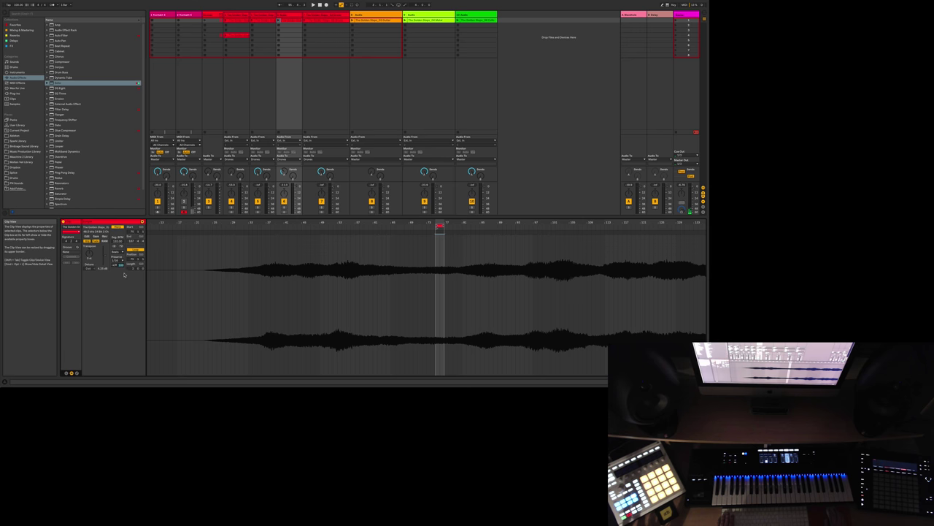
# Step: Solo track 6, launch its first clip, and set the clip's warp mode to Complex
pyautogui.click(284, 206)
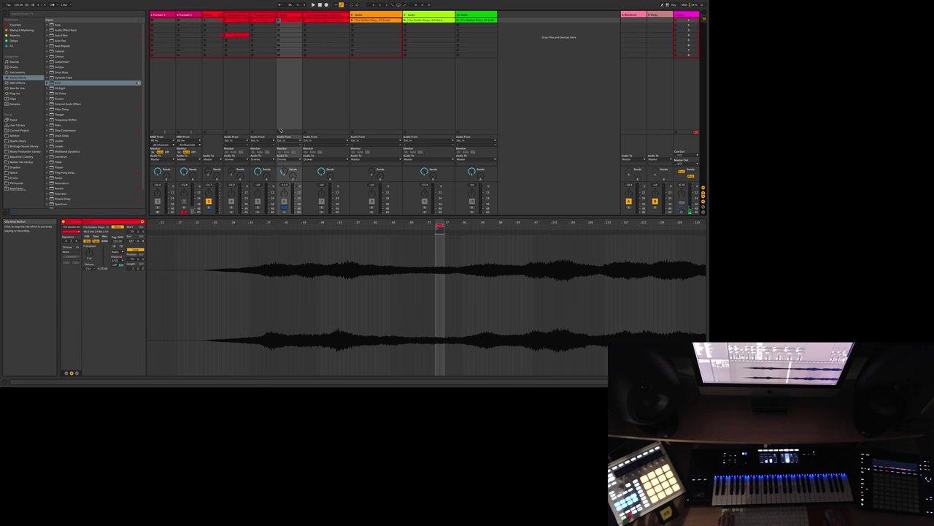
pyautogui.click(279, 20)
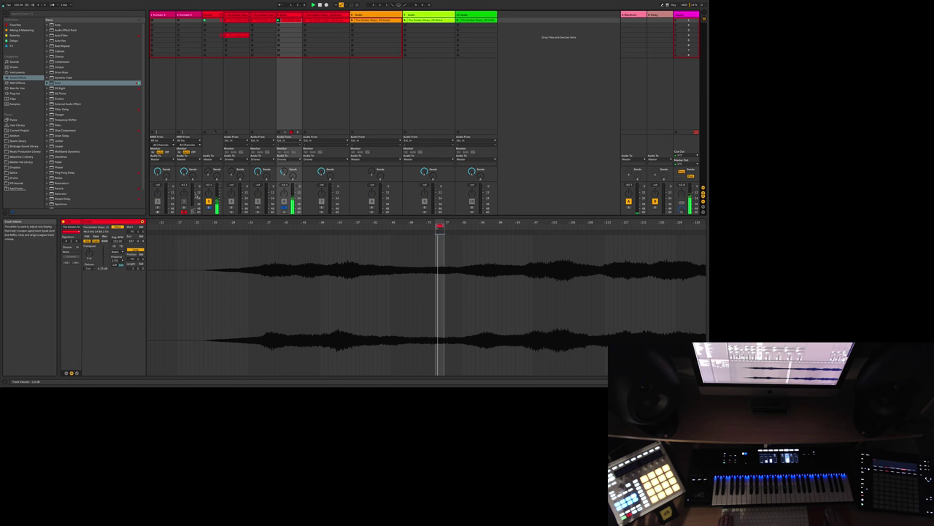
pyautogui.click(116, 252)
pyautogui.click(117, 273)
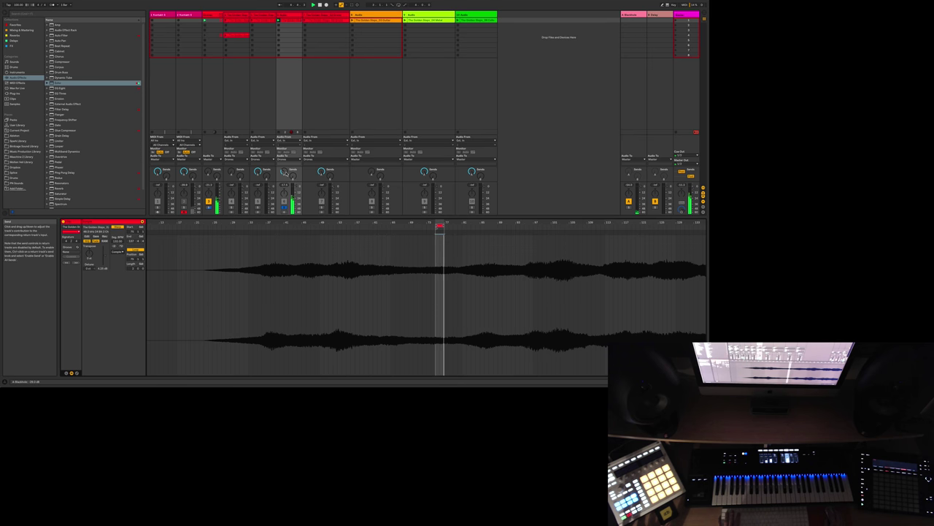
# Step: Adjust track 6's send A level and open the Blackhole reverb plugin on its return track
pyautogui.moveTo(286, 171); pyautogui.dragTo(284, 191)
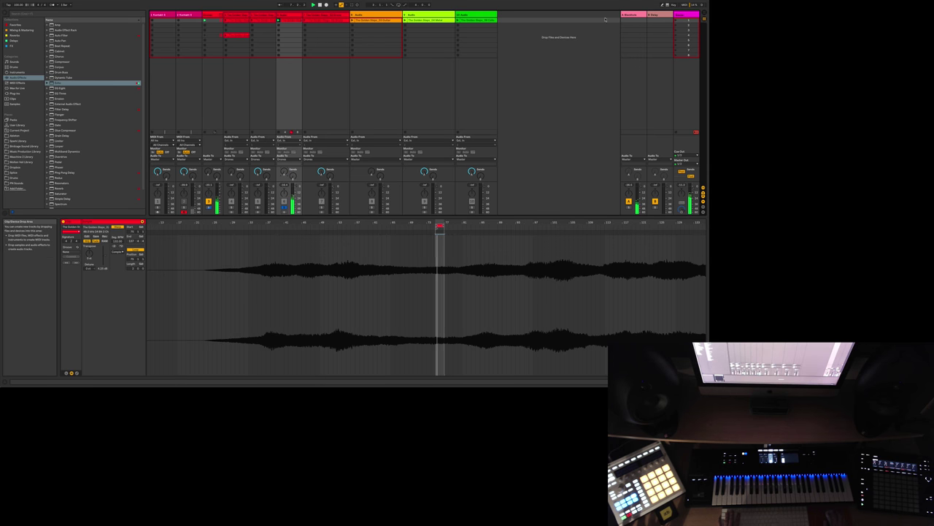
pyautogui.click(633, 14)
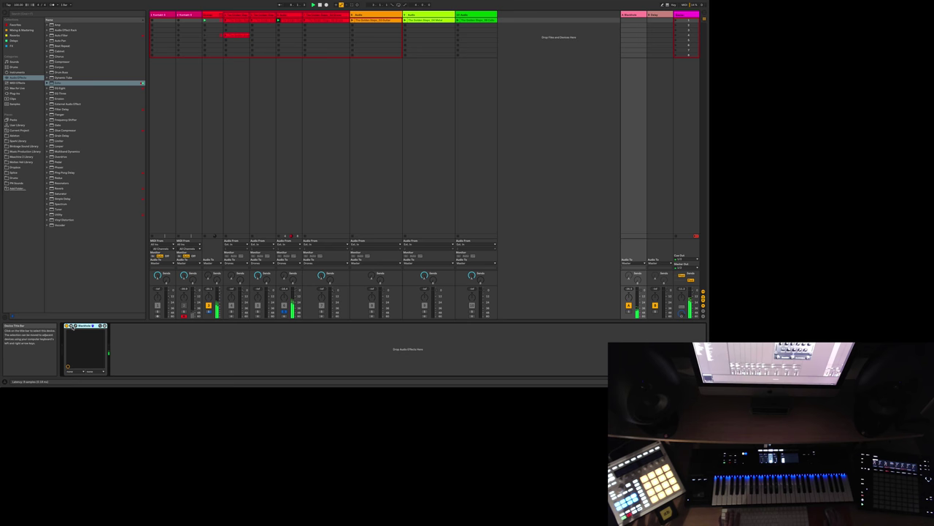
pyautogui.hotkey('shift', '?')
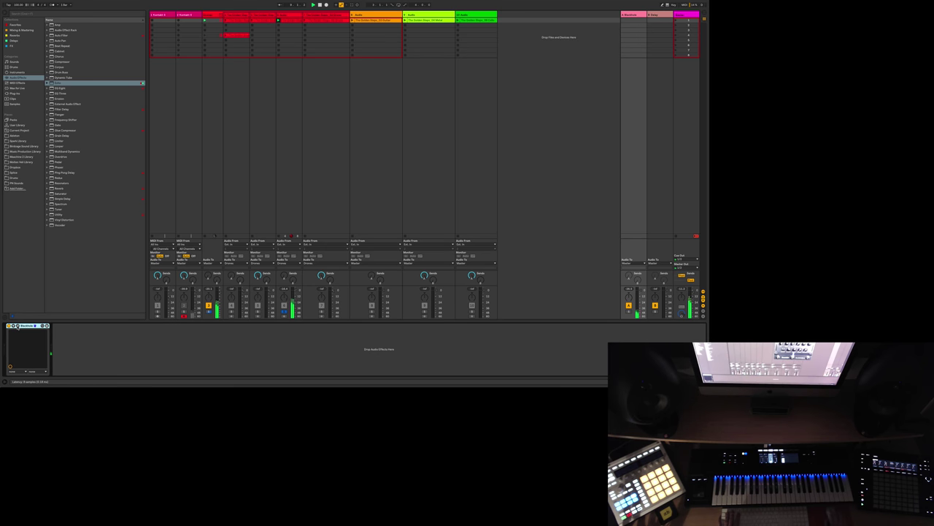
pyautogui.click(18, 326)
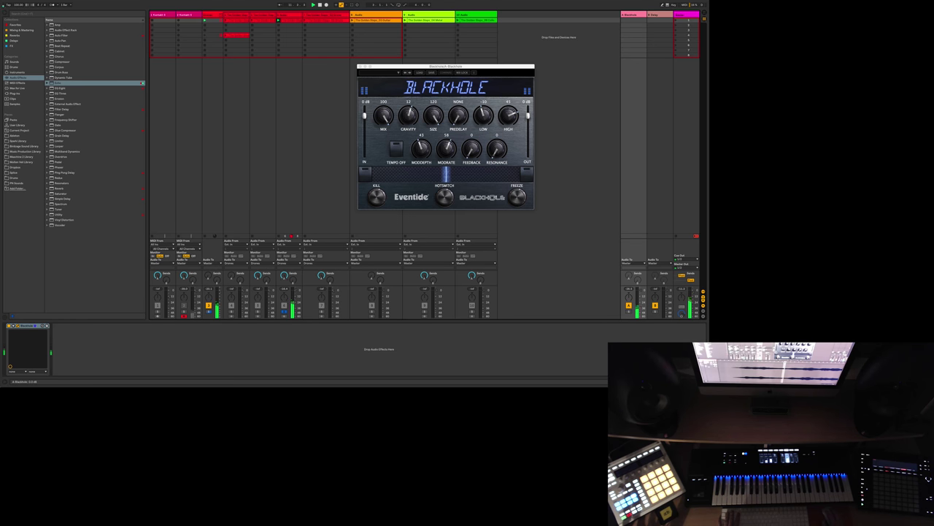
# Step: Set the warp mode of track 6's first clip to Beats and adjust its Beats settings
pyautogui.doubleClick(287, 20)
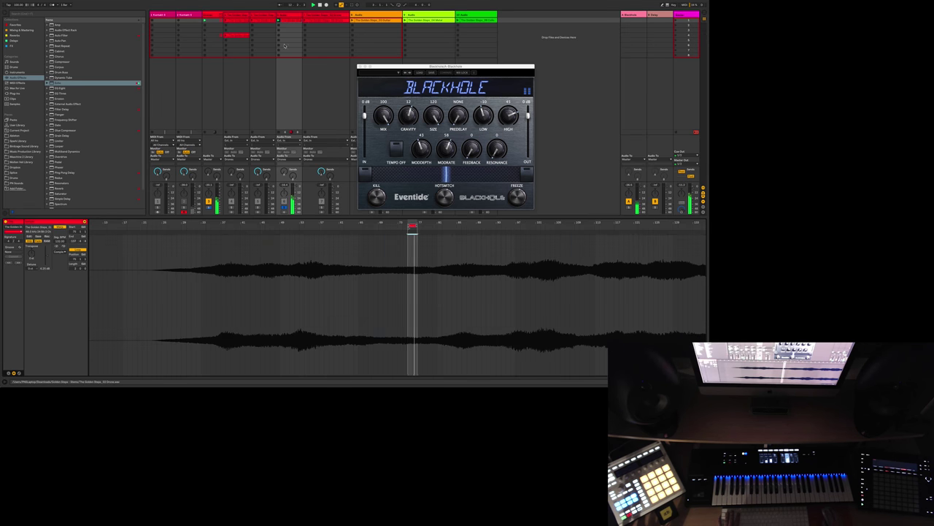
pyautogui.click(60, 252)
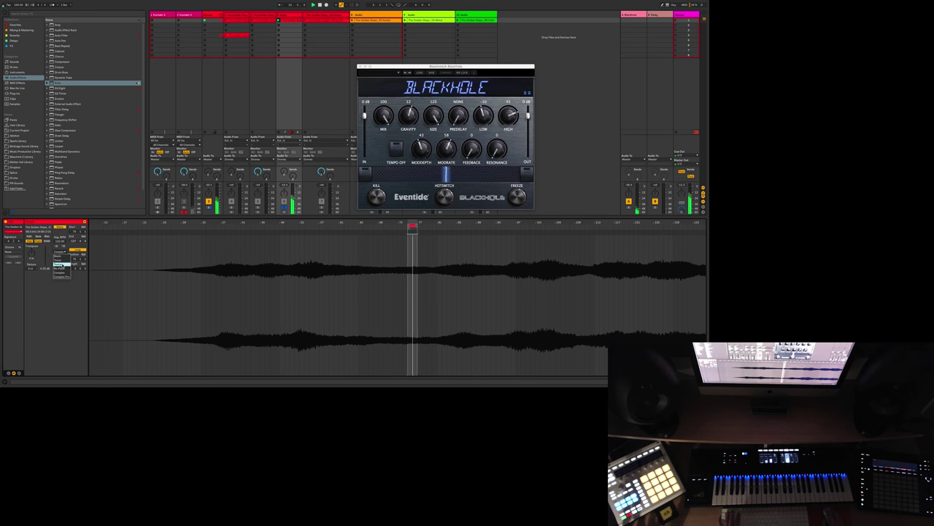
pyautogui.click(63, 255)
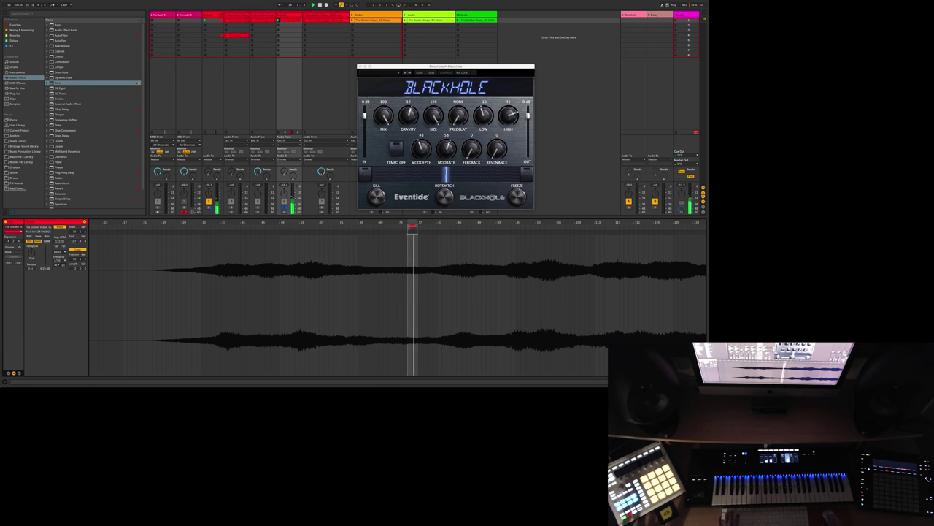
pyautogui.moveTo(58, 265); pyautogui.dragTo(58, 262)
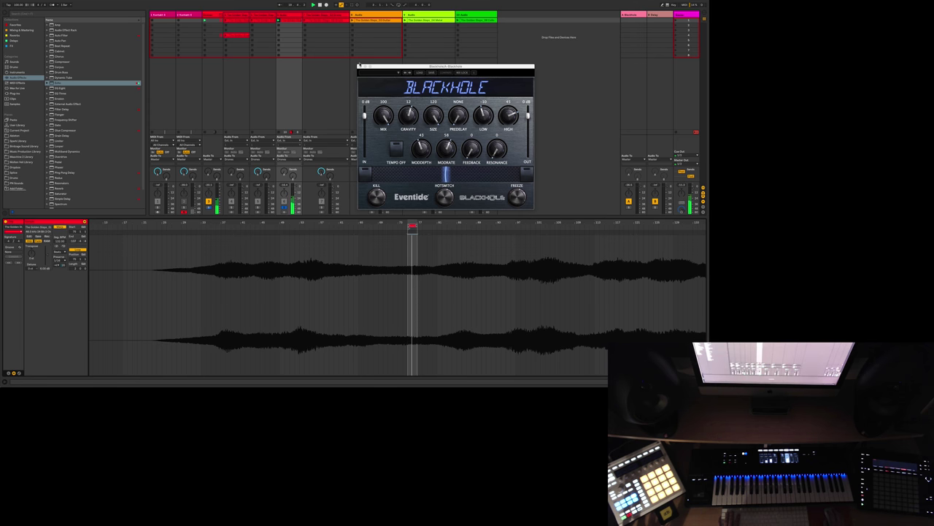
pyautogui.click(360, 66)
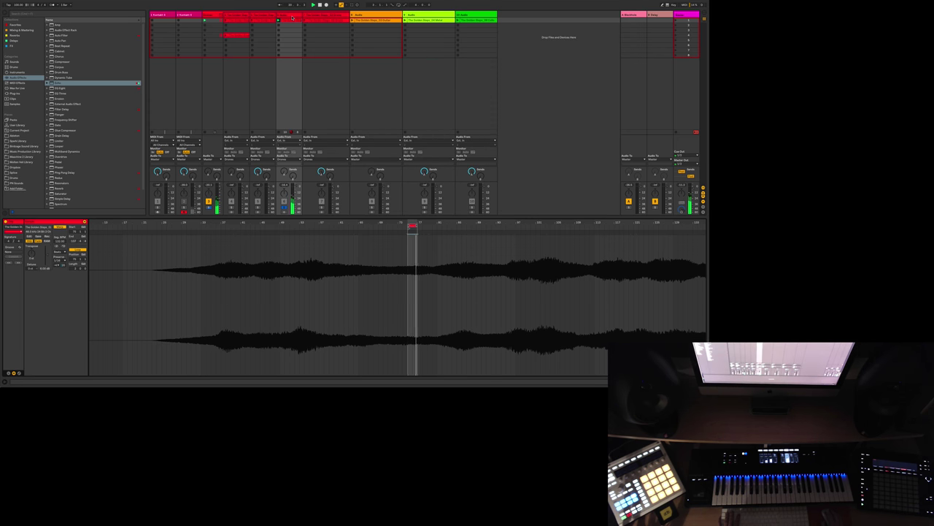
# Step: Add the Kickstart plugin from the Mixing & Mastering collection to track 6
pyautogui.hotkey('shift', 'Tab')
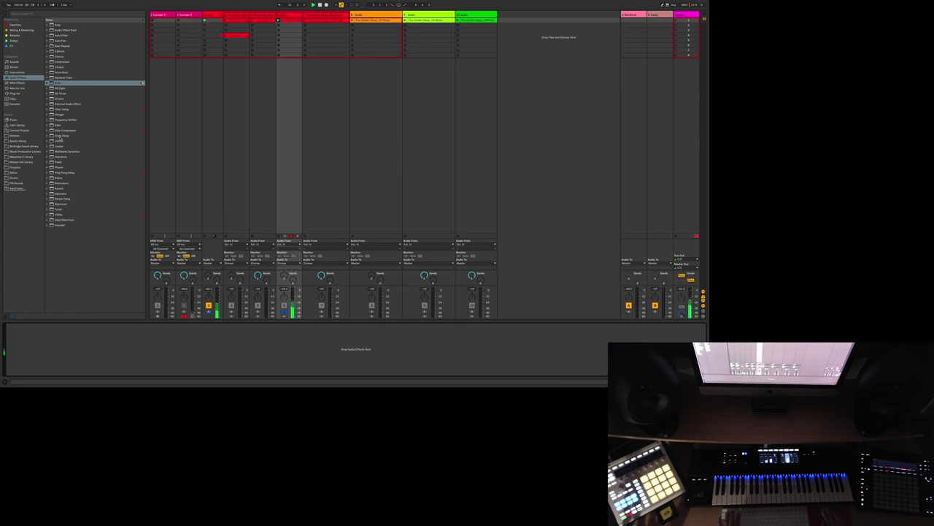
pyautogui.click(16, 25)
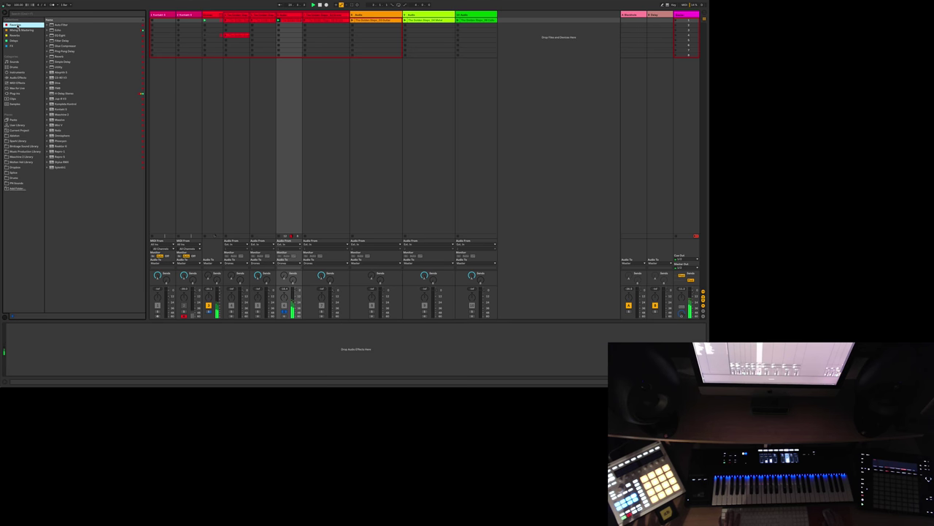
pyautogui.click(20, 30)
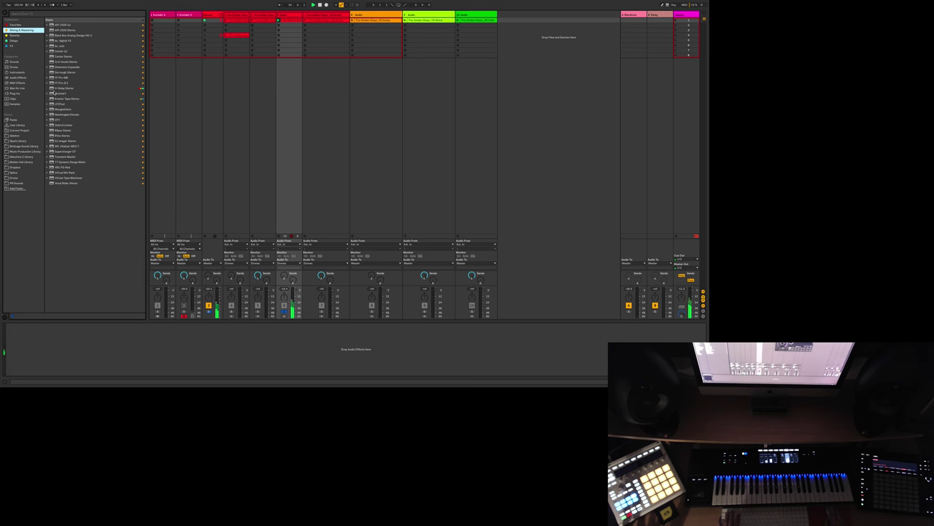
pyautogui.moveTo(53, 94); pyautogui.dragTo(292, 16)
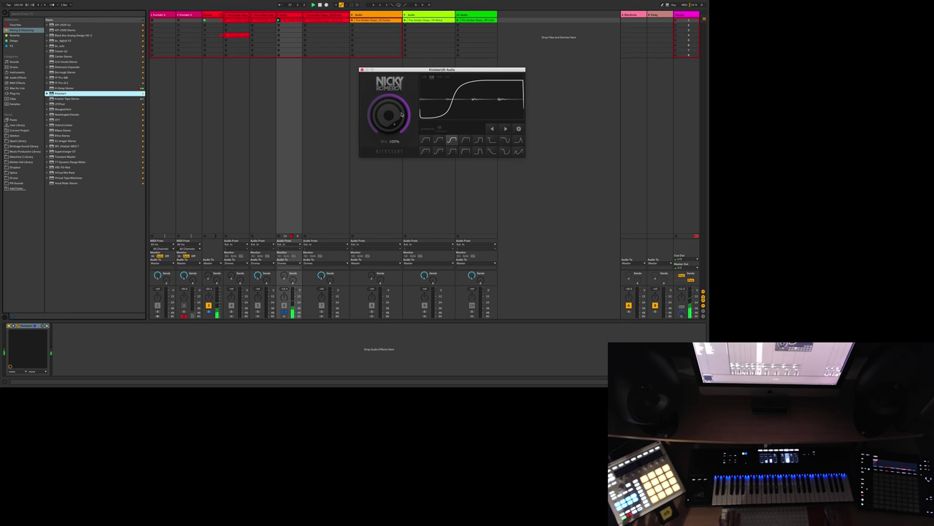
pyautogui.click(284, 277)
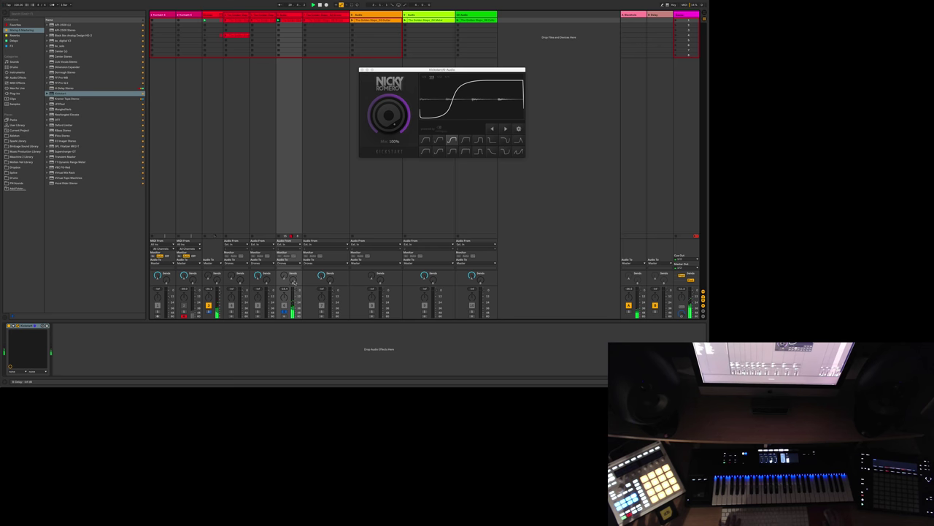
# Step: Insert a new return track and assign the Soundtoys Crystallizer plugin to the Delays collection
pyautogui.press('super+alt+t')
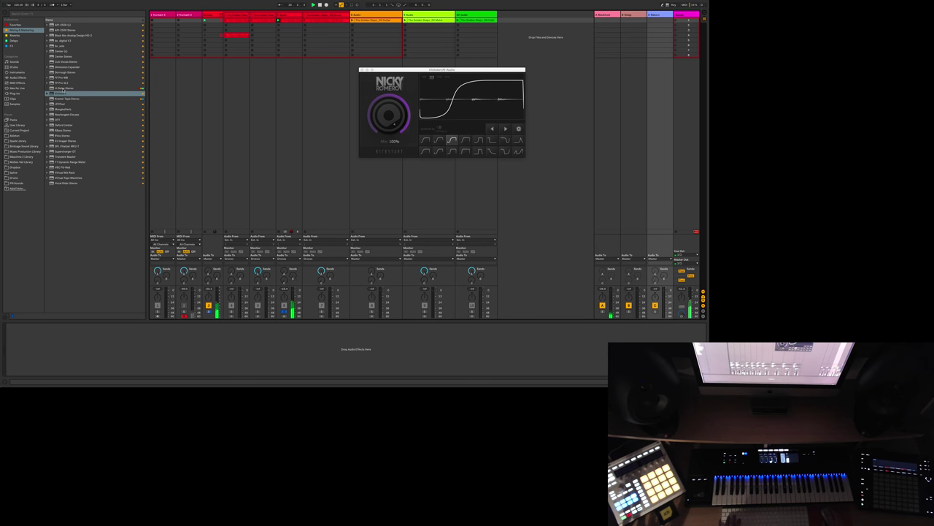
pyautogui.click(12, 41)
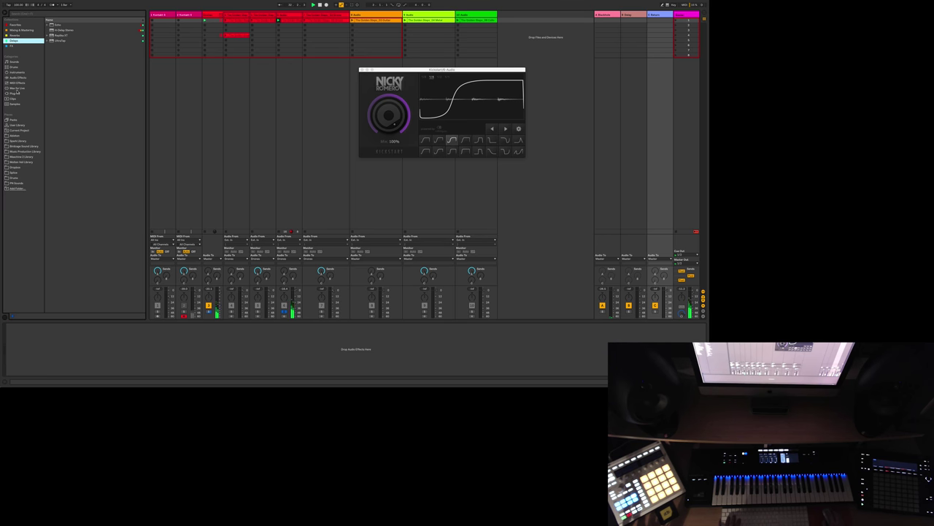
pyautogui.click(14, 93)
pyautogui.click(48, 24)
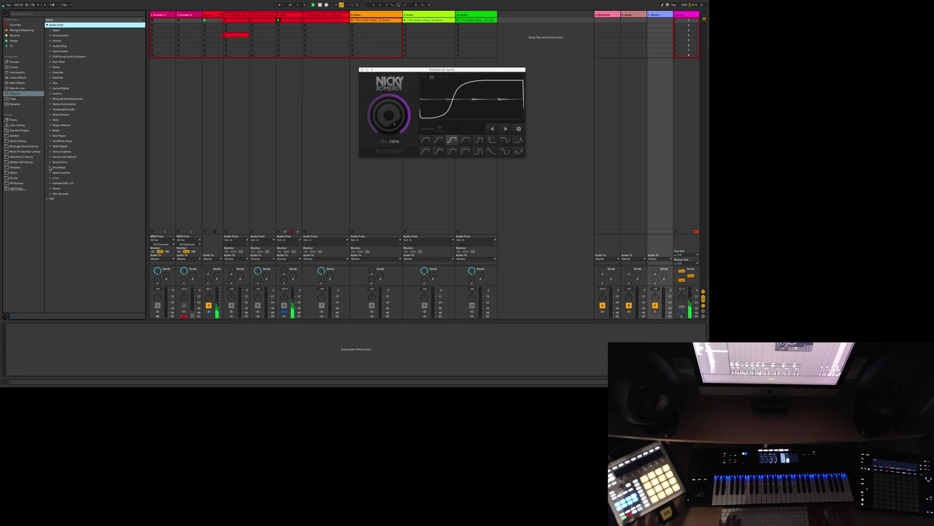
pyautogui.click(51, 167)
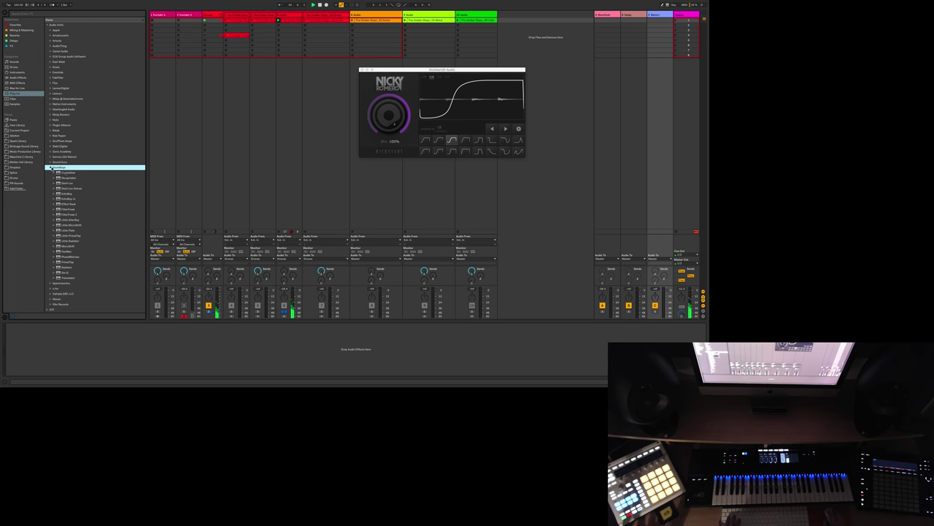
pyautogui.rightClick(66, 173)
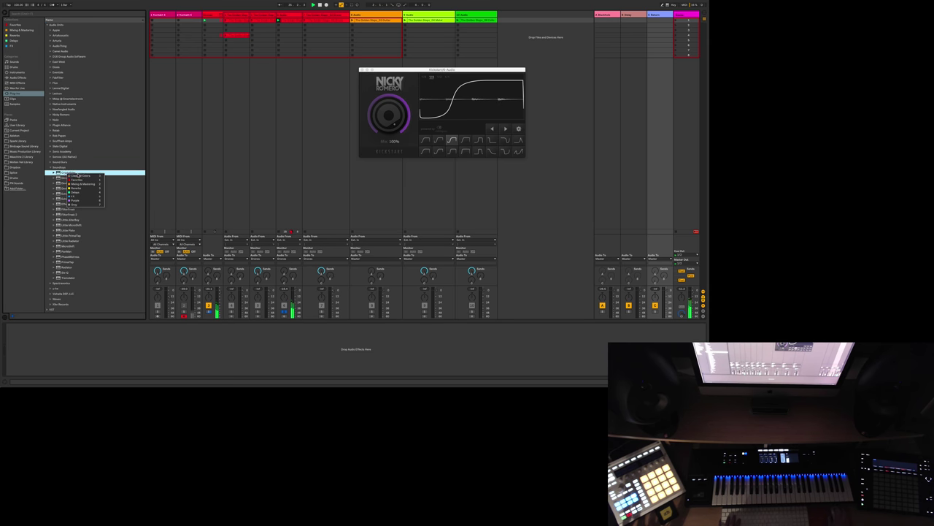
pyautogui.click(80, 192)
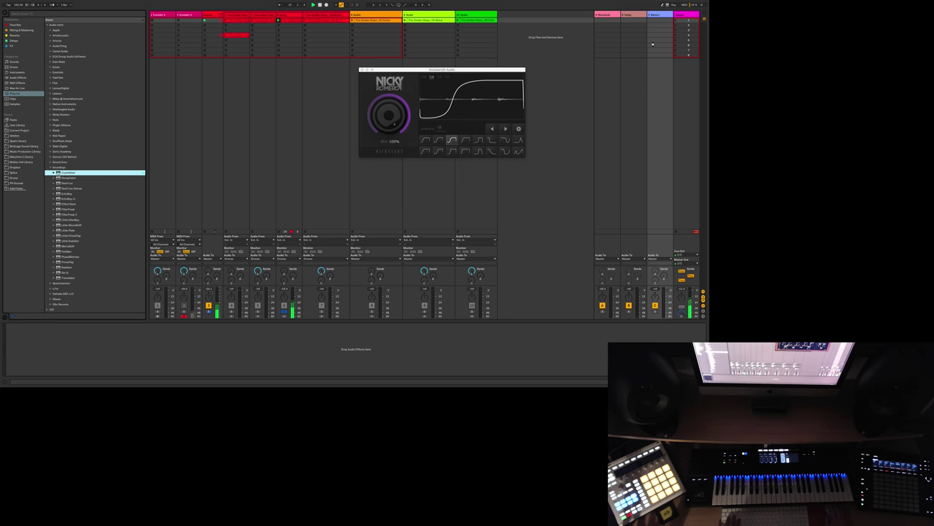
# Step: Load Crystallizer onto the new return track and add an EQ Eight after it
pyautogui.moveTo(654, 46); pyautogui.dragTo(659, 53)
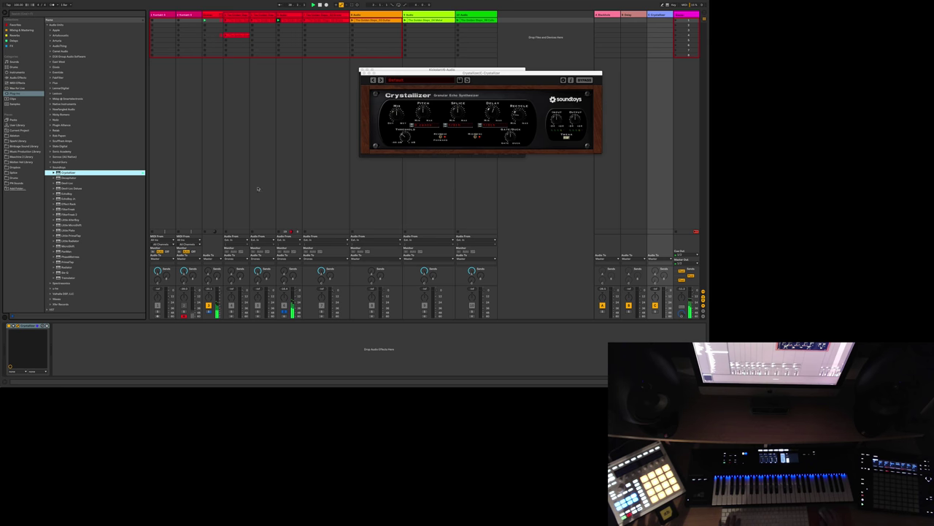
pyautogui.click(362, 69)
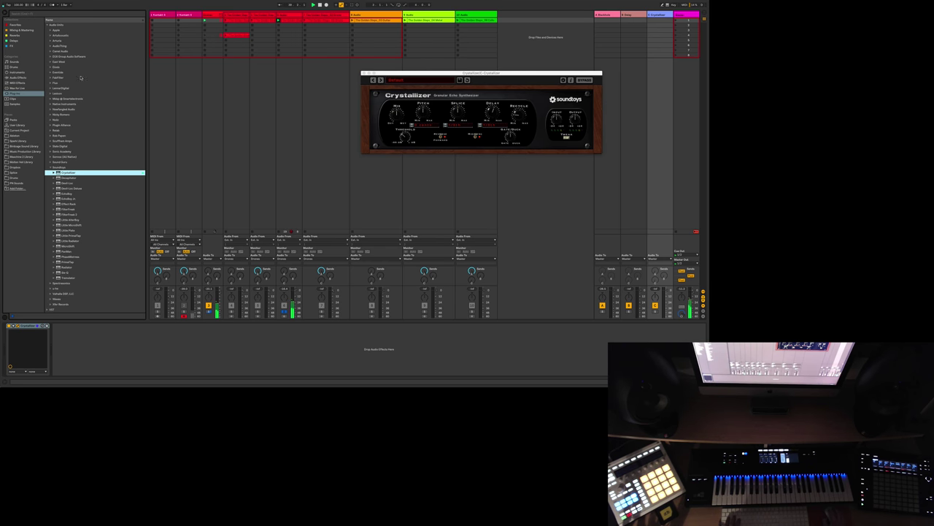
pyautogui.click(16, 78)
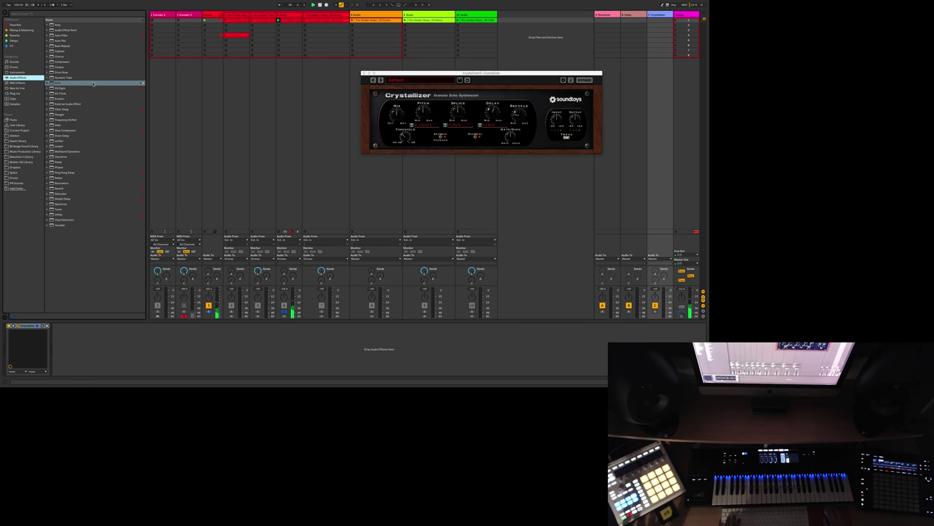
pyautogui.moveTo(63, 88); pyautogui.dragTo(131, 323)
pyautogui.click(76, 340)
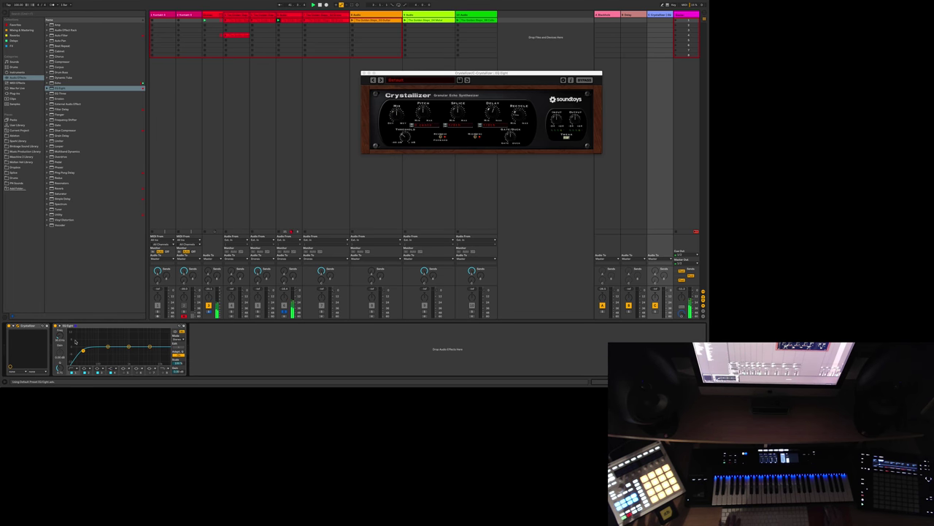
pyautogui.rightClick(140, 326)
pyautogui.click(142, 330)
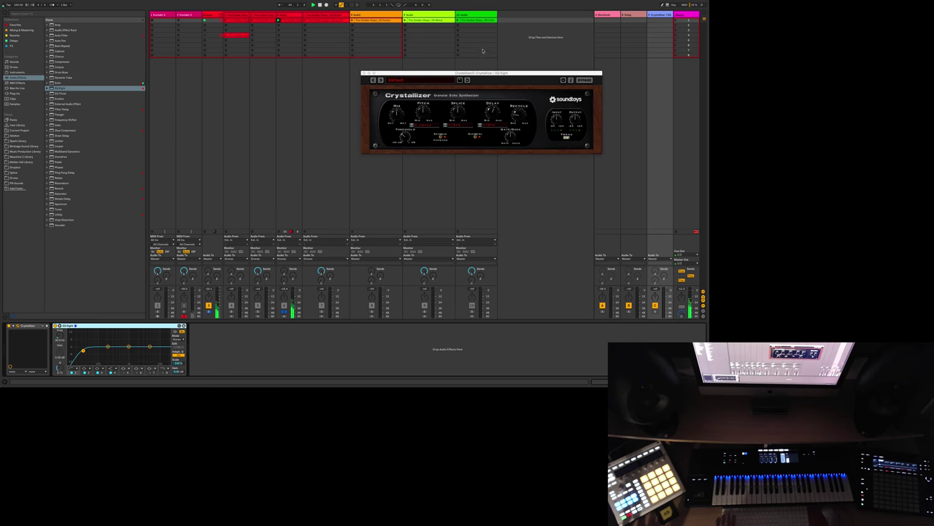
# Step: Raise track 6's send C to the Crystallizer return and adjust the plugin's Splice control
pyautogui.moveTo(406, 75); pyautogui.dragTo(382, 129)
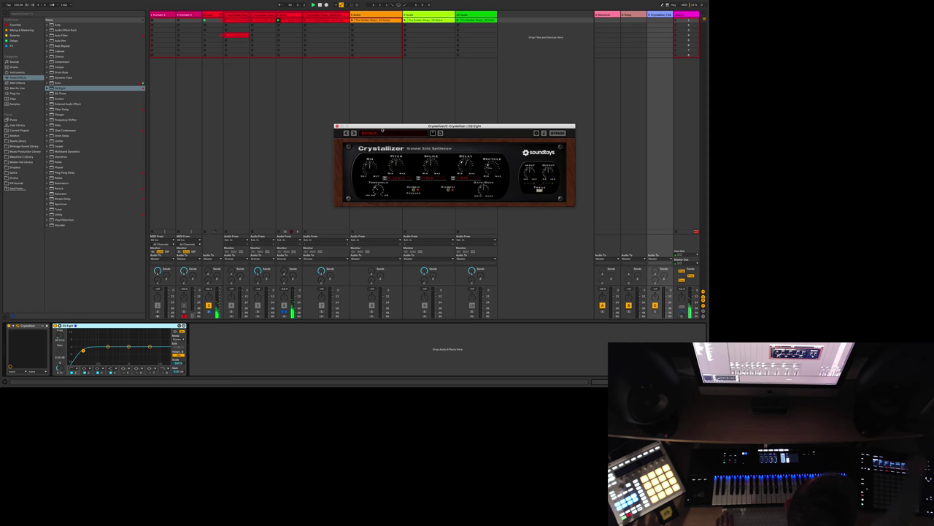
pyautogui.click(382, 130)
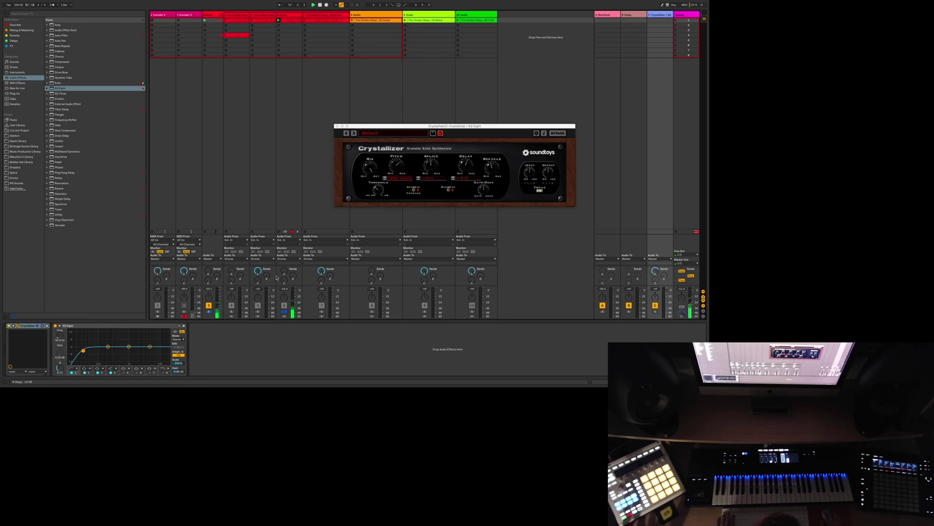
pyautogui.moveTo(285, 276); pyautogui.dragTo(285, 263)
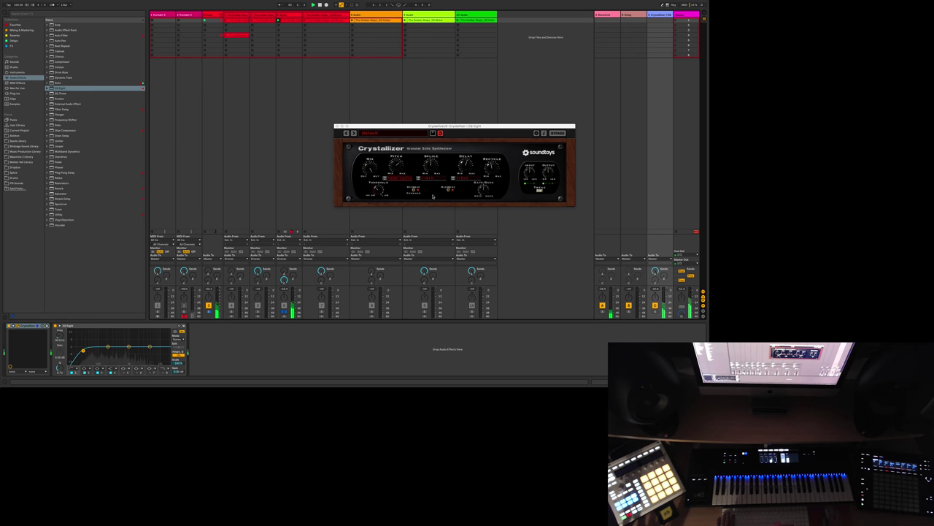
pyautogui.click(432, 167)
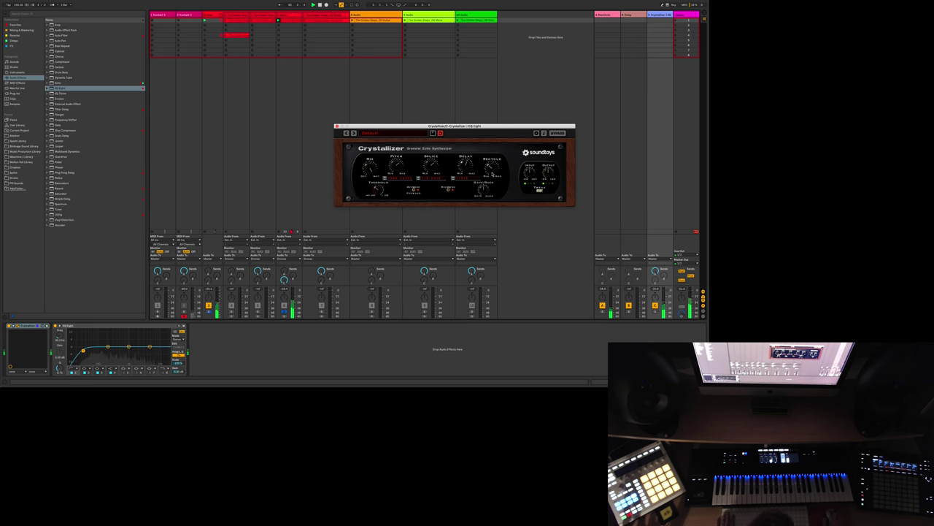
# Step: Close the Crystallizer window and select the second Kontakt track
pyautogui.click(288, 131)
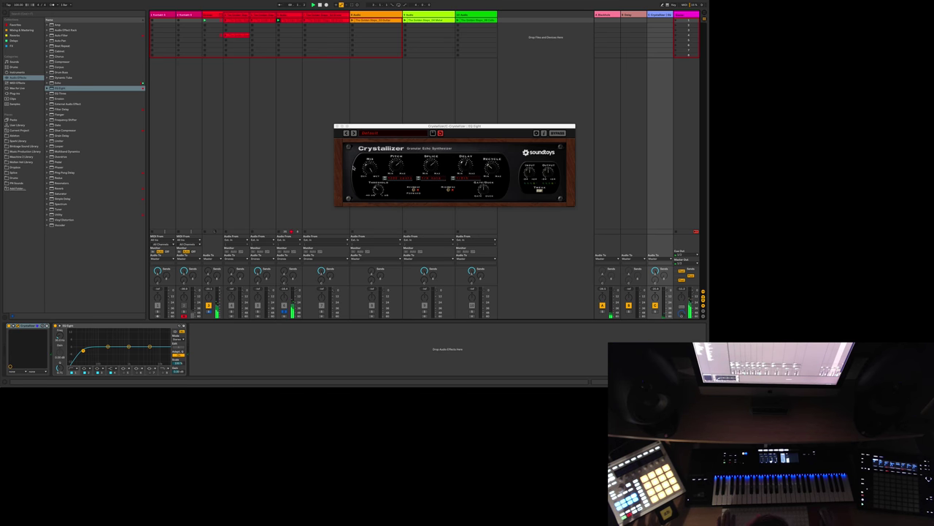
pyautogui.click(338, 126)
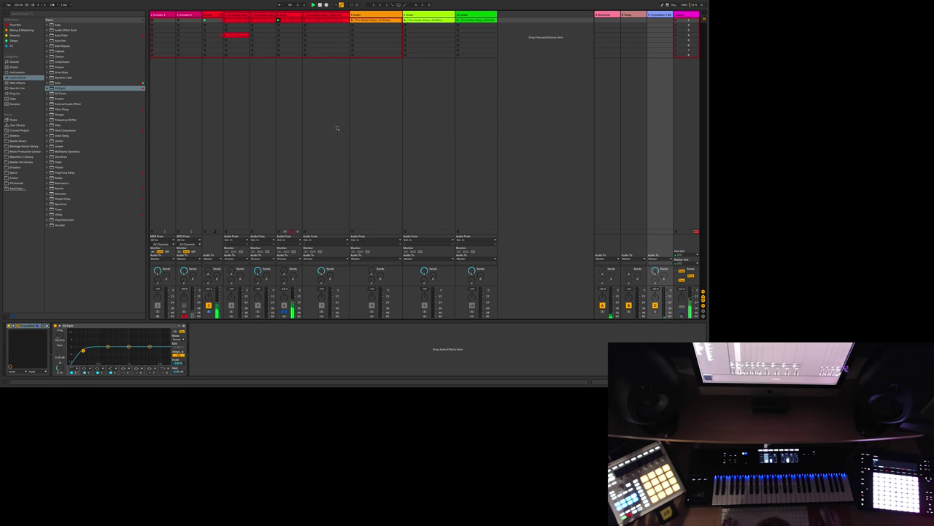
pyautogui.click(189, 15)
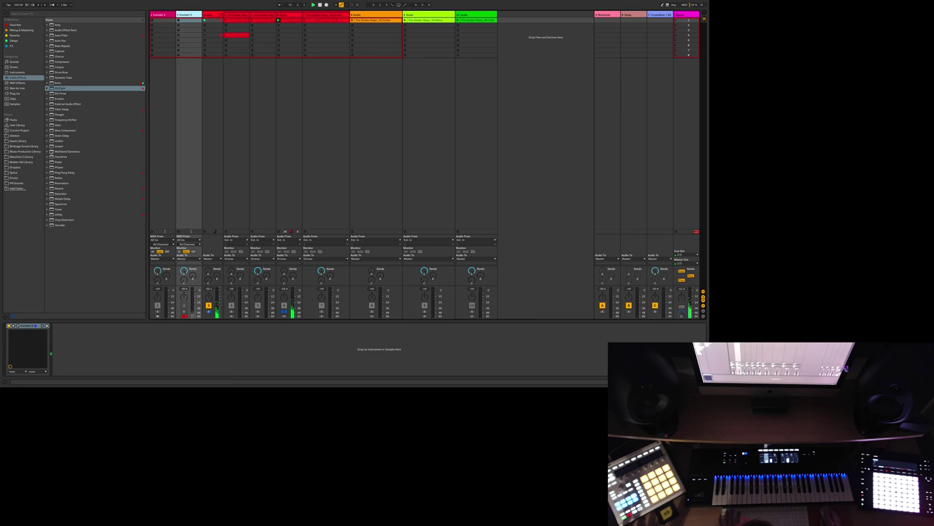
pyautogui.click(24, 146)
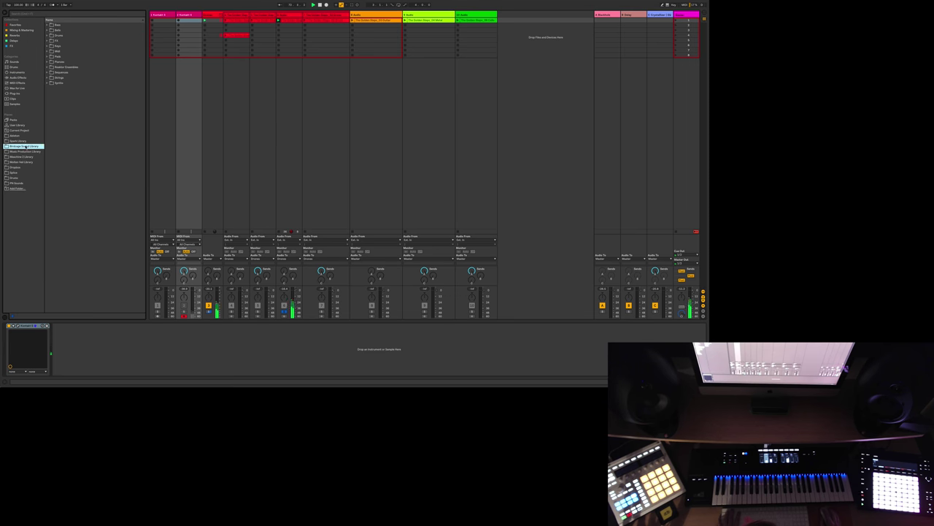
pyautogui.click(59, 35)
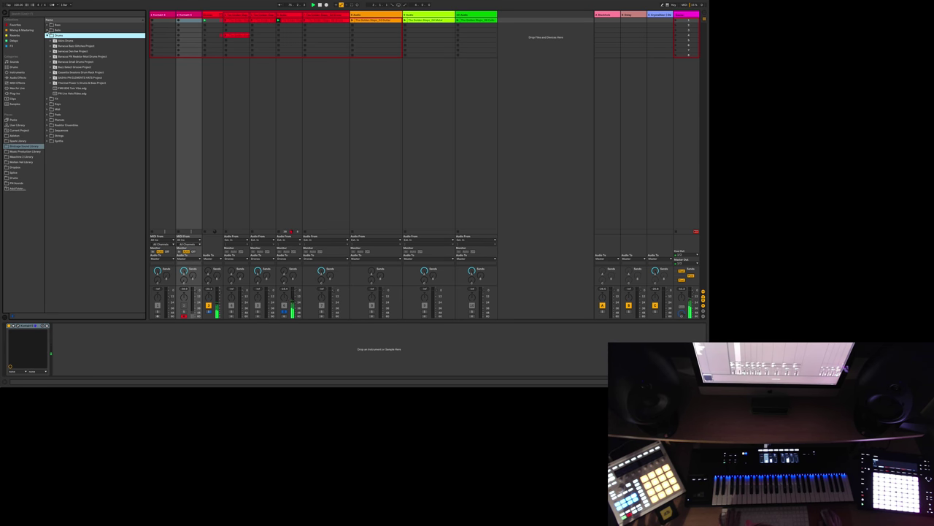
pyautogui.click(47, 35)
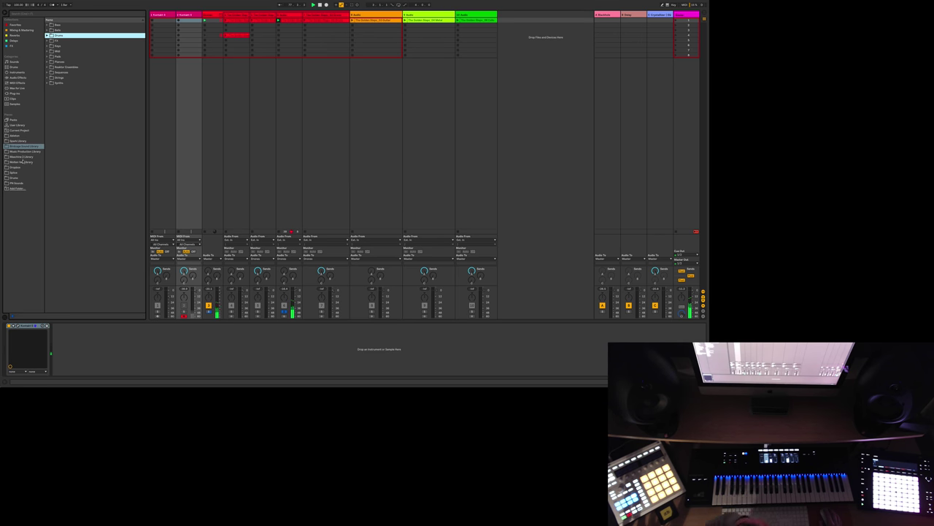
# Step: Load the Drum Rack 1 preset from its project in the personal sounds folder's Drums section onto a new MIDI track
pyautogui.click(22, 183)
pyautogui.click(47, 31)
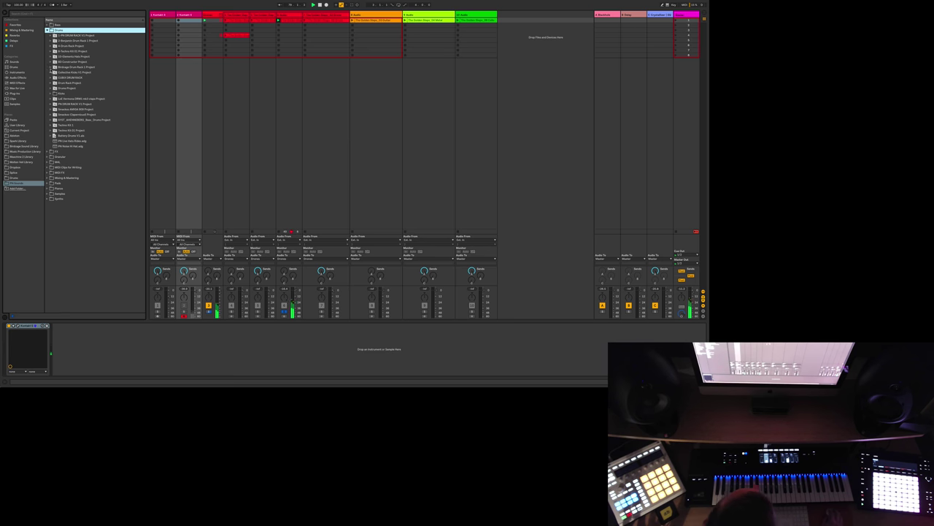
pyautogui.click(50, 67)
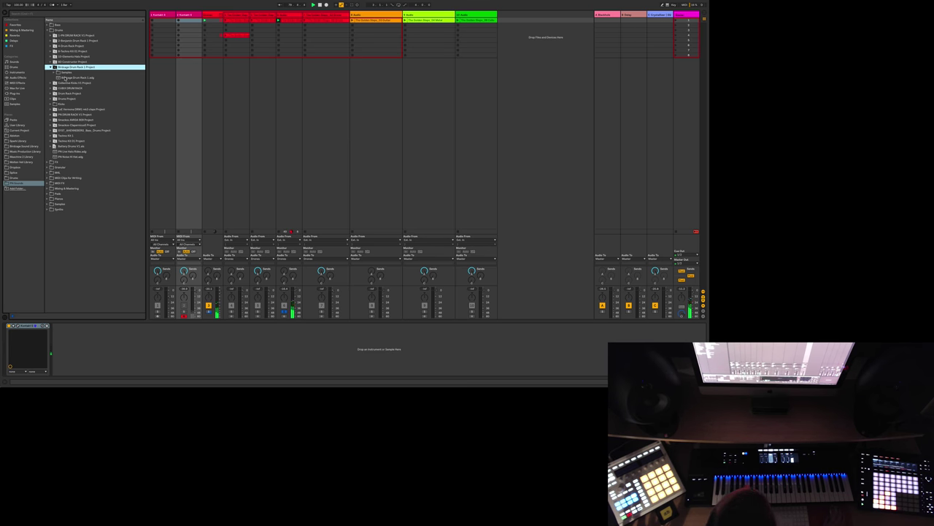
pyautogui.click(73, 77)
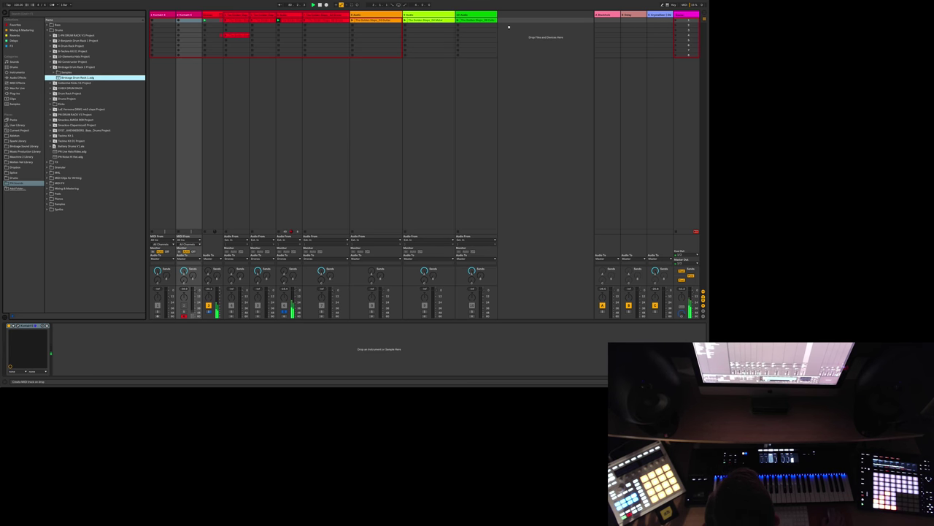
pyautogui.moveTo(508, 27); pyautogui.dragTo(509, 28)
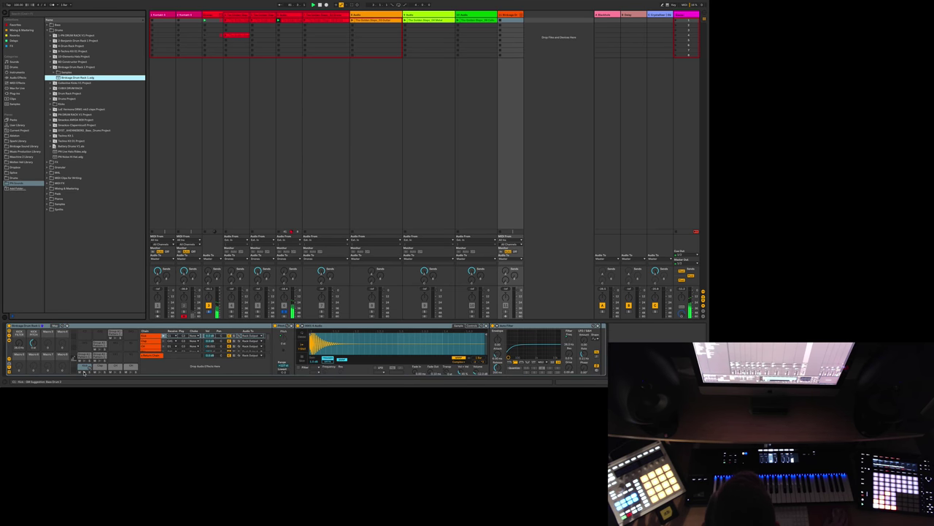
# Step: Disarm the second Kontakt track and open the drum rack's recorded clip in the note editor
pyautogui.click(140, 356)
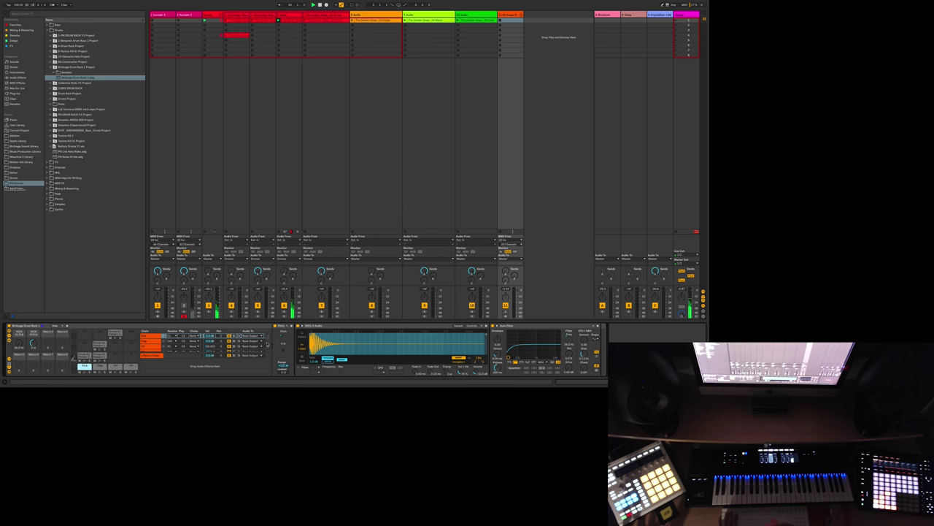
pyautogui.click(184, 316)
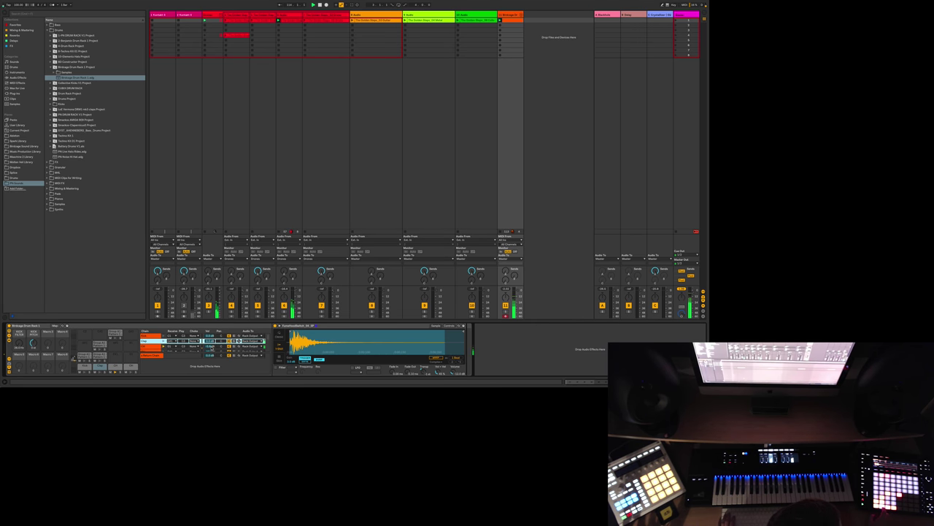
pyautogui.press('super+alt+e')
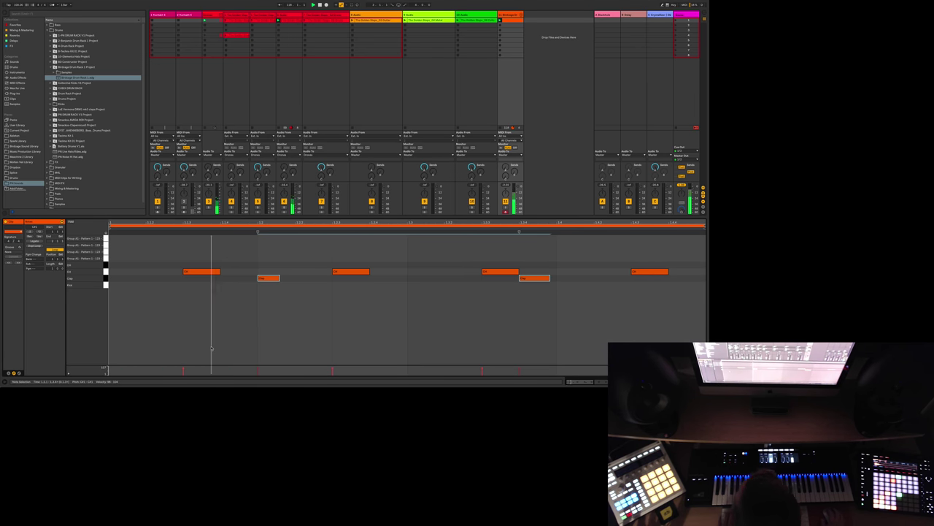
# Step: Duplicate the drum clip's loop repeatedly to reach eight bars and remove the stray notes past the loop end
pyautogui.click(246, 338)
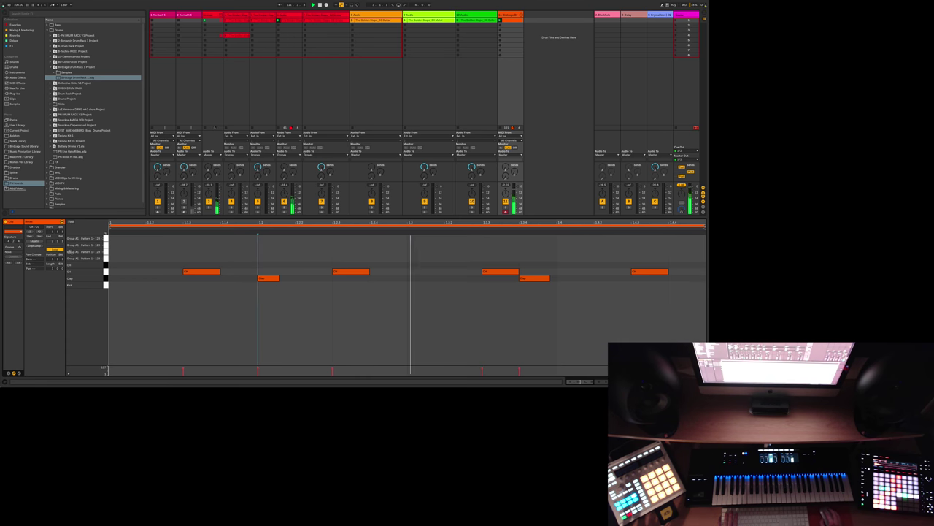
pyautogui.click(33, 246)
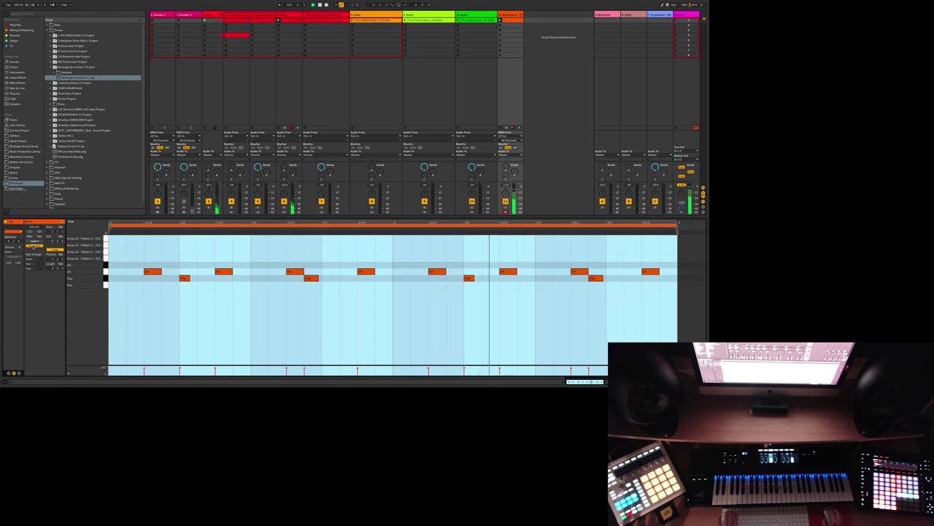
pyautogui.click(32, 246)
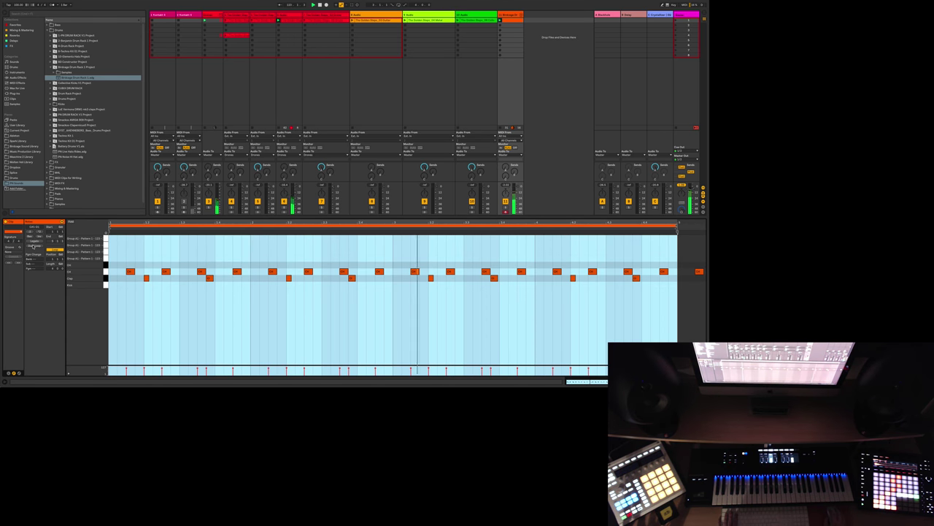
pyautogui.click(697, 273)
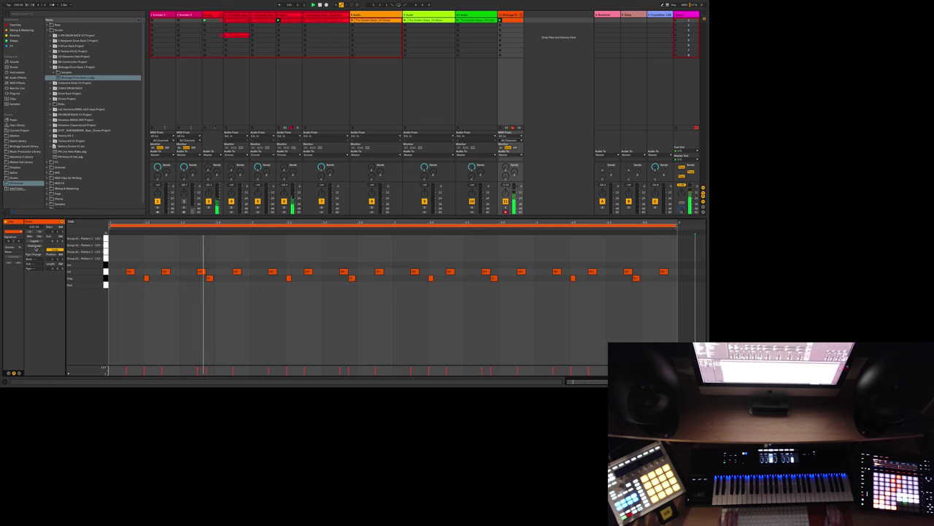
pyautogui.hotkey('ctrl', 'a')
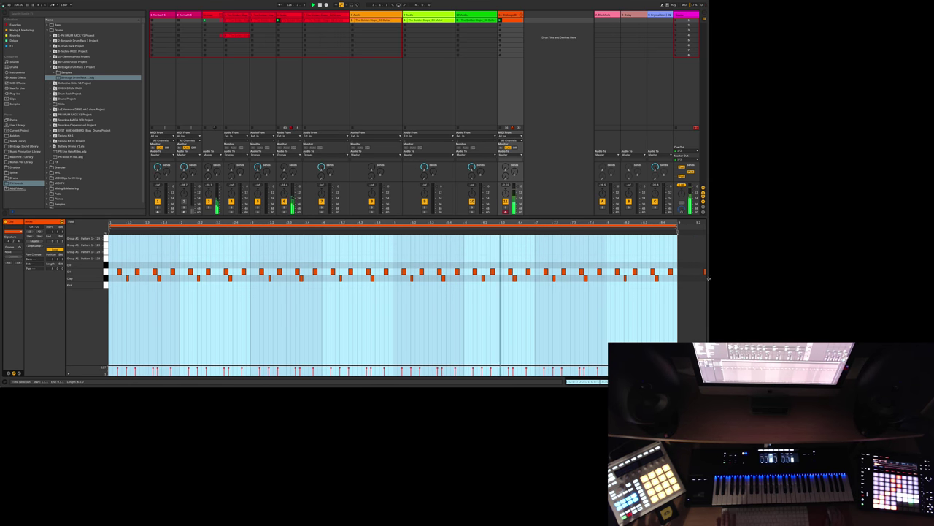
pyautogui.click(691, 279)
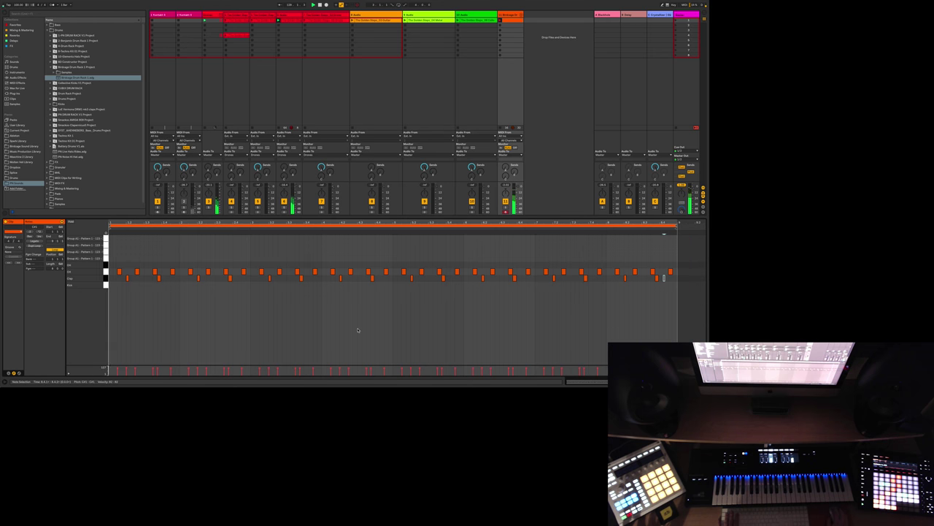
# Step: Add extra clap notes near the ends of bars 4 and 8 and pick the percussion note closing bar 4
pyautogui.click(651, 235)
pyautogui.click(664, 278)
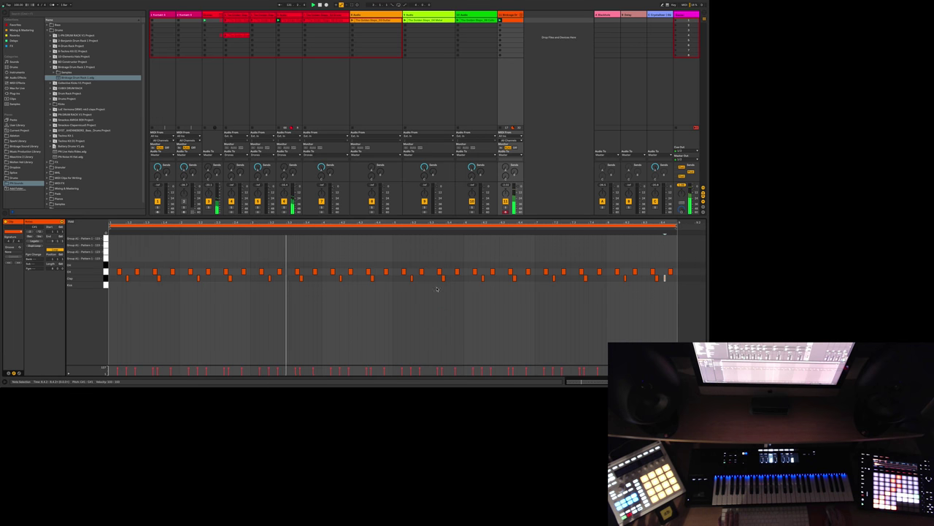
pyautogui.doubleClick(381, 277)
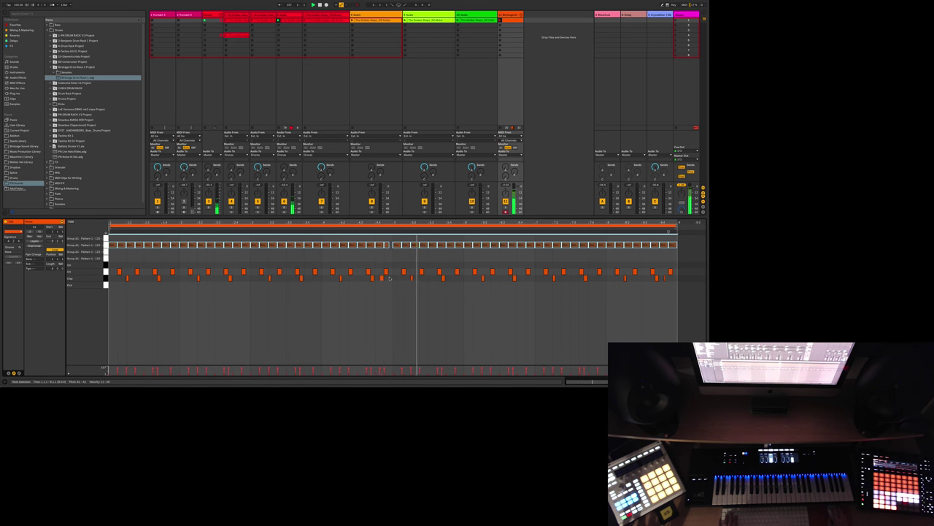
pyautogui.click(388, 244)
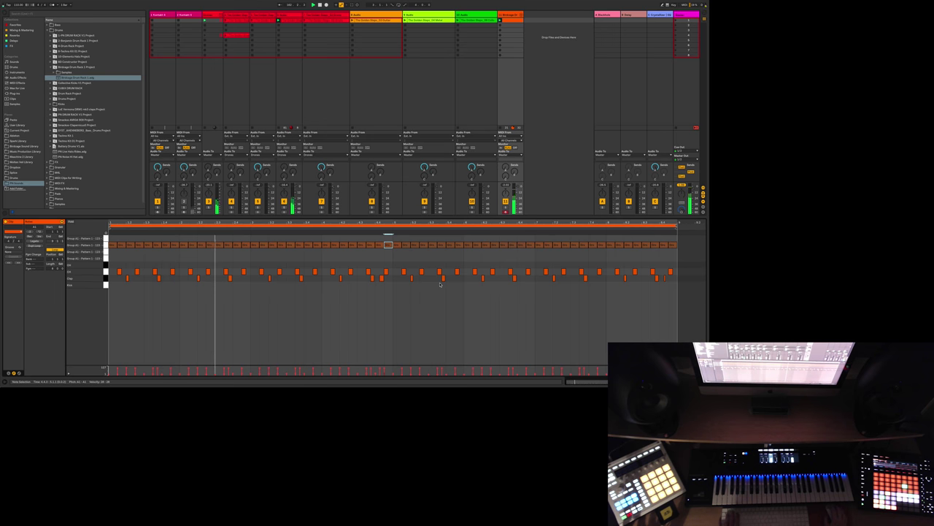
pyautogui.click(419, 275)
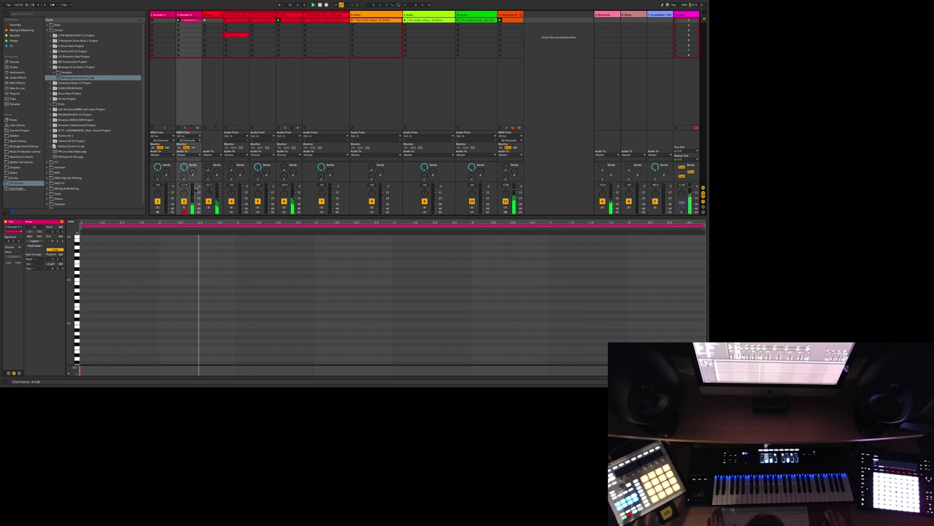
# Step: Add one sustained low note to the second Kontakt track's clip, filling its whole eight-bar length
pyautogui.scroll(-1, 165, 291)
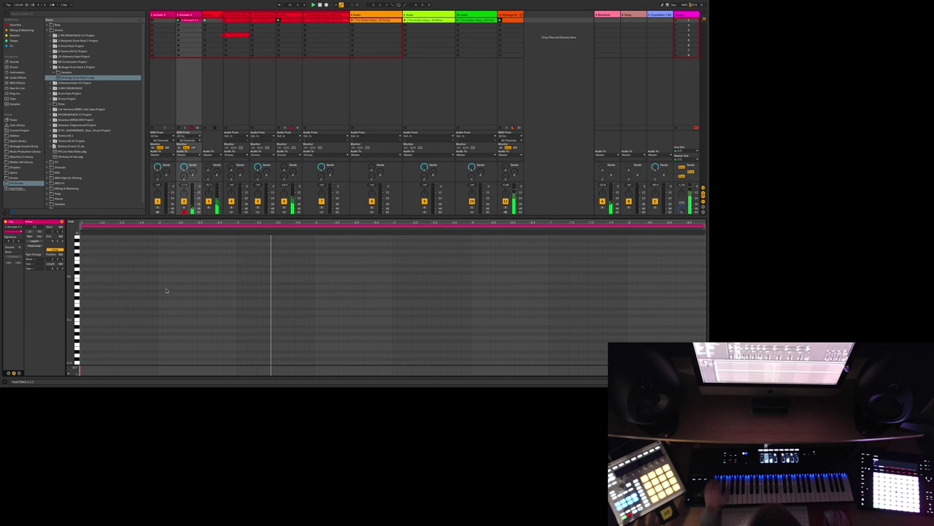
pyautogui.doubleClick(166, 290)
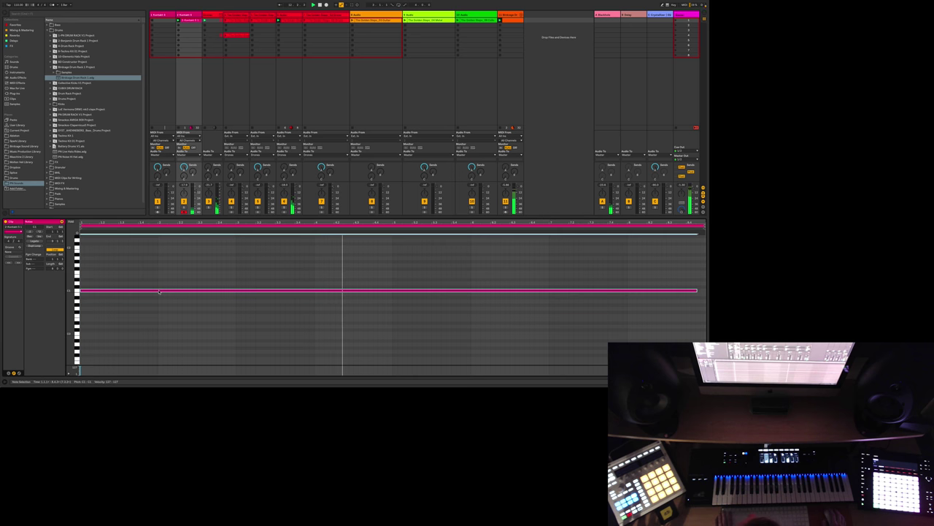
pyautogui.click(168, 242)
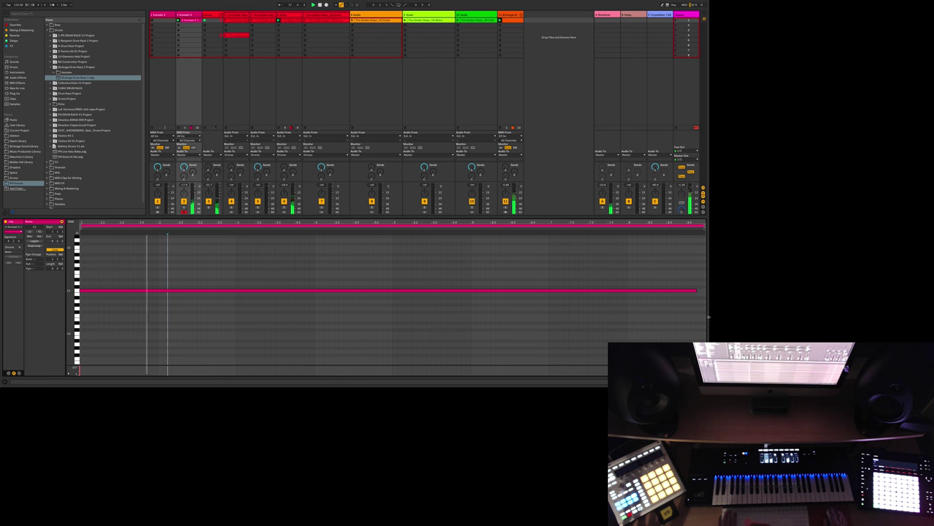
pyautogui.click(666, 279)
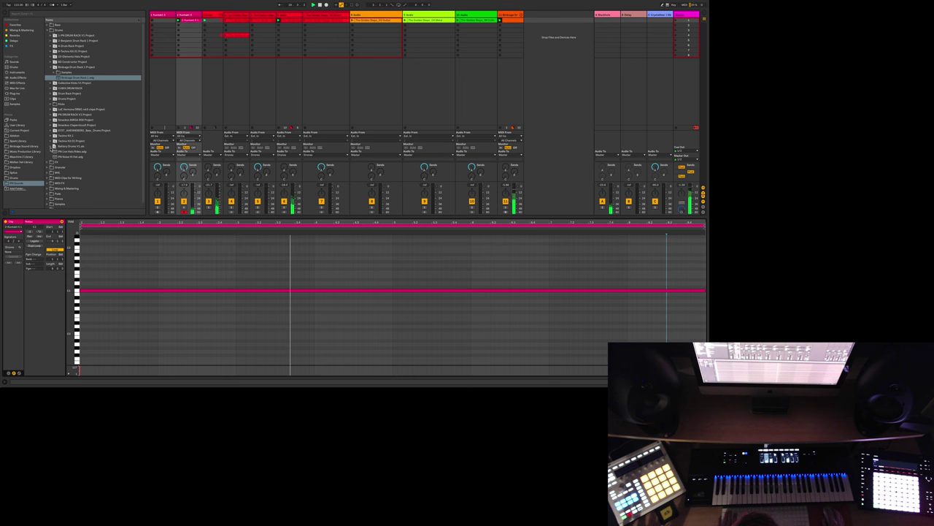
# Step: Select the drum rack track, show the Group A1 pad's device chain and adjust the Simple Delay after its EQ Eight
pyautogui.click(73, 146)
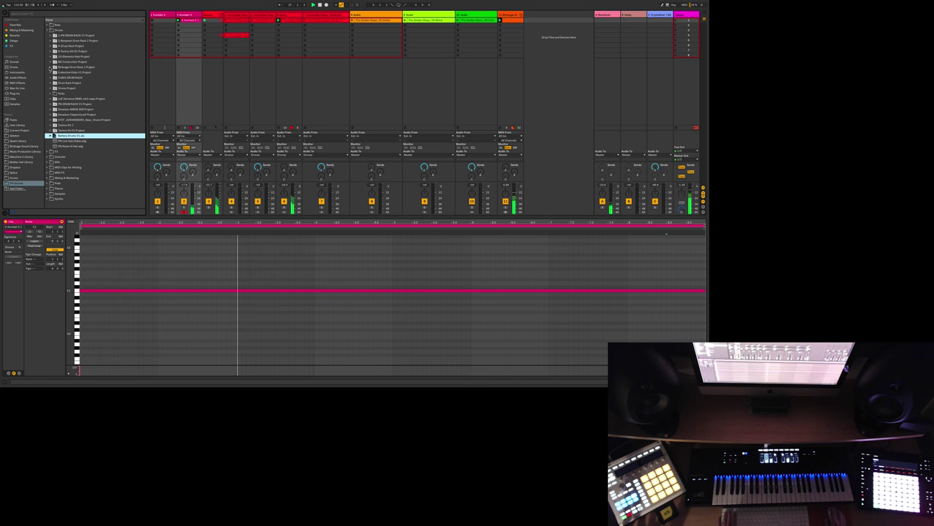
pyautogui.click(510, 99)
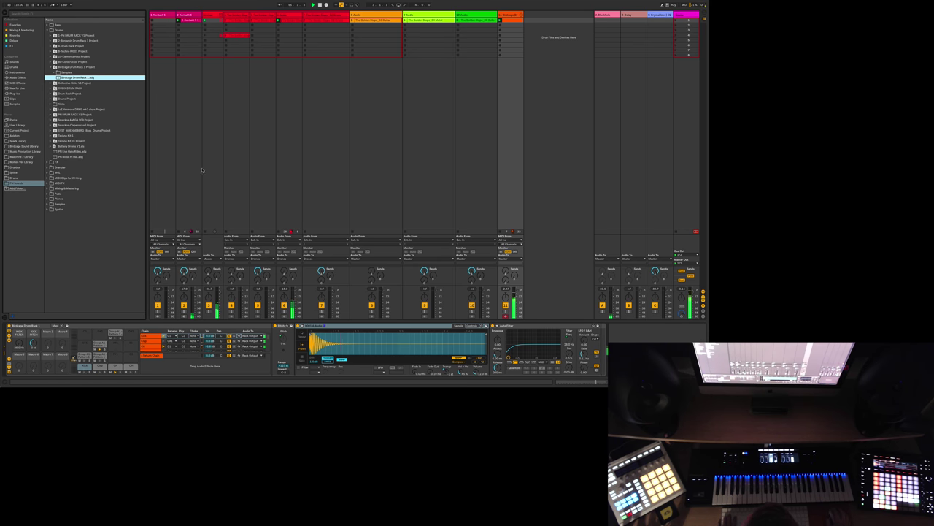
pyautogui.click(100, 359)
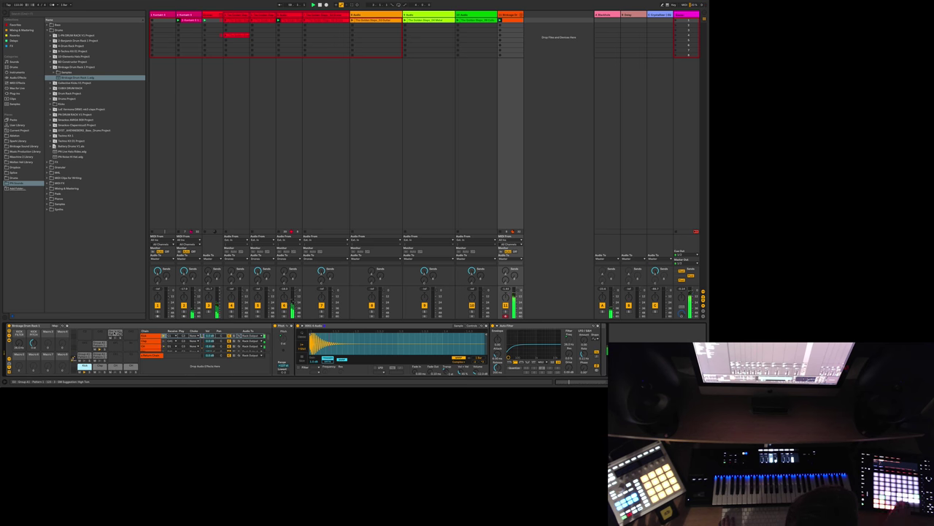
pyautogui.click(116, 333)
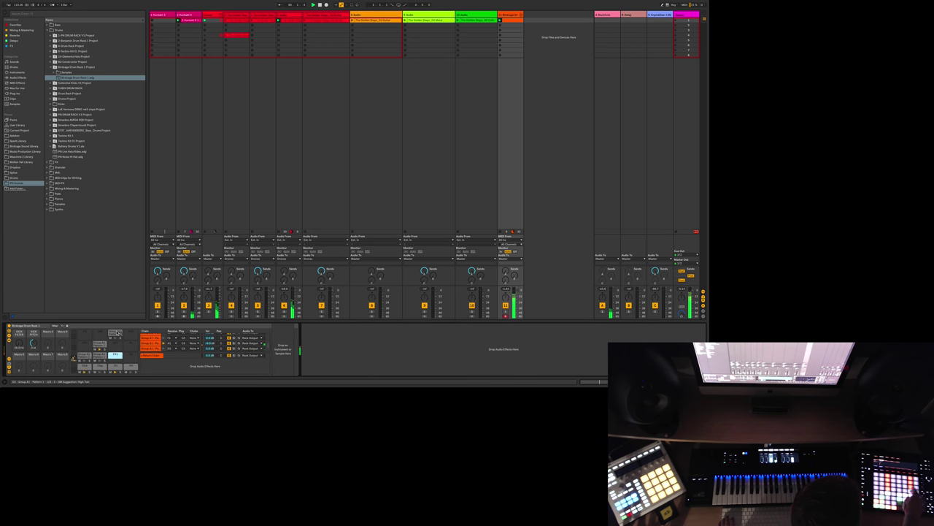
pyautogui.click(115, 333)
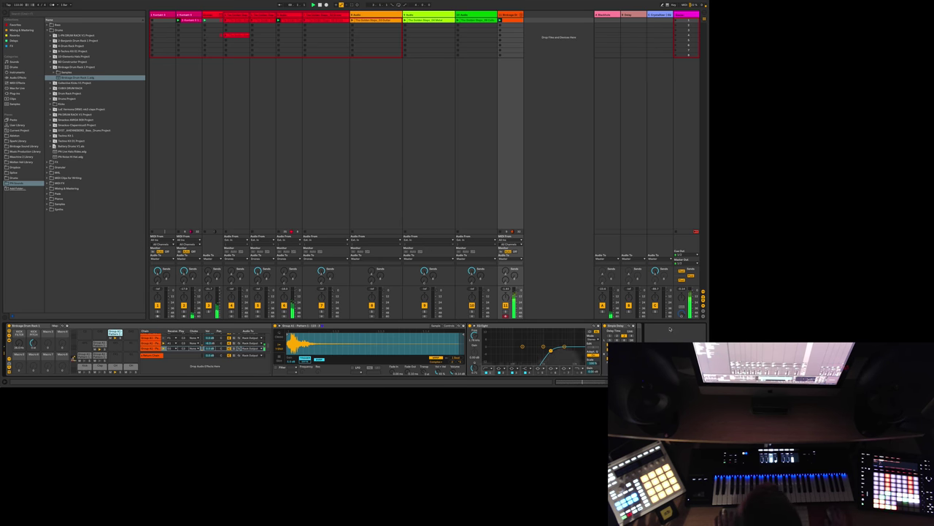
pyautogui.rightClick(627, 302)
pyautogui.click(643, 344)
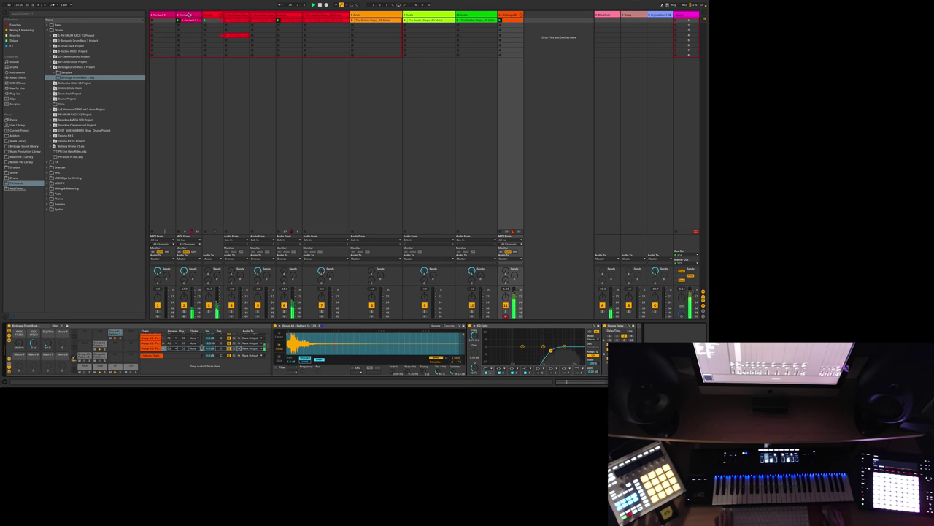
# Step: Insert a new MIDI track directly after the drum rack track
pyautogui.click(188, 15)
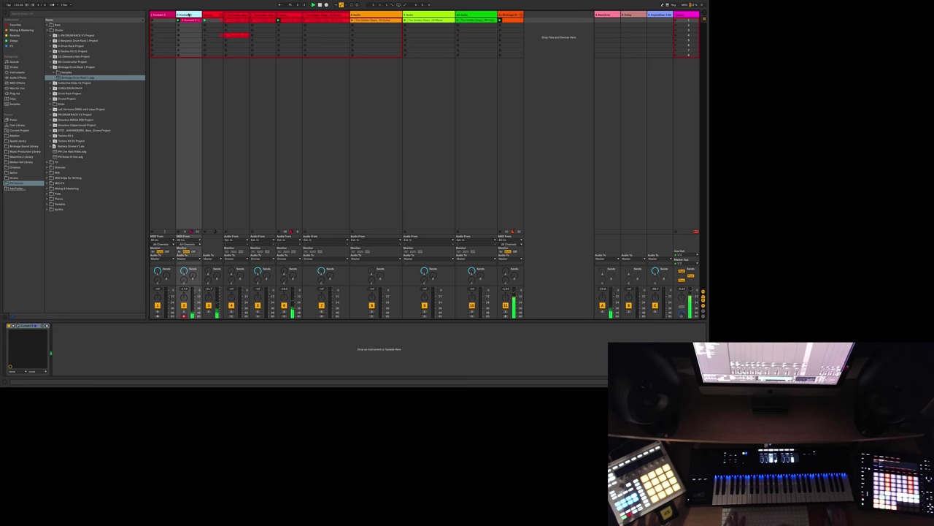
pyautogui.click(513, 15)
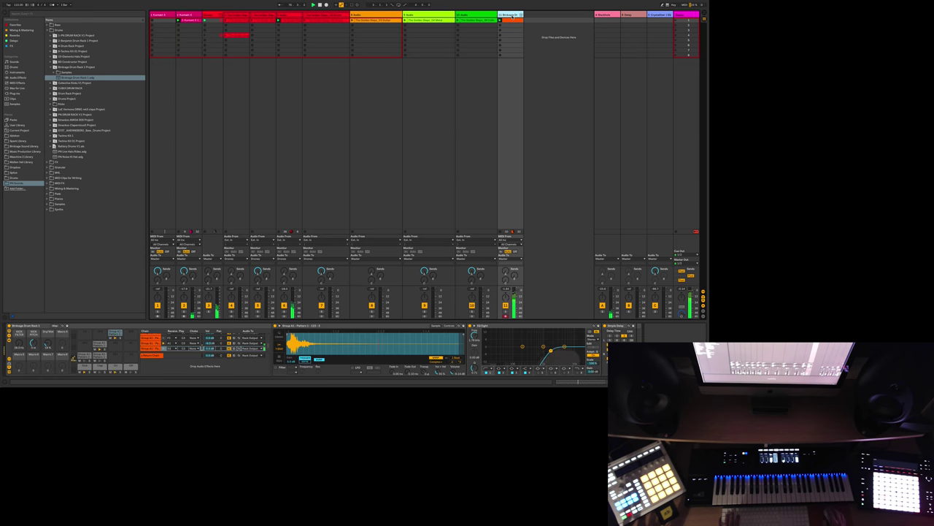
pyautogui.hotkey('ctrl', 'shift', 't')
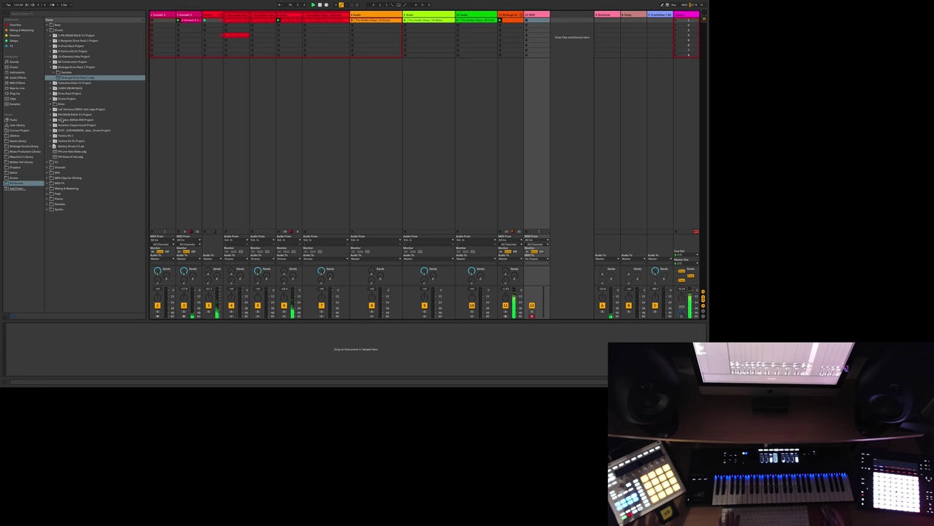
# Step: Close the Drums folder in the browser and load the Komplete Kontrol VST preset from the MIDI FX folder onto the new MIDI track
pyautogui.click(51, 66)
pyautogui.click(48, 29)
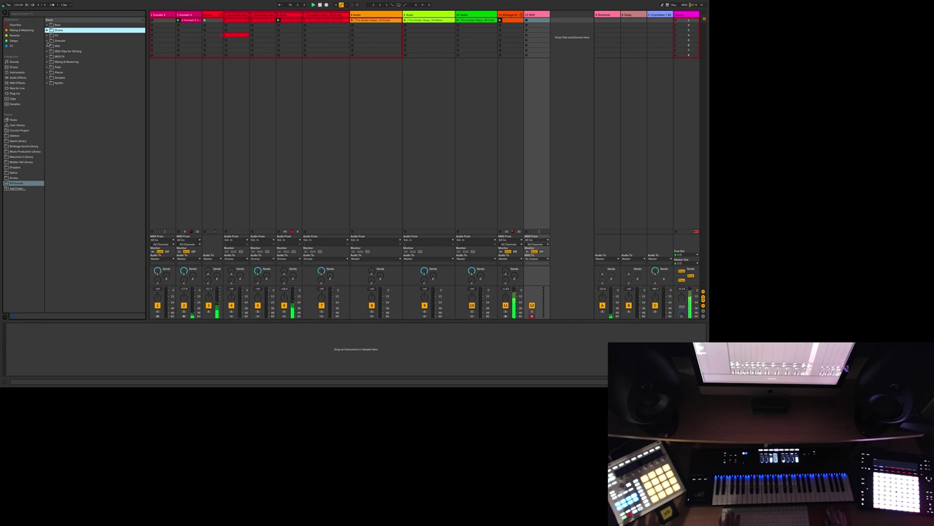
pyautogui.click(48, 56)
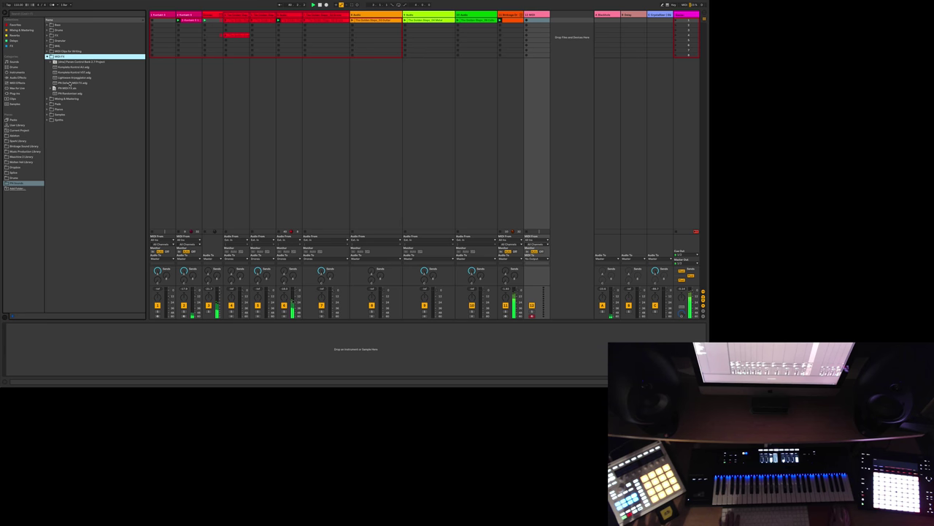
pyautogui.click(72, 72)
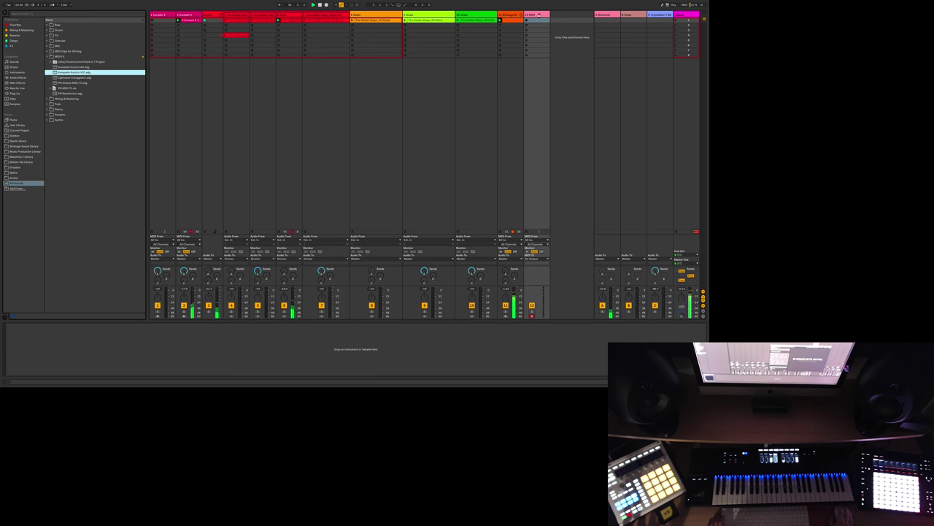
pyautogui.press('Return')
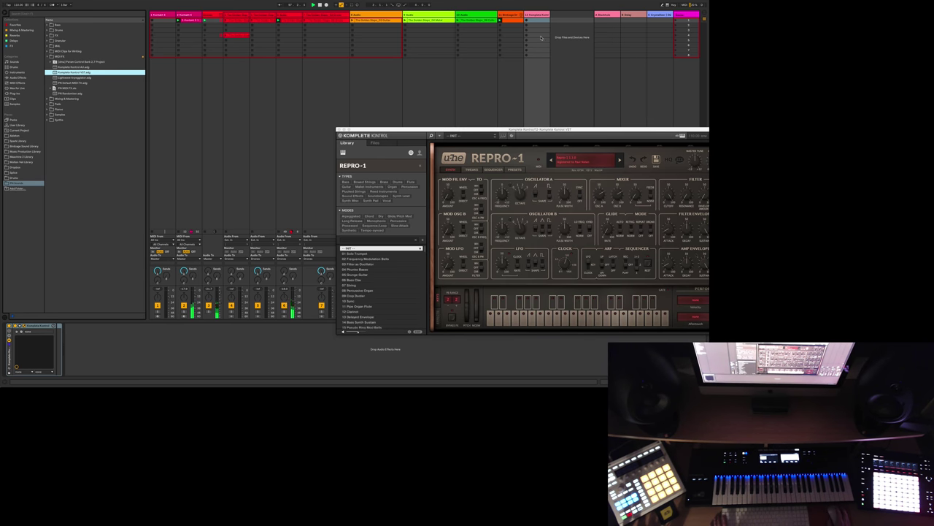
# Step: Load the 04 Phunko Basso preset in Repro-1, record a bass clip on its track, enlarge the clip's note view and hide the plug-in window
pyautogui.moveTo(455, 130); pyautogui.dragTo(301, 113)
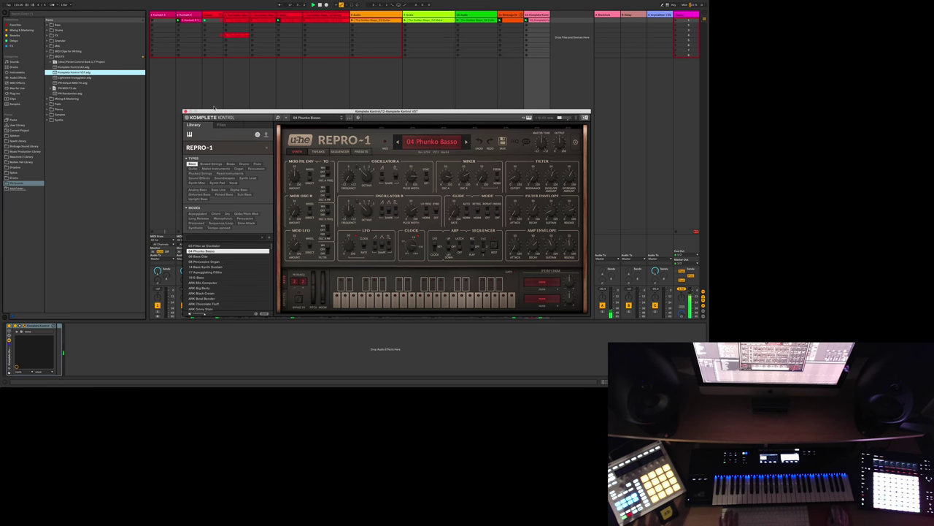
pyautogui.moveTo(212, 113); pyautogui.dragTo(132, 87)
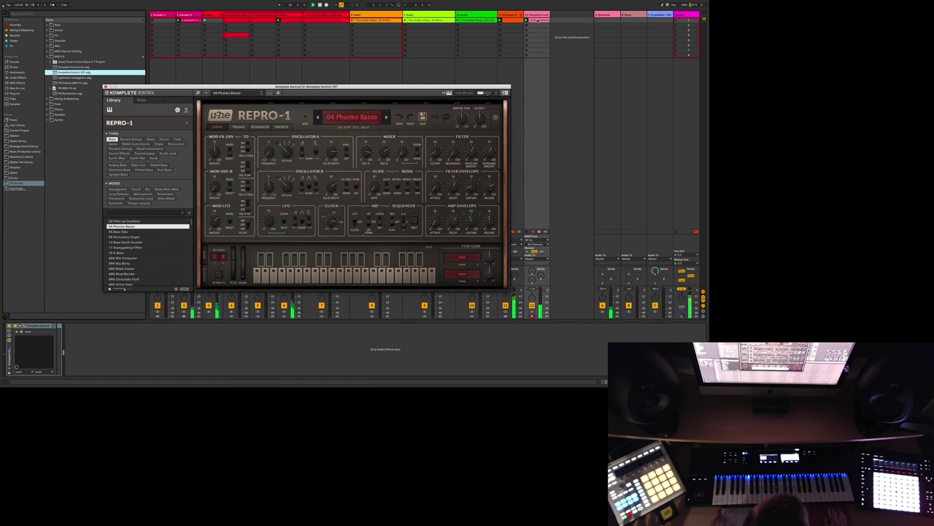
pyautogui.moveTo(510, 320); pyautogui.dragTo(510, 218)
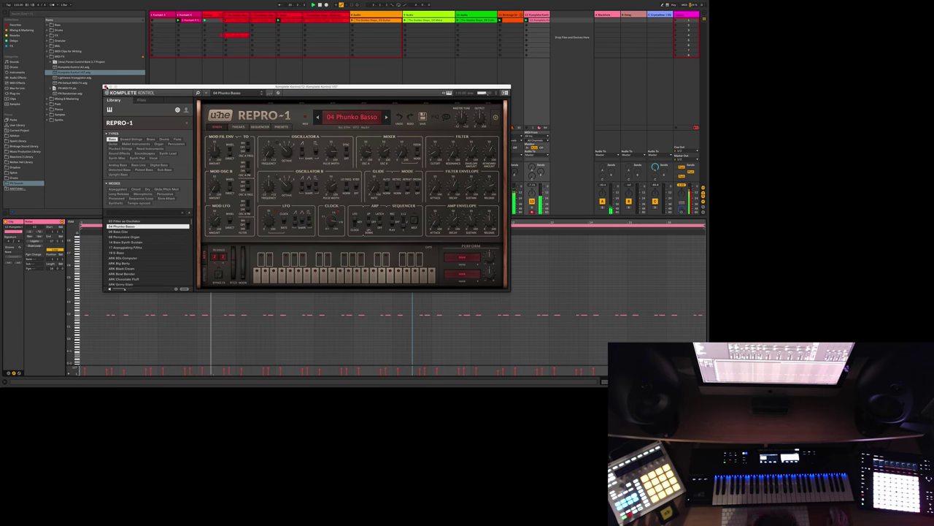
pyautogui.press('super+alt+p')
# Step: Delete the recorded bass notes after bar 8 and shorten the clip's loop to eight bars
pyautogui.moveTo(393, 232); pyautogui.dragTo(701, 313)
pyautogui.press('Delete')
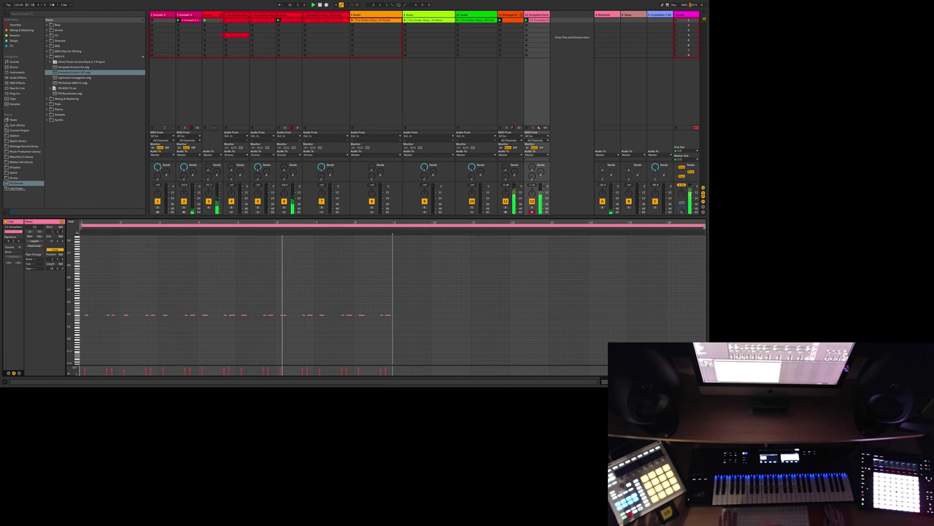
pyautogui.press('super+a')
pyautogui.moveTo(411, 262); pyautogui.dragTo(387, 264)
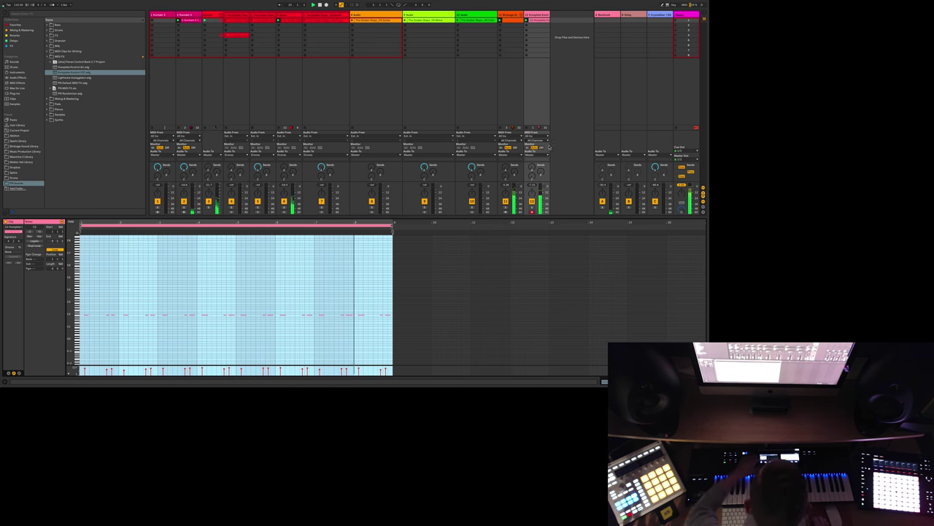
pyautogui.click(537, 15)
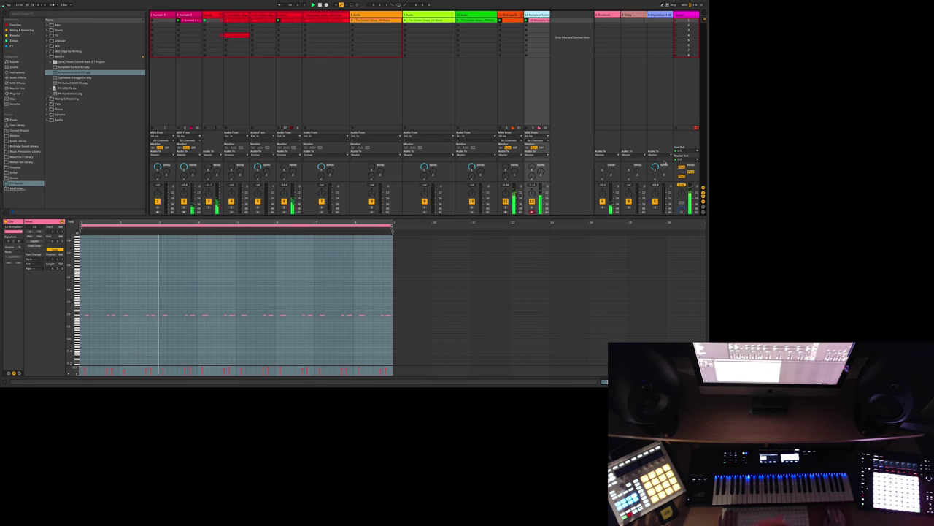
pyautogui.press('XF86AudioLowerVolume')
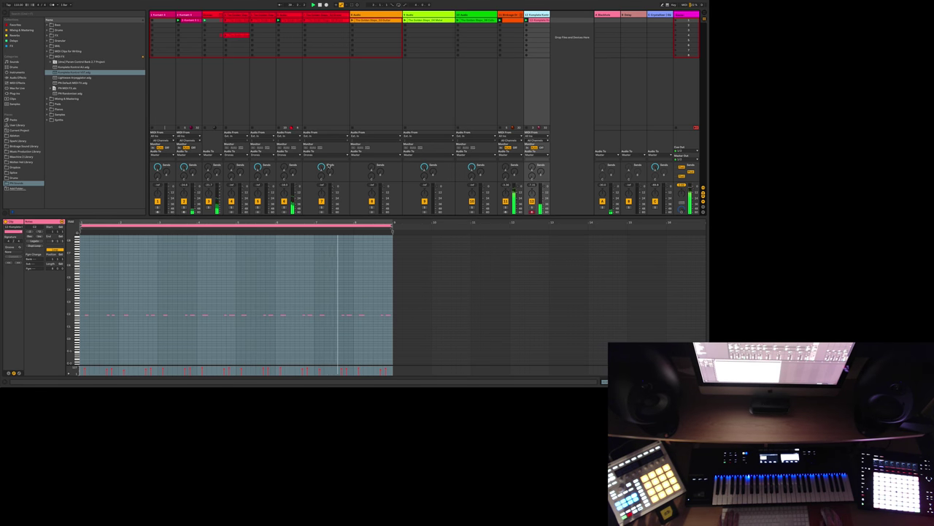
pyautogui.click(304, 250)
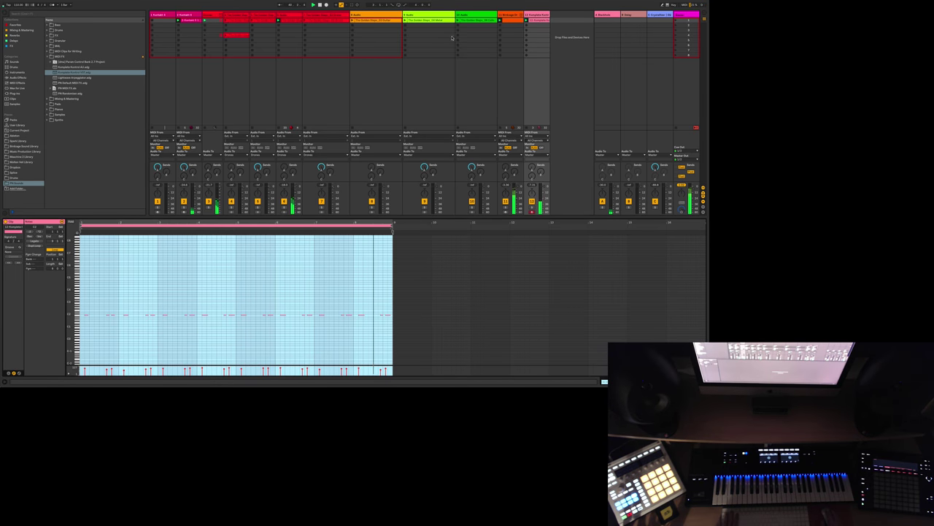
pyautogui.click(208, 15)
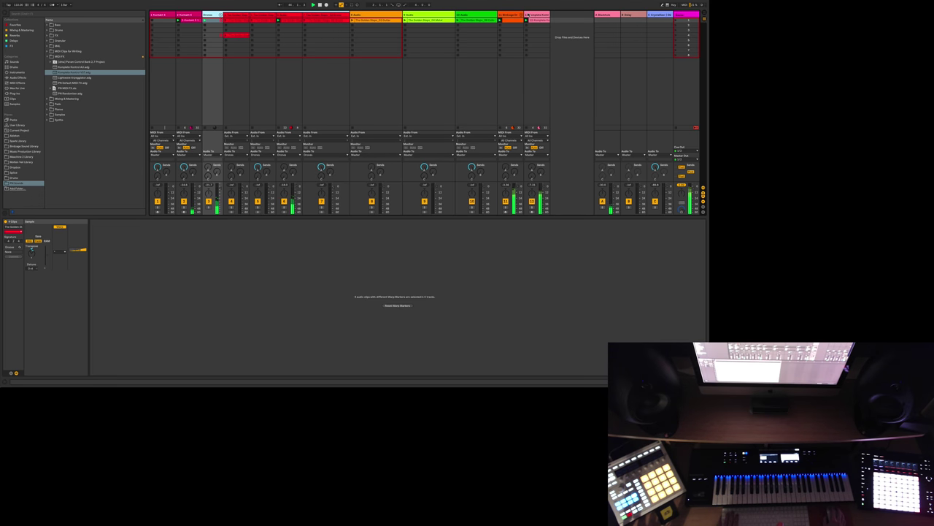
pyautogui.click(527, 15)
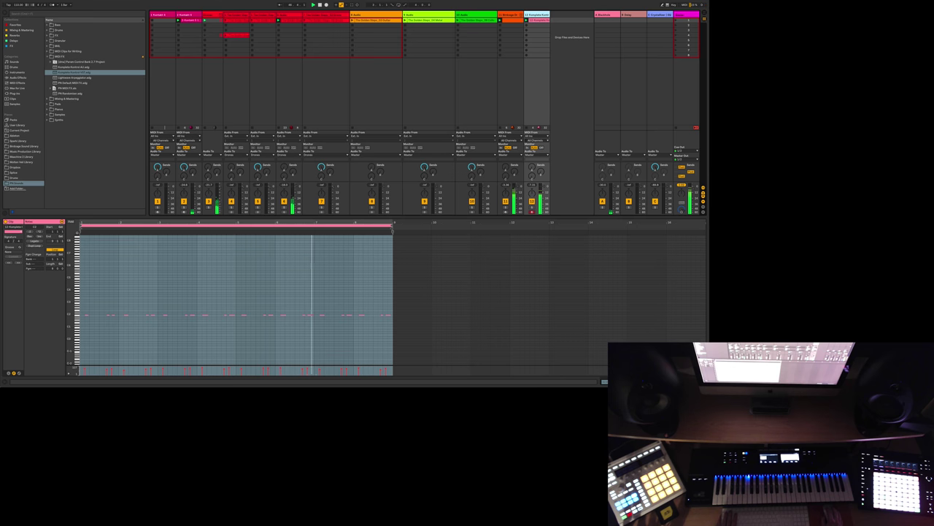
pyautogui.click(48, 56)
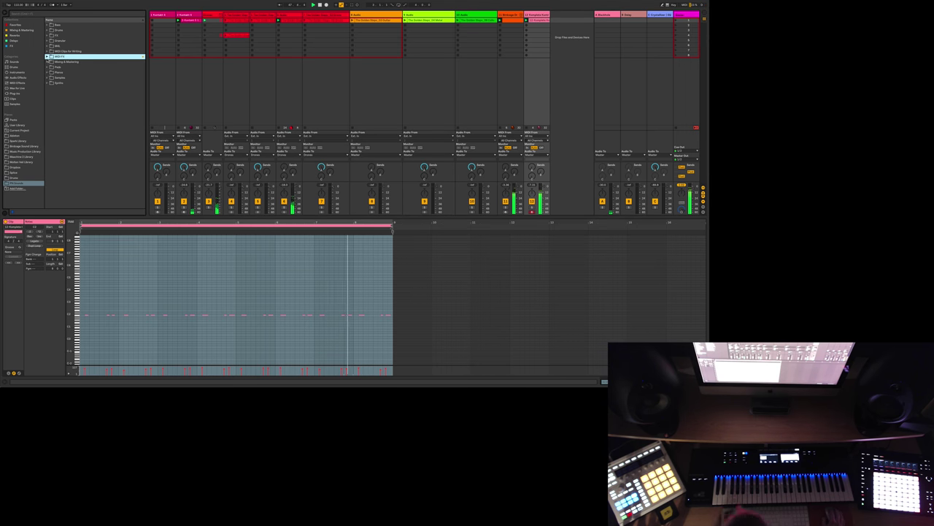
pyautogui.click(47, 82)
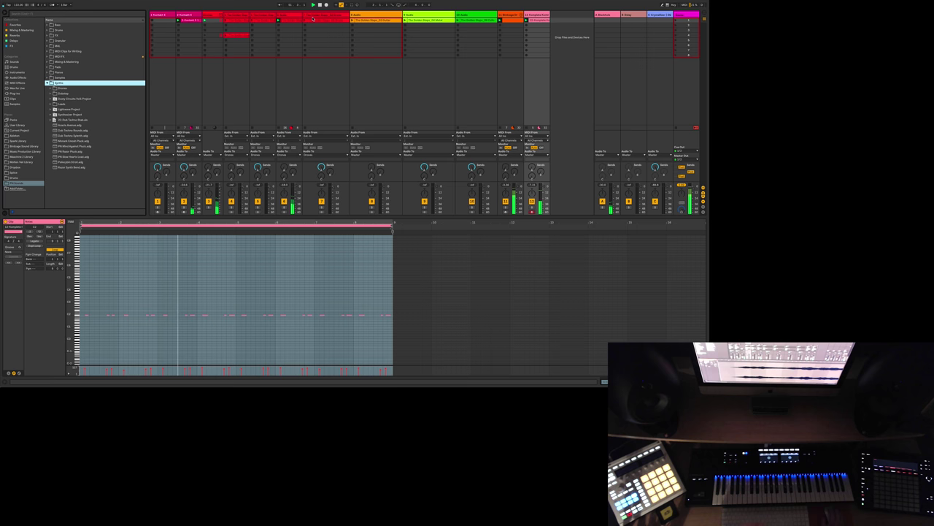
# Step: Launch the first drone track's clip, hide the mixer's input/output routing section and show that track's device chain
pyautogui.click(239, 19)
pyautogui.click(165, 245)
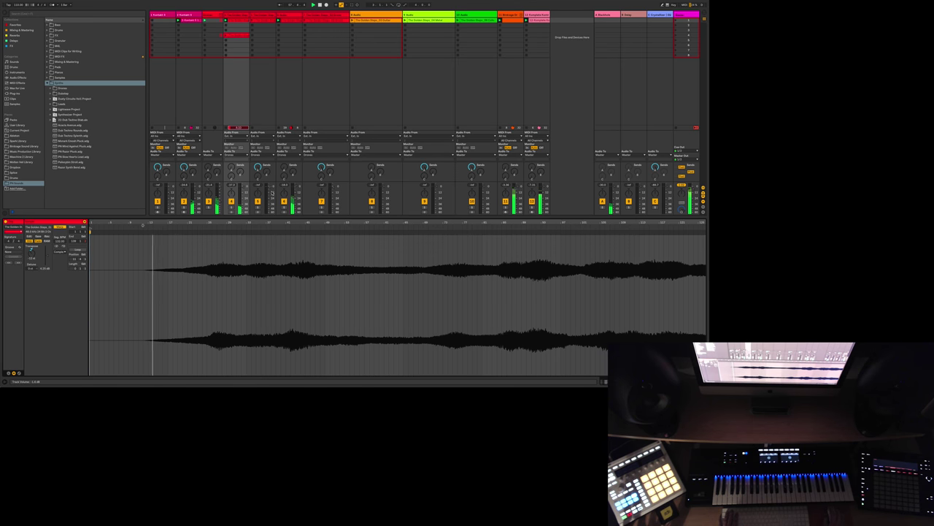
pyautogui.click(704, 188)
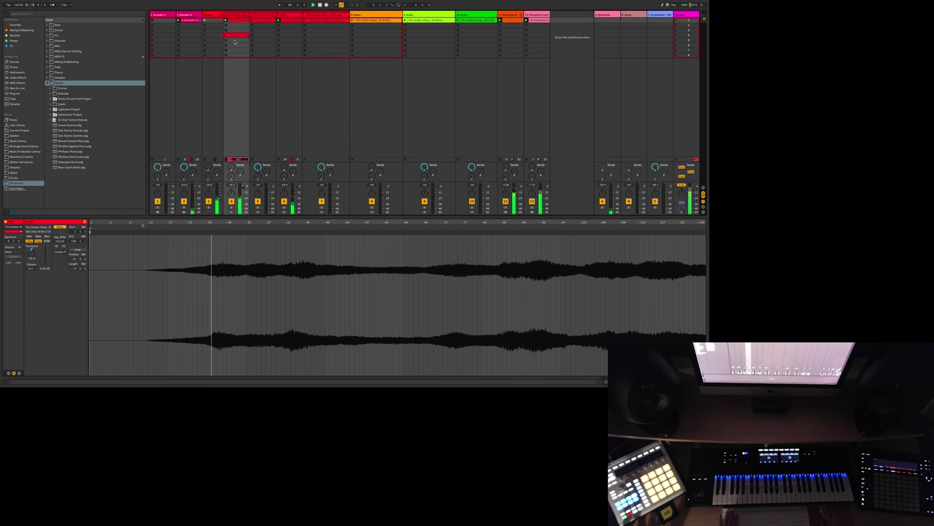
pyautogui.click(233, 16)
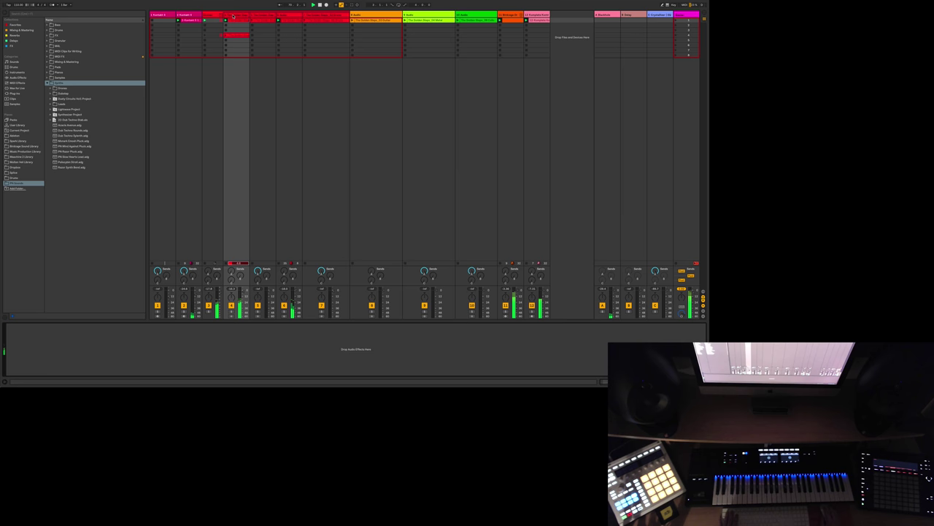
# Step: Add EQ Eight to the first drone track and turn its first band into a low cut
pyautogui.click(19, 31)
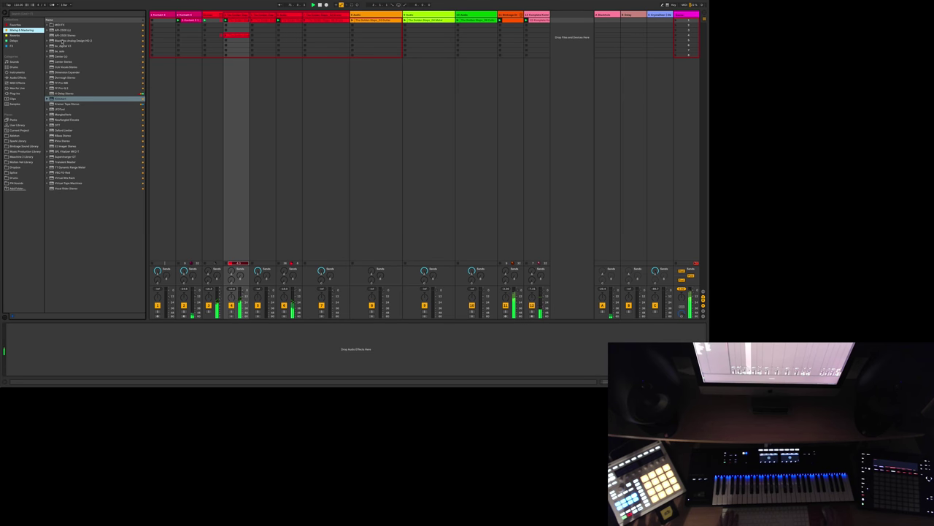
pyautogui.click(15, 25)
pyautogui.moveTo(62, 35); pyautogui.dragTo(129, 358)
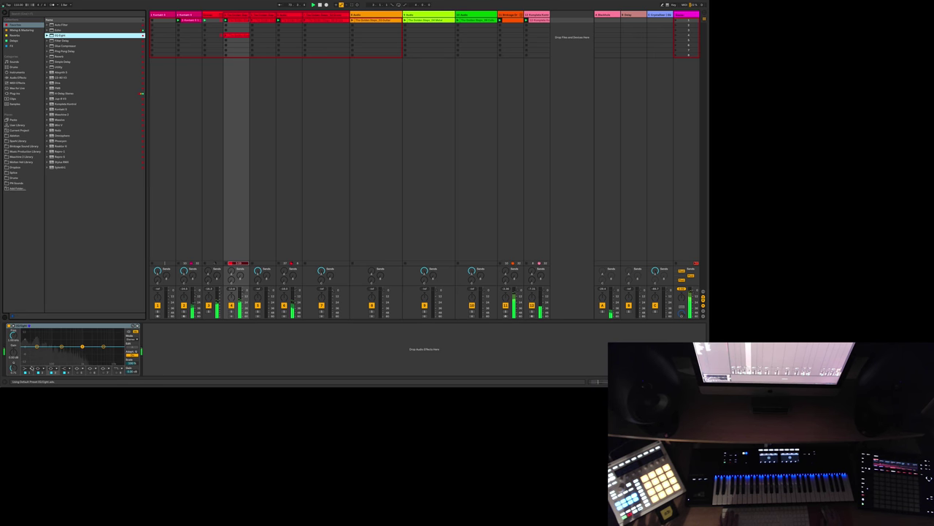
pyautogui.click(31, 367)
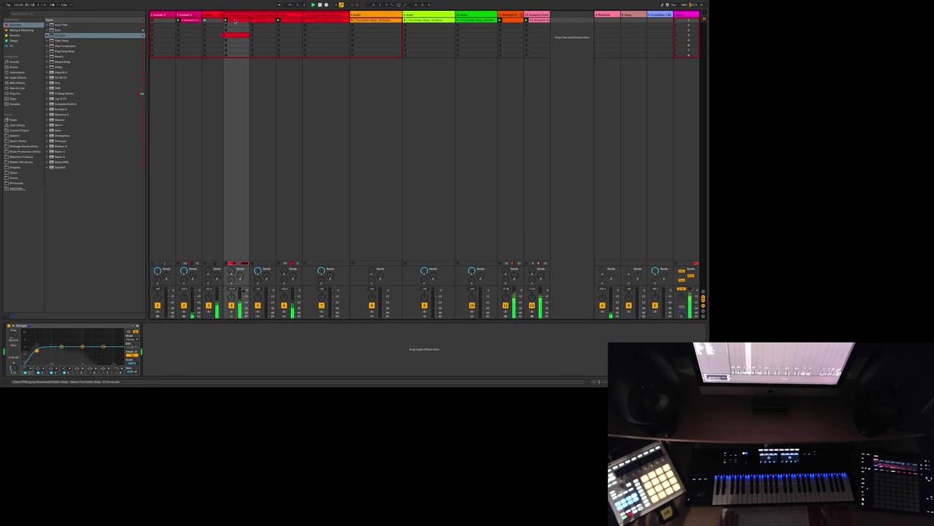
# Step: Insert Kickstart after the EQ with the third ducking curve at 65% mix, and dip the EQ's second band slightly
pyautogui.click(16, 30)
pyautogui.moveTo(59, 99); pyautogui.dragTo(226, 253)
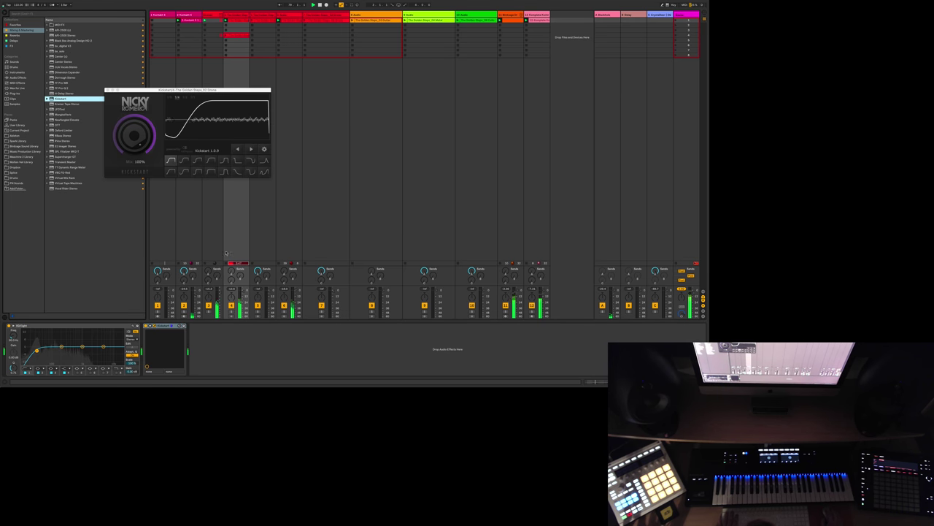
pyautogui.click(197, 161)
pyautogui.moveTo(132, 120); pyautogui.dragTo(129, 128)
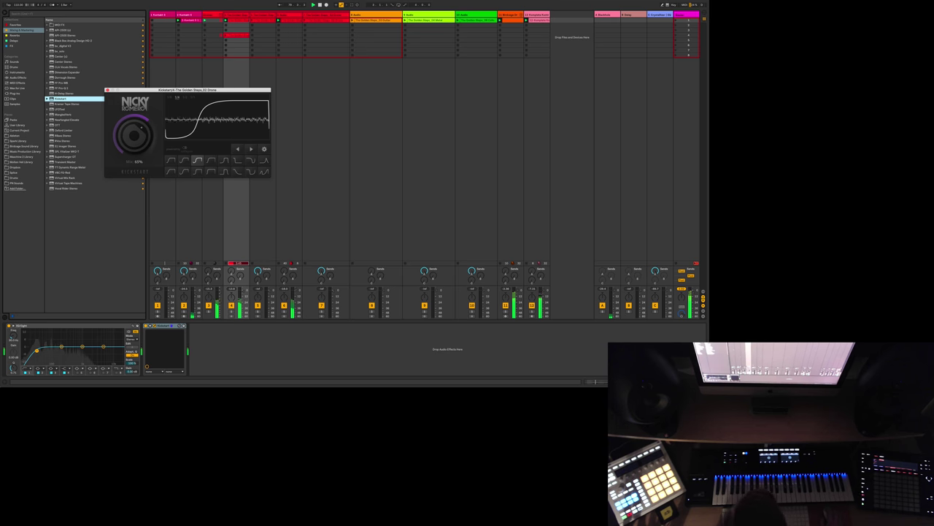
pyautogui.press('super+alt+p')
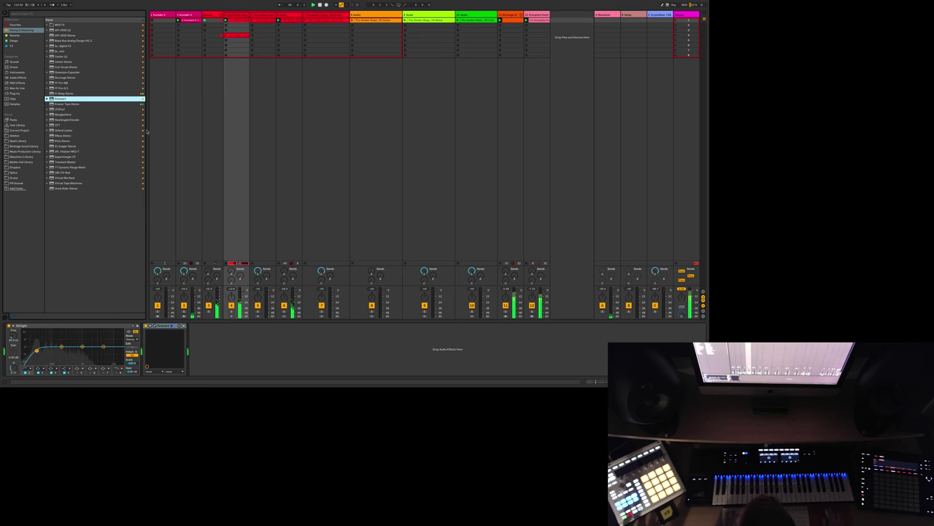
pyautogui.click(103, 337)
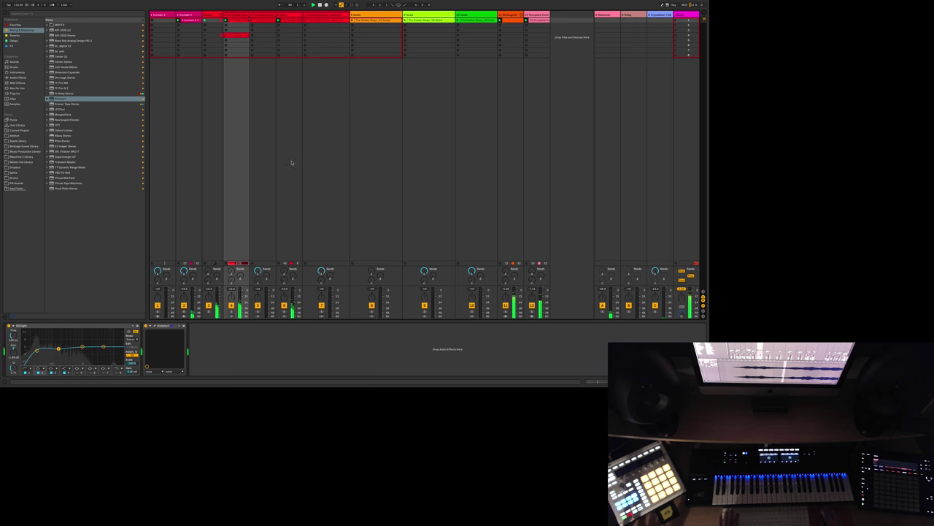
pyautogui.click(290, 57)
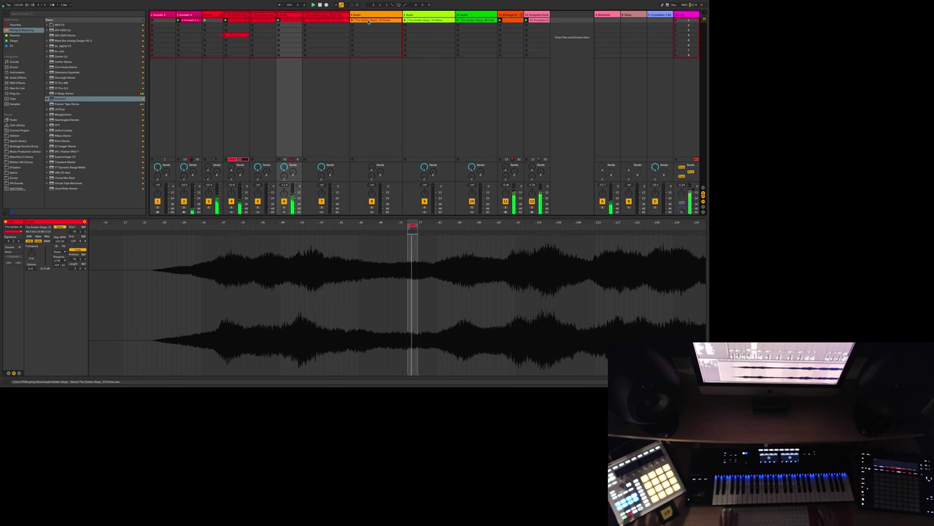
pyautogui.click(260, 20)
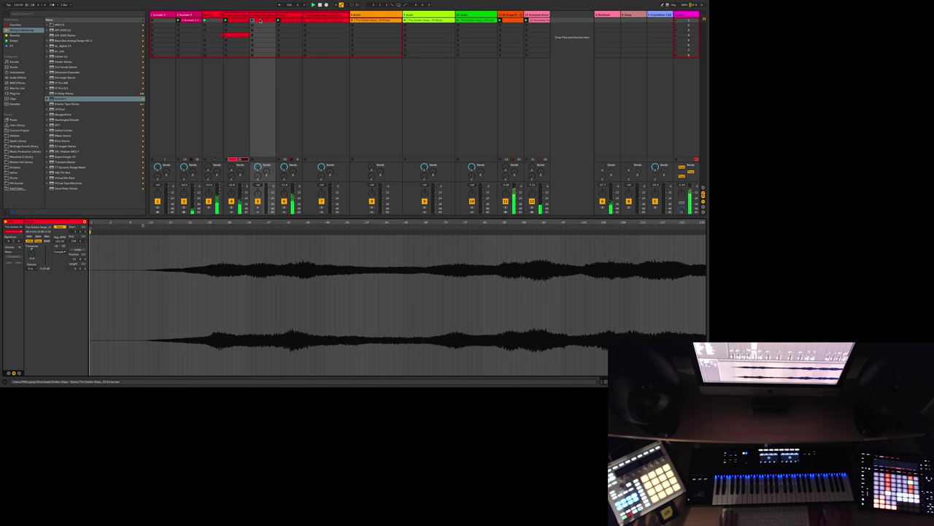
# Step: Show the drum rack's clip, place the insert marker in bar 1, unfold the rack's chains in the mixer and select the kick chain
pyautogui.click(508, 14)
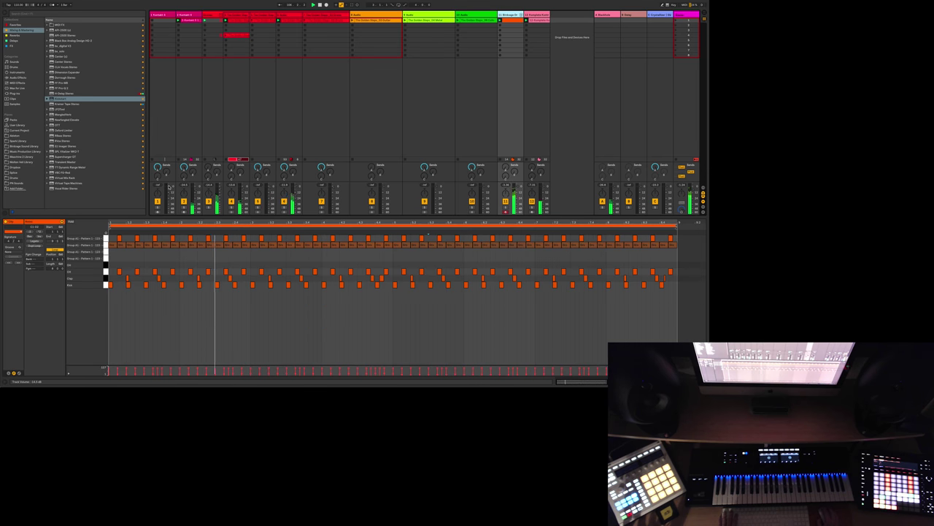
pyautogui.click(135, 307)
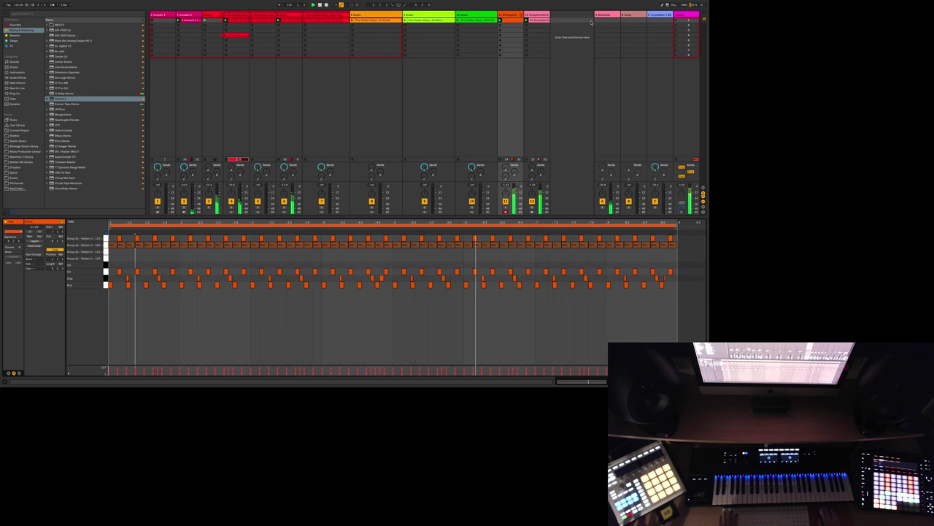
pyautogui.click(520, 15)
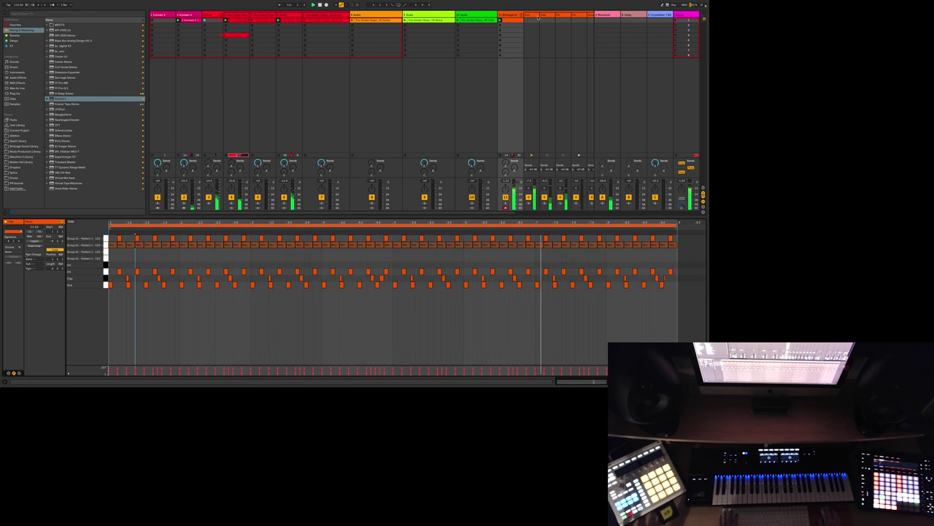
pyautogui.click(537, 16)
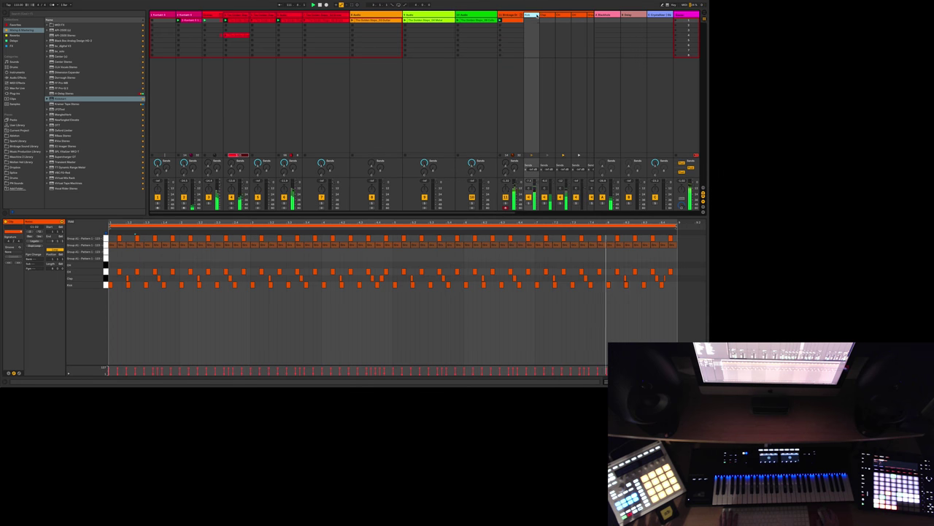
# Step: Select the first Group sample chain without notes, show its Simpler, and add one note per bar across the drum clip's eight bars for it
pyautogui.hscroll(4, 566, 16)
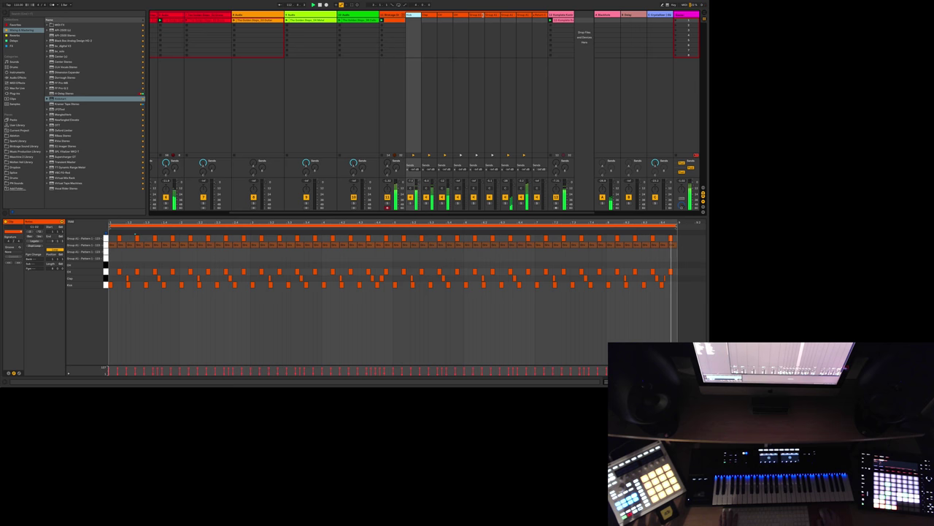
pyautogui.click(479, 14)
pyautogui.hotkey('shift', 'Tab')
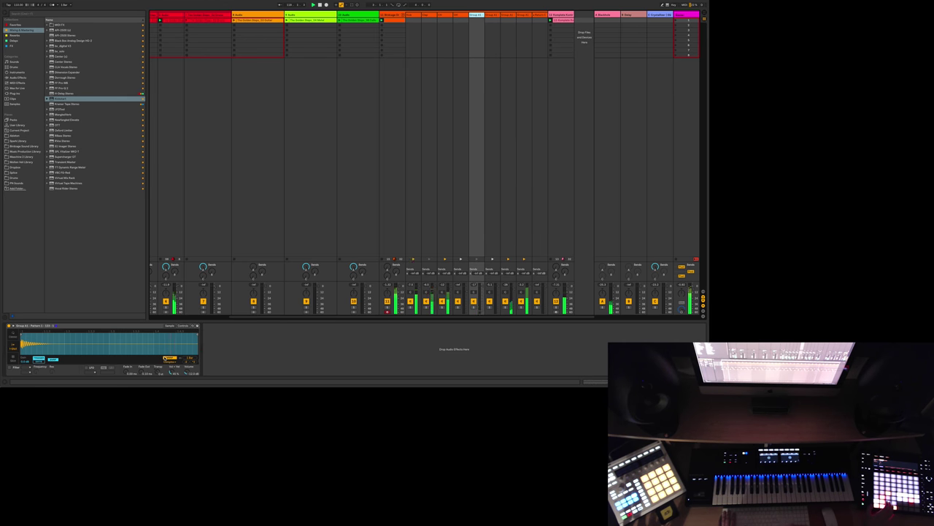
pyautogui.hotkey('shift', 'Tab')
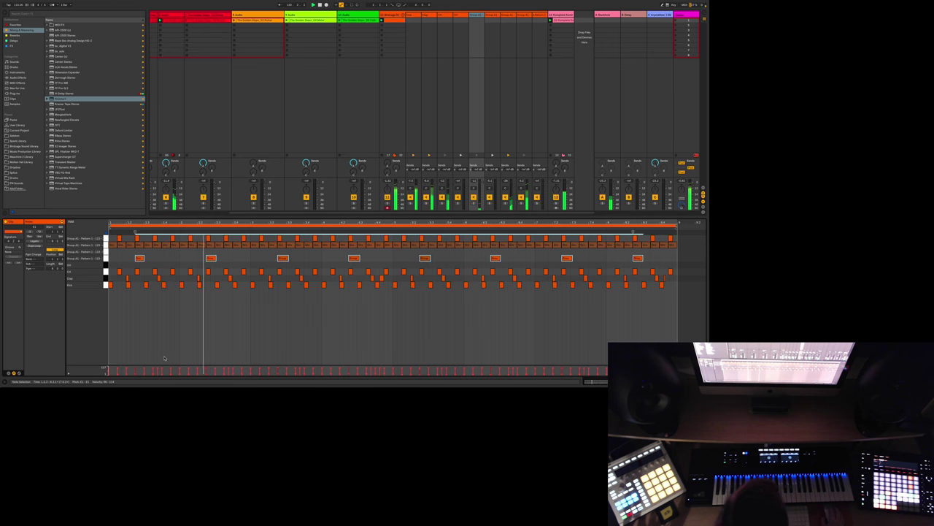
# Step: Deselect the drum notes, select the Komplete Kontrol track, and open its plug-in window to view the Repro-1 bass patch before closing it
pyautogui.click(231, 338)
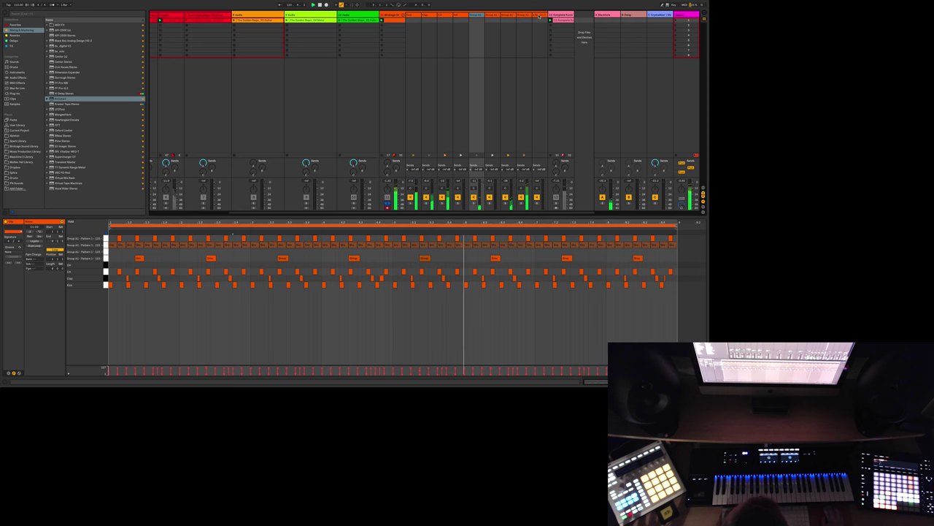
pyautogui.hscroll(-3, 292, 146)
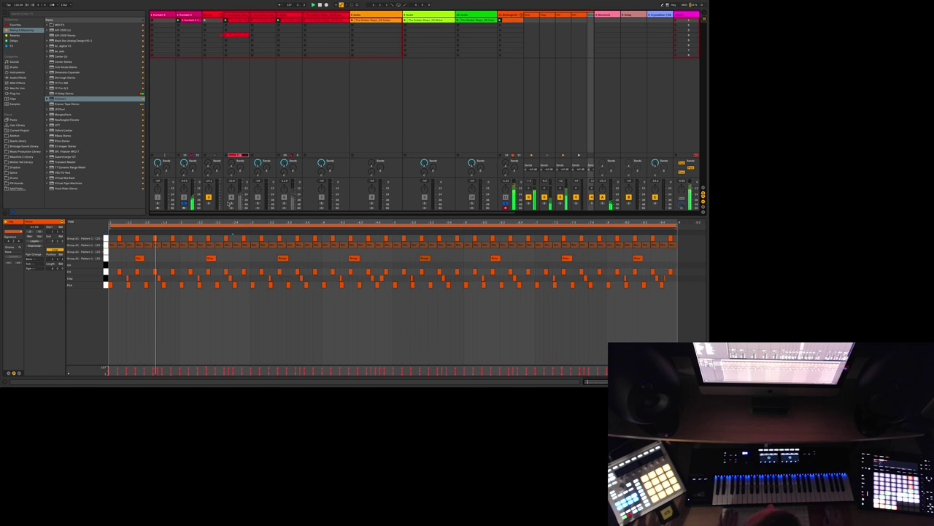
pyautogui.hscroll(3, 315, 117)
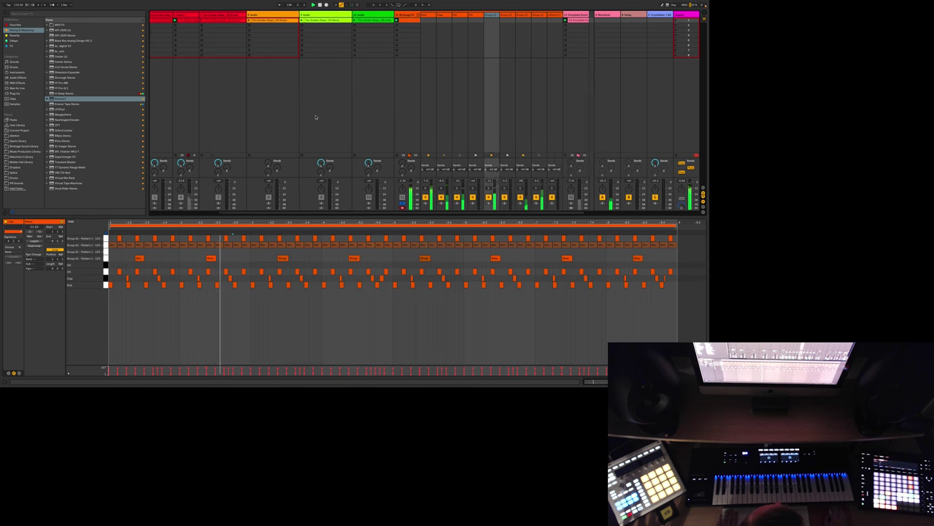
pyautogui.hscroll(1, 315, 117)
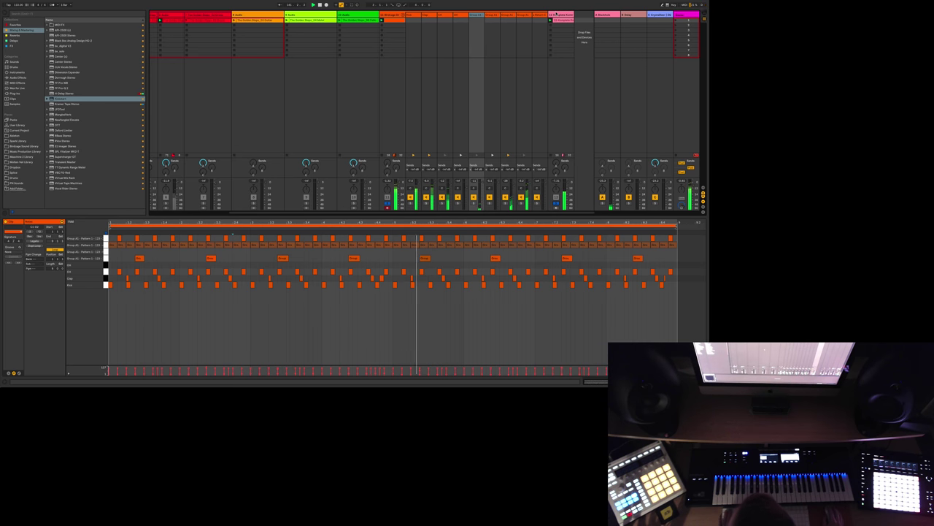
pyautogui.click(556, 14)
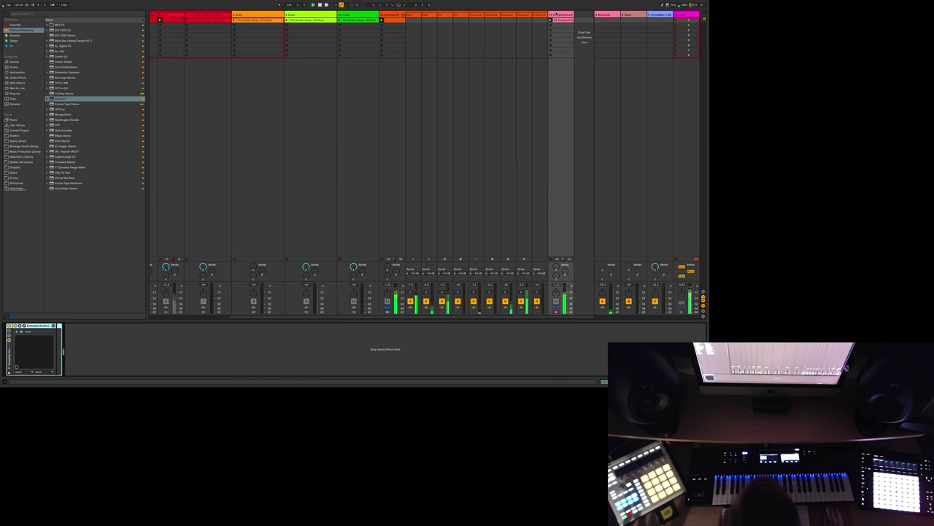
pyautogui.hscroll(-5, 248, 232)
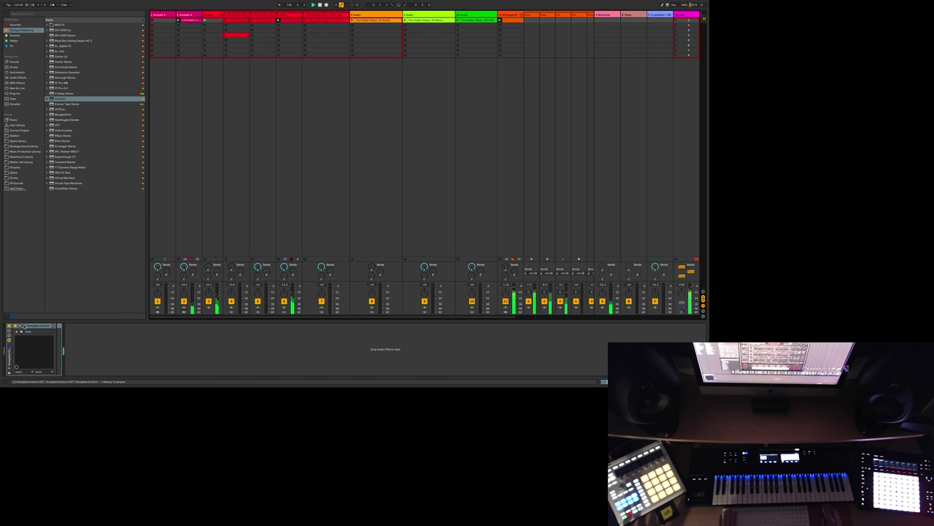
pyautogui.click(24, 325)
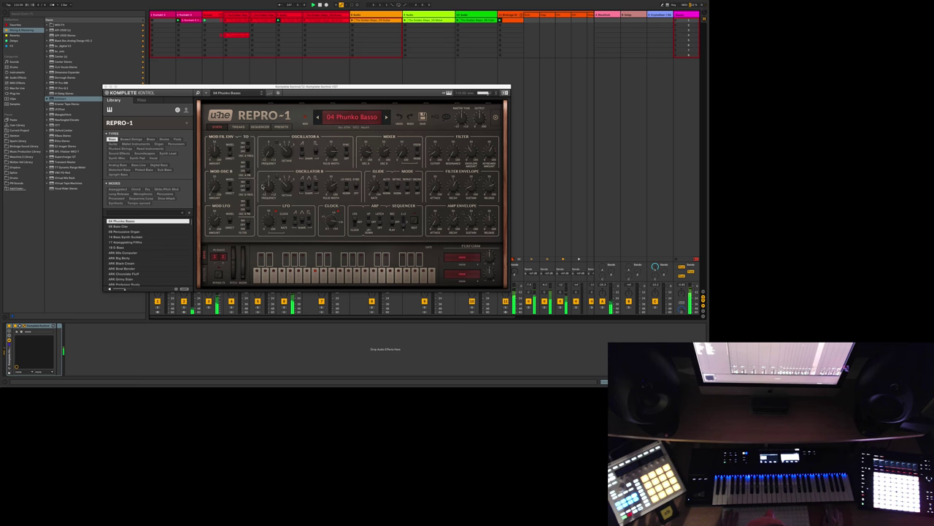
pyautogui.click(106, 87)
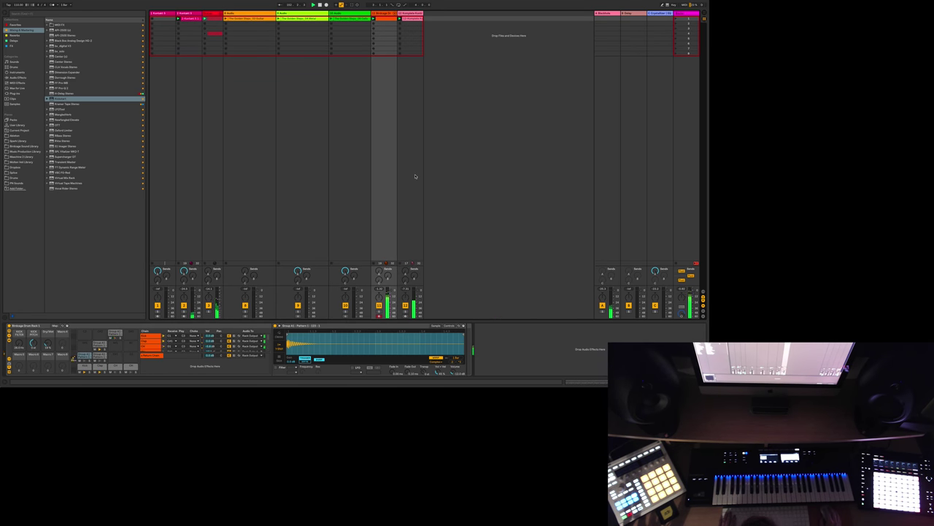
# Step: Load Komplete Kontrol from the Favorites collection on a new MIDI track after the Repro-1 bass track, and move its window aside
pyautogui.click(416, 12)
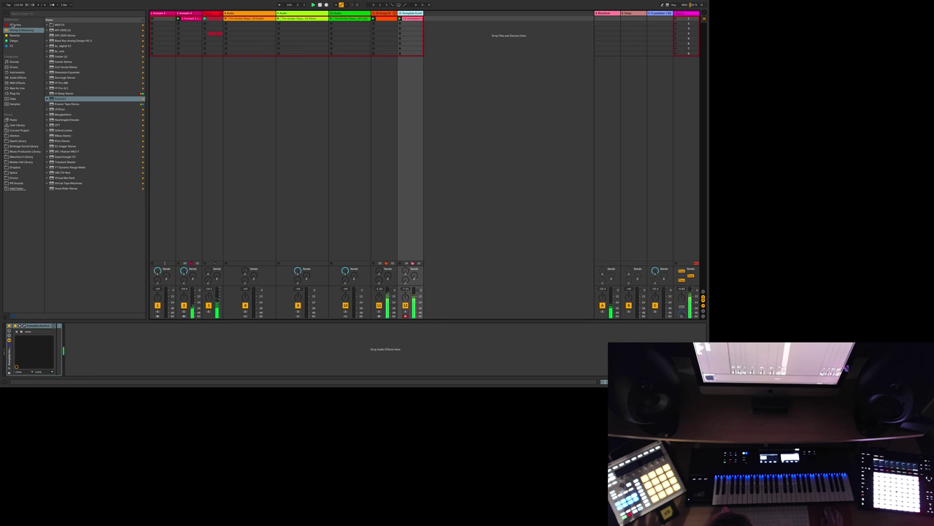
pyautogui.click(14, 25)
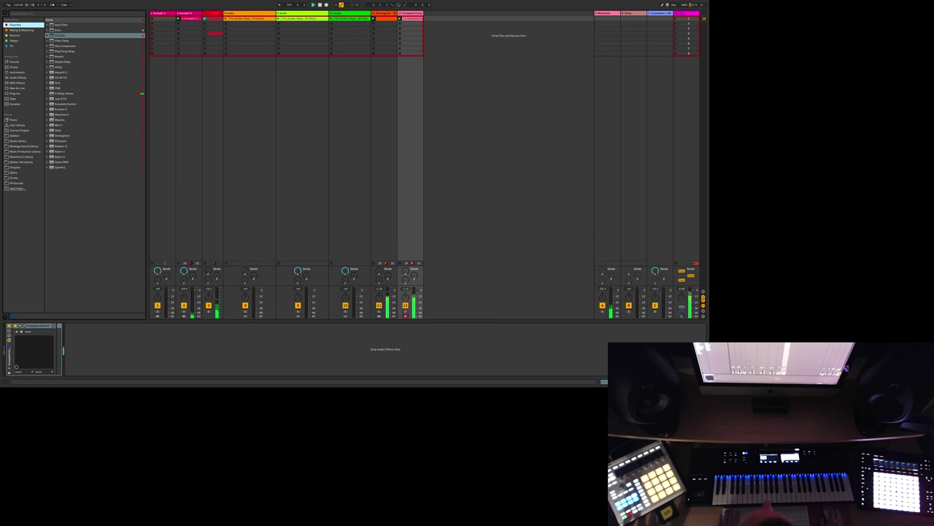
pyautogui.click(51, 105)
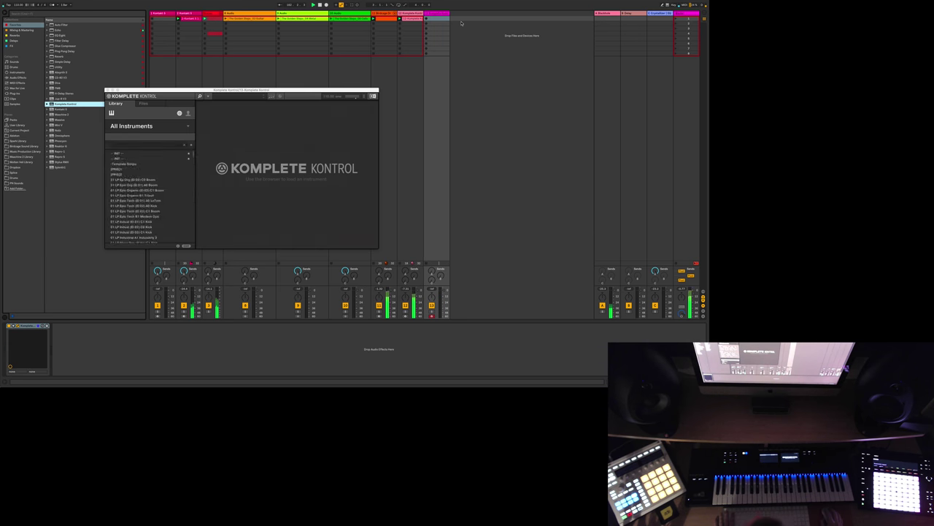
pyautogui.press('Return')
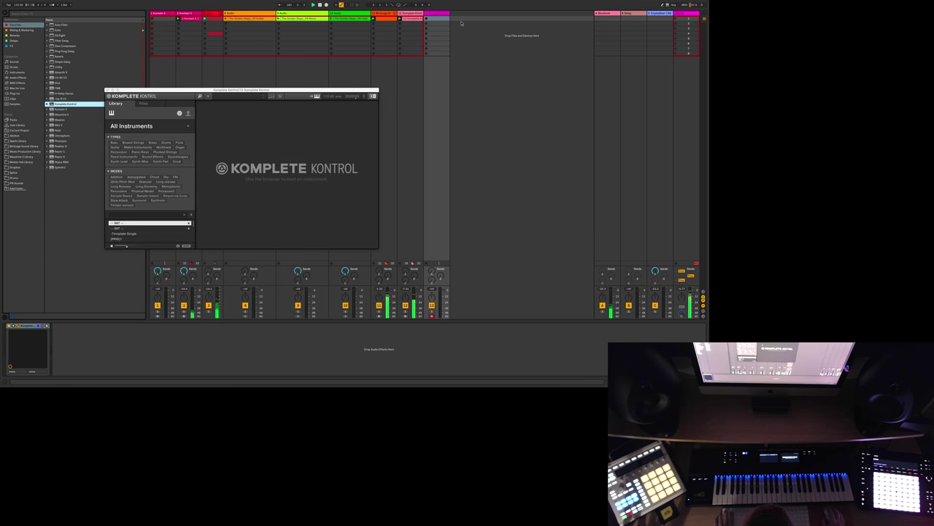
pyautogui.moveTo(269, 91); pyautogui.dragTo(349, 71)
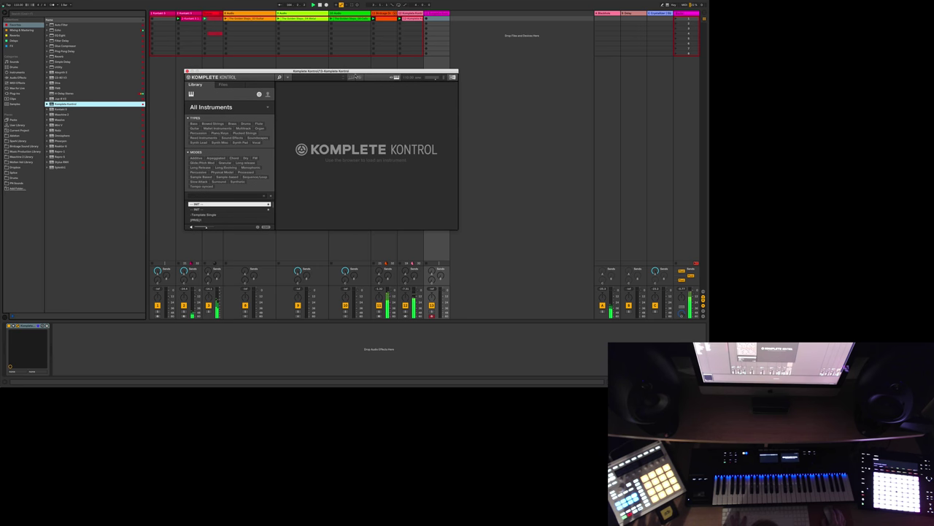
# Step: Add another MIDI track after the new Komplete Kontrol track and load Maschine 2 on it
pyautogui.click(443, 13)
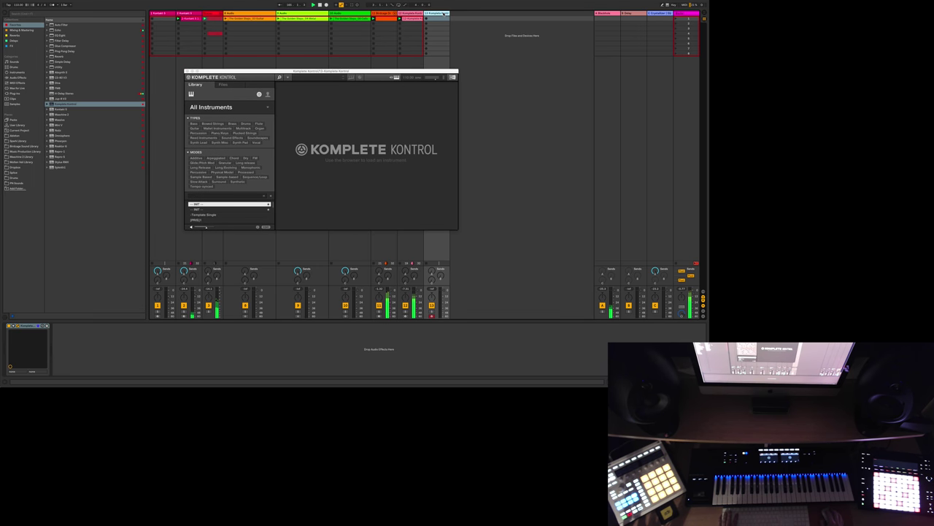
pyautogui.press('super+shift+t')
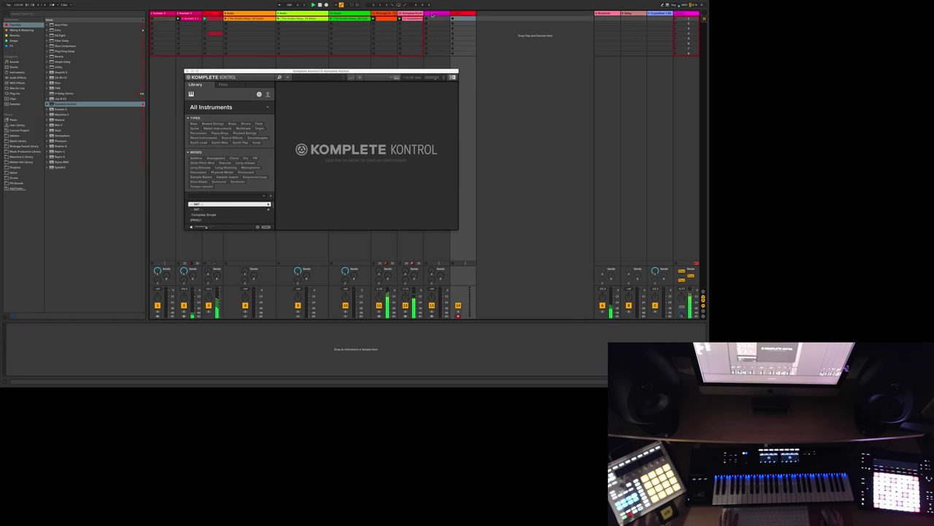
pyautogui.click(58, 115)
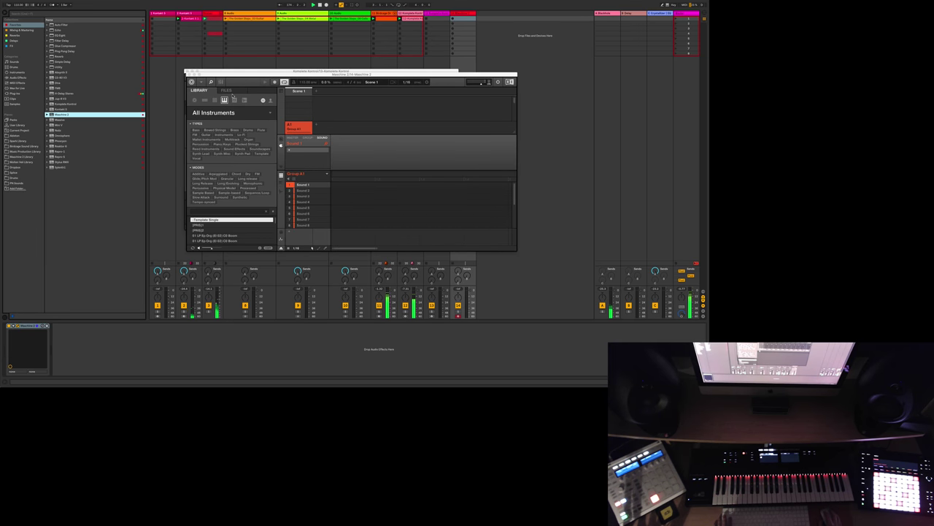
# Step: Show Maschine's mixer and load the internal Drumsynth Percussion plug-in on the first sound of Group A1
pyautogui.click(221, 81)
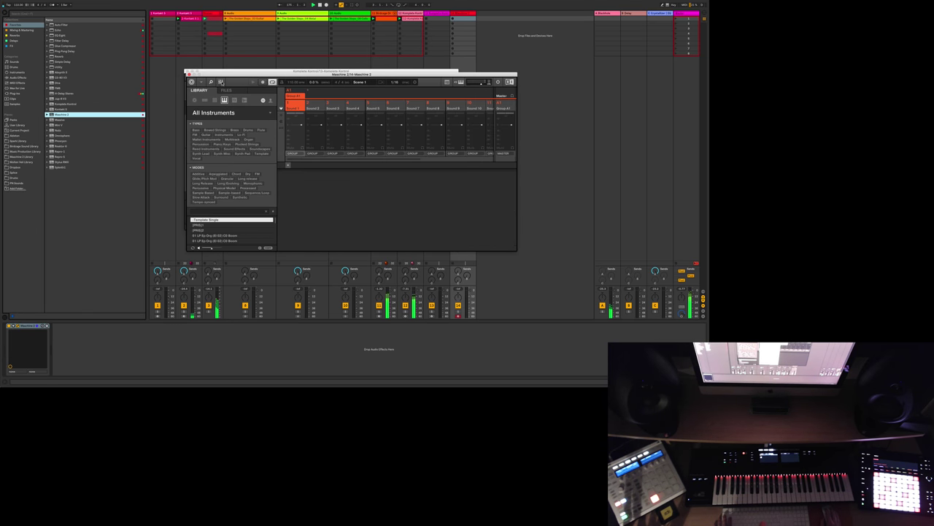
pyautogui.click(288, 165)
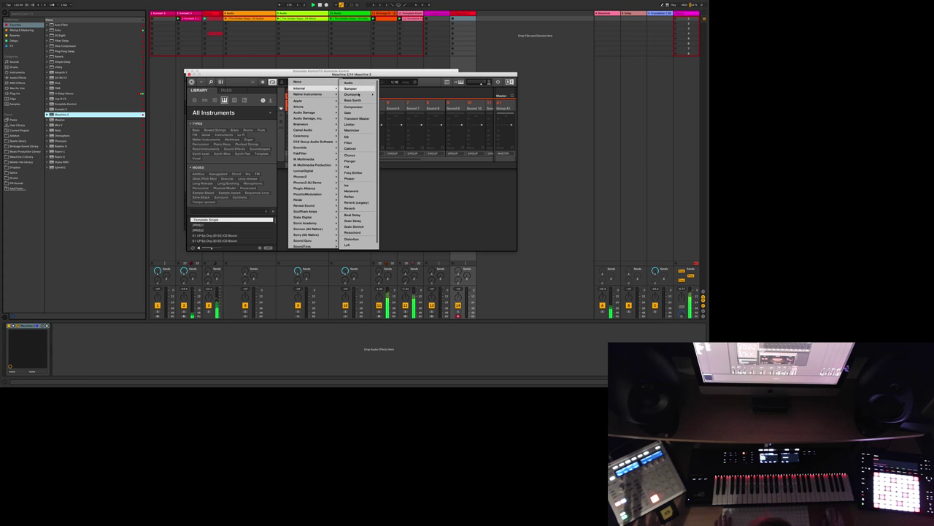
pyautogui.moveTo(354, 94)
pyautogui.click(389, 118)
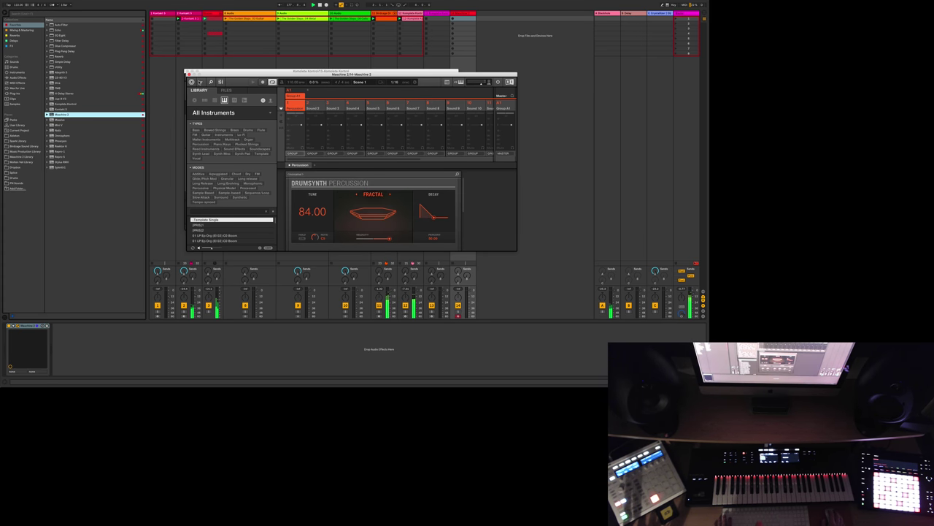
# Step: Enlarge the Maschine window and set the Percussion drumsynth's engine to Shaker
pyautogui.click(193, 81)
pyautogui.moveTo(218, 102)
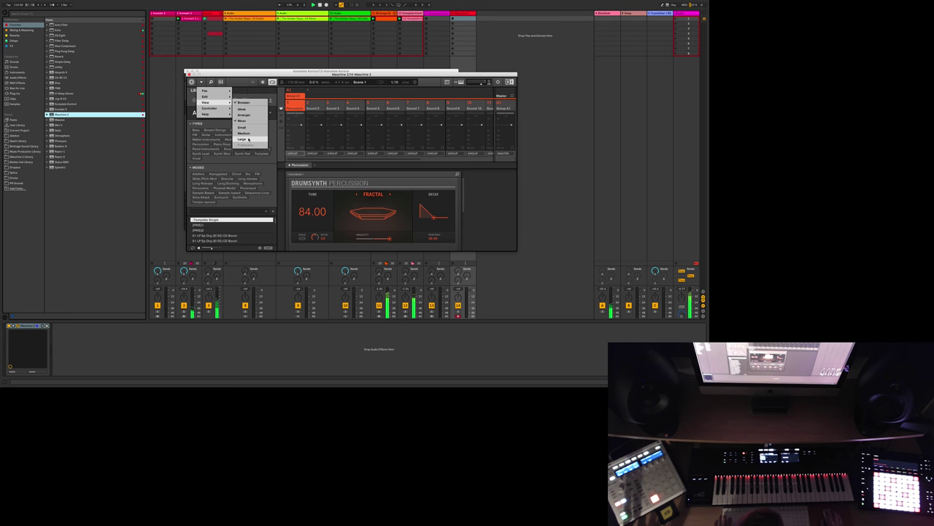
pyautogui.click(244, 133)
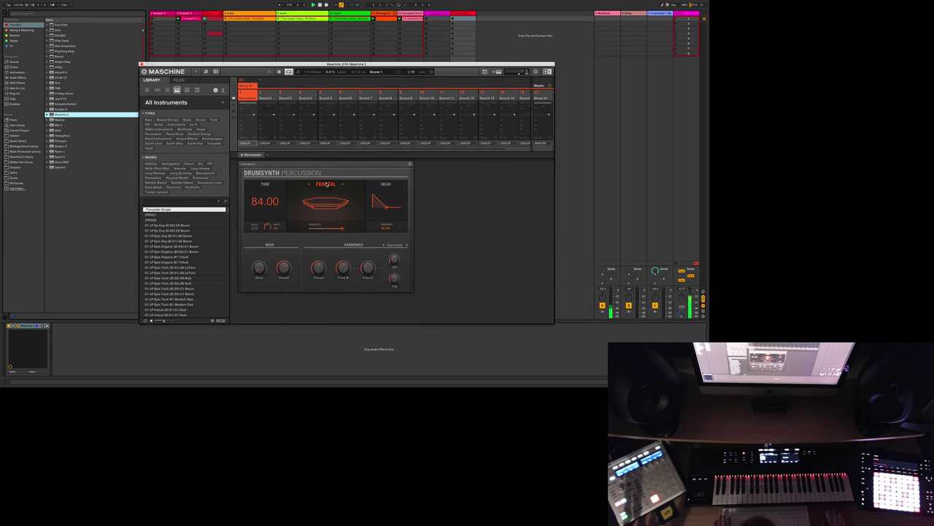
pyautogui.click(327, 186)
pyautogui.click(327, 204)
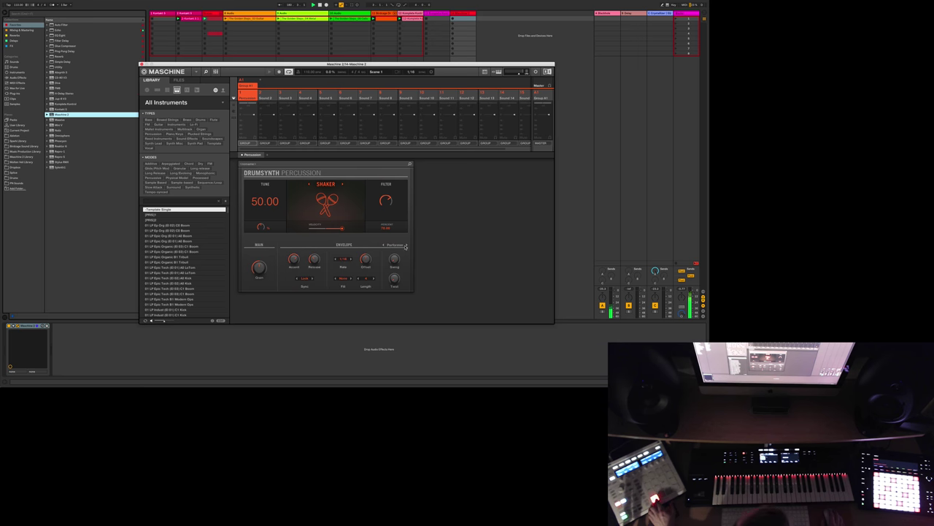
pyautogui.moveTo(394, 259)
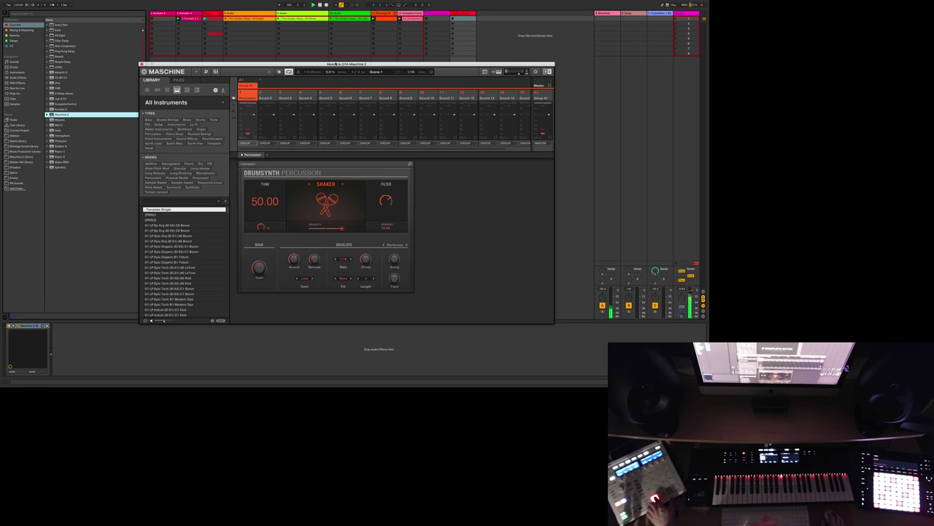
# Step: In Maschine's pattern view, delete the shaker notes after the first, stretch the first note across the eight bars, and adjust its velocity
pyautogui.moveTo(336, 64); pyautogui.dragTo(275, 60)
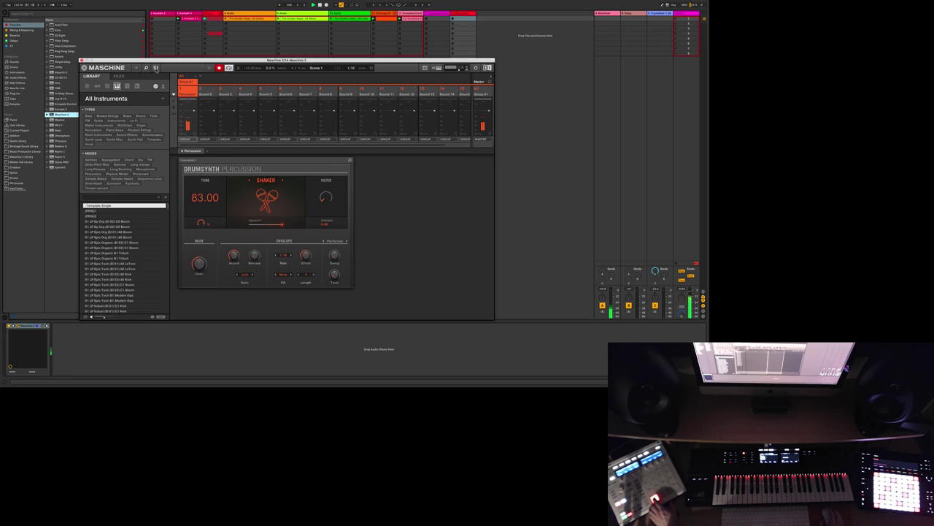
pyautogui.click(156, 67)
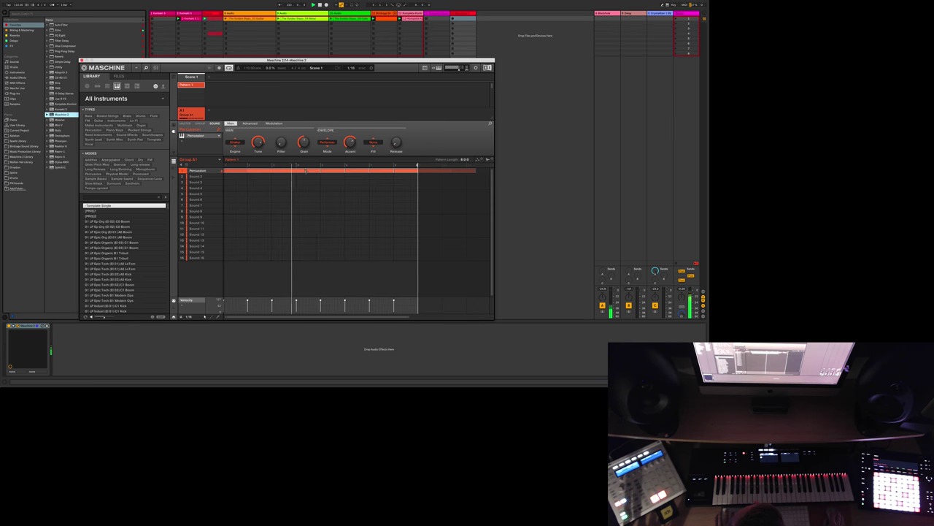
pyautogui.moveTo(252, 178); pyautogui.dragTo(403, 173)
pyautogui.press('Delete')
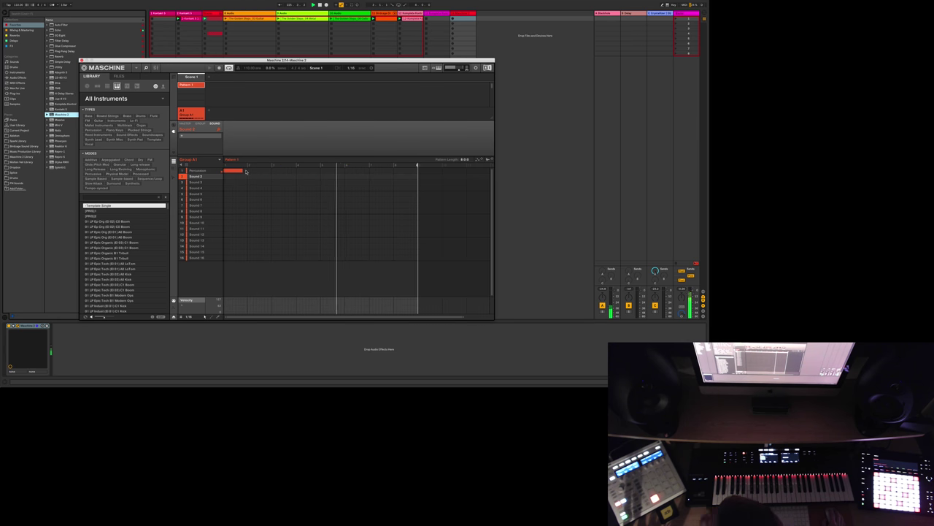
pyautogui.moveTo(242, 171); pyautogui.dragTo(418, 188)
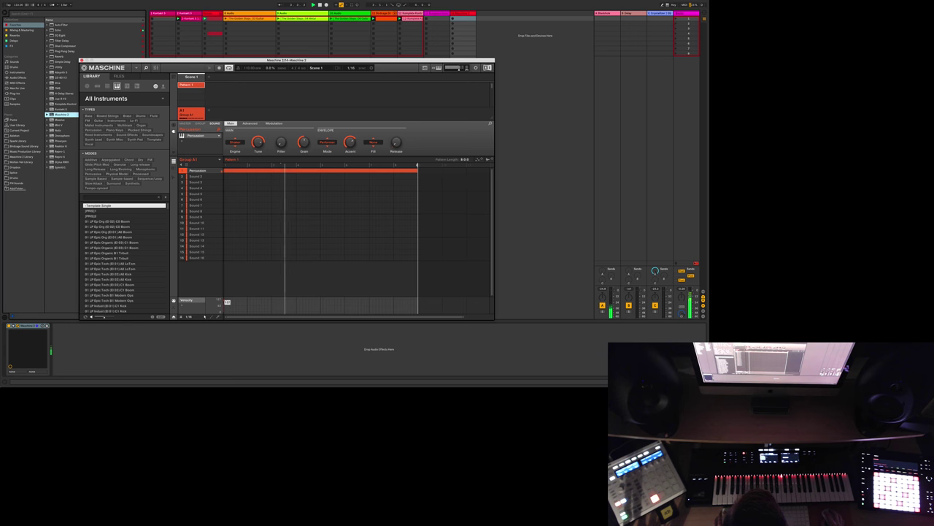
pyautogui.moveTo(227, 302); pyautogui.dragTo(226, 306)
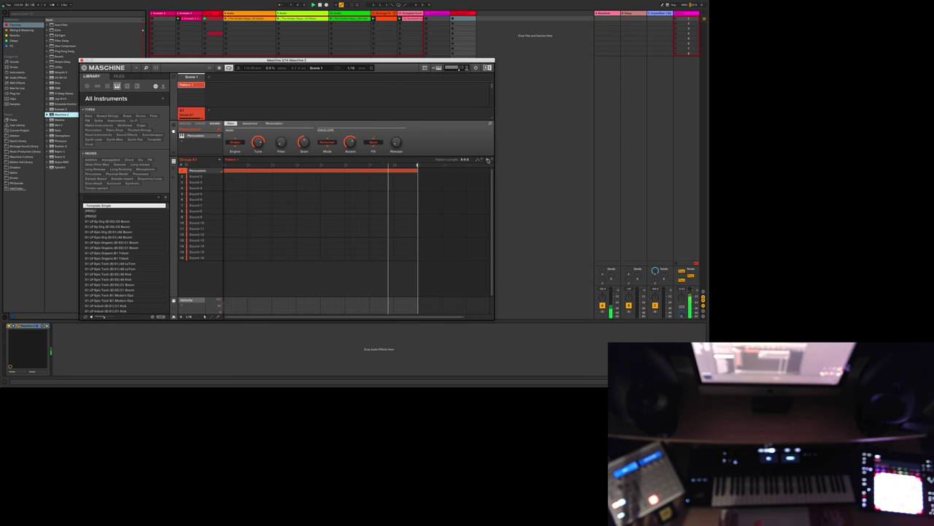
# Step: Export the Maschine shaker pattern as audio onto a new Live track and group it with the drum rack and Maschine tracks as Drums
pyautogui.moveTo(488, 159); pyautogui.dragTo(486, 164)
pyautogui.moveTo(503, 62); pyautogui.dragTo(489, 16)
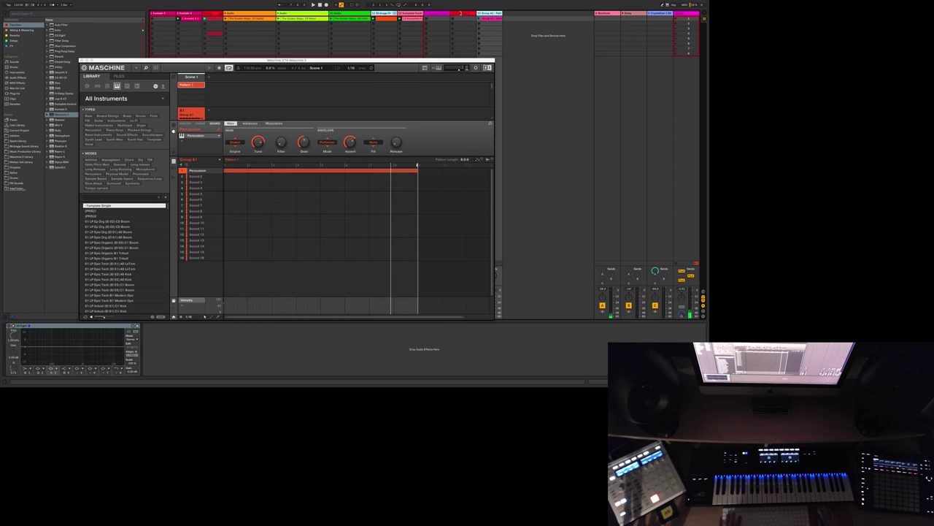
pyautogui.click(457, 14)
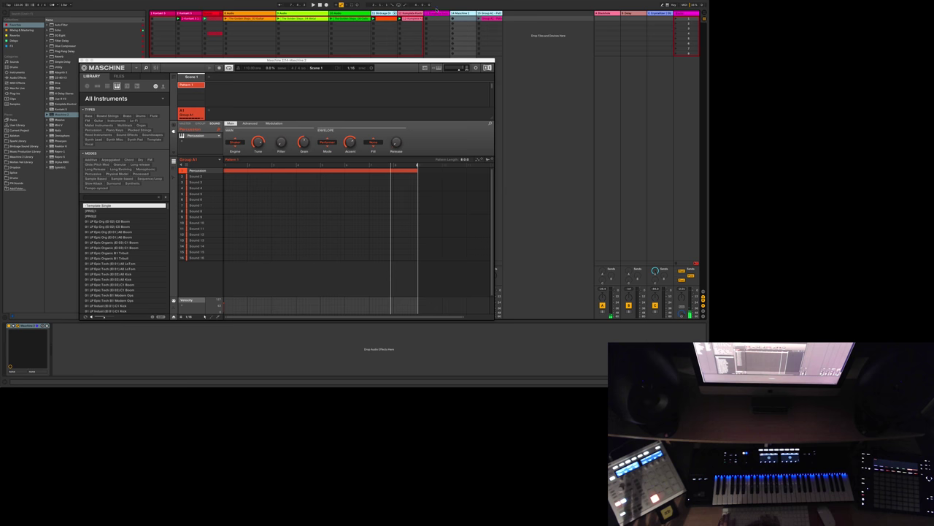
pyautogui.click(385, 14)
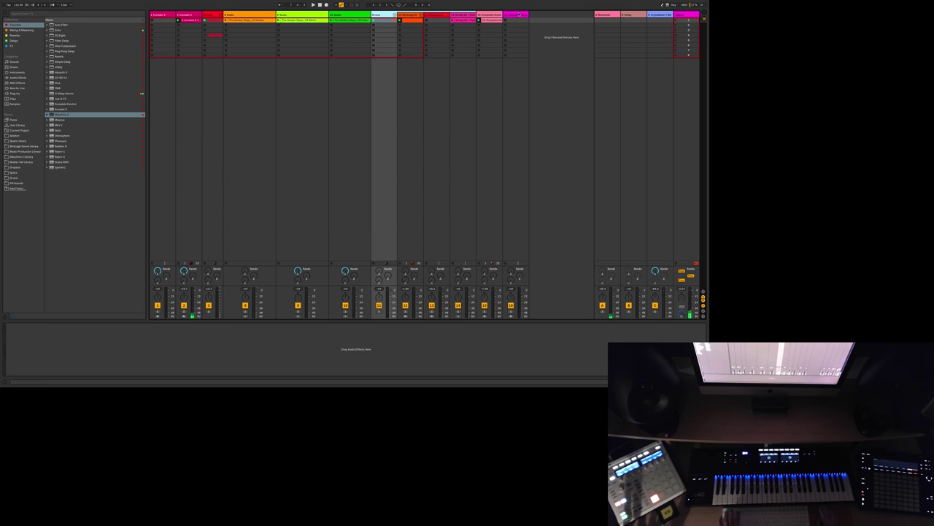
# Step: Solo the Drums group during playback and insert Drum Buss on it from the audio effects
pyautogui.click(377, 309)
pyautogui.press('space')
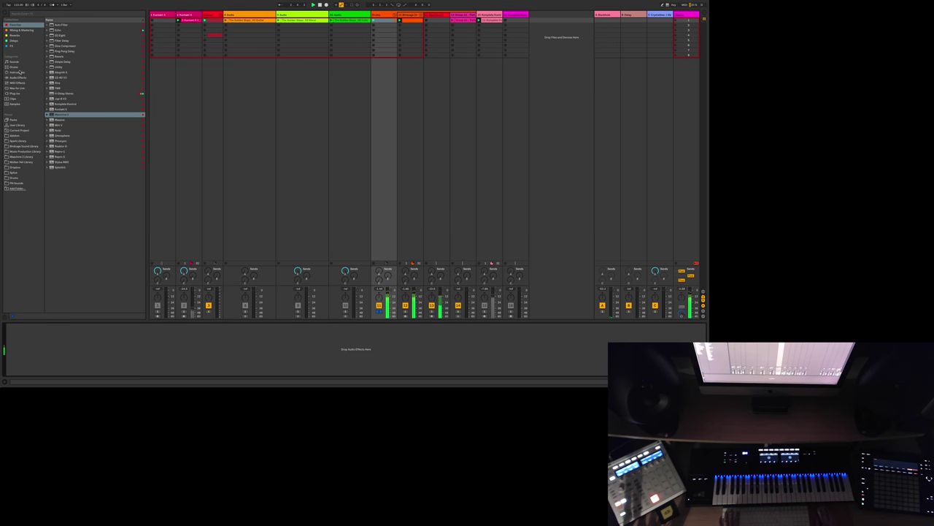
pyautogui.click(20, 76)
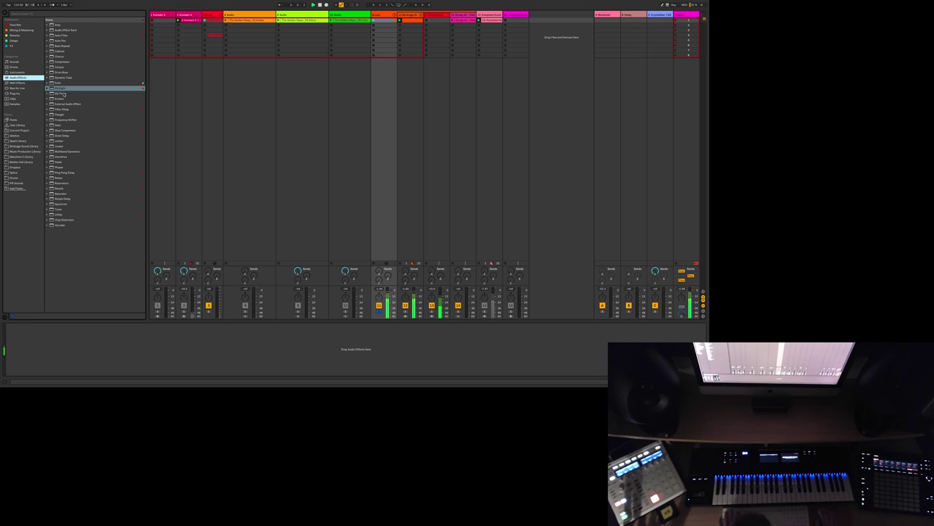
pyautogui.doubleClick(62, 72)
pyautogui.press('space')
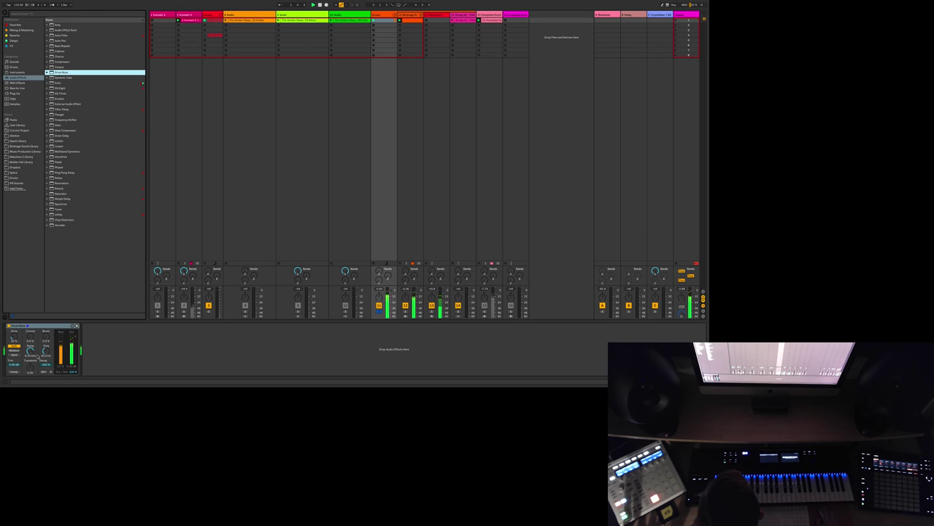
pyautogui.click(5, 380)
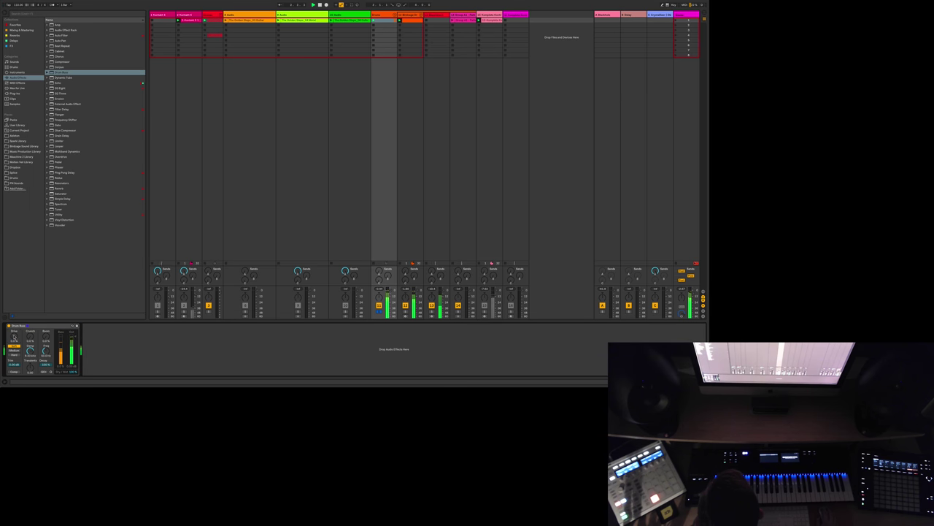
# Step: Compare the Drums group with Drum Buss bypassed and active, show the info view, and adjust Drum Buss's Crunch
pyautogui.click(10, 326)
pyautogui.click(9, 327)
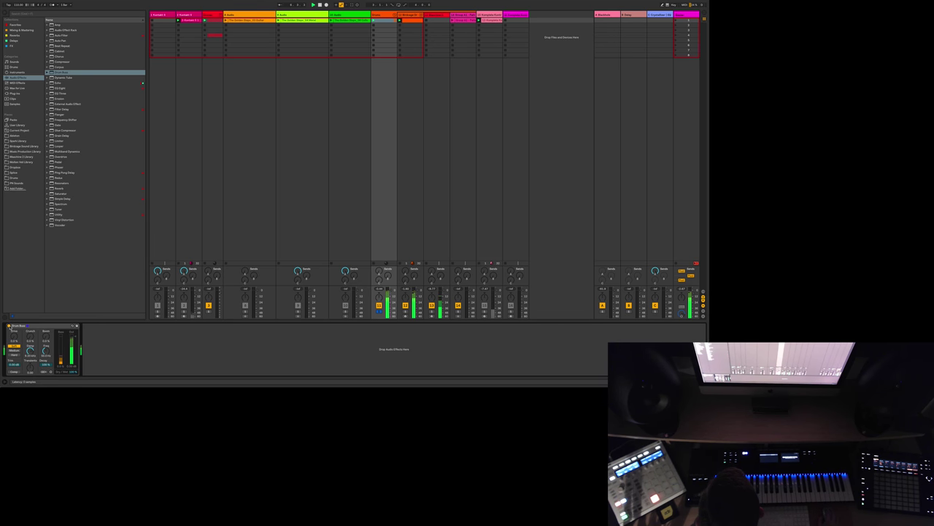
pyautogui.click(4, 372)
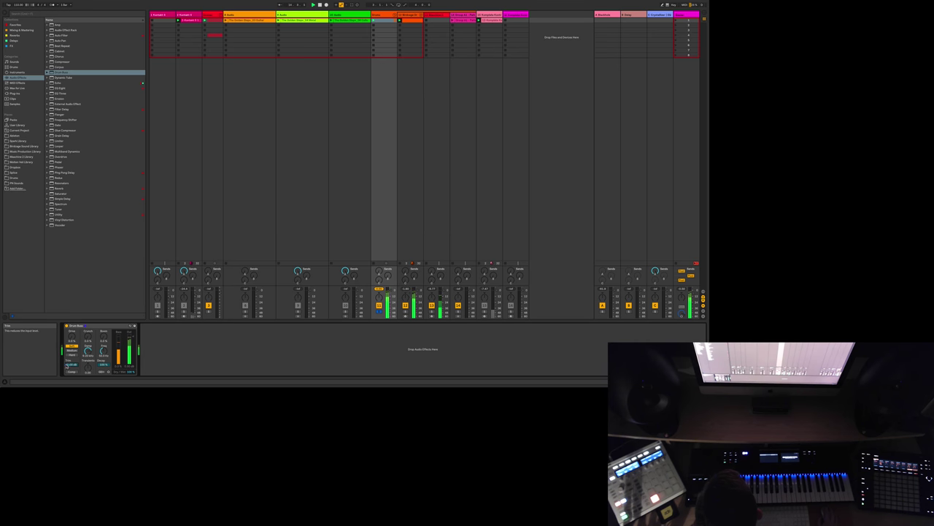
pyautogui.moveTo(87, 341); pyautogui.dragTo(88, 332)
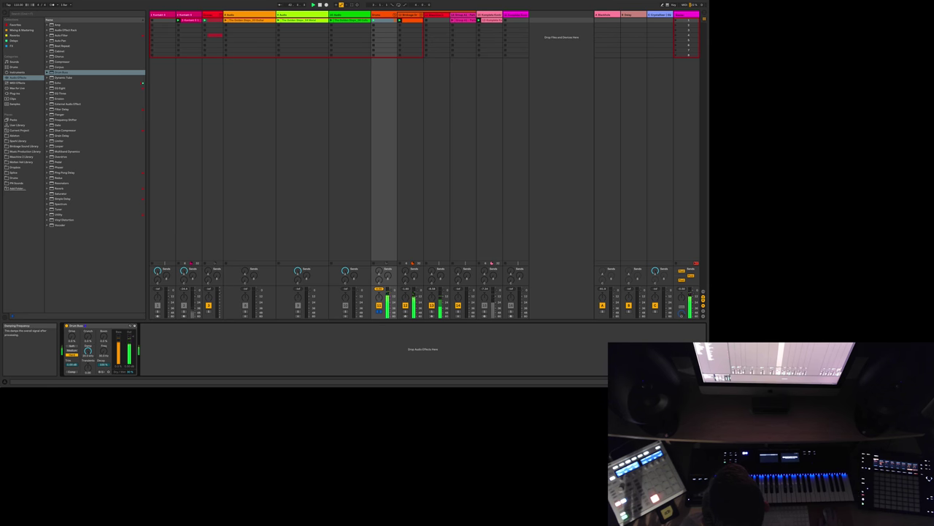
# Step: Compare the Medium distortion type against Hard in Drum Buss and audition its compressor
pyautogui.click(72, 351)
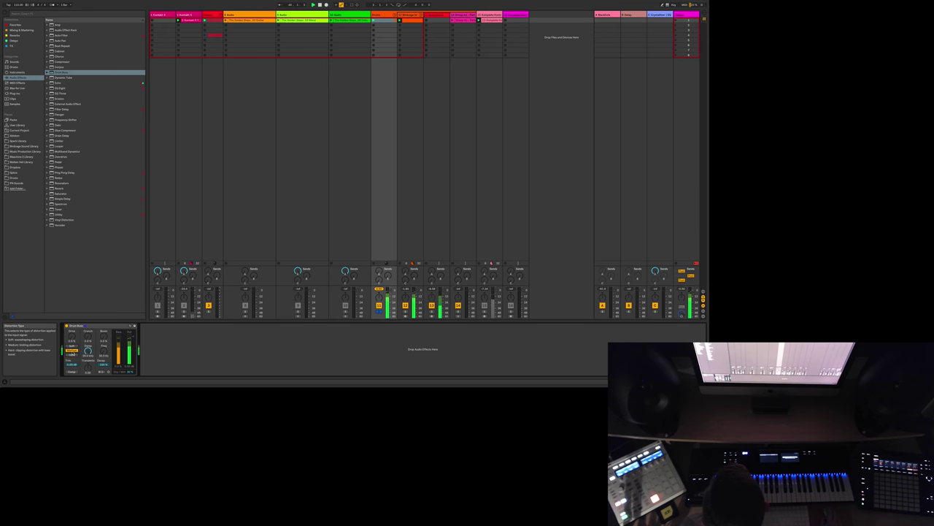
pyautogui.click(72, 355)
pyautogui.click(71, 372)
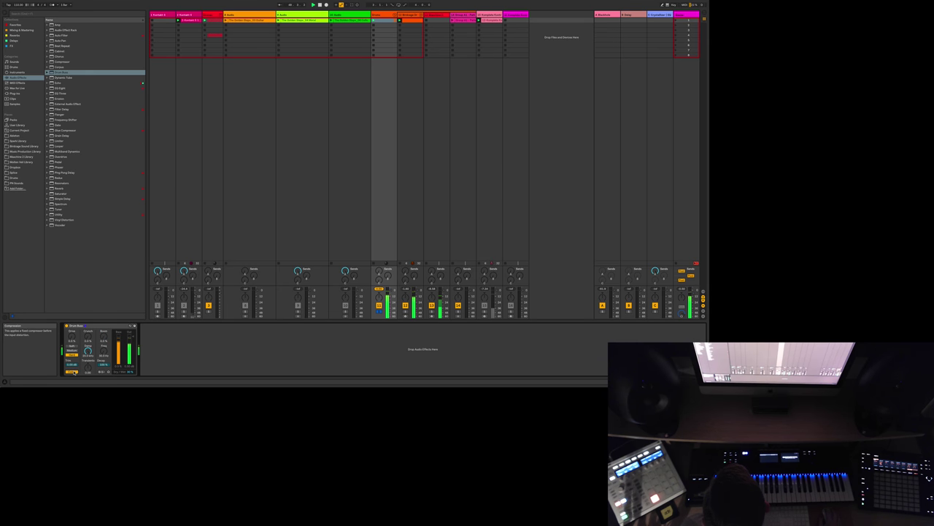
pyautogui.click(73, 372)
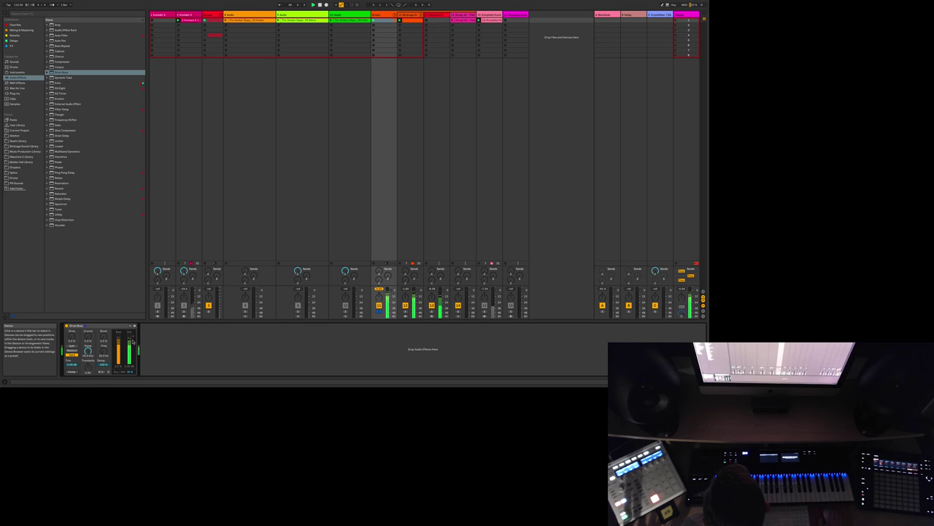
pyautogui.click(97, 327)
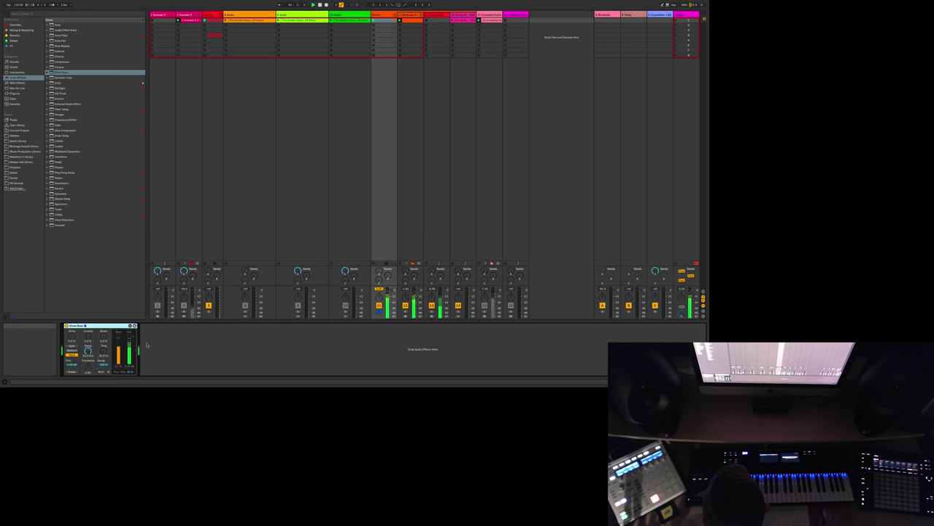
pyautogui.rightClick(119, 368)
pyautogui.click(118, 368)
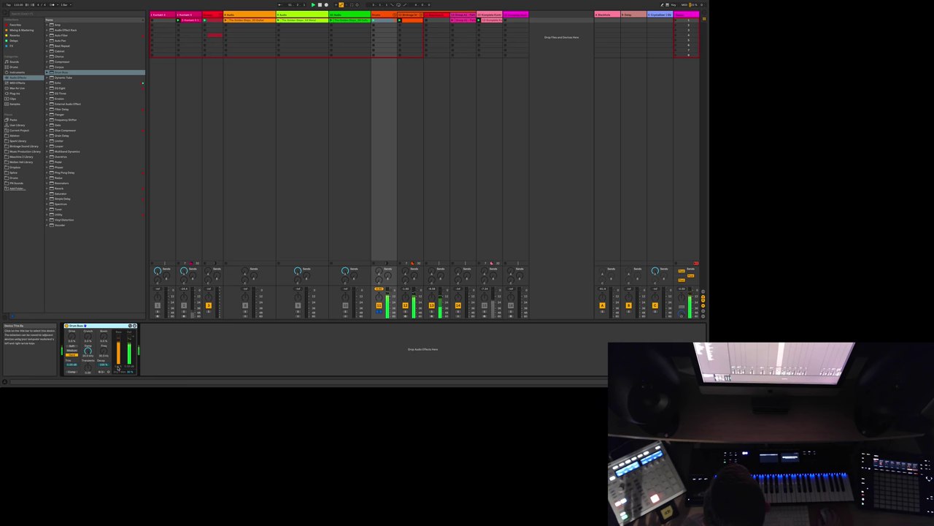
pyautogui.rightClick(104, 365)
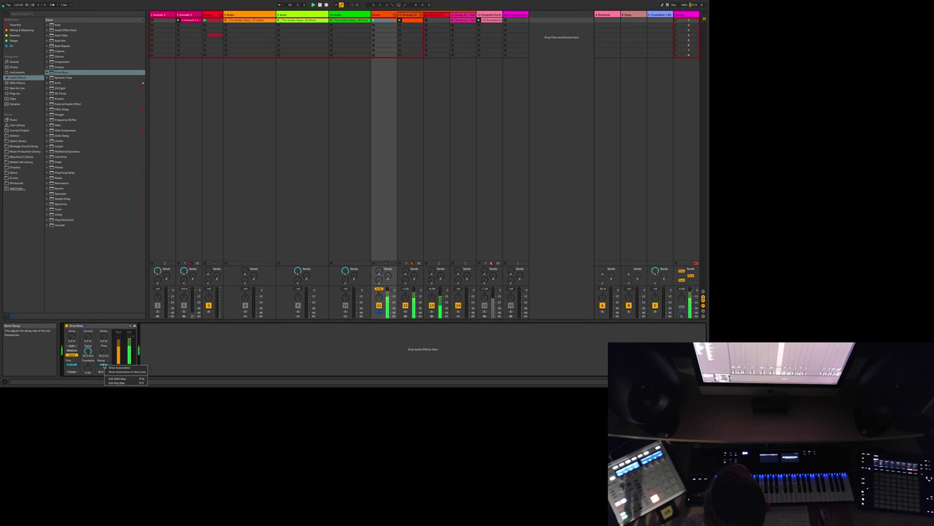
pyautogui.click(104, 366)
pyautogui.rightClick(80, 326)
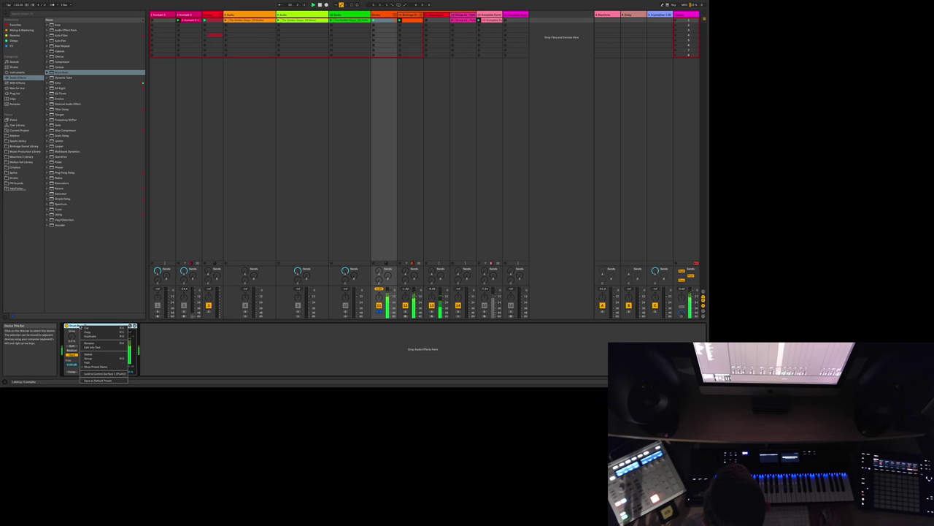
pyautogui.click(78, 326)
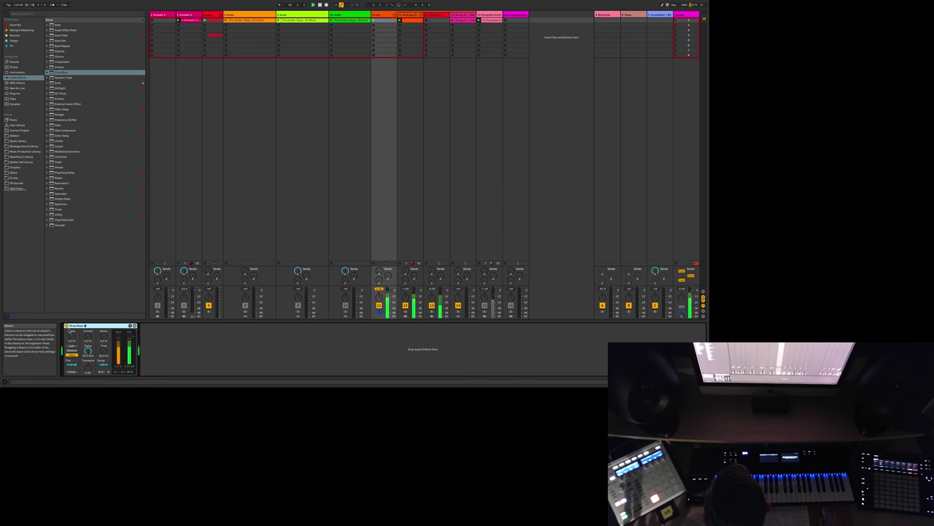
# Step: Bypass and re-enable Drum Buss to compare the drums with and without it
pyautogui.click(66, 326)
pyautogui.click(66, 325)
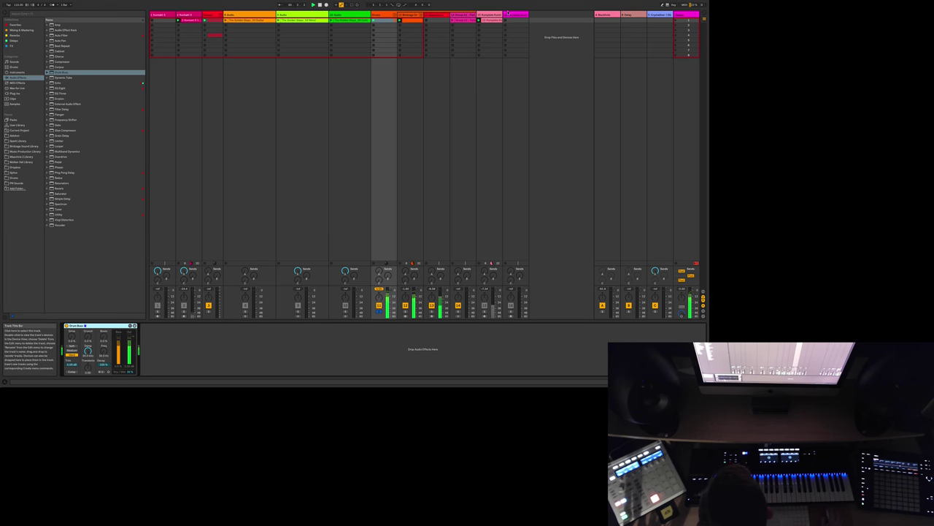
# Step: On the exported shaker audio track, shape EQ Eight with a high-cut filter on band 8 and a raised low-cut filter on band 1
pyautogui.click(461, 17)
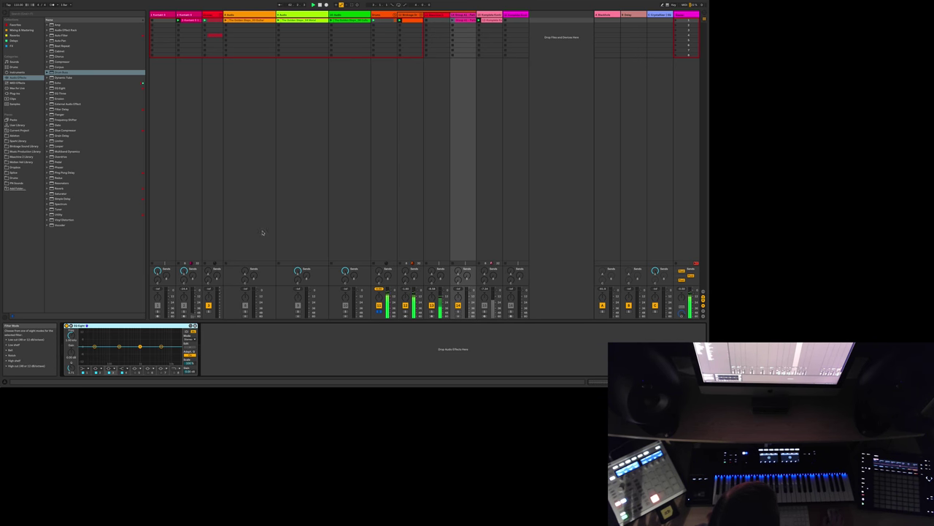
pyautogui.click(468, 15)
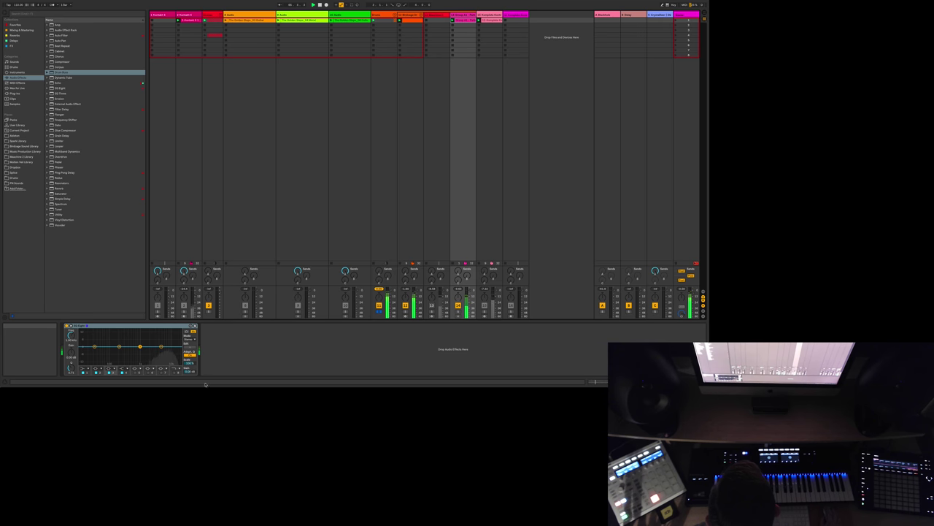
pyautogui.click(168, 354)
pyautogui.moveTo(180, 350); pyautogui.dragTo(171, 351)
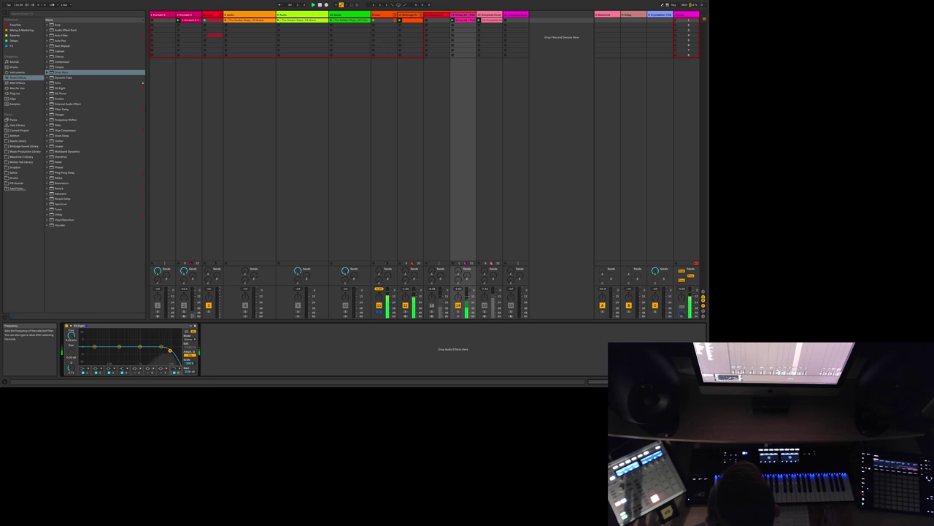
pyautogui.doubleClick(94, 346)
pyautogui.moveTo(69, 337); pyautogui.dragTo(70, 306)
pyautogui.moveTo(71, 340); pyautogui.dragTo(71, 351)
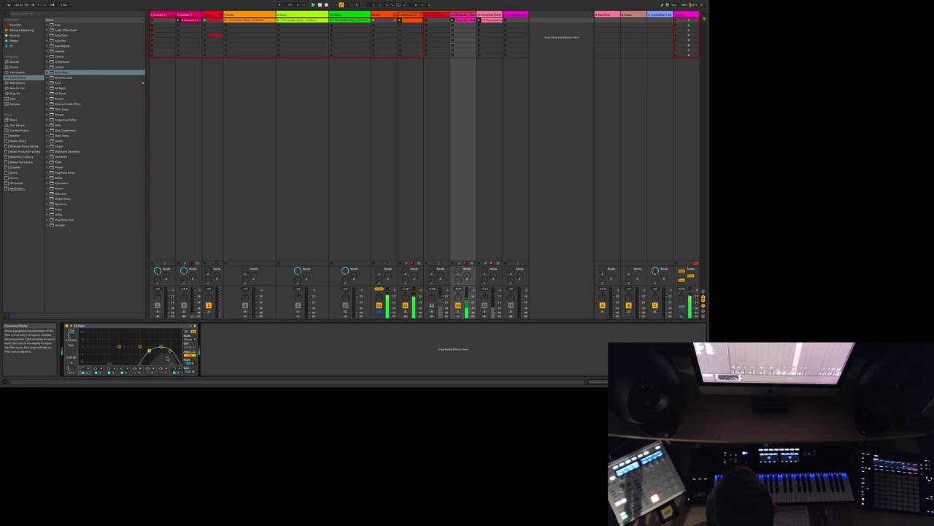
# Step: Insert Kickstart from the Mixing & Mastering collection on the shaker track, choose its third curve, and reduce the mix to about 42%
pyautogui.click(22, 30)
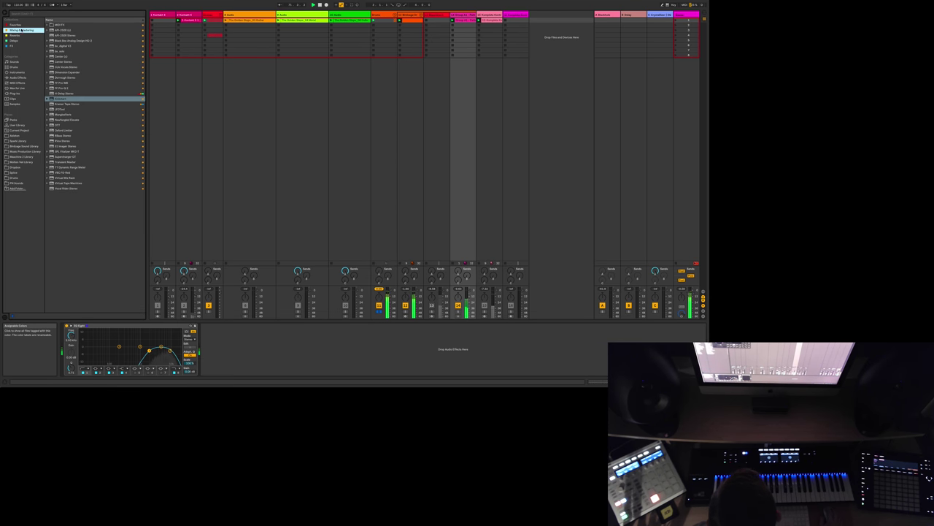
pyautogui.doubleClick(60, 98)
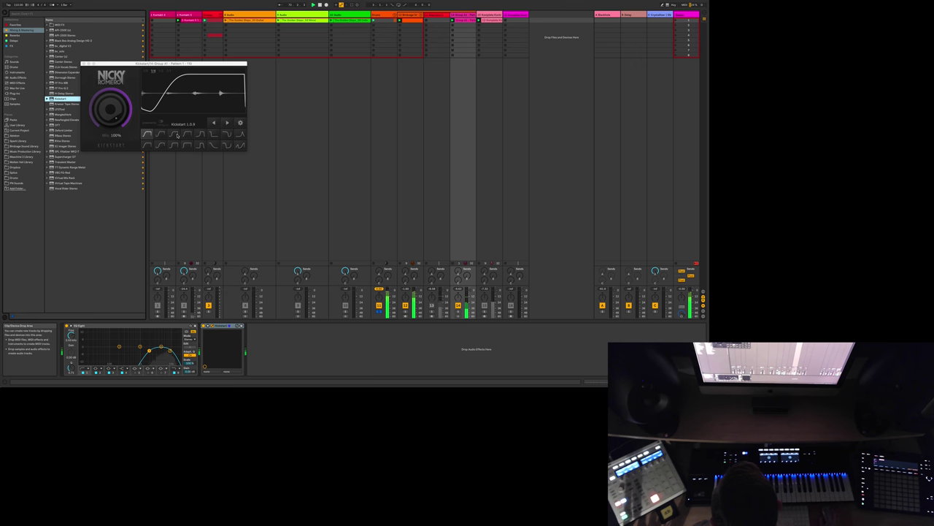
pyautogui.click(174, 134)
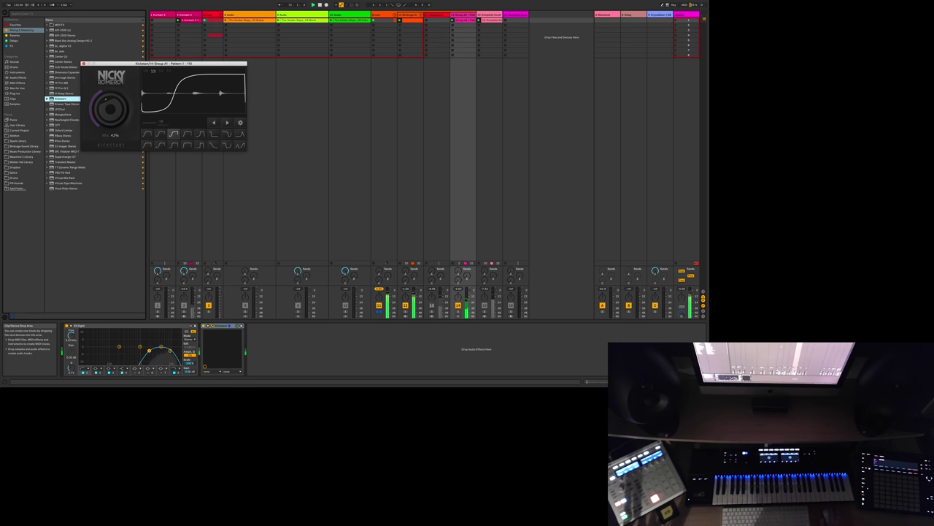
pyautogui.click(84, 64)
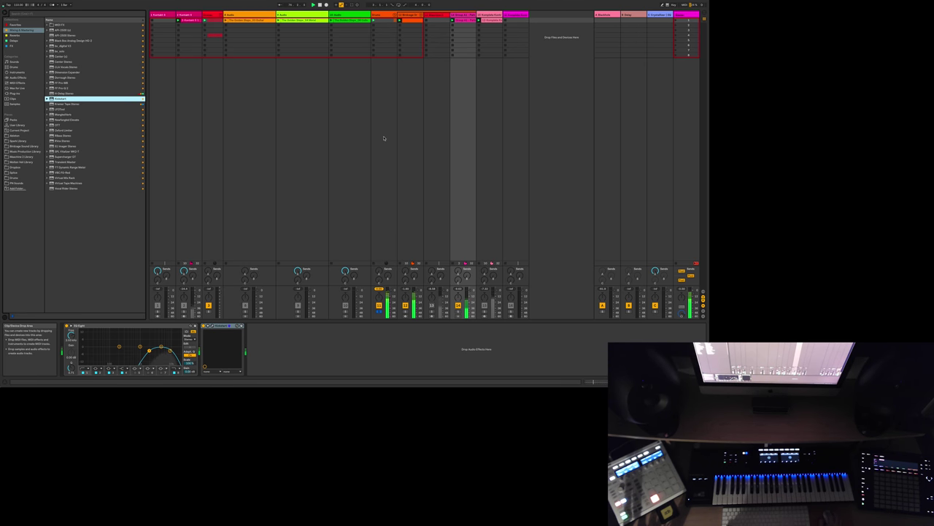
# Step: Unsolo the Drums group and select the Maschine track
pyautogui.click(378, 193)
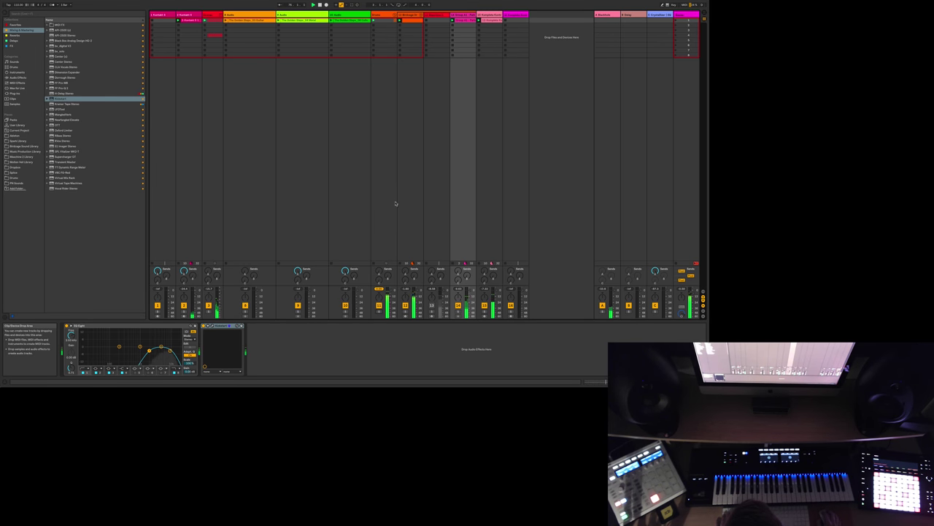
pyautogui.click(436, 16)
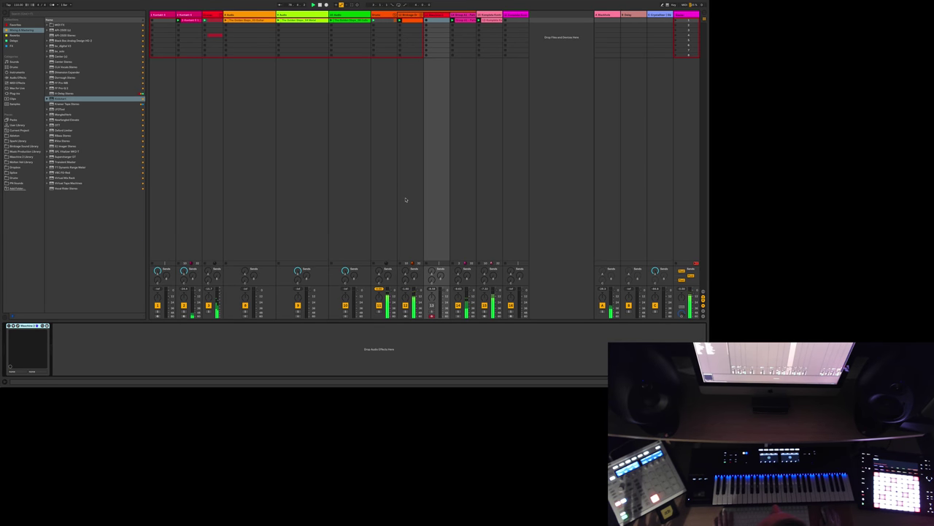
# Step: Open the lime audio track's first clip and loop its four bars from 5.1.1 to 9.1.1
pyautogui.click(321, 22)
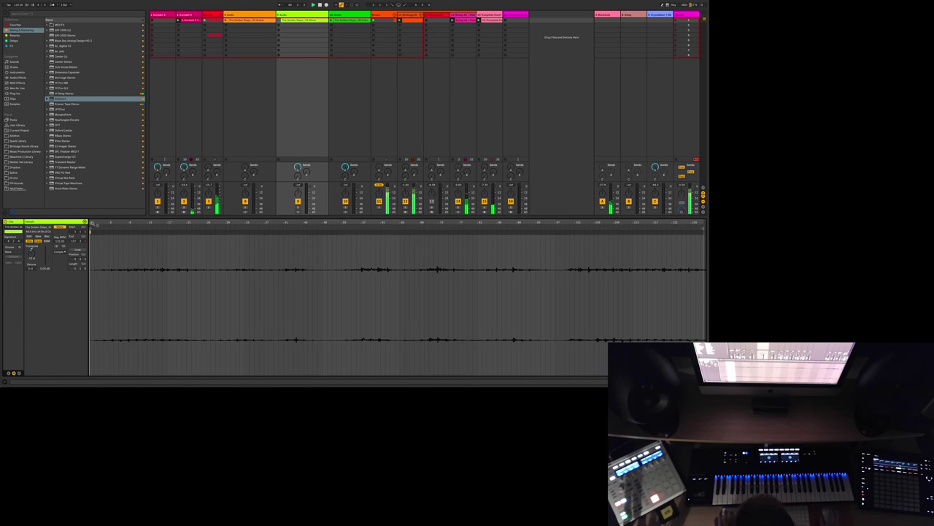
pyautogui.moveTo(93, 224); pyautogui.dragTo(167, 249)
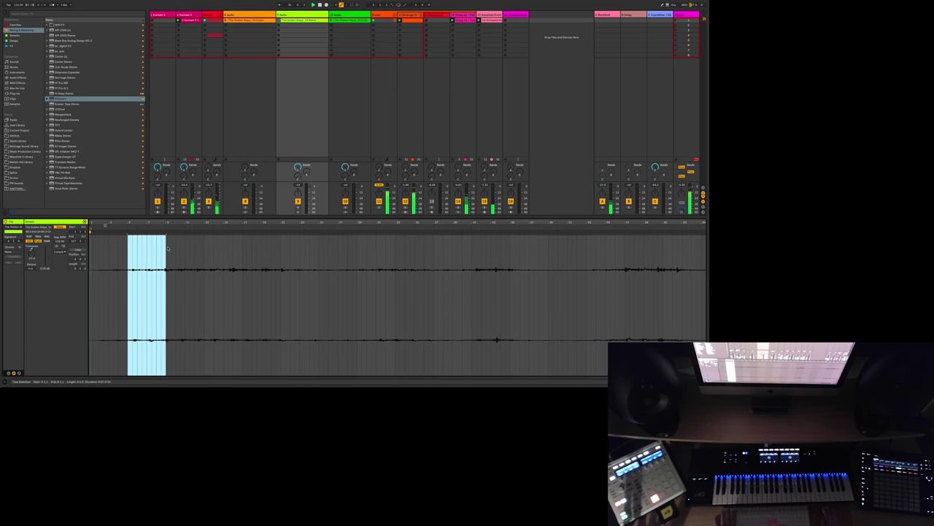
pyautogui.hotkey('ctrl', 'l')
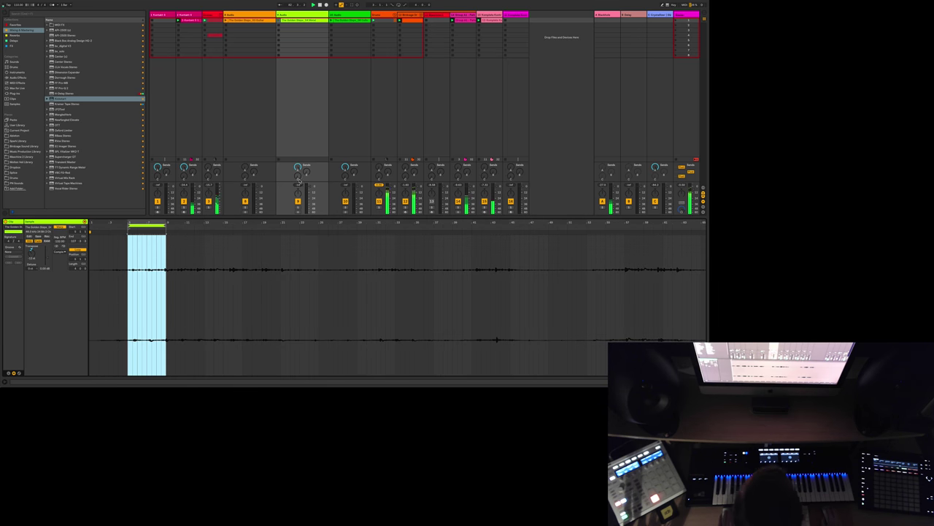
# Step: Shorten the green audio clip by moving its end to just after the first short phrase, and relaunch it
pyautogui.click(333, 39)
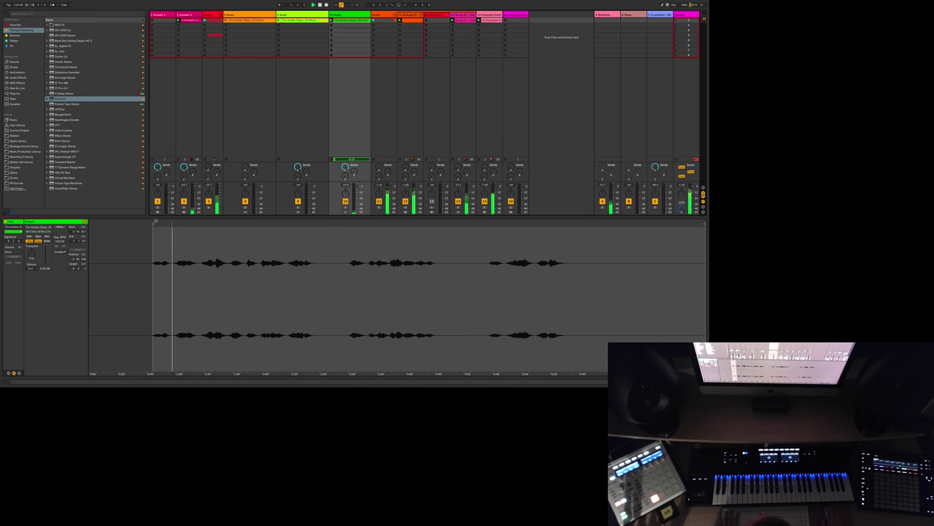
pyautogui.click(172, 224)
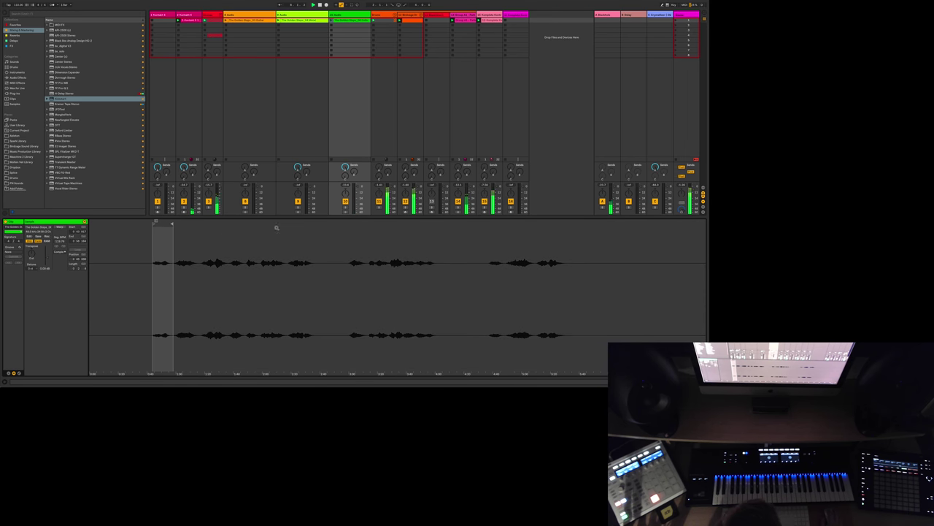
pyautogui.click(331, 21)
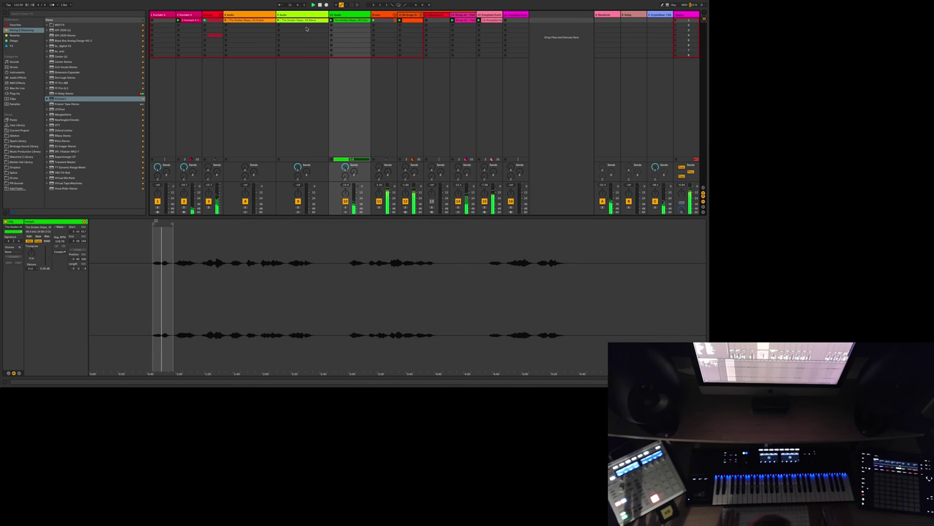
# Step: Launch the looped lime clip and set up a low-cut filter in EQ Eight on its track, raising the cutoff frequency
pyautogui.click(283, 20)
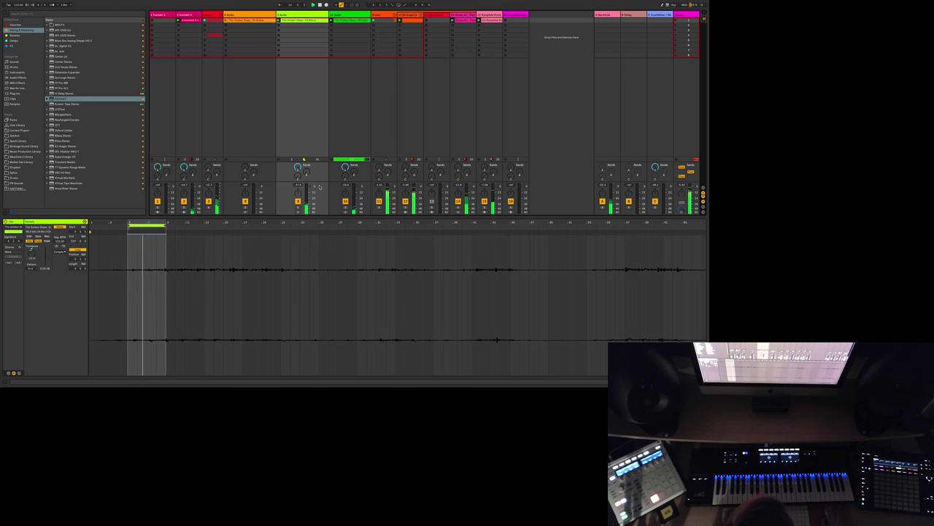
pyautogui.click(314, 14)
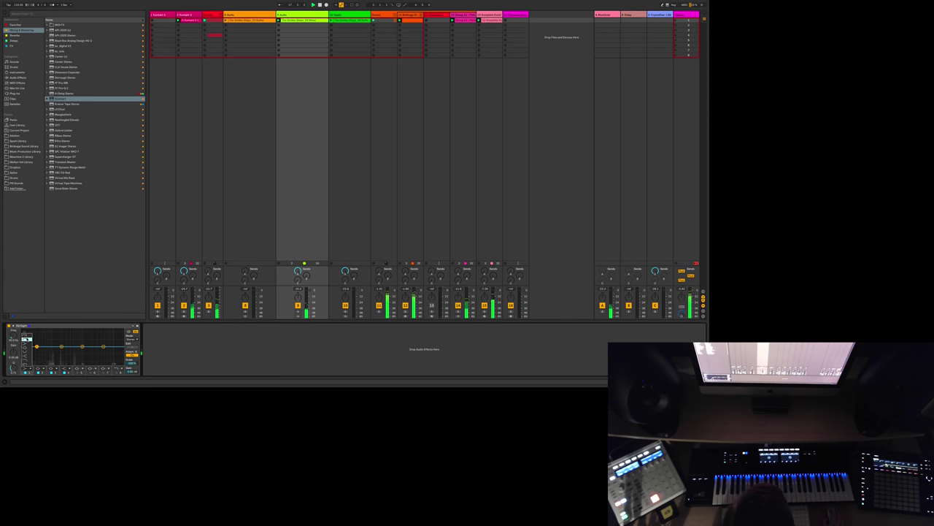
pyautogui.moveTo(13, 339); pyautogui.dragTo(11, 337)
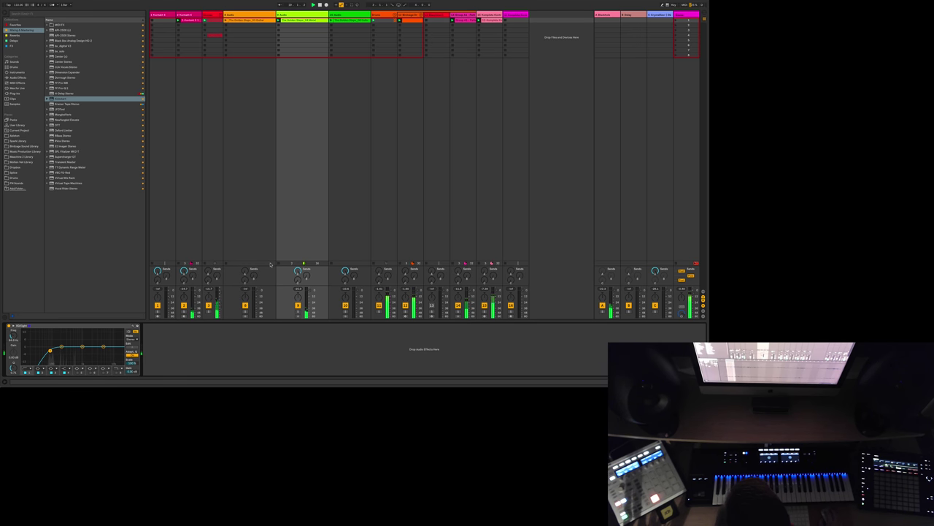
# Step: Raise the clip gain of the lime audio clip and of the orange audio clip, launching the orange one
pyautogui.hotkey('shift', 'Tab')
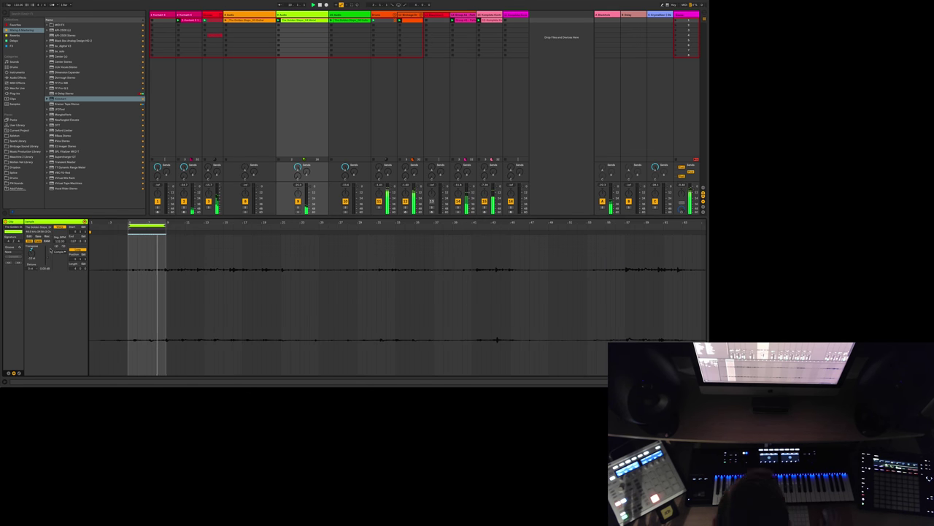
pyautogui.moveTo(44, 269); pyautogui.dragTo(44, 266)
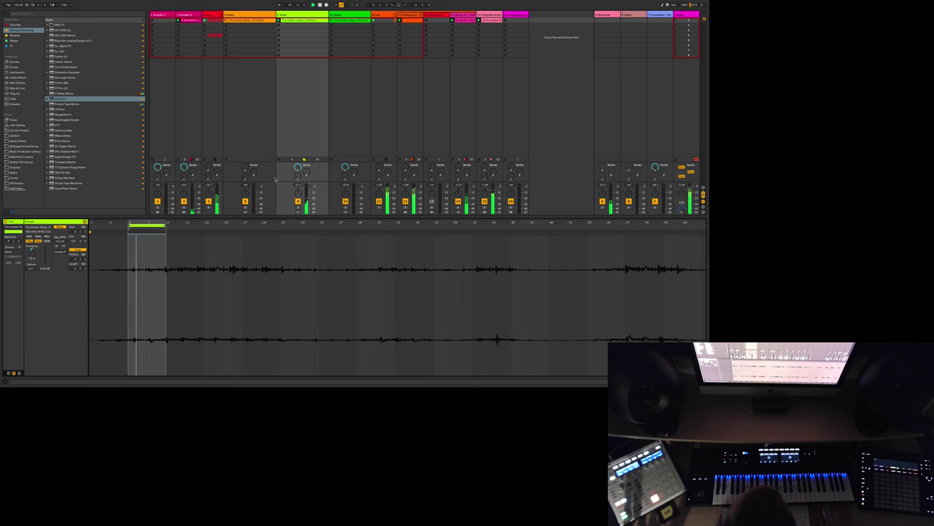
pyautogui.click(232, 20)
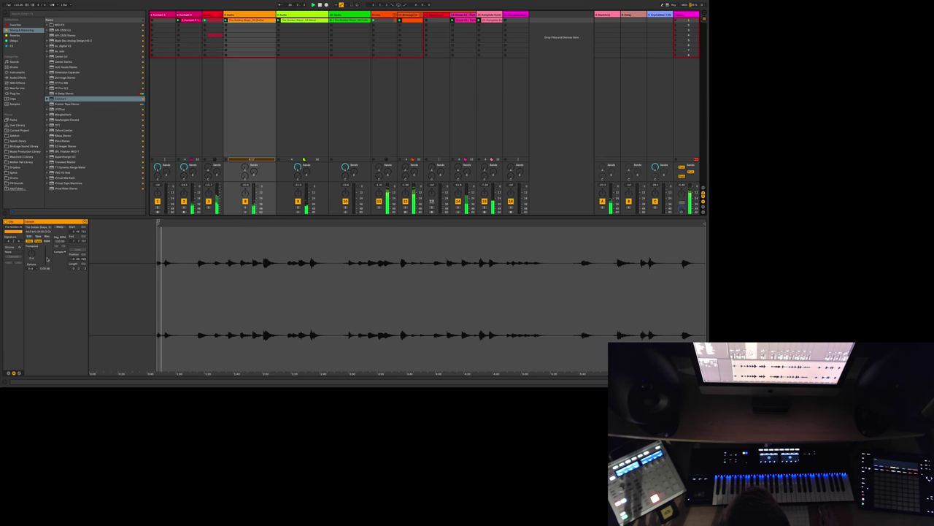
pyautogui.moveTo(44, 268); pyautogui.dragTo(44, 256)
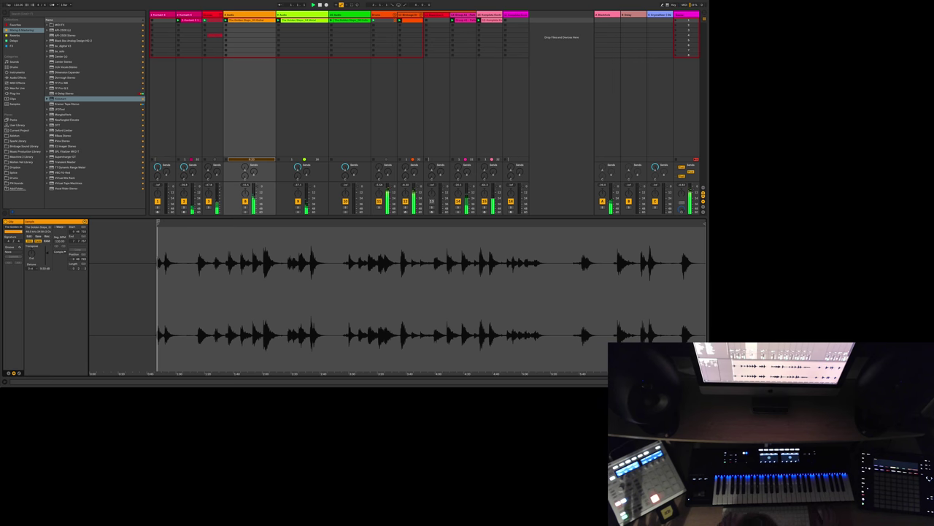
# Step: Transpose the orange audio clip down 12 semitones and extend the lime clip's loop to end at 13.1.1
pyautogui.moveTo(35, 252); pyautogui.dragTo(32, 248)
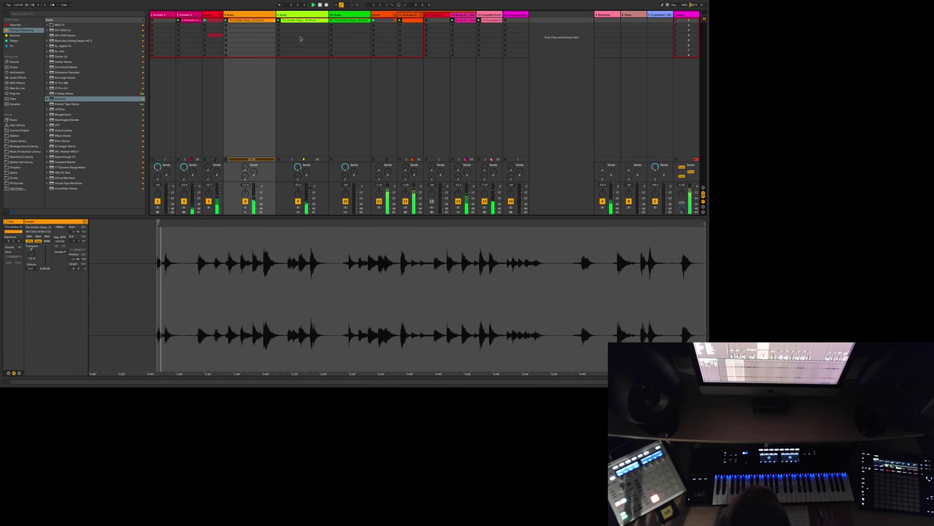
pyautogui.click(306, 191)
pyautogui.moveTo(164, 227); pyautogui.dragTo(204, 227)
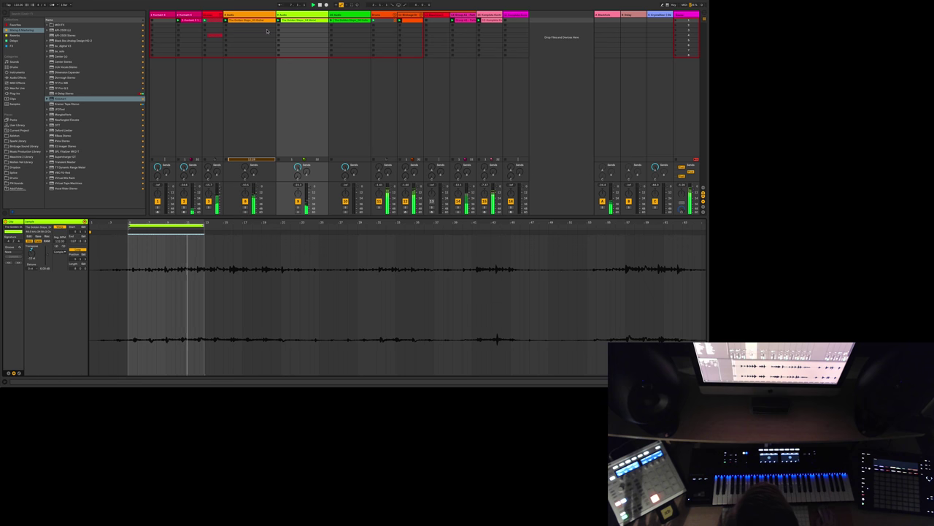
# Step: Turn on warping for the orange audio clip, launch the green audio clip and raise its clip gain
pyautogui.click(264, 178)
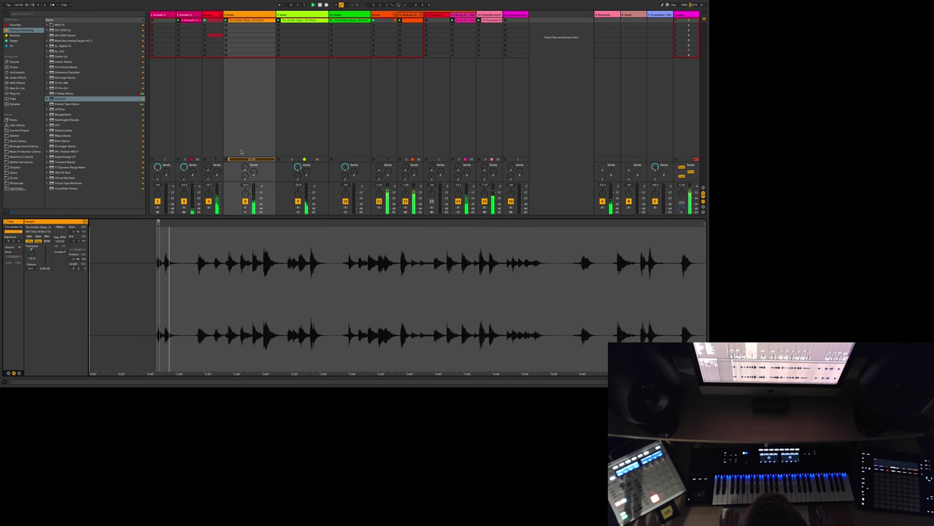
pyautogui.click(60, 226)
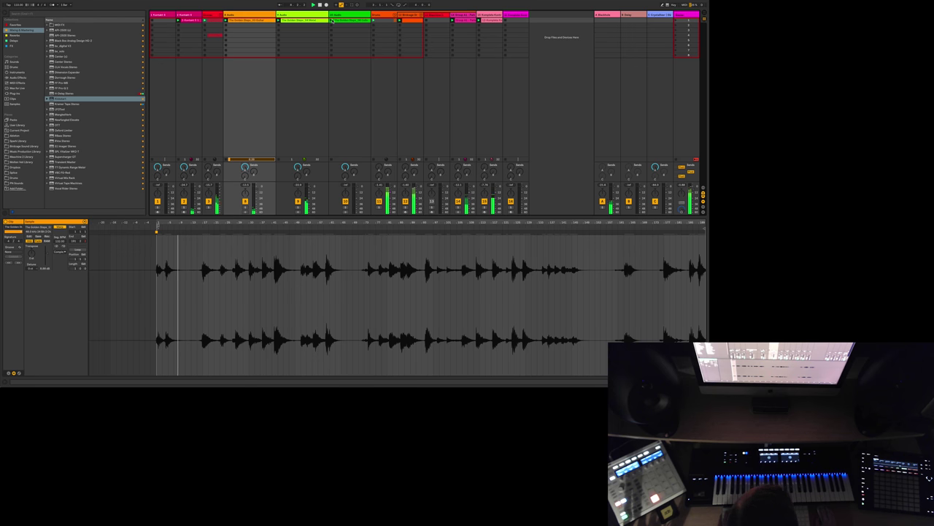
pyautogui.click(332, 20)
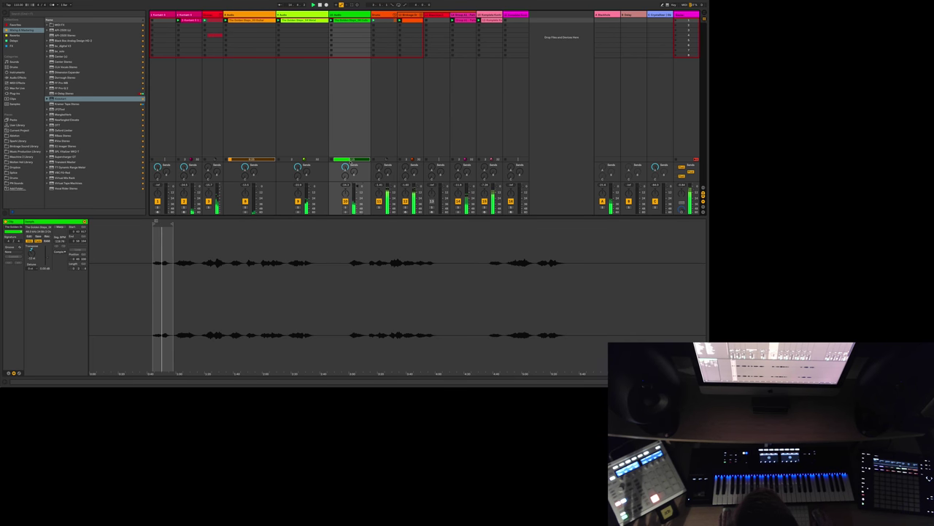
pyautogui.moveTo(43, 263); pyautogui.dragTo(46, 257)
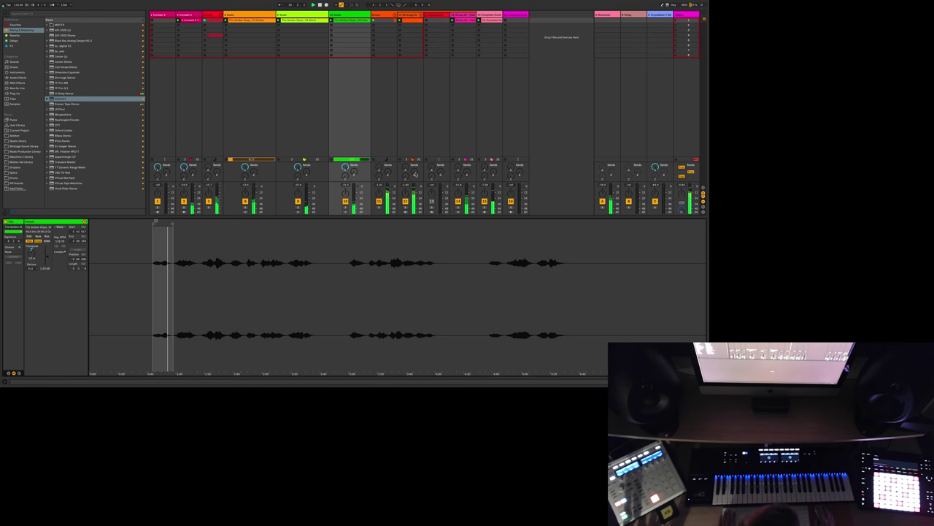
# Step: Narrow the muted track beside the drum rack track and show the Drums group's devices
pyautogui.press('Delete')
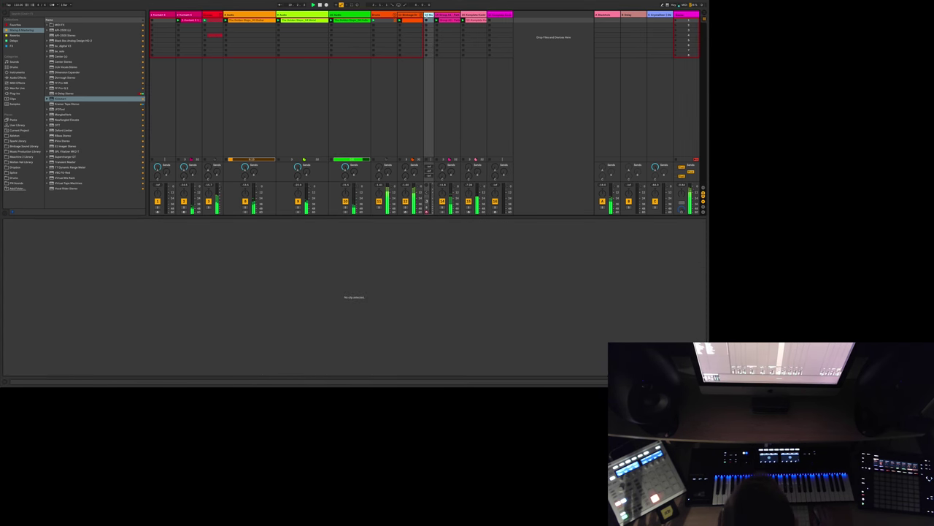
pyautogui.click(388, 15)
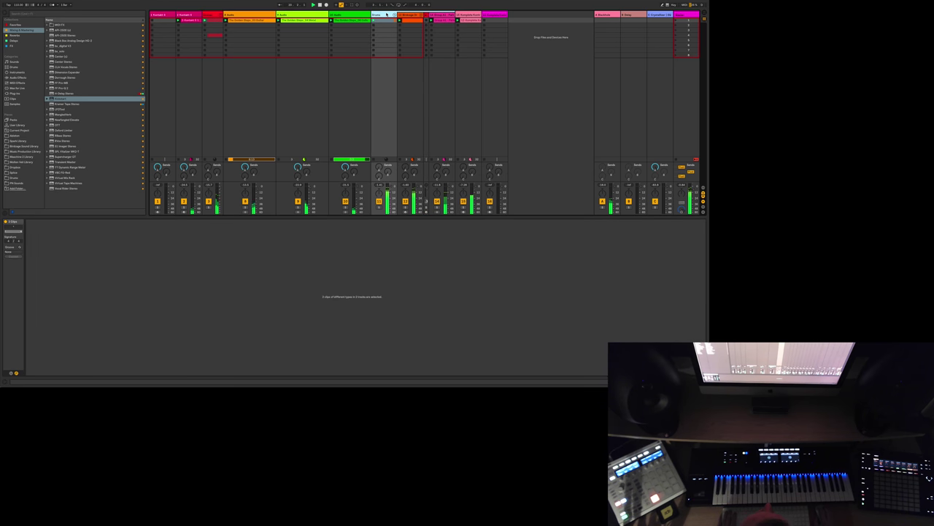
pyautogui.hotkey('shift', 'Tab')
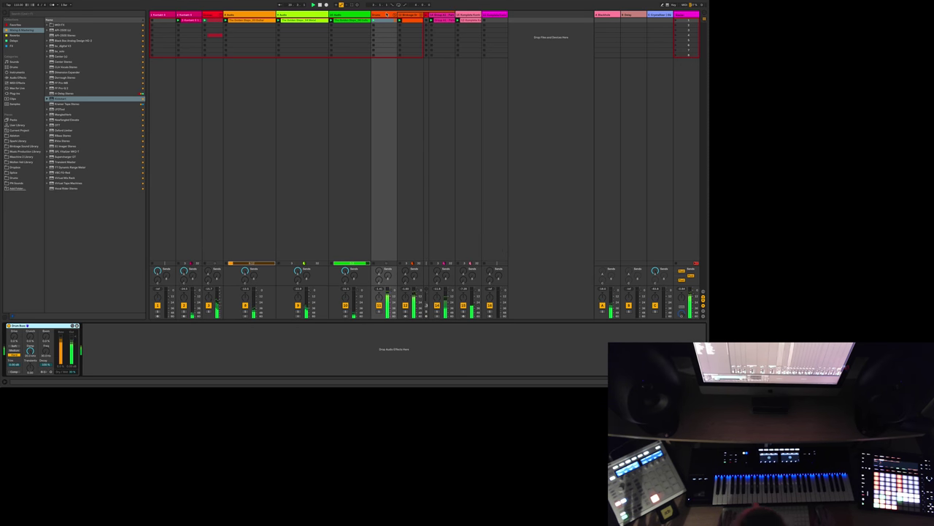
# Step: Unfold the drum rack track, try a higher Auto Filter cutoff on its kick, and fold the track's chains away again
pyautogui.click(421, 15)
pyautogui.click(433, 16)
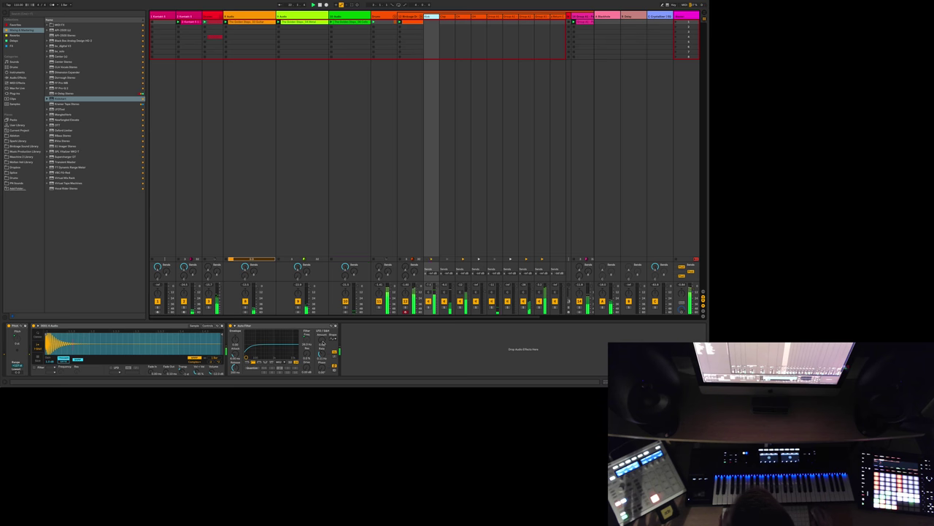
pyautogui.click(407, 15)
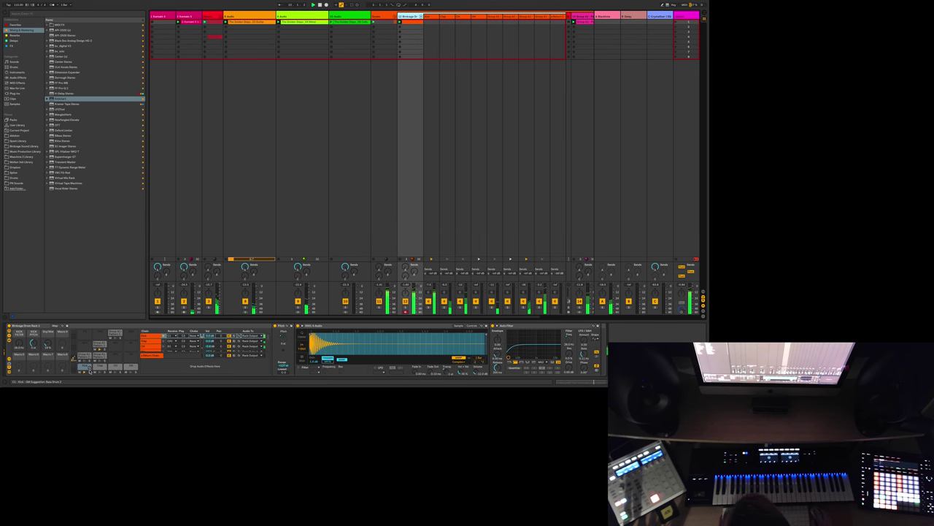
pyautogui.click(73, 358)
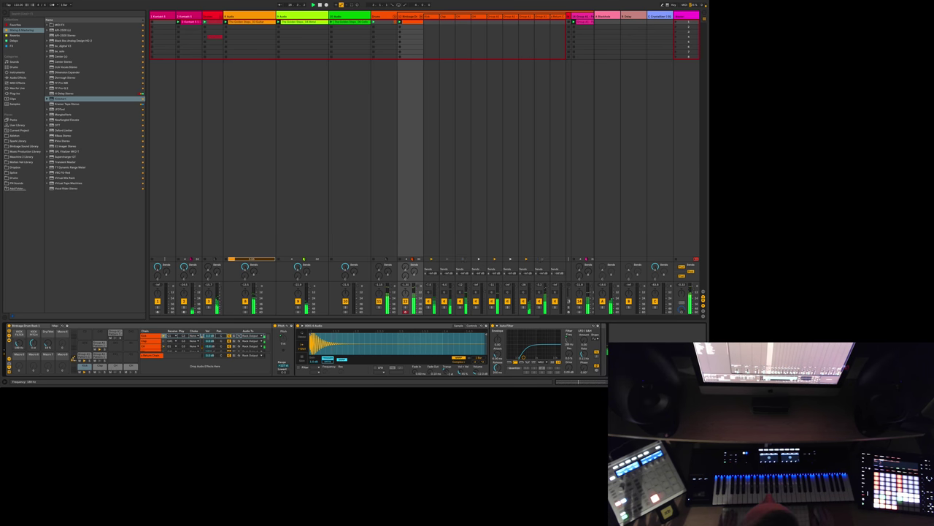
pyautogui.hscroll(3, 530, 223)
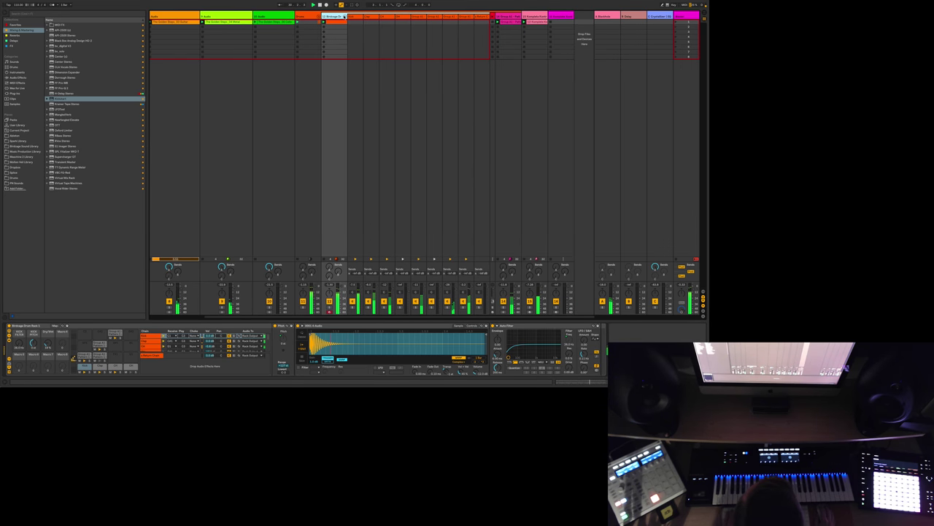
pyautogui.hscroll(-3, 349, 33)
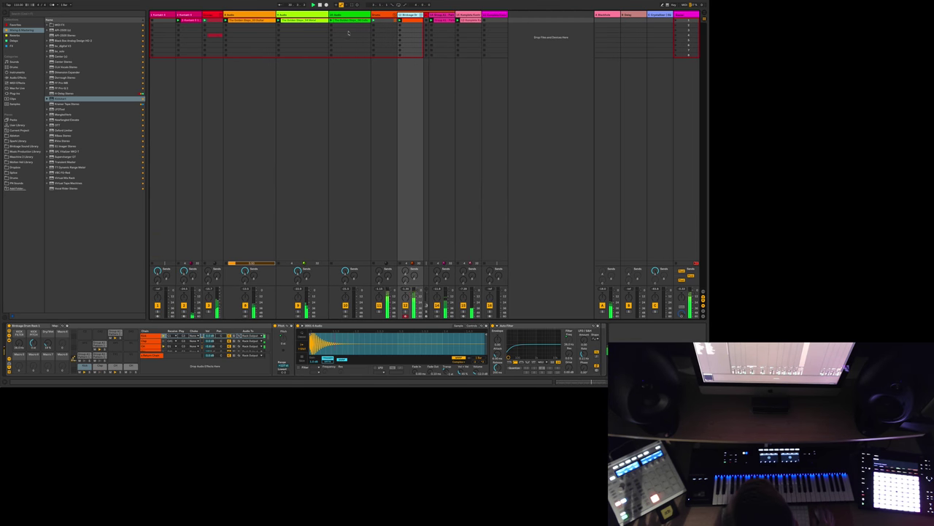
# Step: Open the Komplete Kontrol plug-in window on the last magenta track and reposition it above the mixer
pyautogui.click(492, 14)
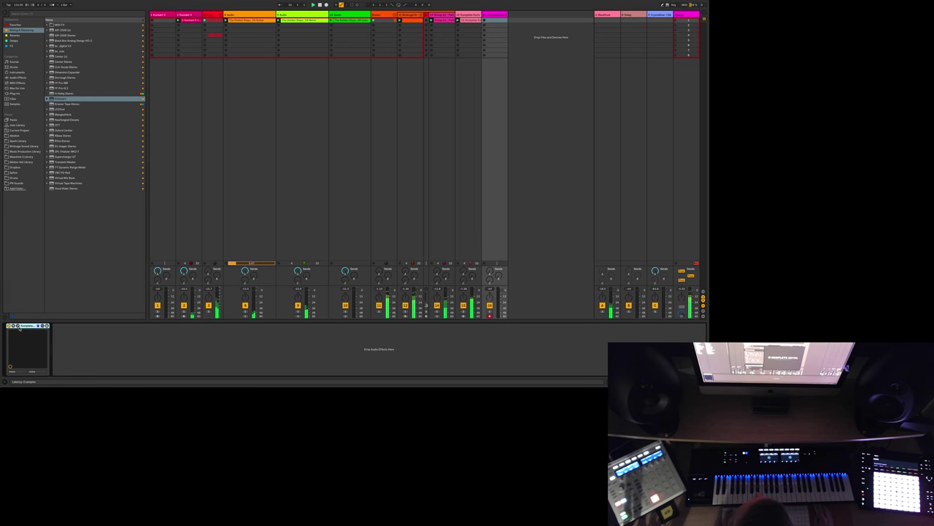
pyautogui.moveTo(277, 73); pyautogui.dragTo(306, 122)
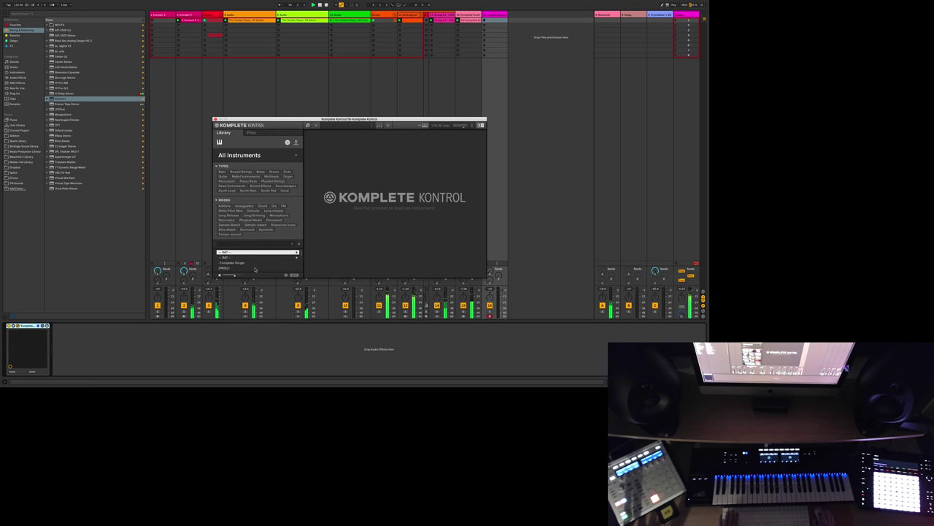
pyautogui.moveTo(246, 119); pyautogui.dragTo(242, 93)
# Step: Browse Komplete Kontrol's instrument library and choose the Diva synthesizer
pyautogui.click(240, 130)
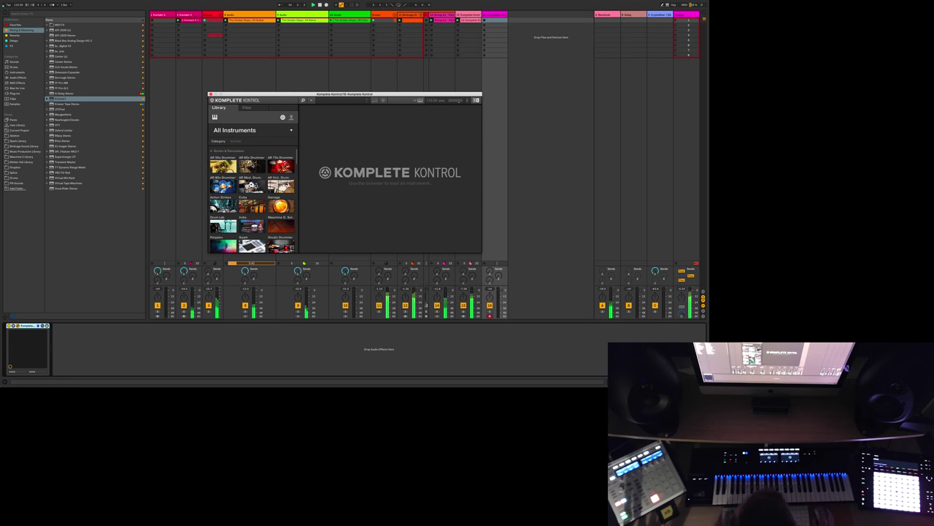
pyautogui.scroll(-5, 246, 213)
pyautogui.scroll(-5, 246, 211)
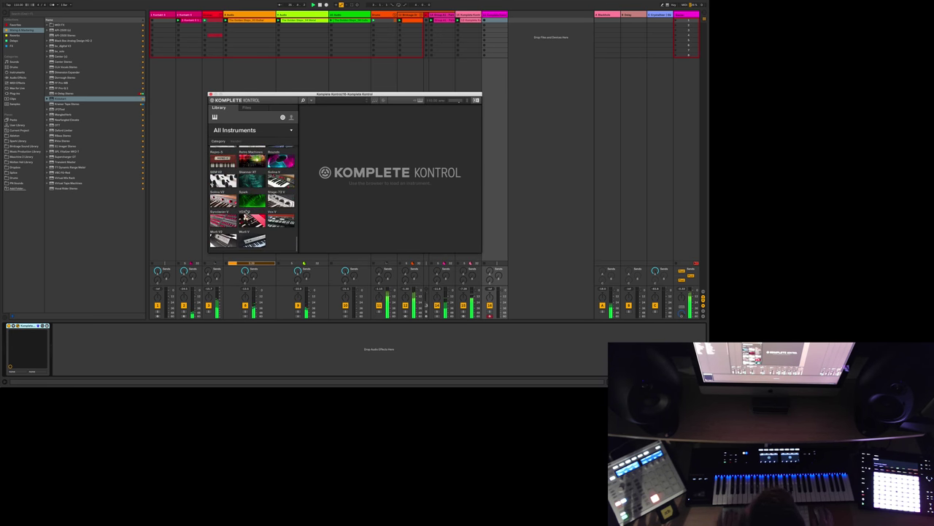
pyautogui.scroll(3, 252, 200)
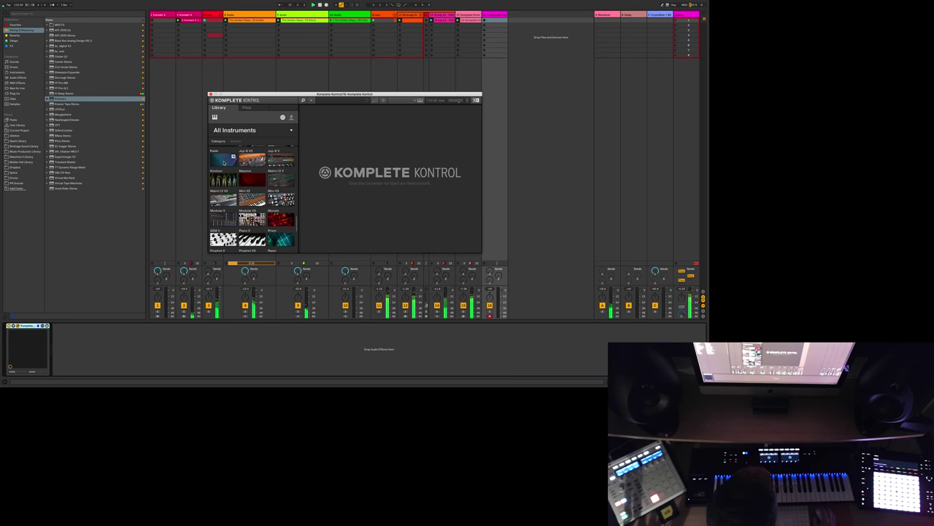
pyautogui.scroll(-5, 252, 200)
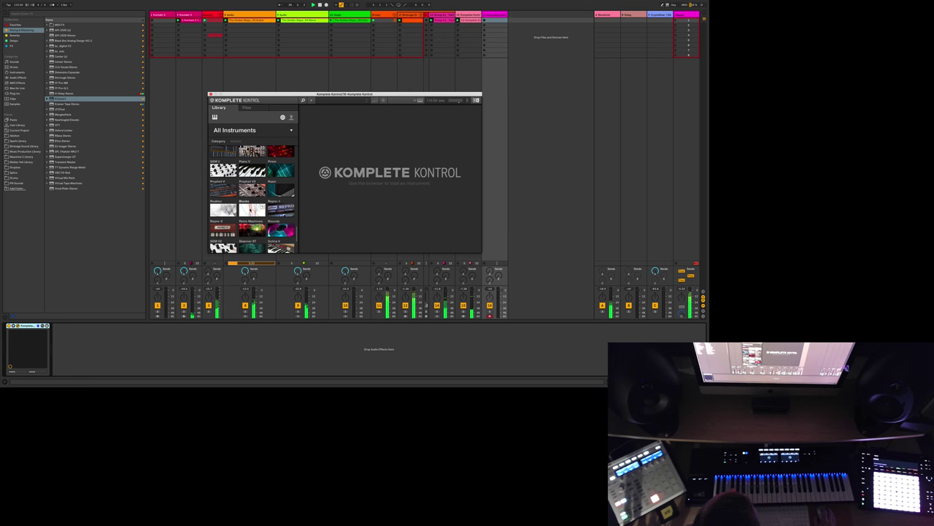
pyautogui.scroll(5, 252, 209)
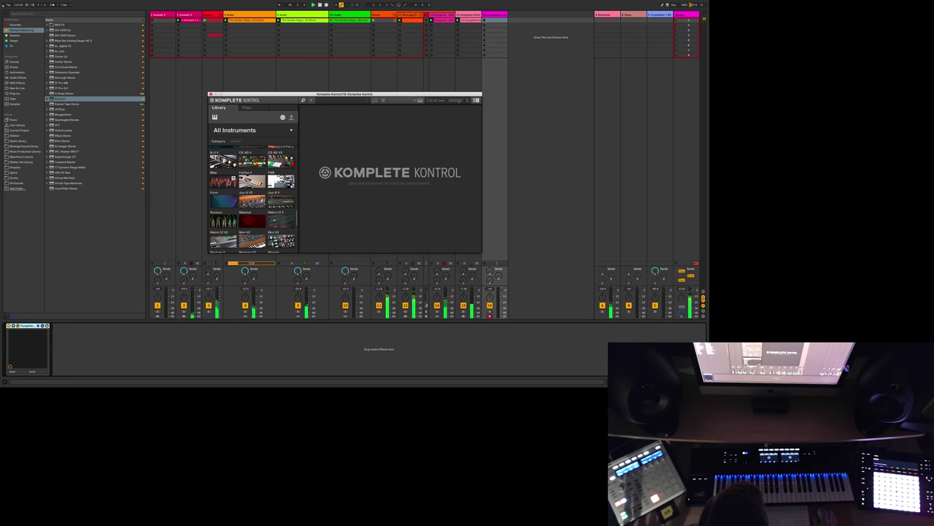
pyautogui.click(224, 182)
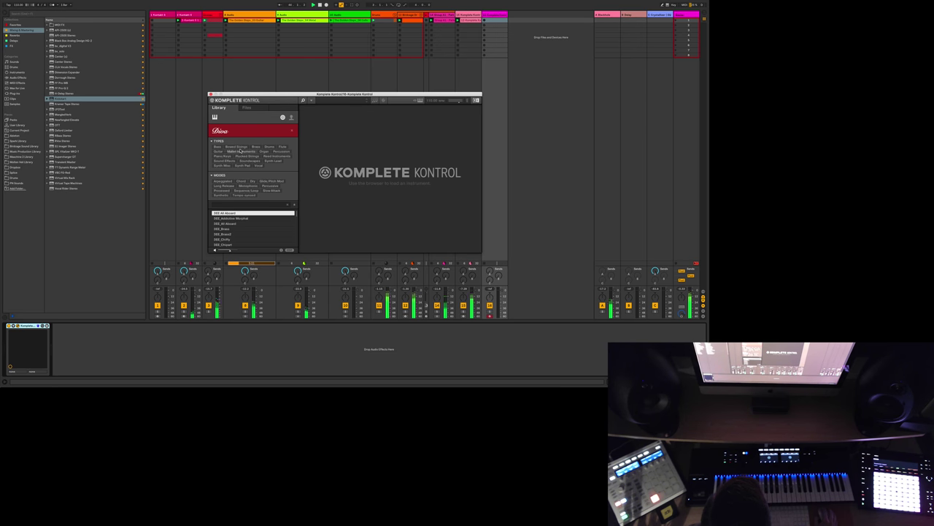
# Step: Filter the Diva presets by the Arpeggiated mode and load BS Higgs Field
pyautogui.click(223, 182)
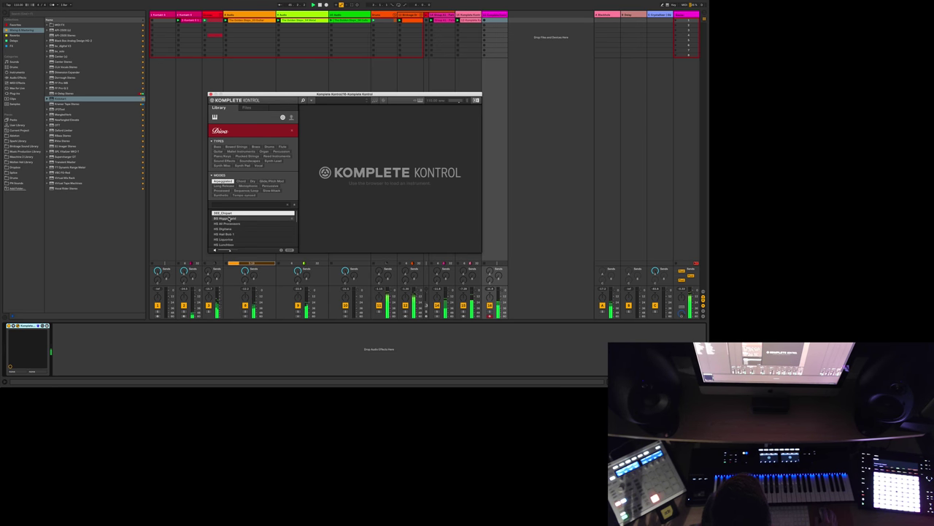
pyautogui.click(227, 219)
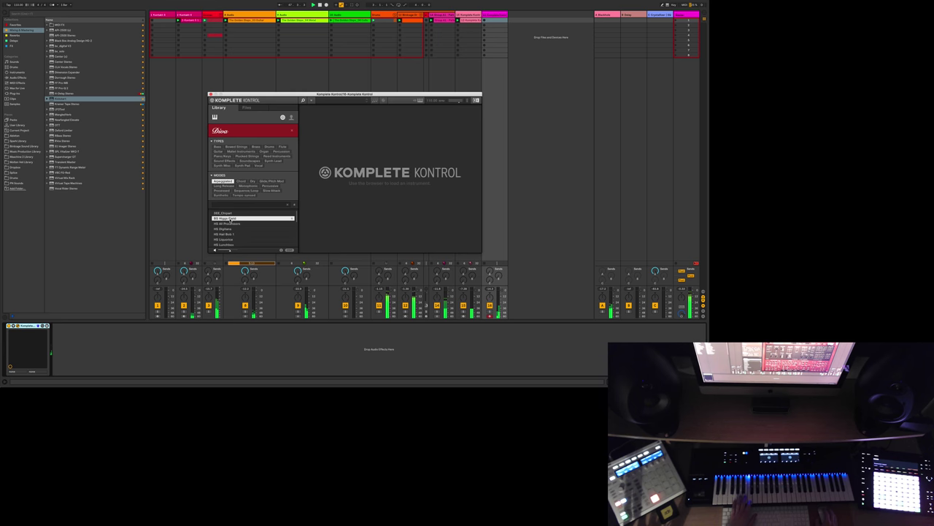
pyautogui.press('Return')
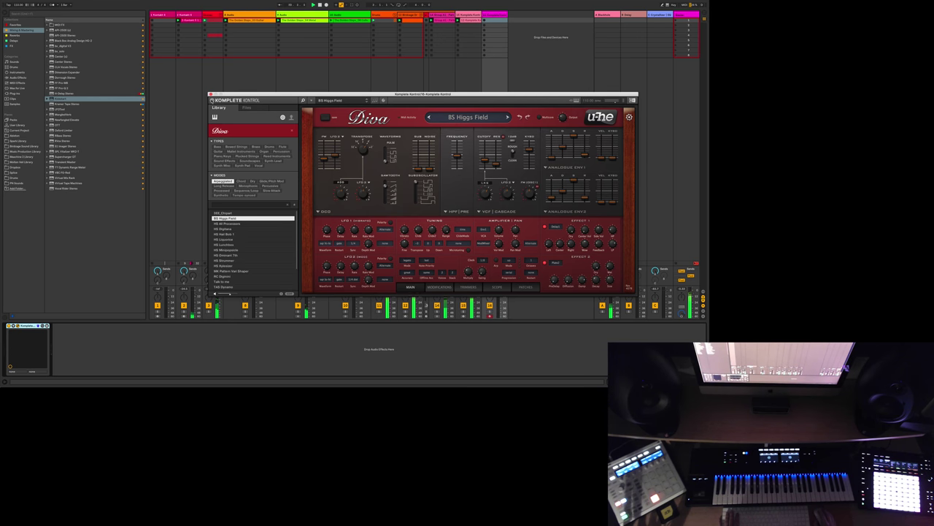
# Step: Close the synth window and record a looped MIDI clip of sustained notes in the first Kontakt track's first slot
pyautogui.click(210, 95)
pyautogui.click(169, 25)
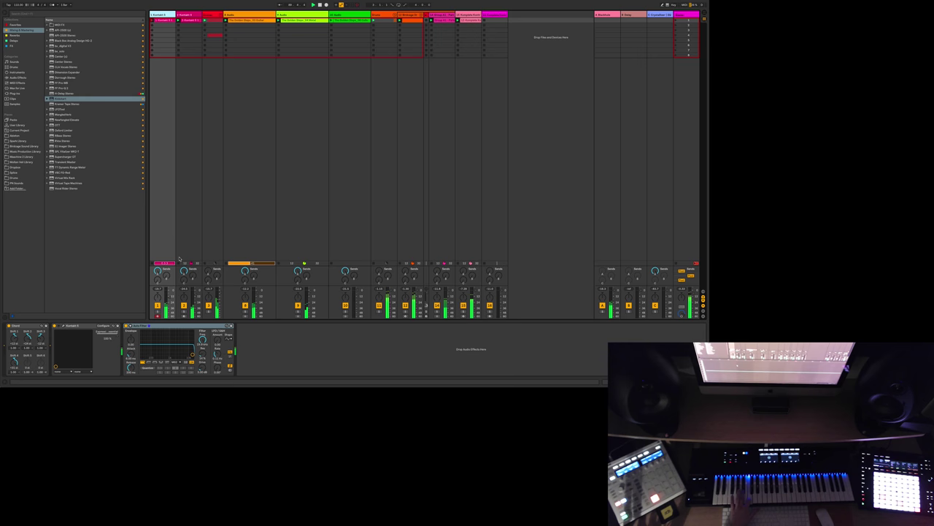
pyautogui.hotkey('shift', 'Tab')
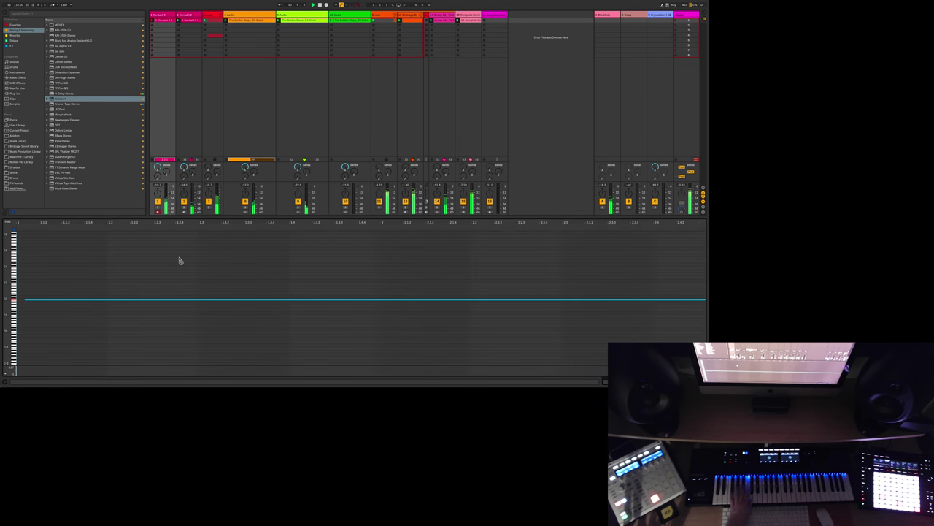
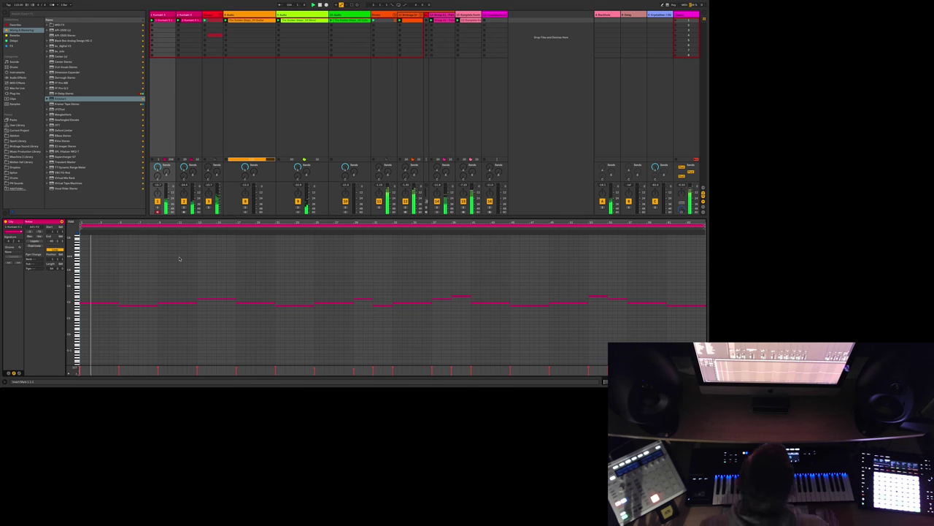
pyautogui.hotkey('ctrl', 'a')
pyautogui.click(128, 247)
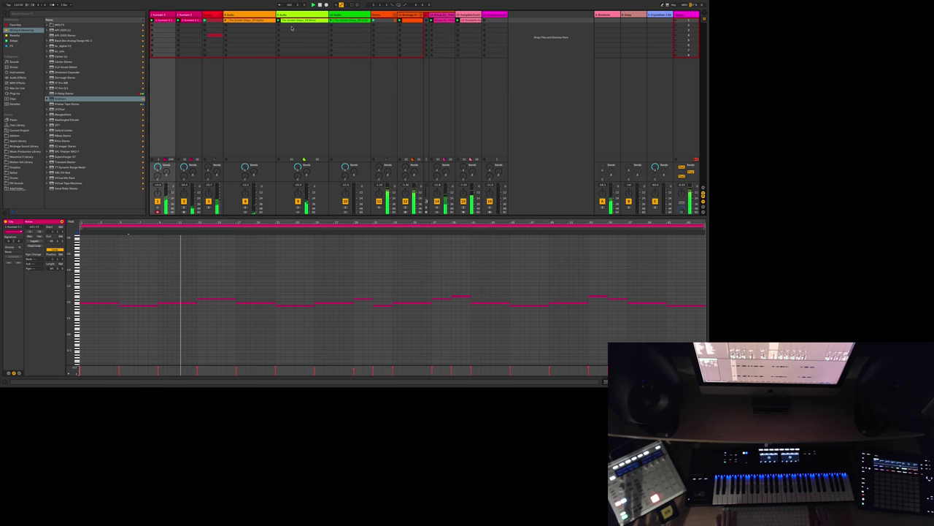
# Step: Open and launch the green audio clip, and launch the orange audio clip
pyautogui.click(338, 21)
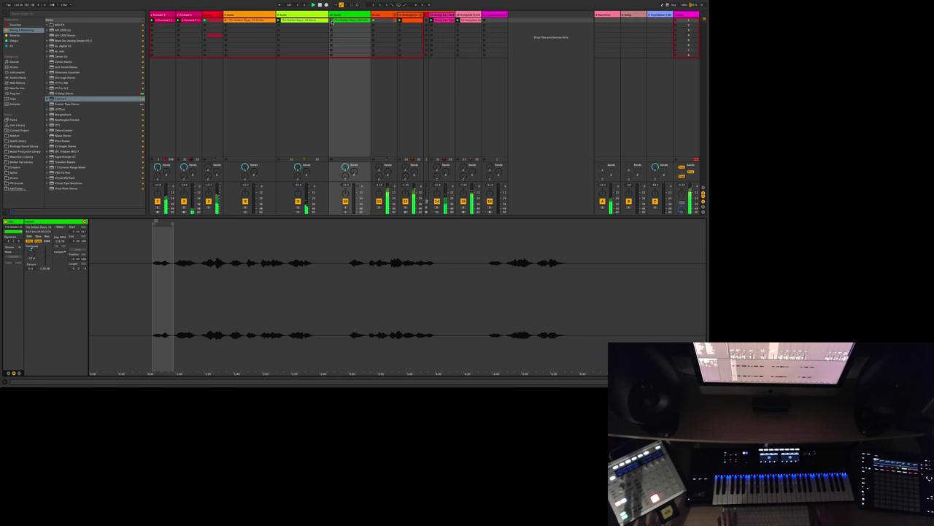
pyautogui.click(332, 21)
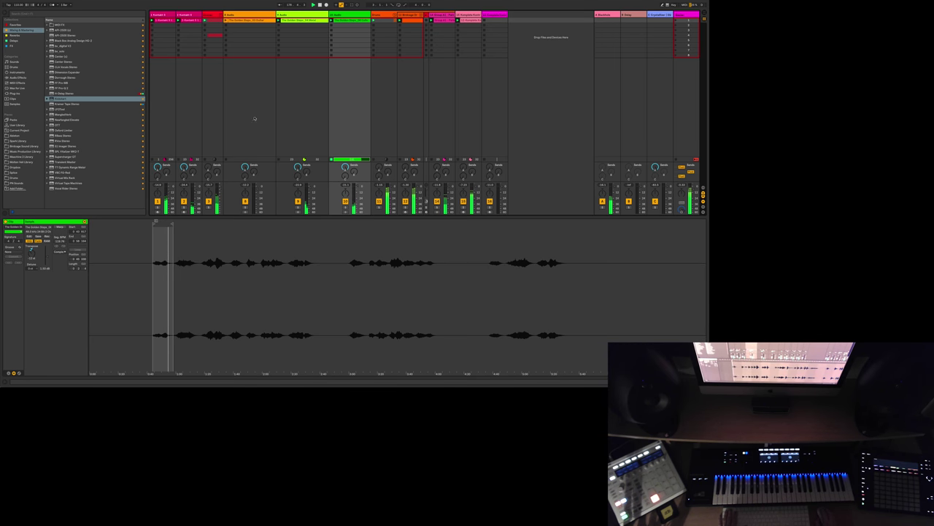
pyautogui.click(226, 20)
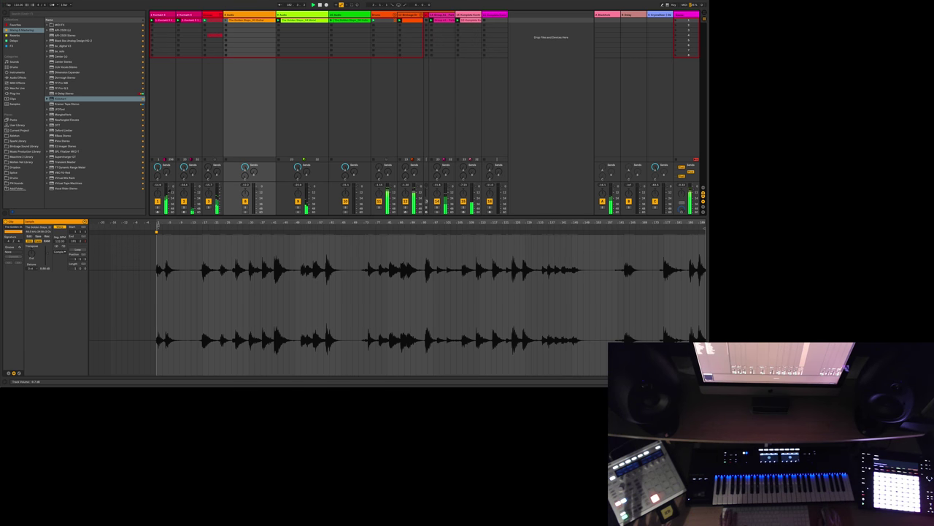
# Step: Reopen Komplete Kontrol on the Diva track, preview several arpeggiated presets, and load HS Ominant 7th
pyautogui.click(496, 14)
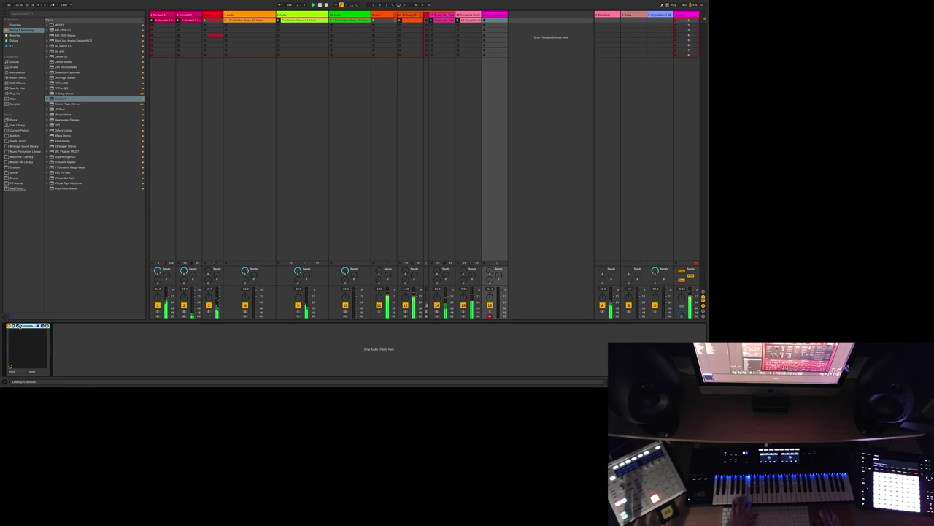
pyautogui.click(18, 326)
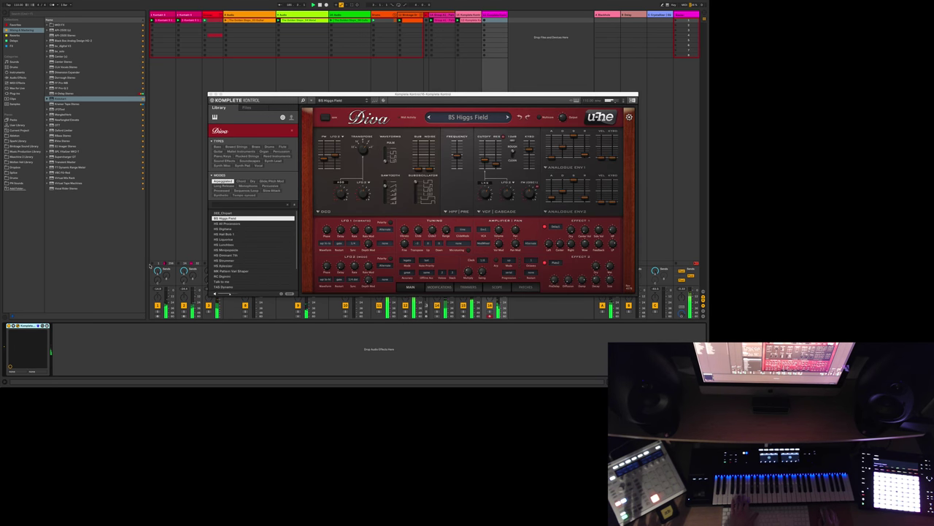
pyautogui.click(224, 224)
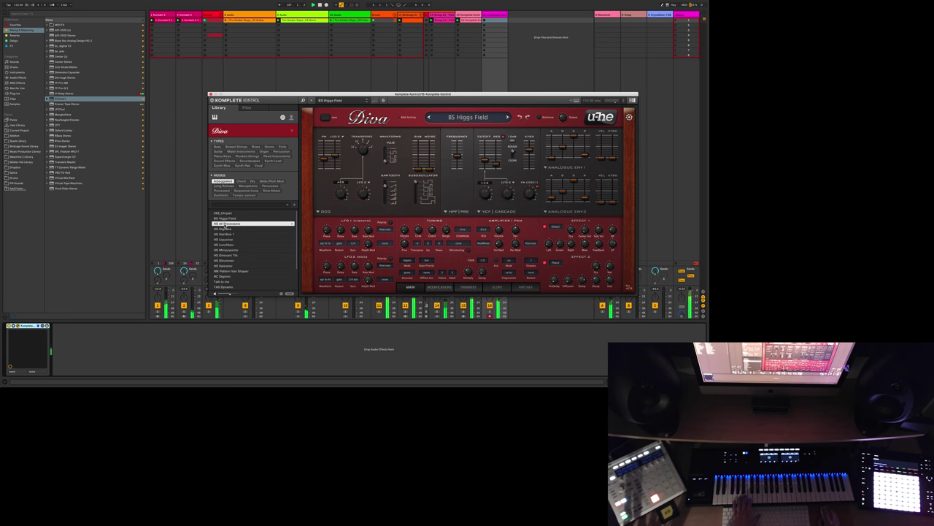
pyautogui.click(227, 234)
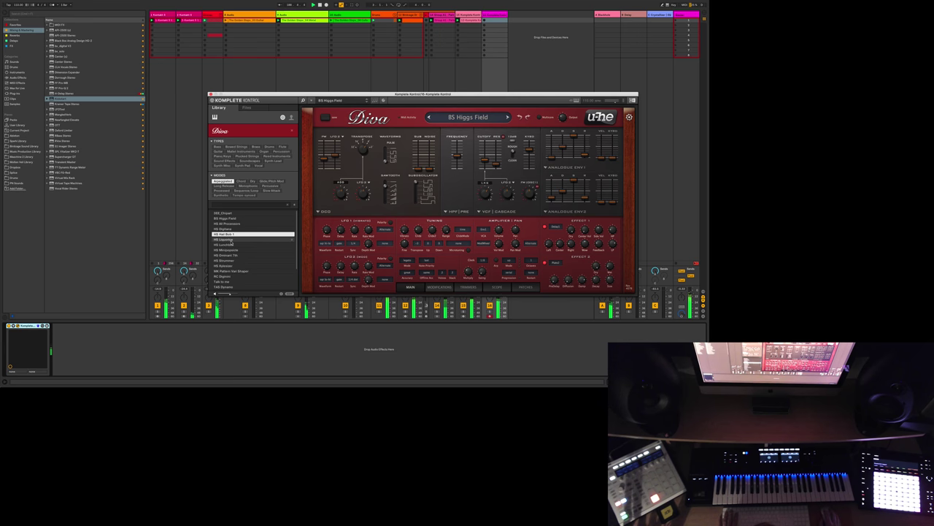
pyautogui.click(231, 239)
pyautogui.click(231, 249)
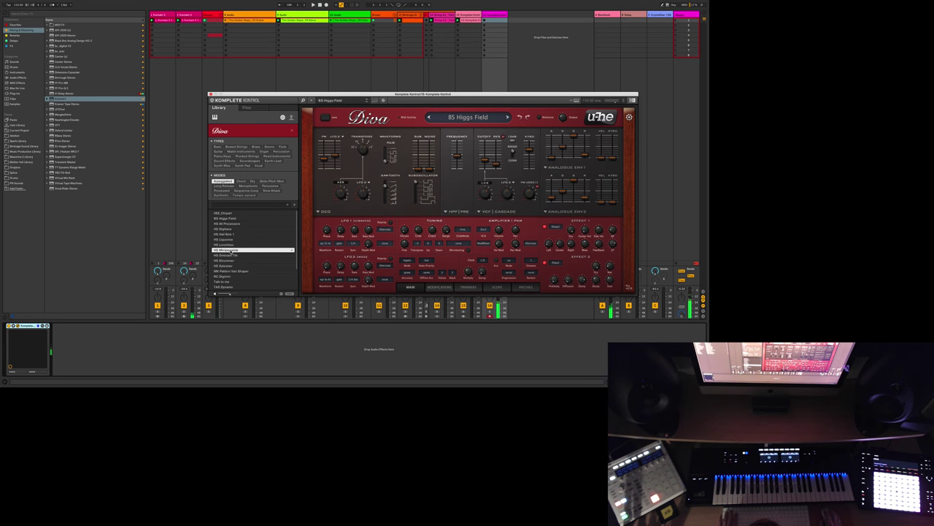
pyautogui.click(229, 256)
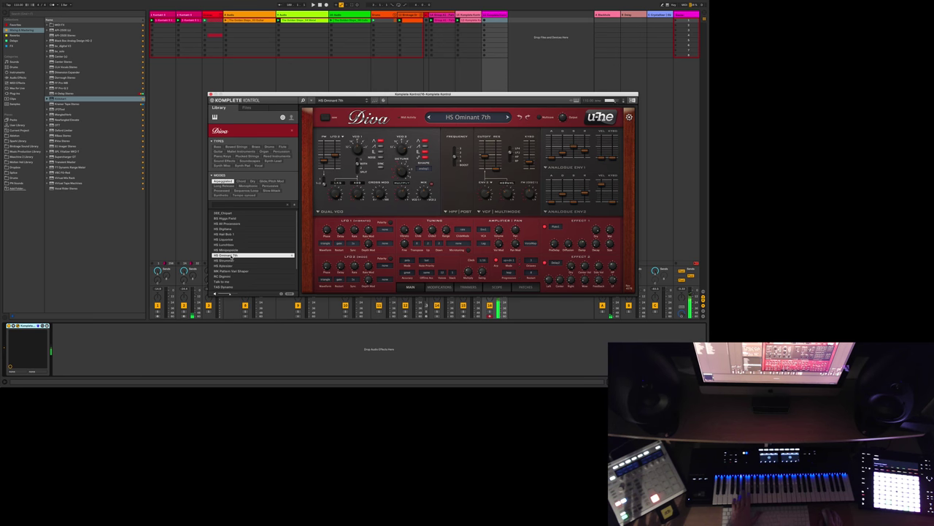
# Step: Audition more Diva presets further down the Arpeggiated results, including the Pattern Hat Shaper and Talk to me sounds
pyautogui.click(235, 272)
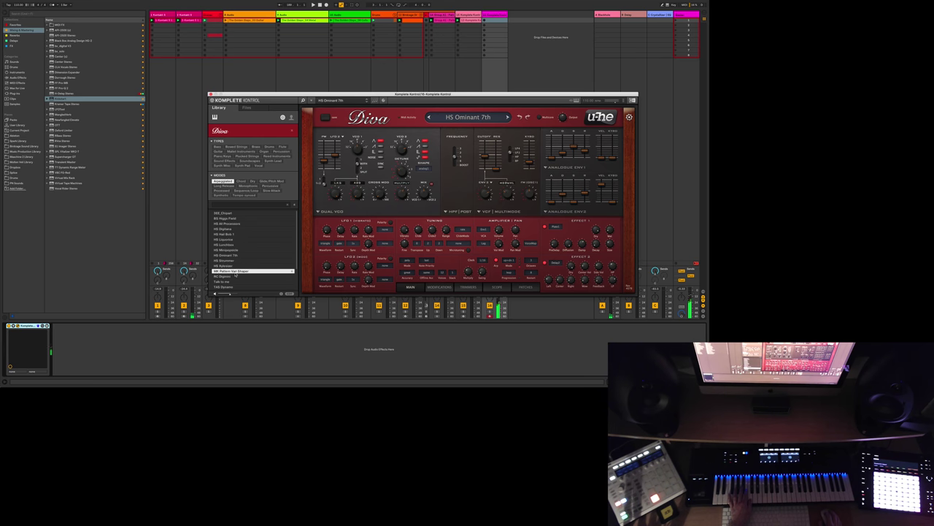
pyautogui.scroll(-1, 227, 274)
pyautogui.click(221, 276)
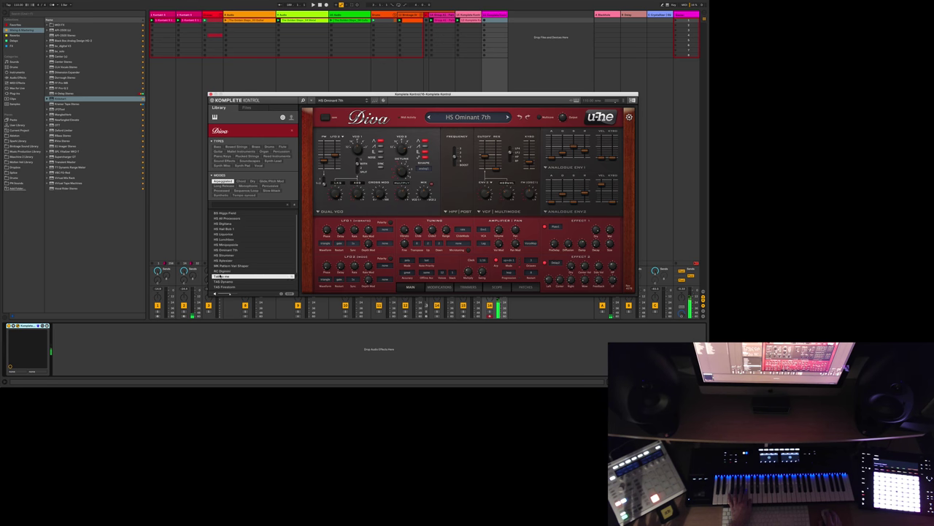
pyautogui.click(223, 282)
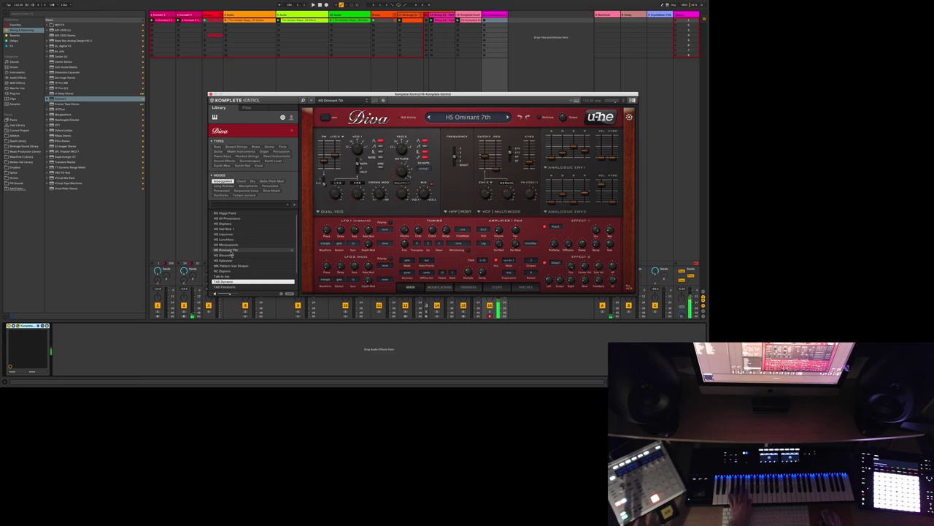
pyautogui.scroll(-4, 232, 256)
pyautogui.click(232, 265)
pyautogui.click(231, 270)
pyautogui.click(231, 276)
pyautogui.click(232, 282)
pyautogui.click(231, 286)
# Step: Audition a few Diva presets filtered by the Chord mode and clear that filter
pyautogui.click(240, 180)
pyautogui.click(231, 218)
pyautogui.click(230, 223)
pyautogui.click(230, 229)
pyautogui.click(231, 233)
pyautogui.click(240, 181)
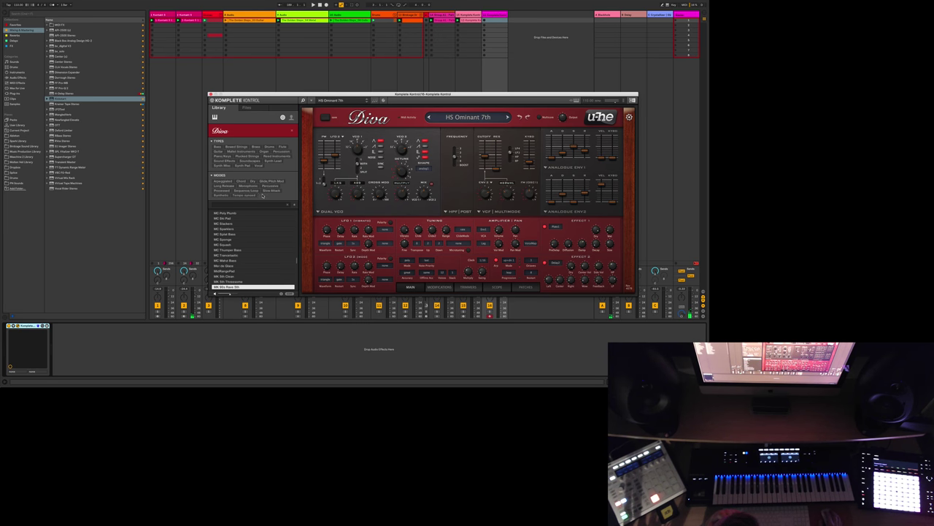
# Step: Filter the Diva presets by the Tempo-synced mode and audition them one by one from the start of the results
pyautogui.click(248, 195)
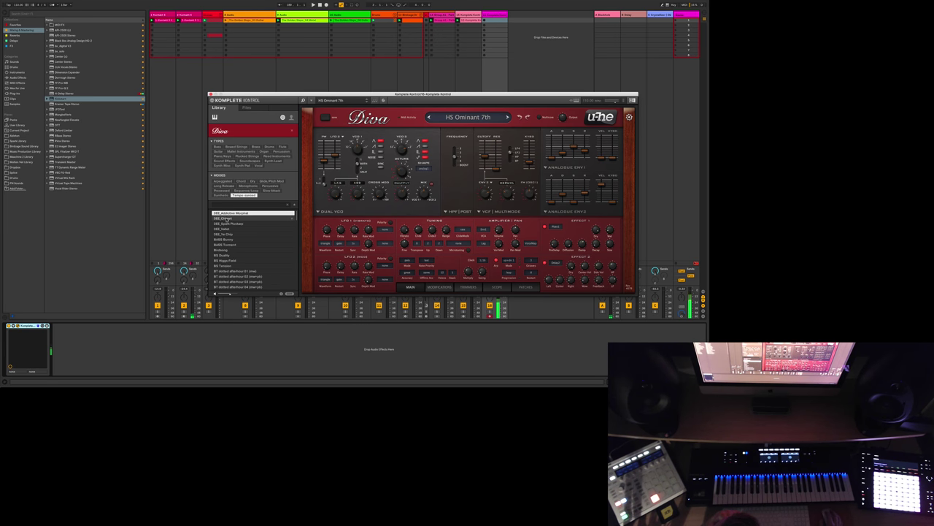
pyautogui.click(225, 219)
pyautogui.click(223, 224)
pyautogui.click(223, 229)
pyautogui.click(223, 233)
pyautogui.click(227, 239)
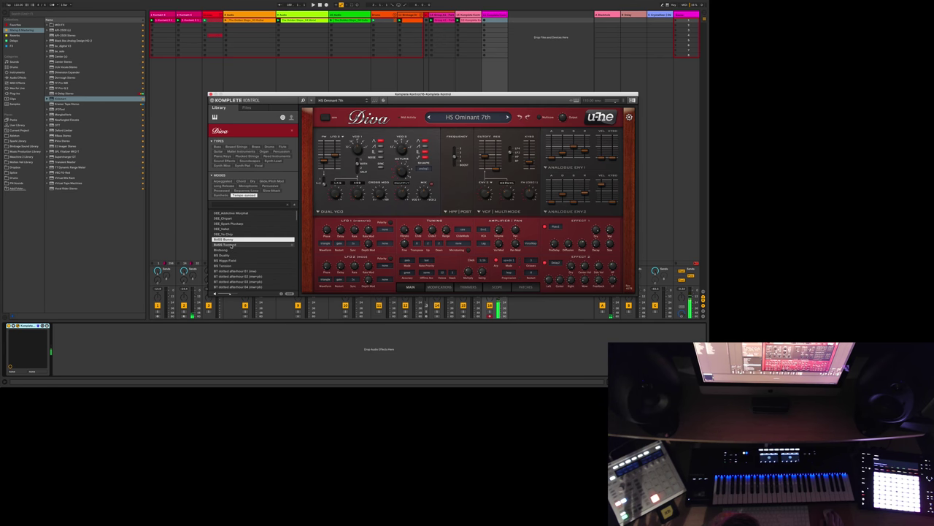
pyautogui.click(228, 245)
pyautogui.click(227, 249)
pyautogui.click(224, 255)
pyautogui.click(224, 260)
pyautogui.click(225, 265)
pyautogui.scroll(-1, 225, 262)
pyautogui.click(225, 260)
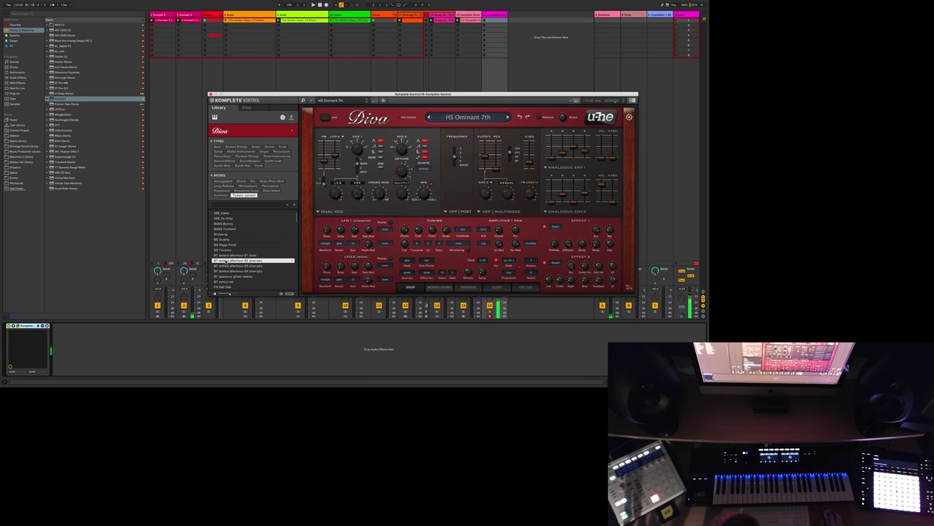
# Step: Audition Diva's tempo-synced presets from the BT dotted afterhour group through the FX sounds
pyautogui.click(227, 265)
pyautogui.click(226, 270)
pyautogui.click(225, 276)
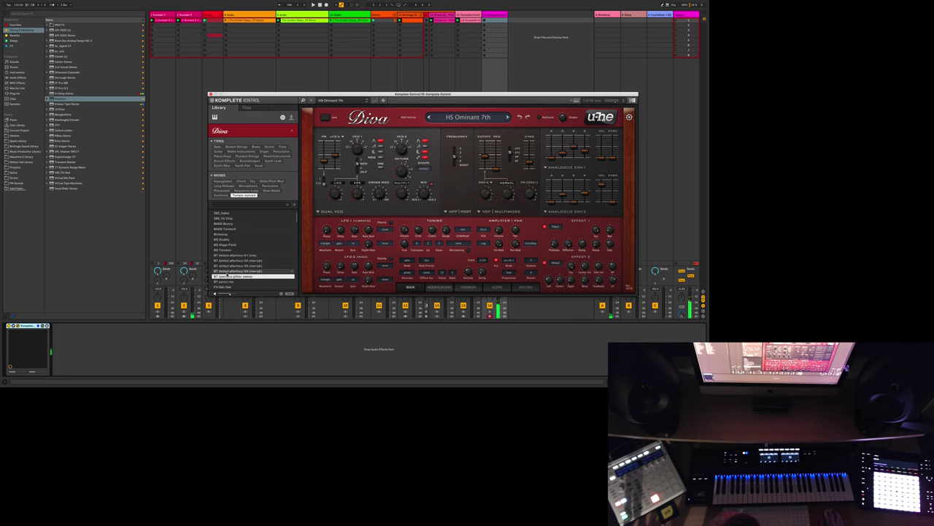
pyautogui.scroll(-1, 223, 267)
pyautogui.click(226, 266)
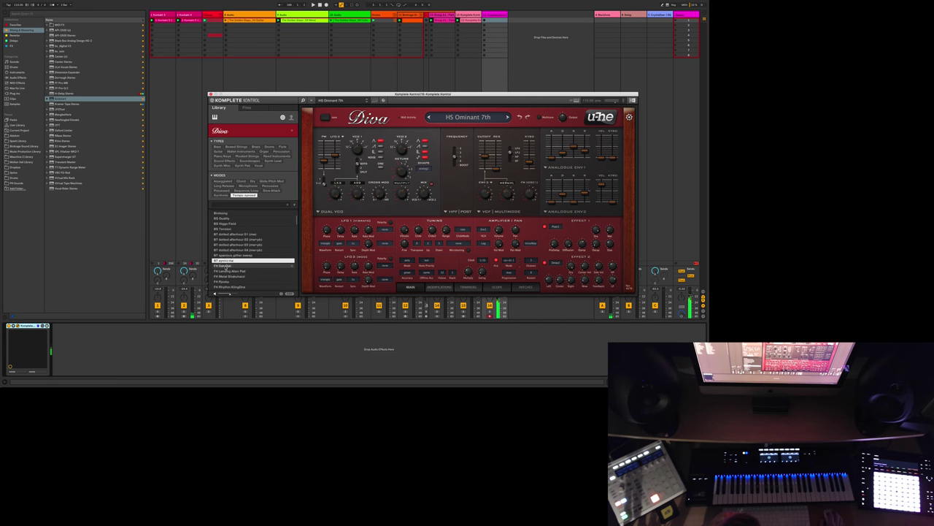
pyautogui.scroll(-1, 234, 255)
pyautogui.click(228, 255)
pyautogui.click(228, 260)
pyautogui.click(227, 265)
pyautogui.scroll(-1, 225, 262)
pyautogui.click(226, 260)
pyautogui.click(226, 265)
pyautogui.scroll(-1, 227, 268)
pyautogui.click(227, 266)
pyautogui.scroll(-2, 228, 266)
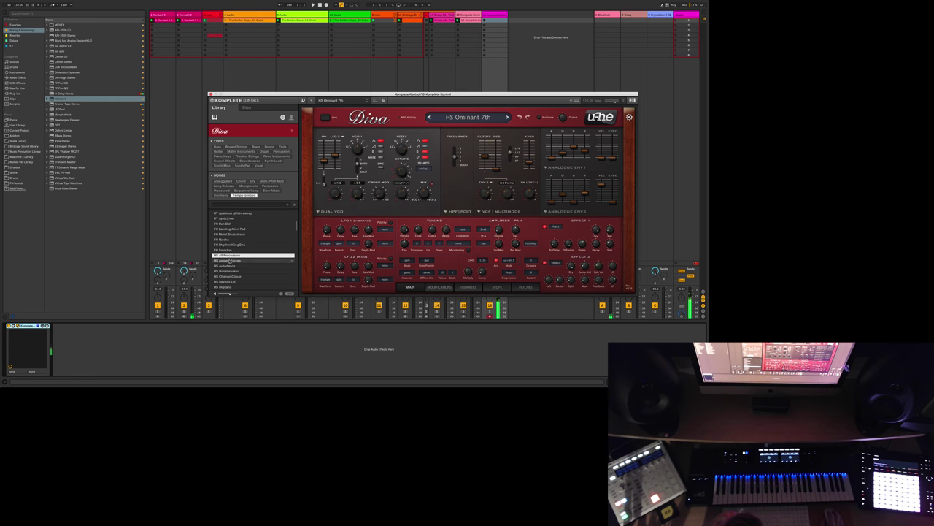
# Step: Preview the first HS presets and load HS Autodance into Diva
pyautogui.click(228, 260)
pyautogui.click(226, 265)
pyautogui.scroll(-1, 227, 269)
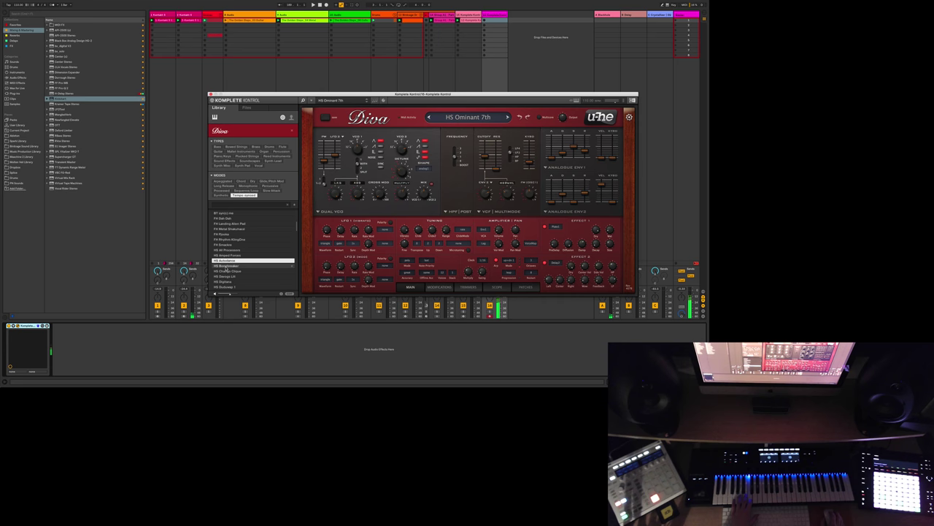
pyautogui.click(224, 261)
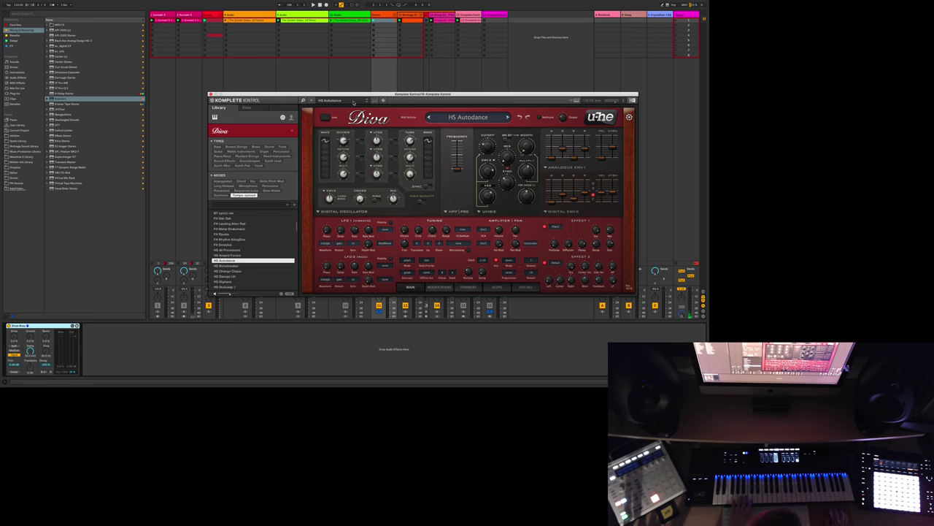
# Step: Solo the Diva track with the drums and try its arpeggiator switch and filter cutoff
pyautogui.click(484, 312)
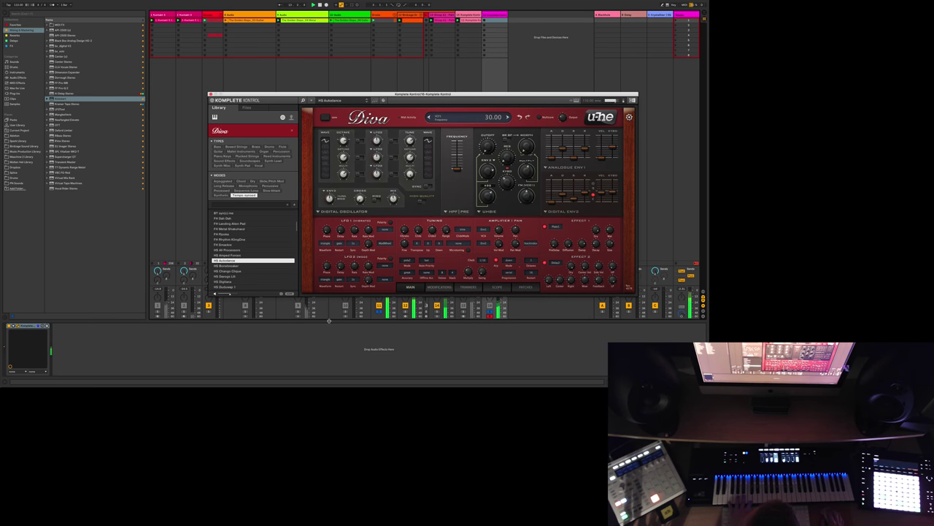
pyautogui.click(297, 313)
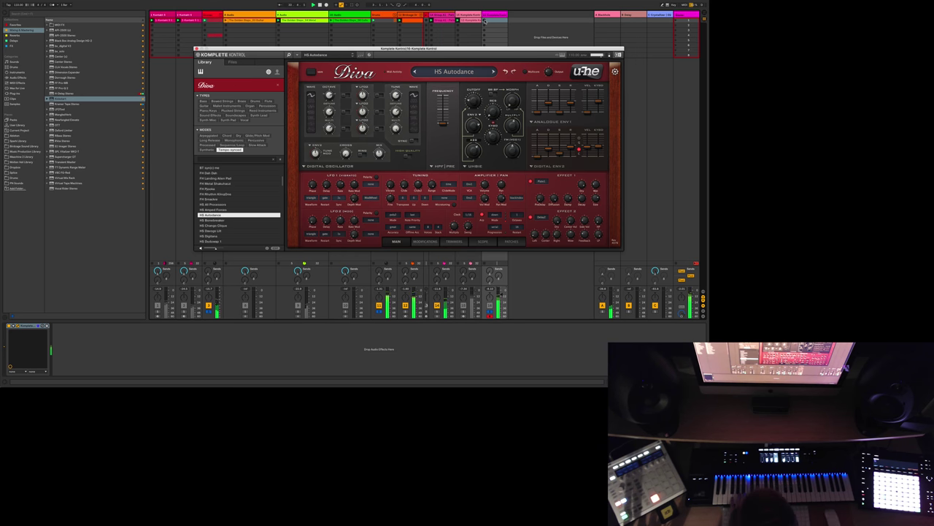
pyautogui.click(481, 216)
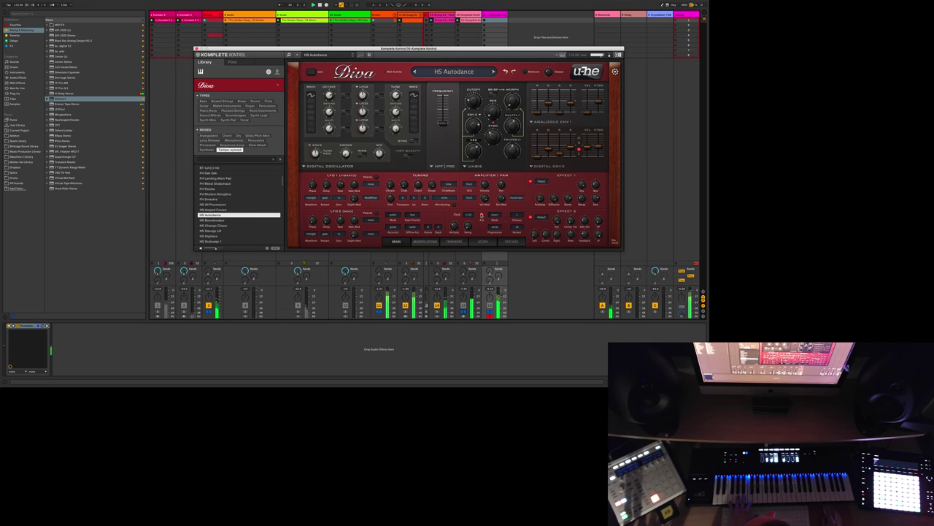
pyautogui.moveTo(482, 105); pyautogui.dragTo(481, 98)
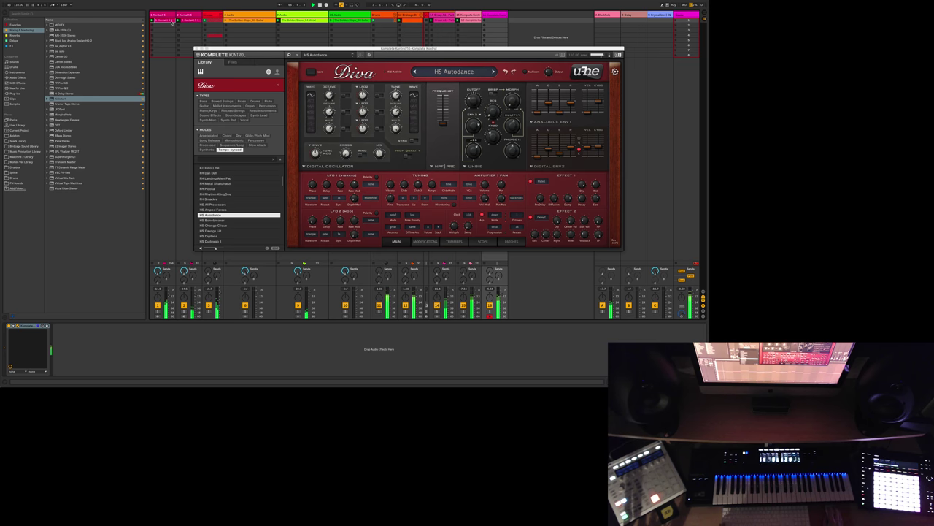
# Step: Copy the first Kontakt 5 track's MIDI clip into the first slot of the Diva track and restart playback
pyautogui.doubleClick(169, 21)
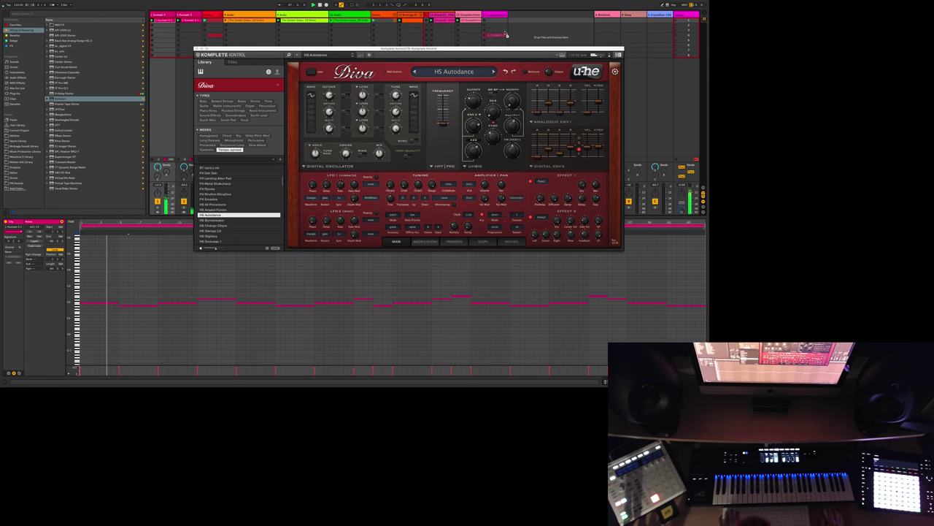
pyautogui.press('space')
pyautogui.press('space')
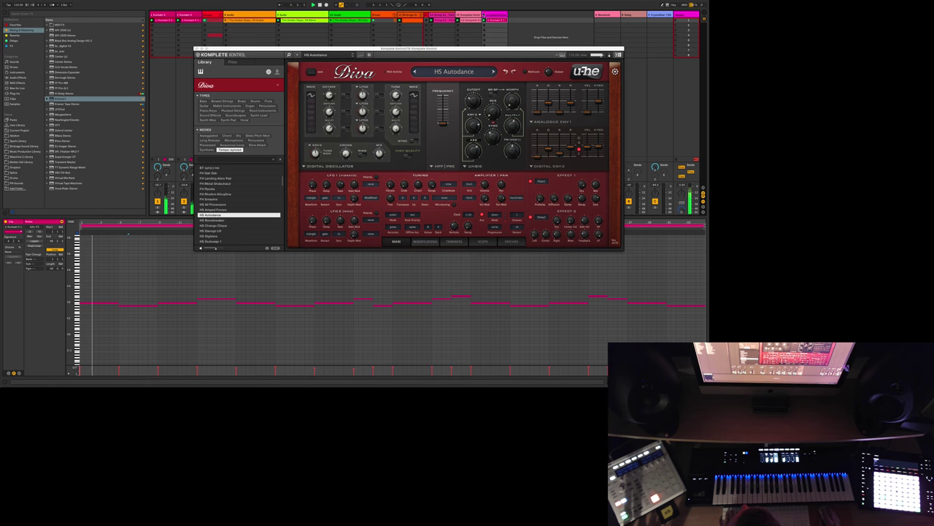
# Step: Add EQ Eight to the Diva track and shape it with a low cut and a slight mid dip
pyautogui.click(489, 15)
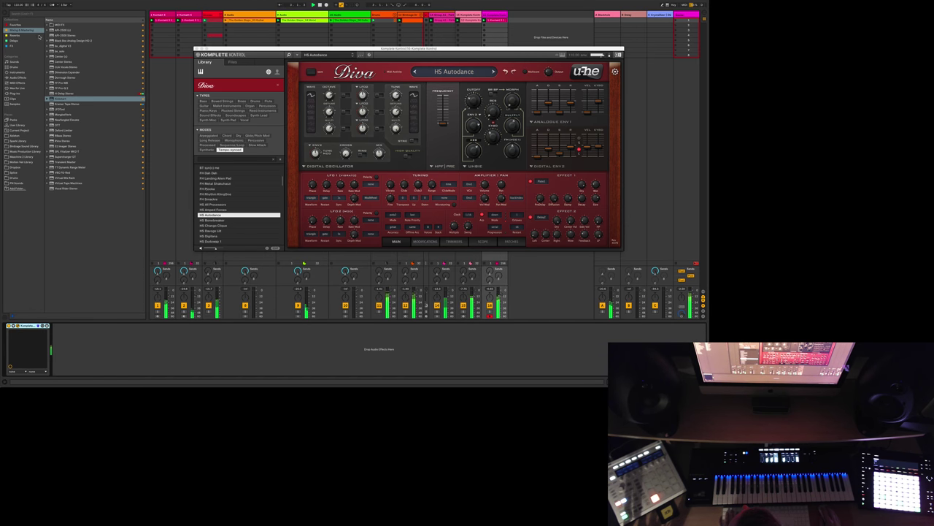
pyautogui.click(16, 25)
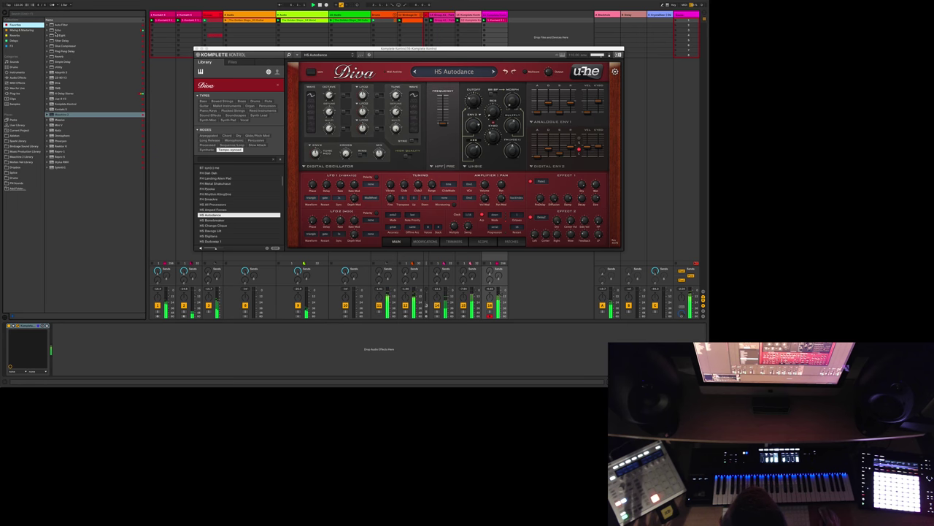
pyautogui.doubleClick(57, 35)
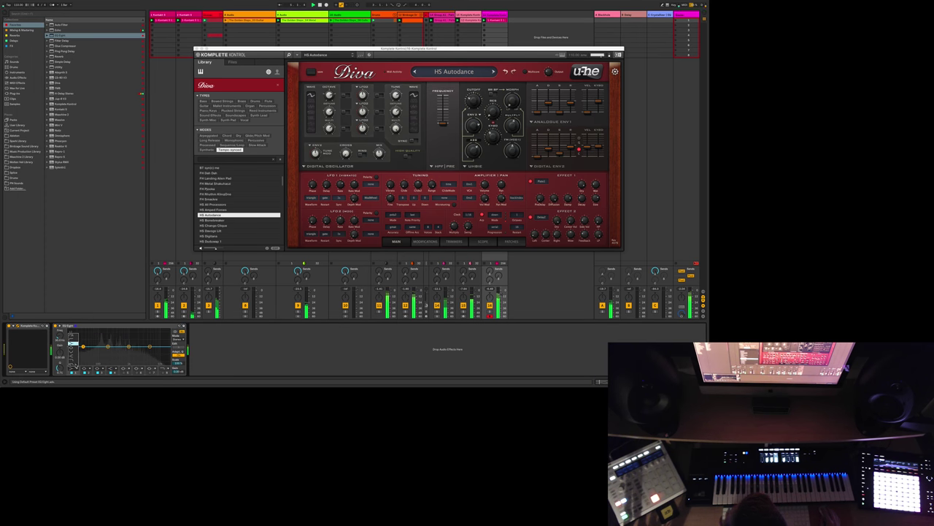
pyautogui.moveTo(83, 346); pyautogui.dragTo(126, 349)
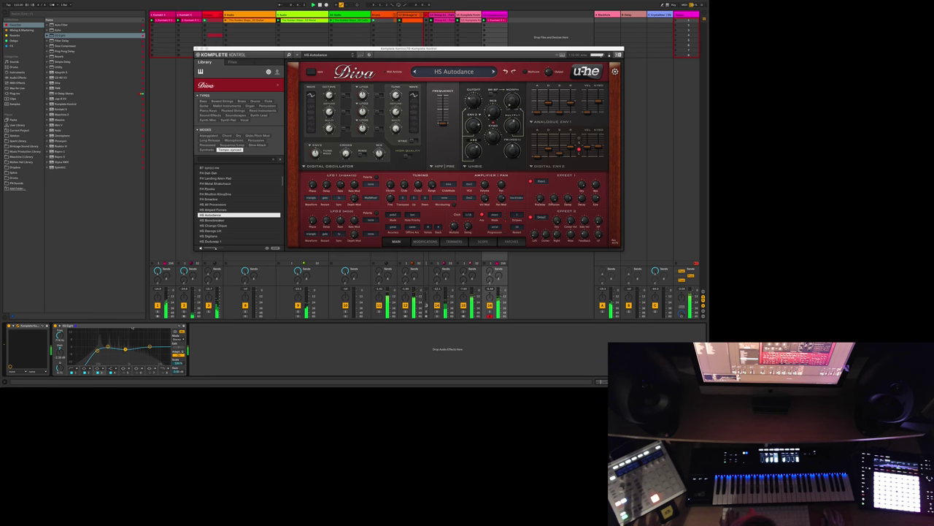
# Step: Add Kickstart after the EQ on the Diva track, set its mix to 57%, and close its window
pyautogui.click(21, 29)
pyautogui.click(60, 99)
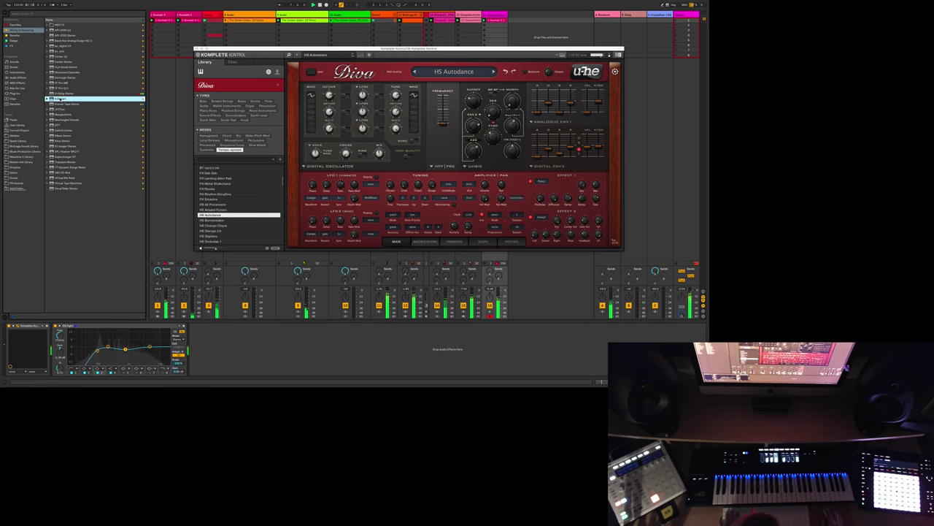
pyautogui.doubleClick(60, 99)
pyautogui.moveTo(243, 101); pyautogui.dragTo(243, 124)
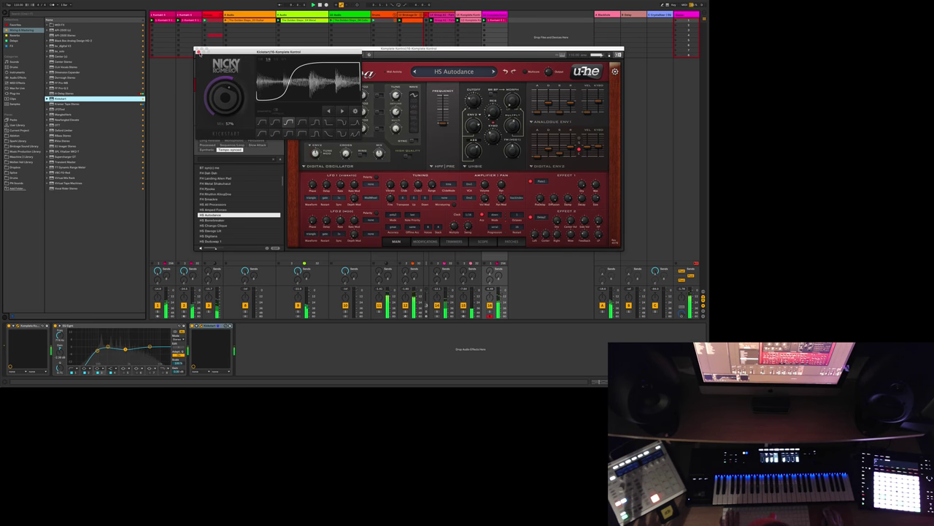
pyautogui.click(198, 52)
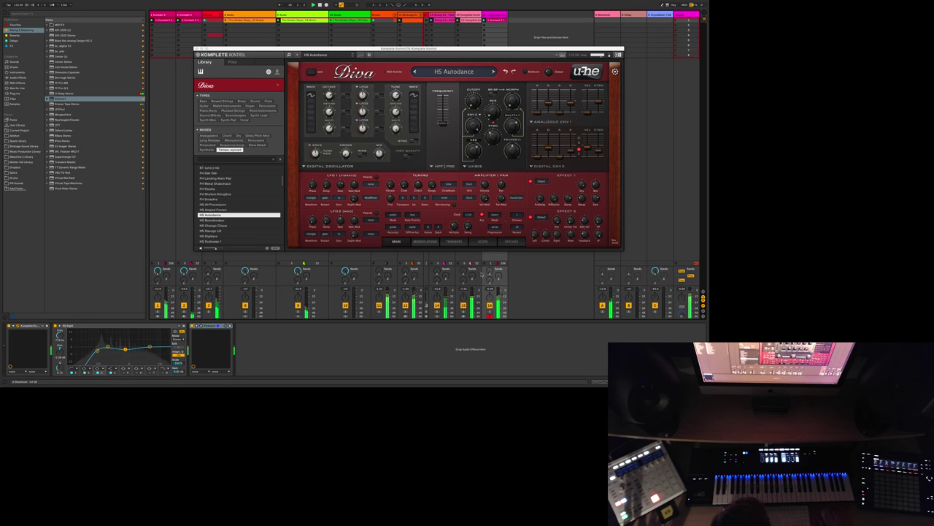
# Step: Open the Blackhole reverb on the first return track and move its window clear of the Diva controls
pyautogui.click(601, 15)
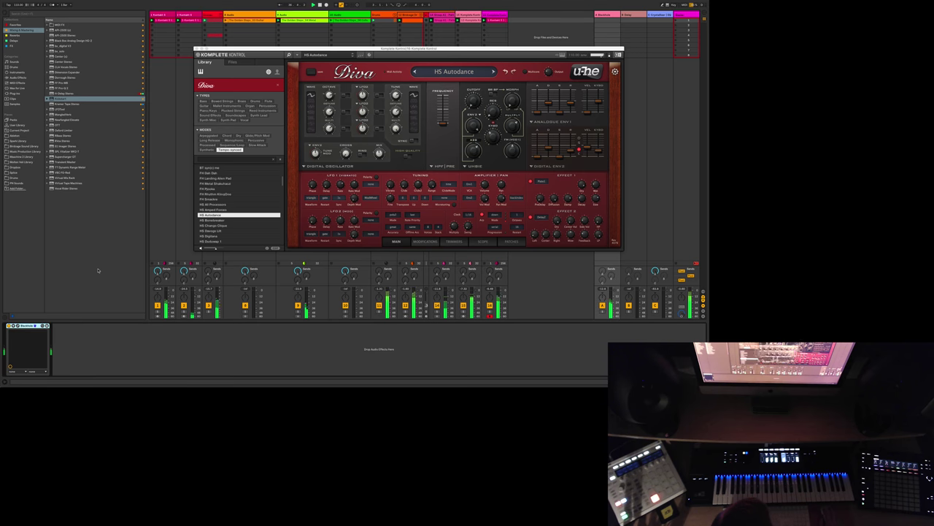
pyautogui.click(11, 325)
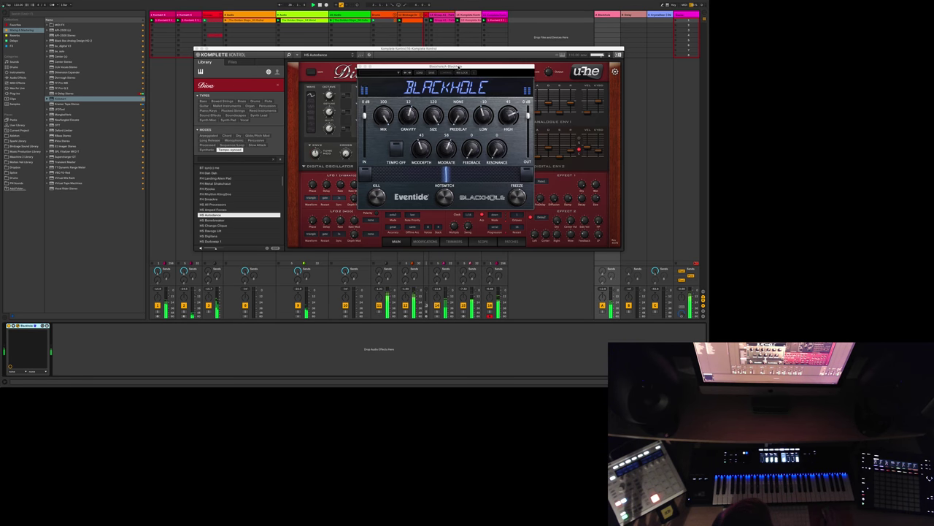
pyautogui.moveTo(458, 67); pyautogui.dragTo(327, 108)
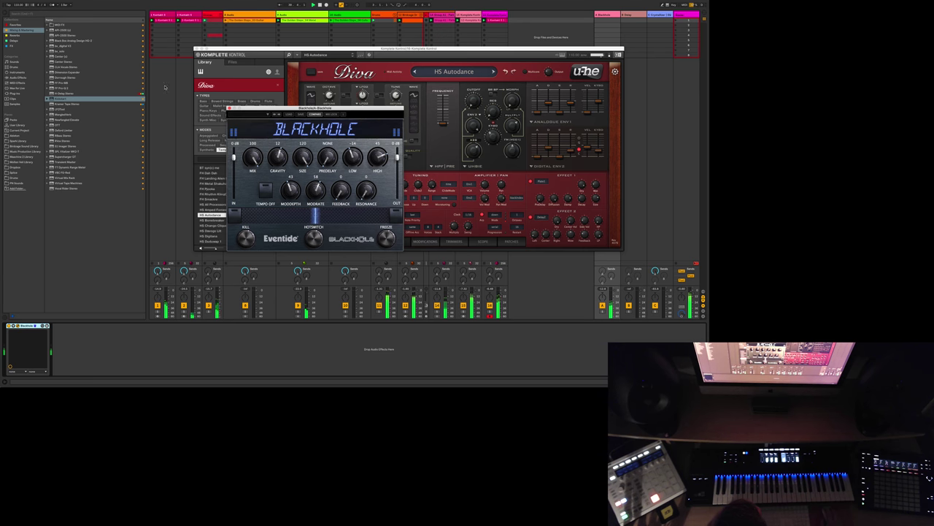
# Step: Add EQ Eight with a low cut ahead of Blackhole on the return track and close the Blackhole window
pyautogui.click(16, 78)
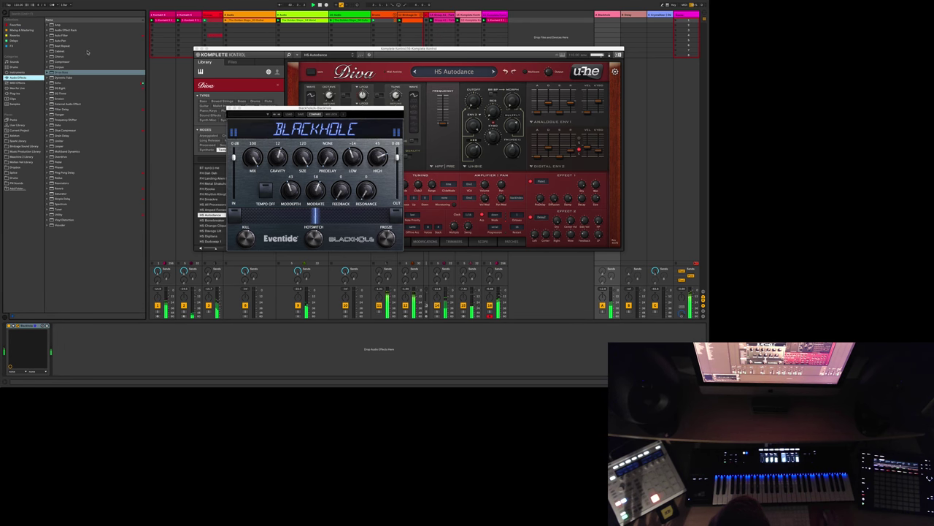
pyautogui.doubleClick(58, 88)
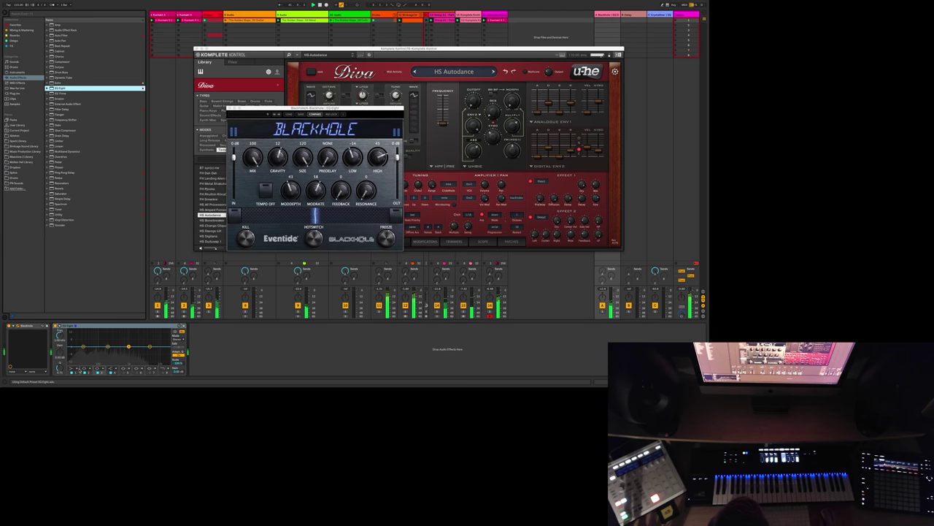
pyautogui.click(72, 368)
pyautogui.moveTo(73, 346); pyautogui.dragTo(27, 332)
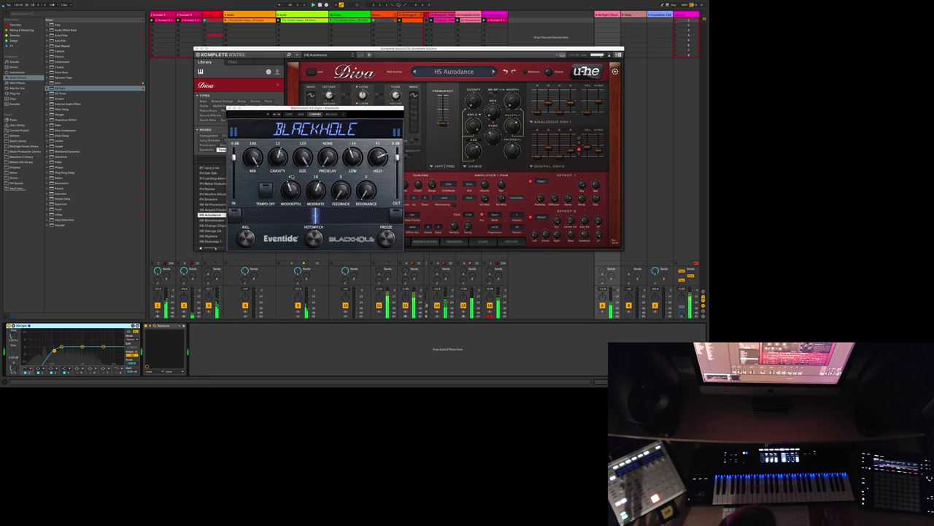
pyautogui.click(231, 108)
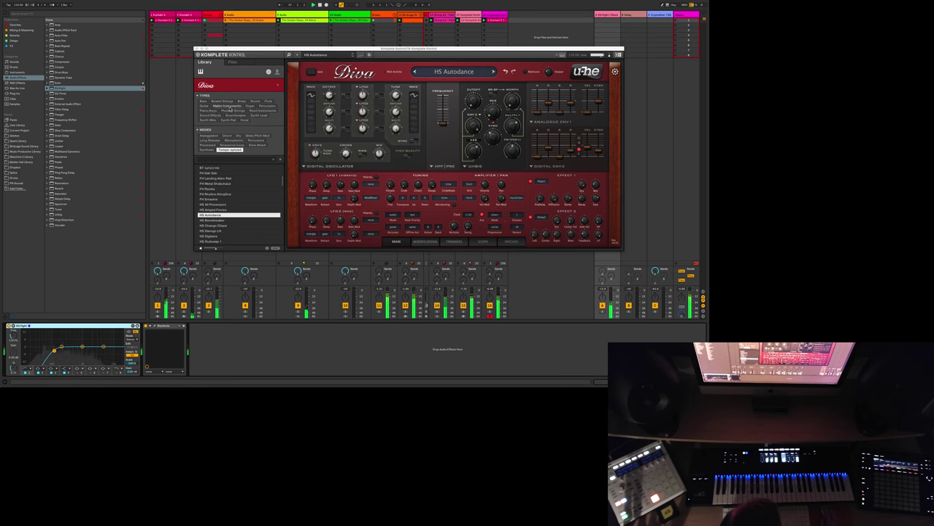
# Step: Adjust Diva's high-pass filter frequency slightly and close the plug-in window
pyautogui.moveTo(481, 96)
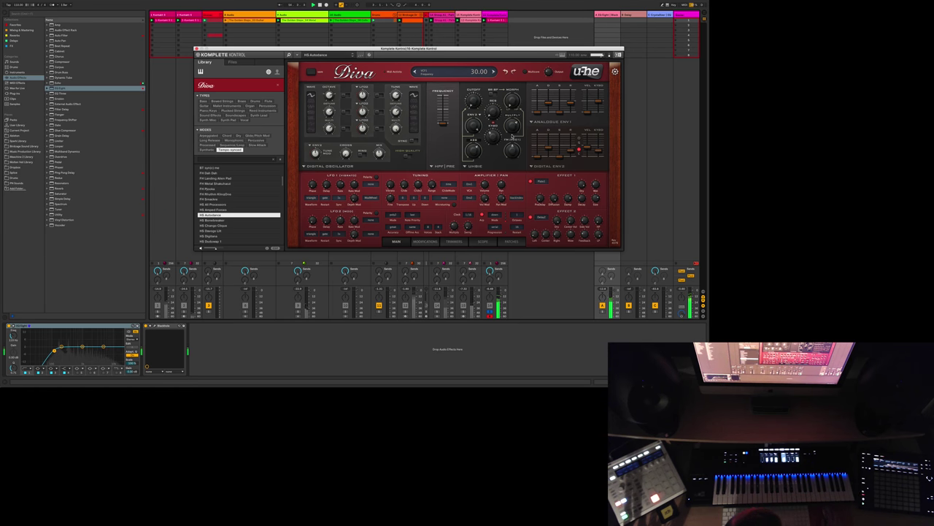
pyautogui.moveTo(444, 125)
pyautogui.mouseDown()
pyautogui.moveTo(444, 96)
pyautogui.moveTo(442, 129)
pyautogui.mouseUp()
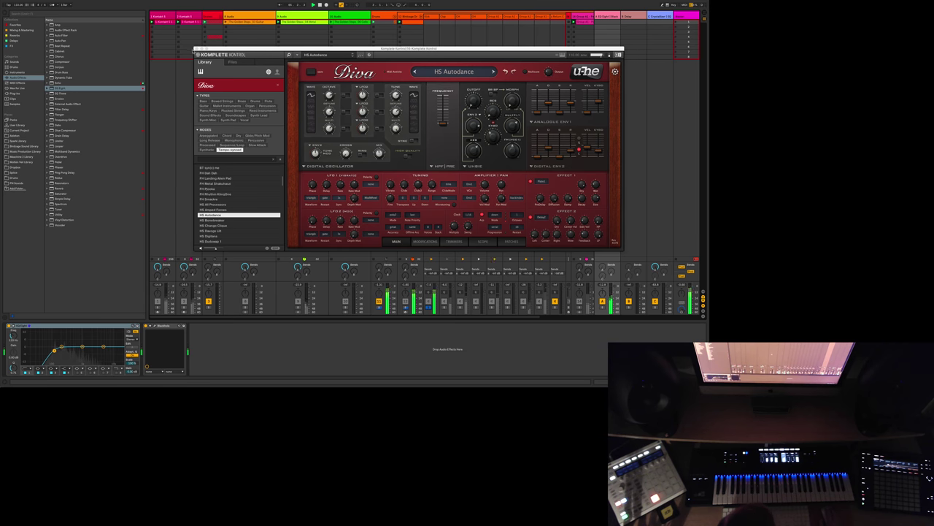
pyautogui.click(196, 50)
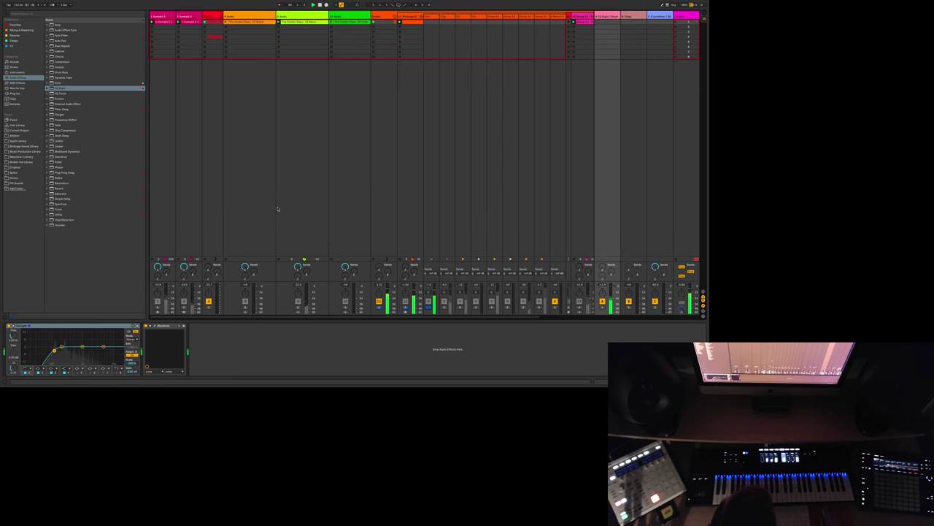
# Step: Clear the solos on the drum rack's Kick and Clap chains to play the full mix
pyautogui.hscroll(3, 341, 185)
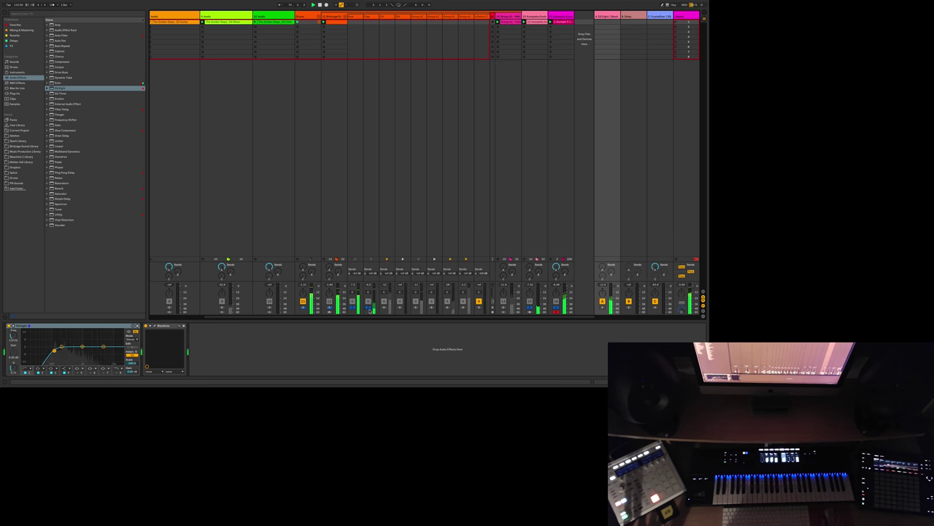
pyautogui.click(368, 302)
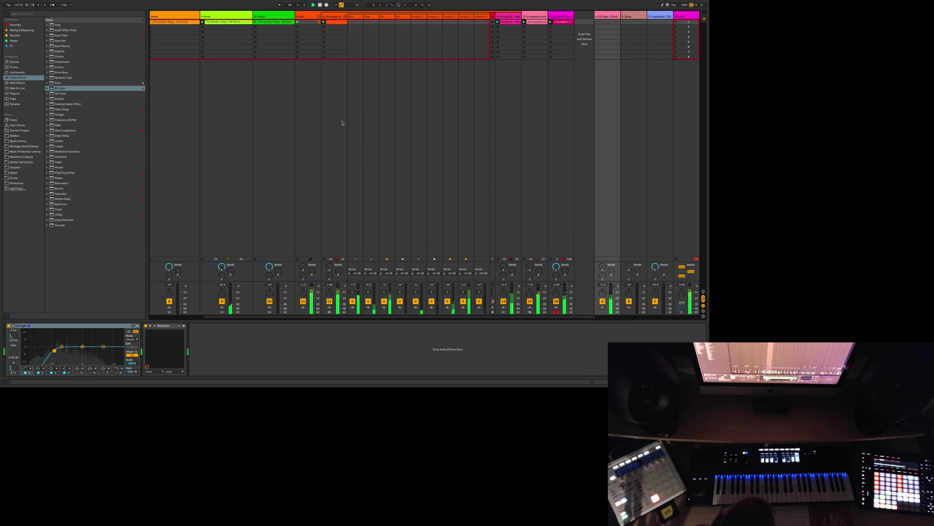
# Step: In the drum rack's MIDI clip, duplicate the off-beat notes in the row above Clap onto the next row up
pyautogui.click(338, 15)
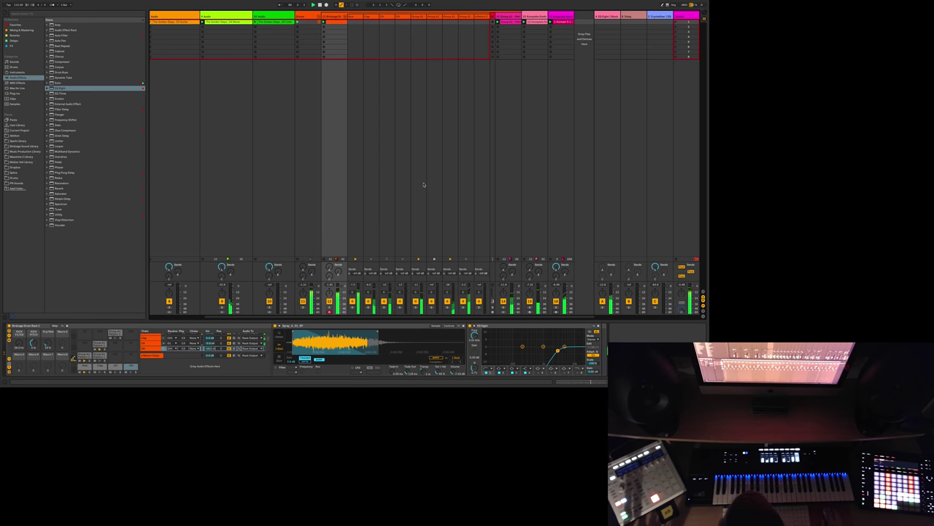
pyautogui.hotkey('shift', 'Tab')
pyautogui.hotkey('ctrl', 'a')
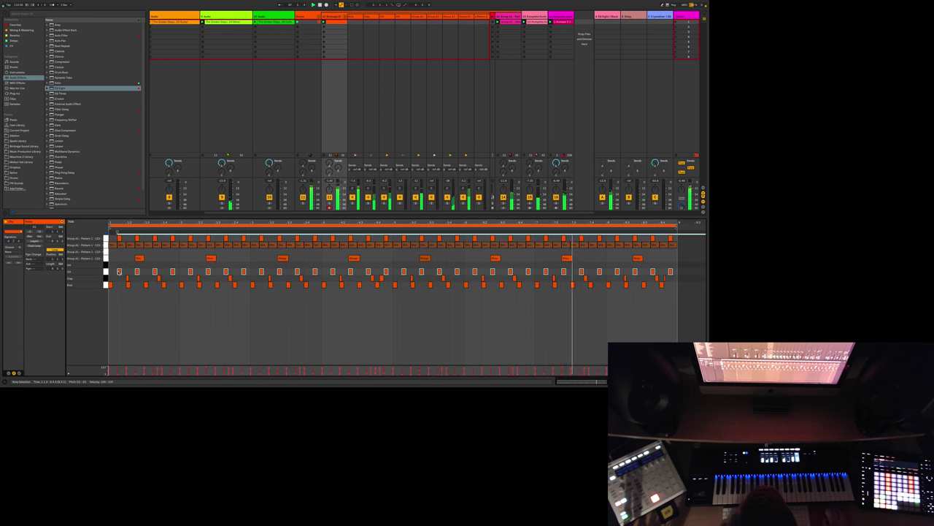
pyautogui.click(174, 322)
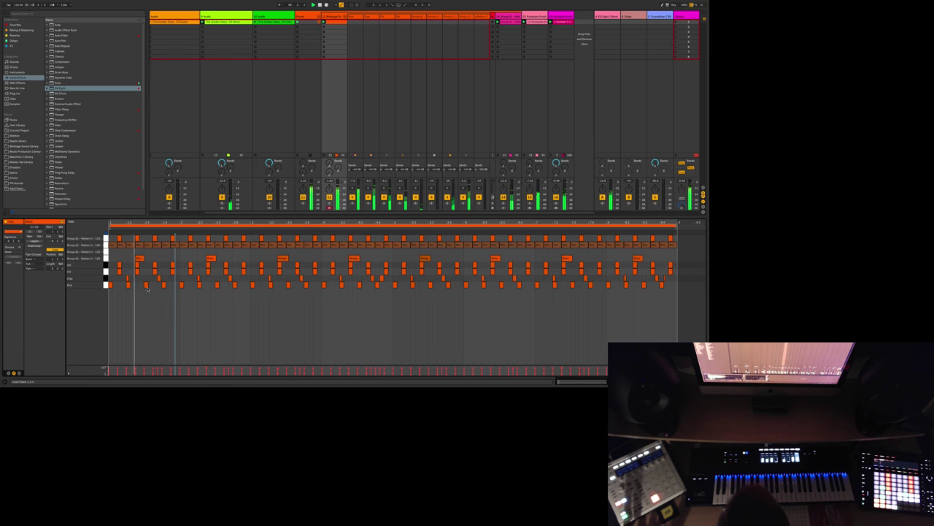
# Step: Enable a high cut on the EQ Eight of the drum rack's fourth chain
pyautogui.click(402, 16)
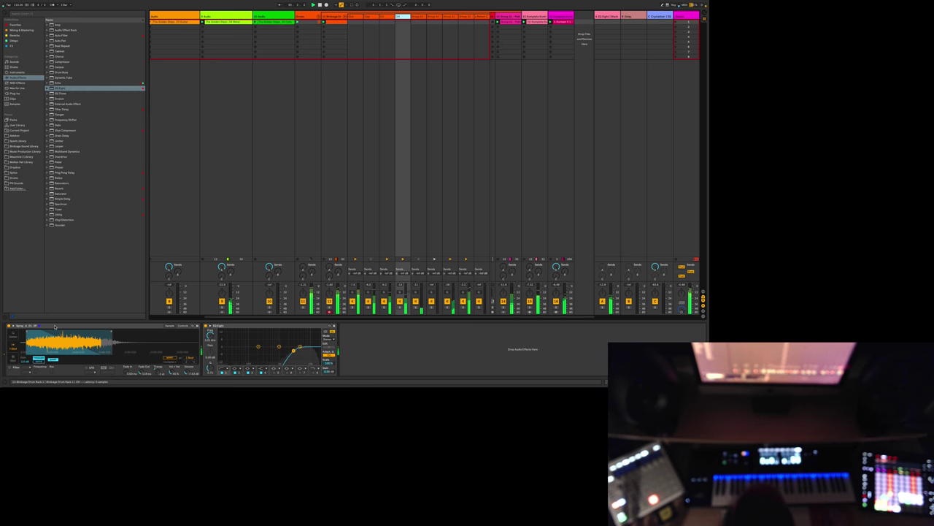
pyautogui.click(313, 372)
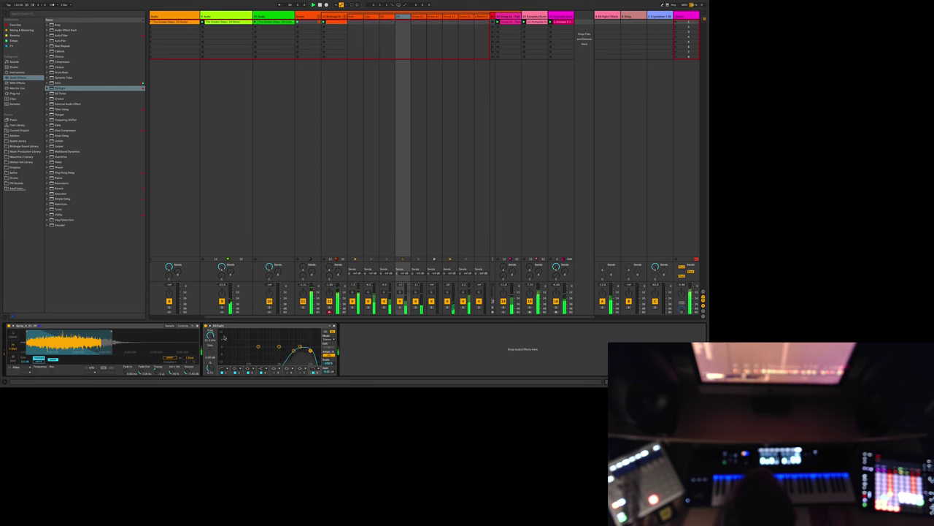
pyautogui.click(484, 16)
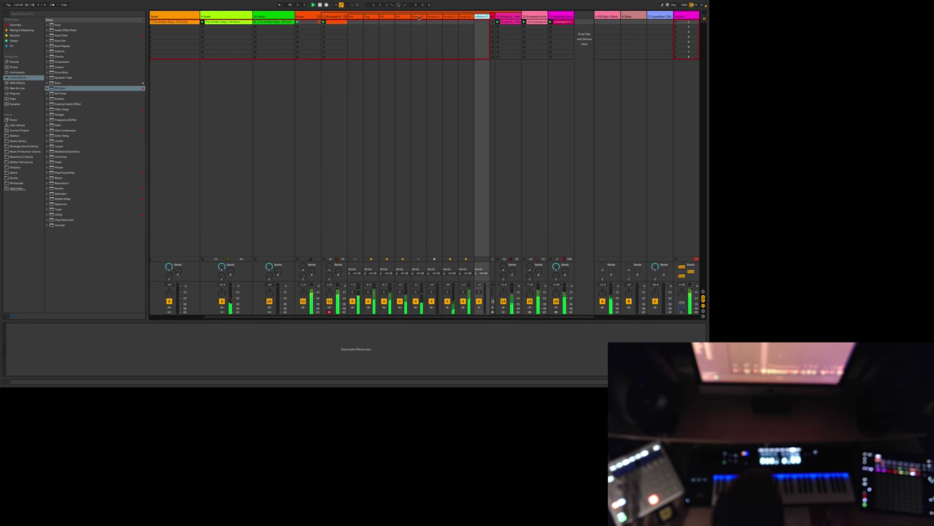
pyautogui.click(327, 16)
pyautogui.click(305, 16)
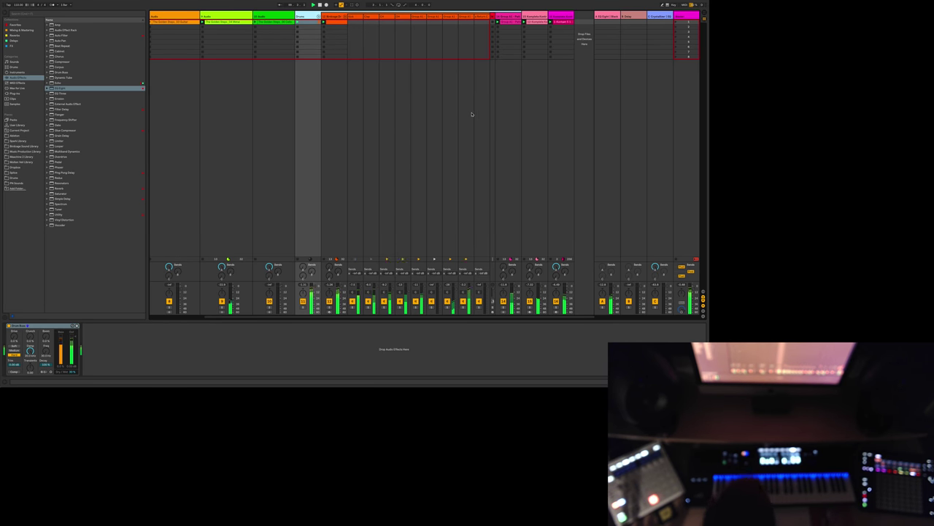
pyautogui.hscroll(-3, 399, 151)
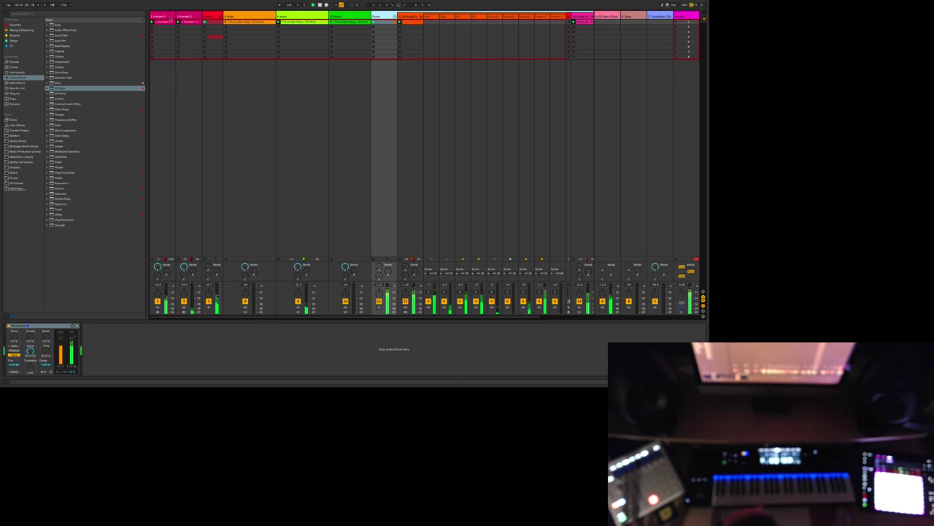
pyautogui.hscroll(3, 181, 17)
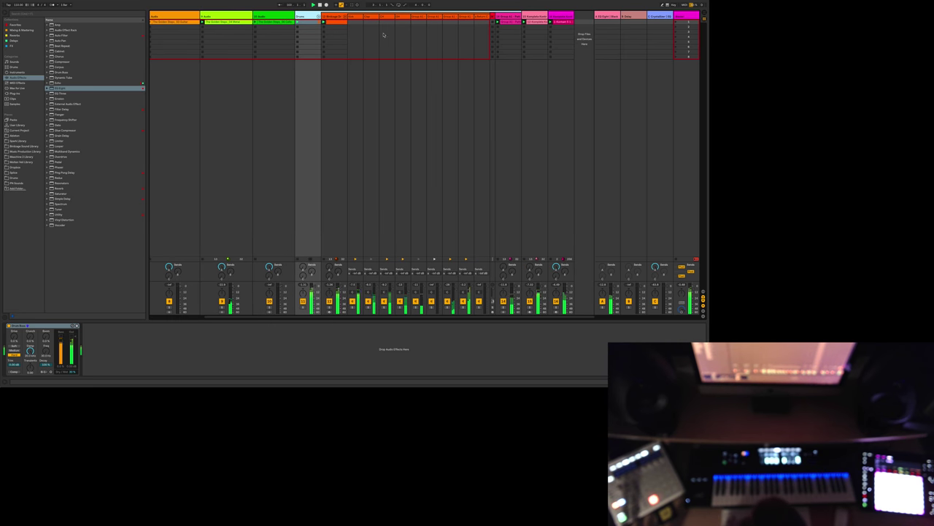
# Step: Add a Komplete Kontrol instrument from the favorites on a new track after the last instrument track
pyautogui.click(564, 16)
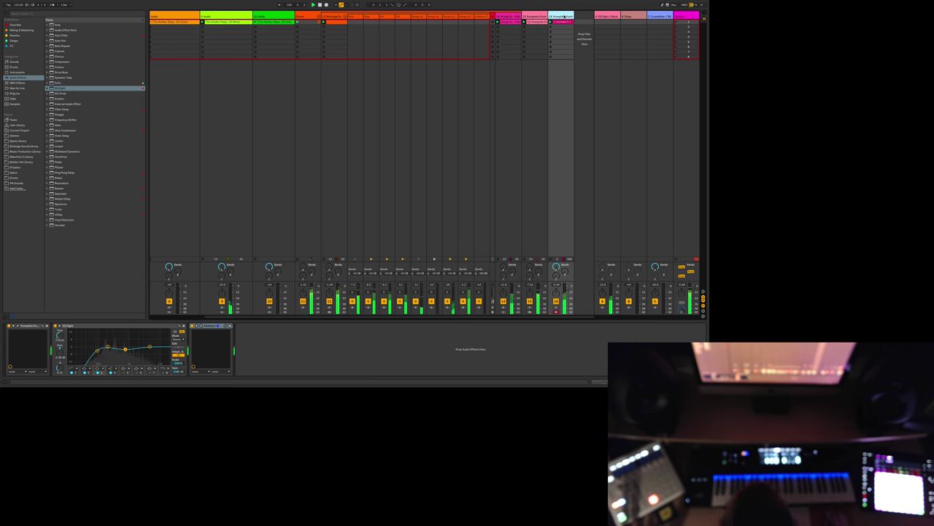
pyautogui.click(15, 25)
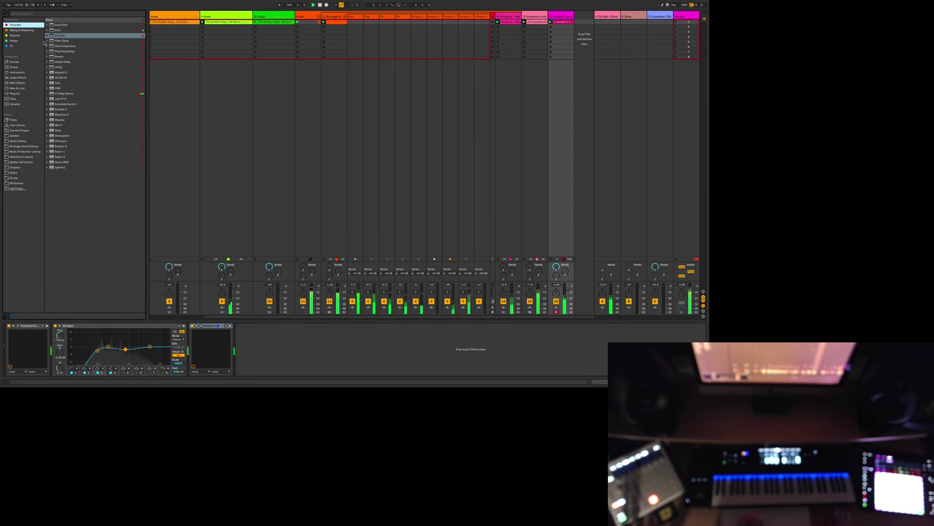
pyautogui.click(93, 105)
pyautogui.moveTo(94, 115); pyautogui.dragTo(521, 159)
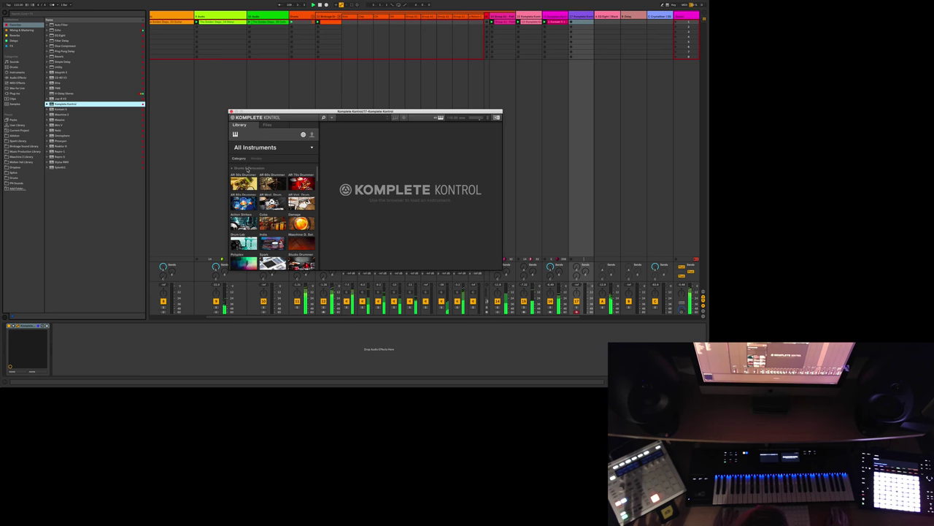
# Step: Browse Komplete Kontrol's synthesizers, choose Monark and load one of its presets
pyautogui.click(247, 169)
pyautogui.click(247, 179)
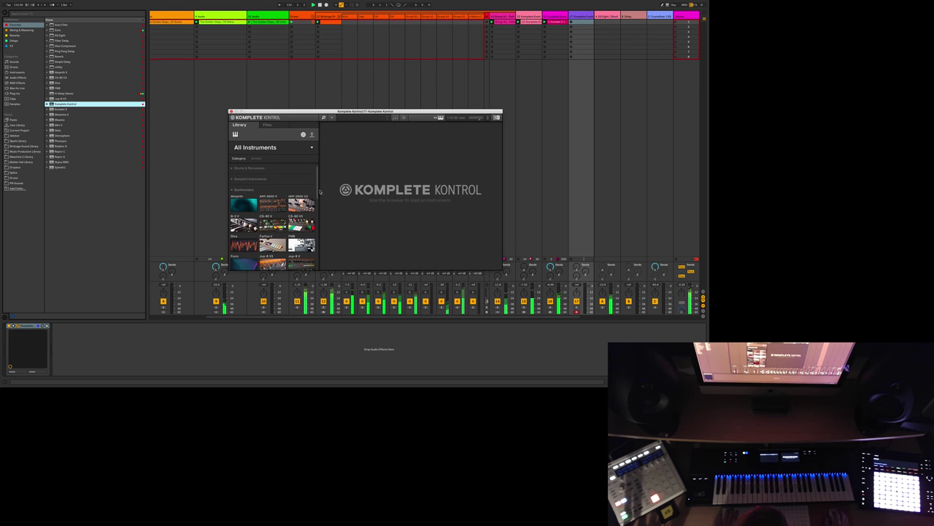
pyautogui.scroll(-3, 318, 197)
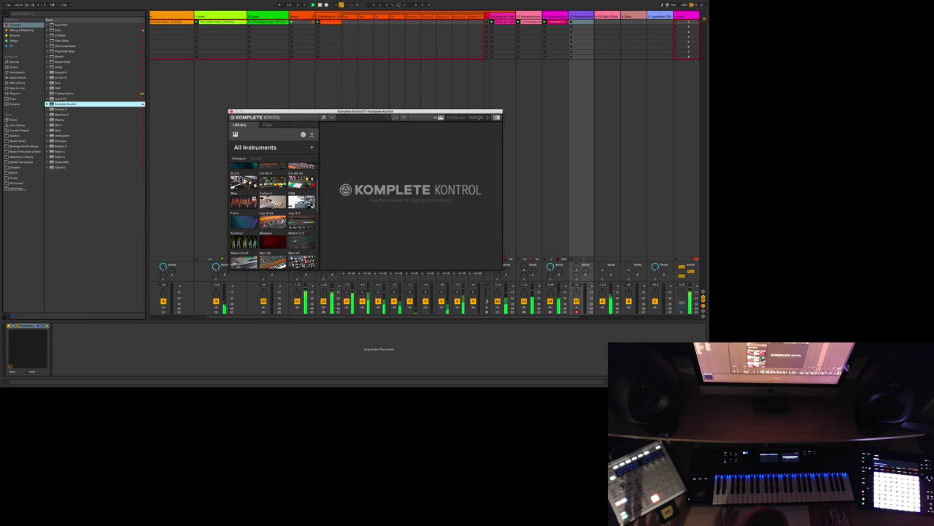
pyautogui.scroll(-6, 273, 216)
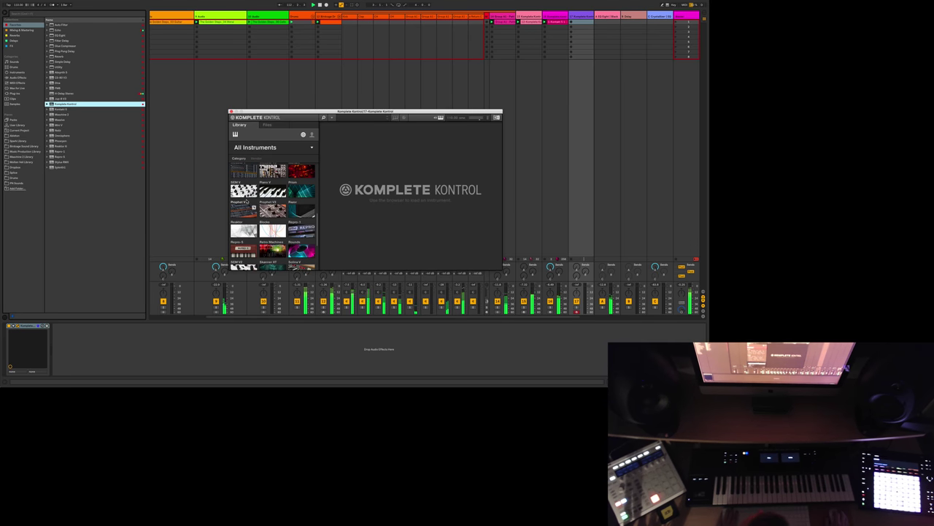
pyautogui.click(310, 186)
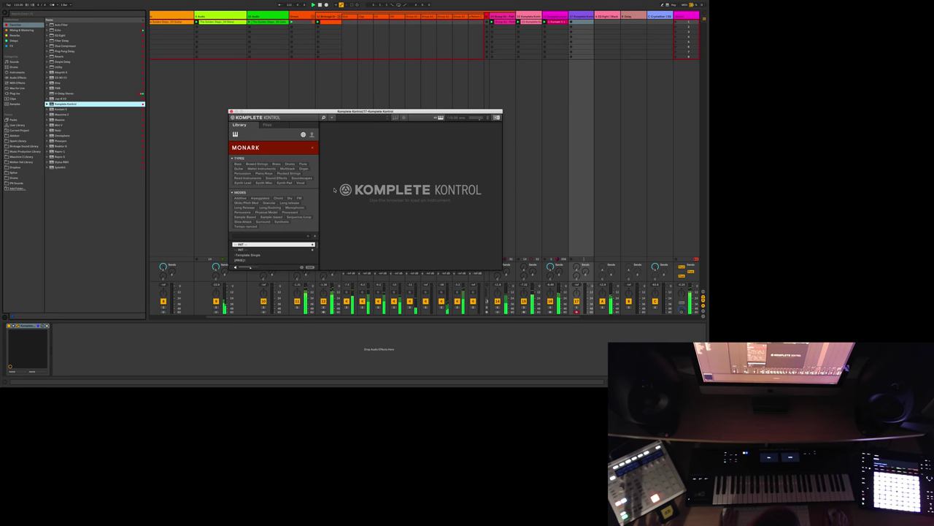
pyautogui.doubleClick(281, 244)
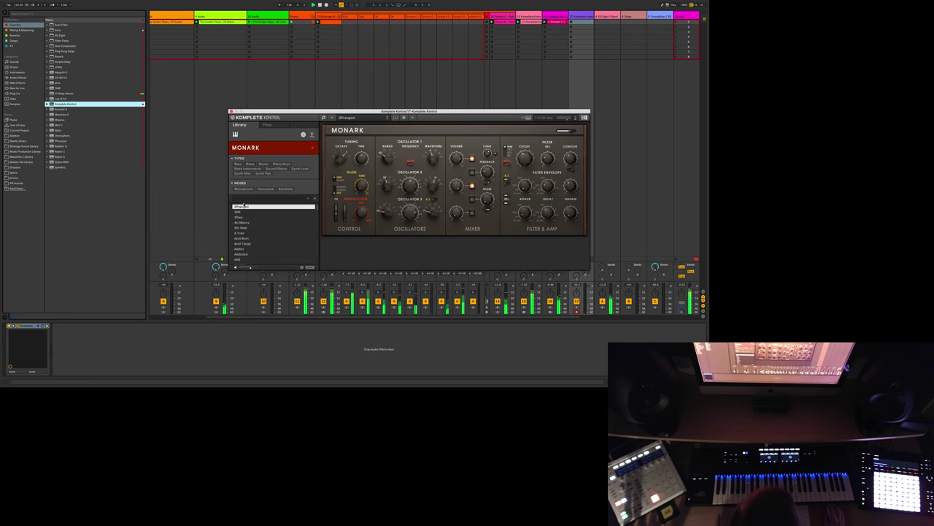
# Step: Reposition the Komplete Kontrol window and load the Monark preset Defined
pyautogui.moveTo(270, 114); pyautogui.dragTo(216, 97)
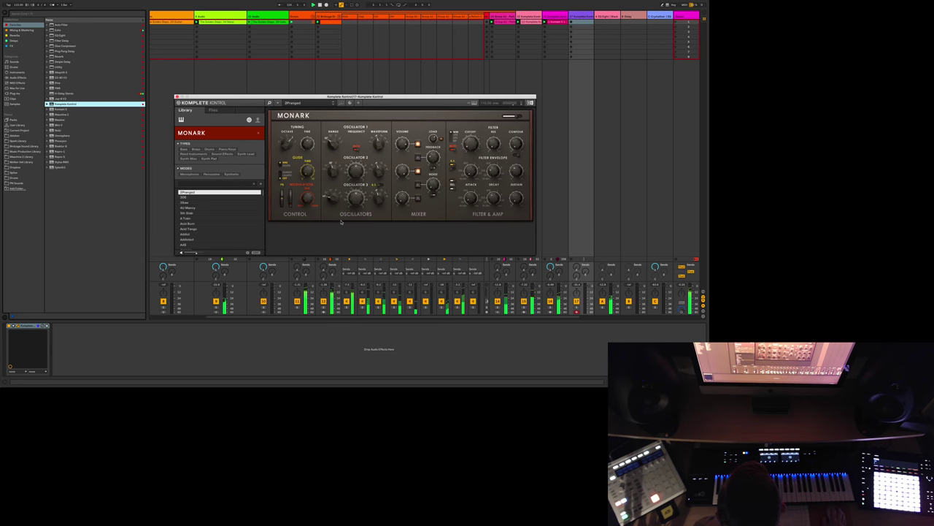
pyautogui.scroll(-10, 215, 219)
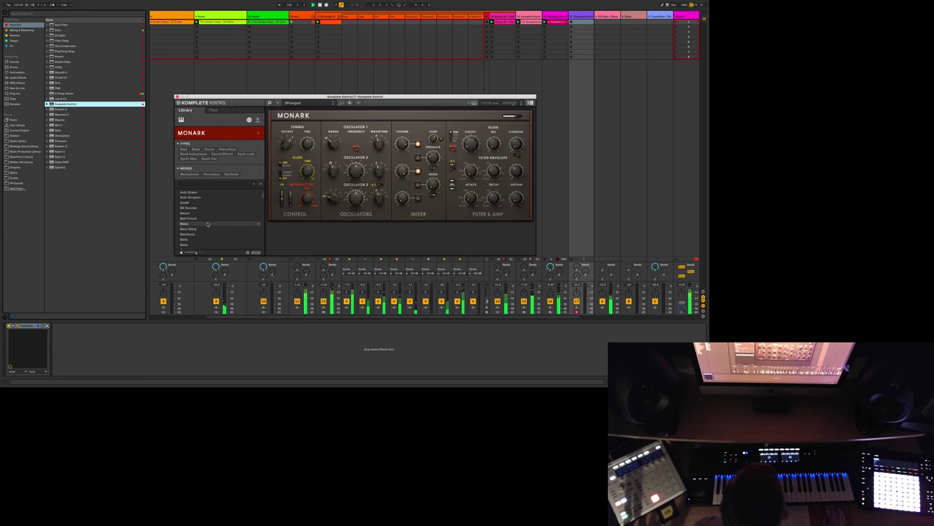
pyautogui.click(187, 193)
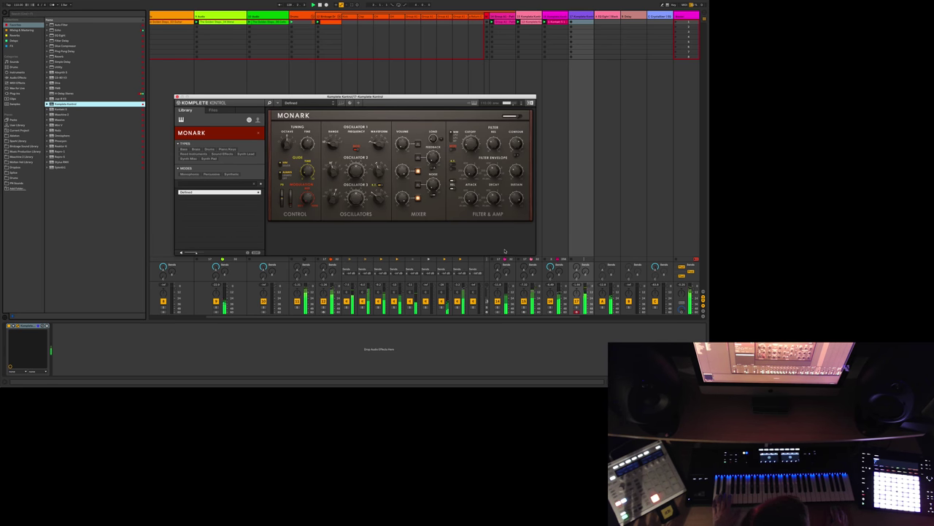
# Step: Adjust the volume of the new Monark track in the mixer
pyautogui.click(497, 284)
pyautogui.moveTo(497, 284); pyautogui.dragTo(497, 283)
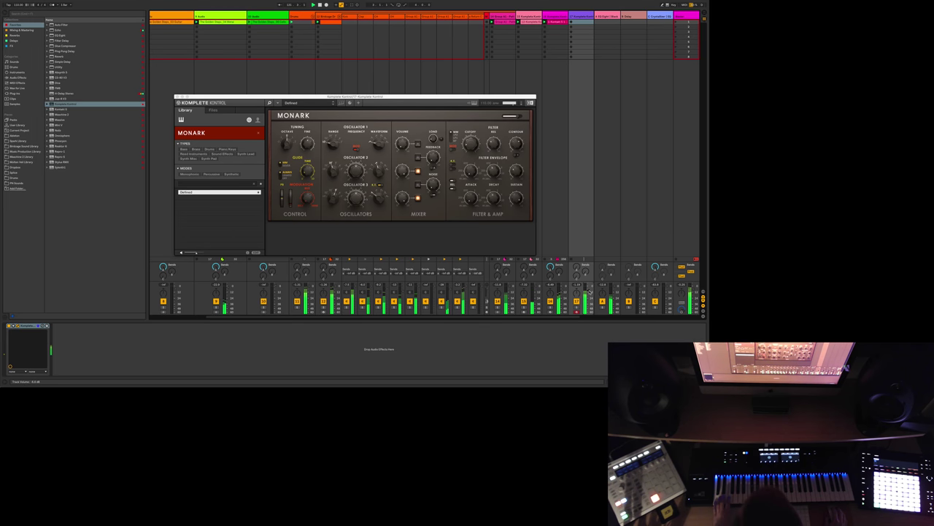
pyautogui.click(505, 233)
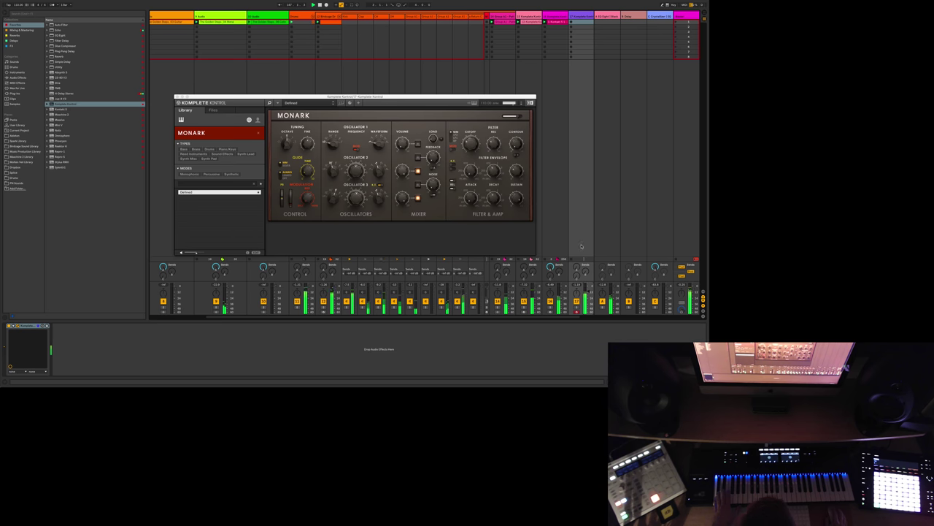
# Step: Add an EQ Eight after Monark and make its first band a low cut
pyautogui.hscroll(-3, 284, 65)
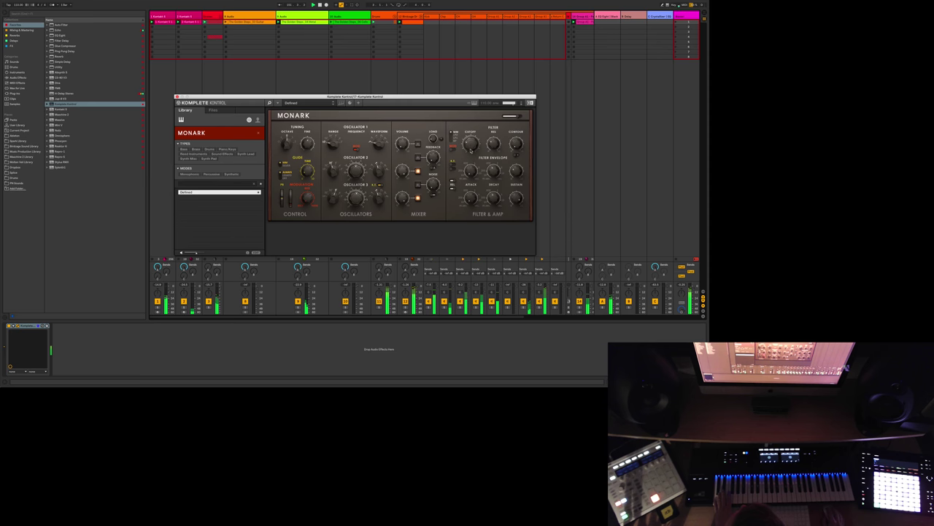
pyautogui.click(33, 31)
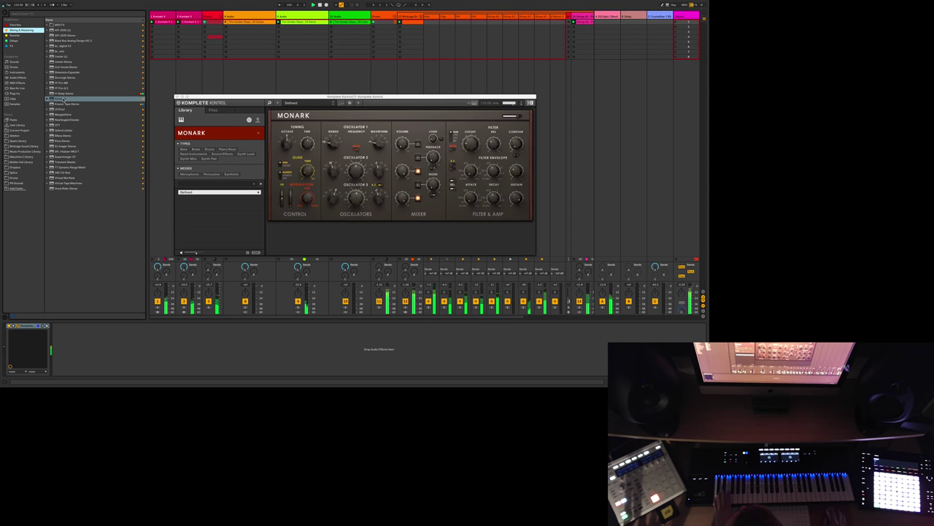
pyautogui.click(26, 25)
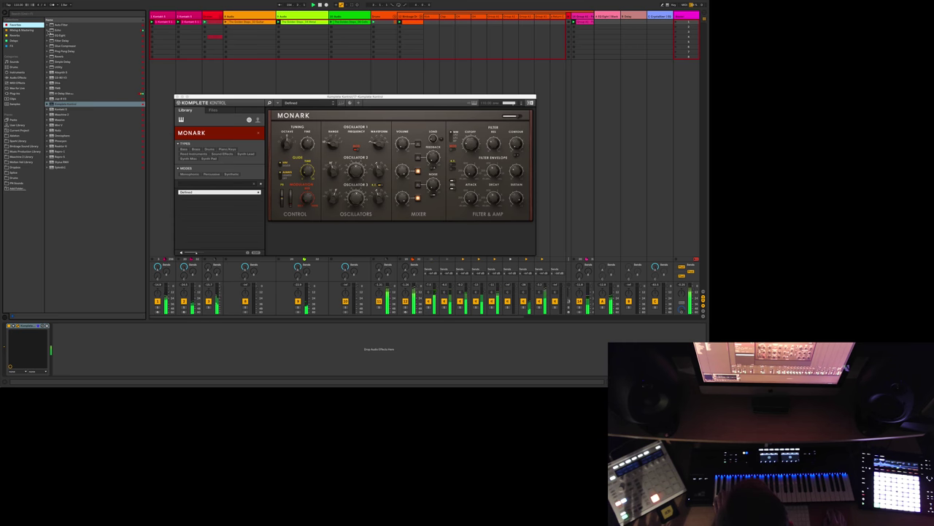
pyautogui.doubleClick(62, 35)
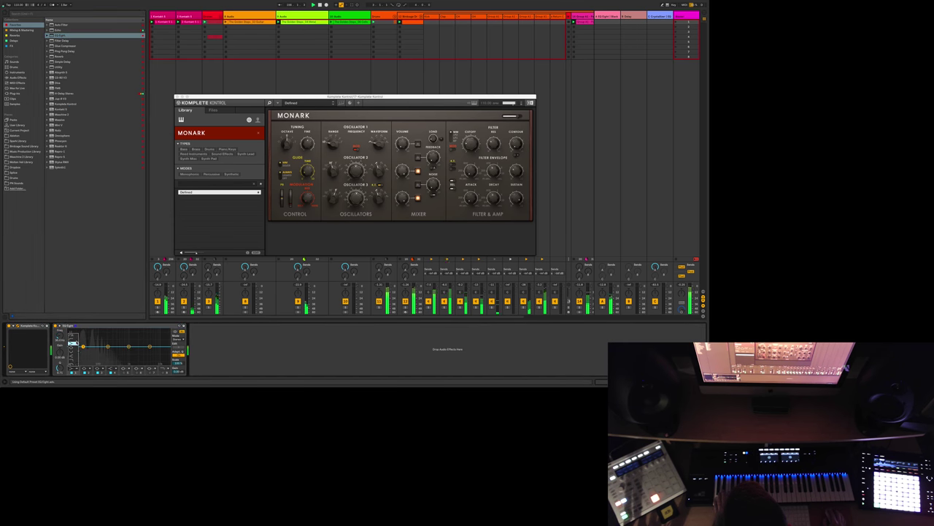
pyautogui.moveTo(73, 338); pyautogui.dragTo(77, 350)
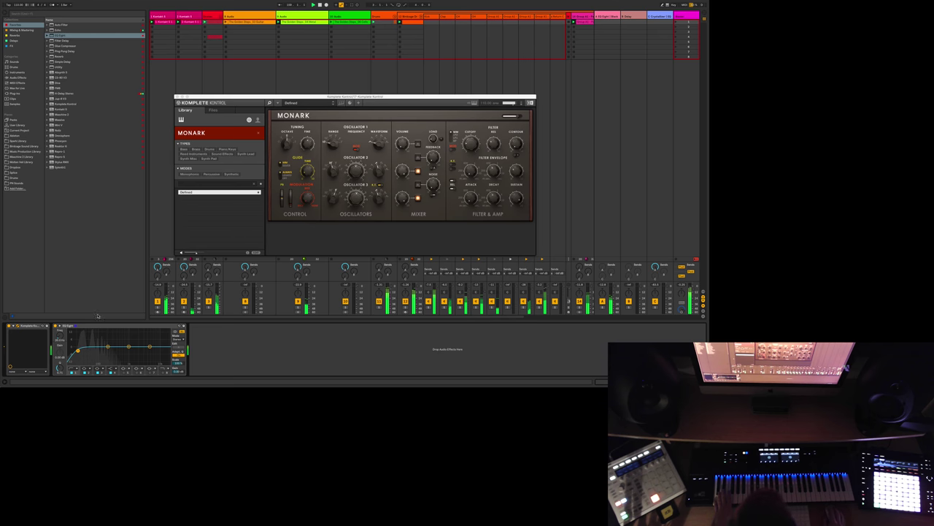
# Step: Add the Kickstart sidechain effect after the Monark track's EQ Eight and close both plug-in windows
pyautogui.click(16, 30)
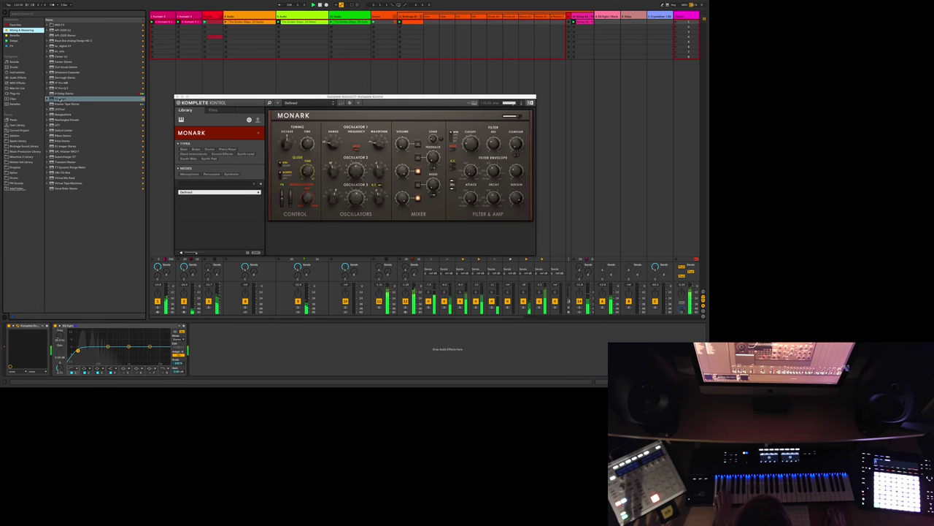
pyautogui.doubleClick(60, 98)
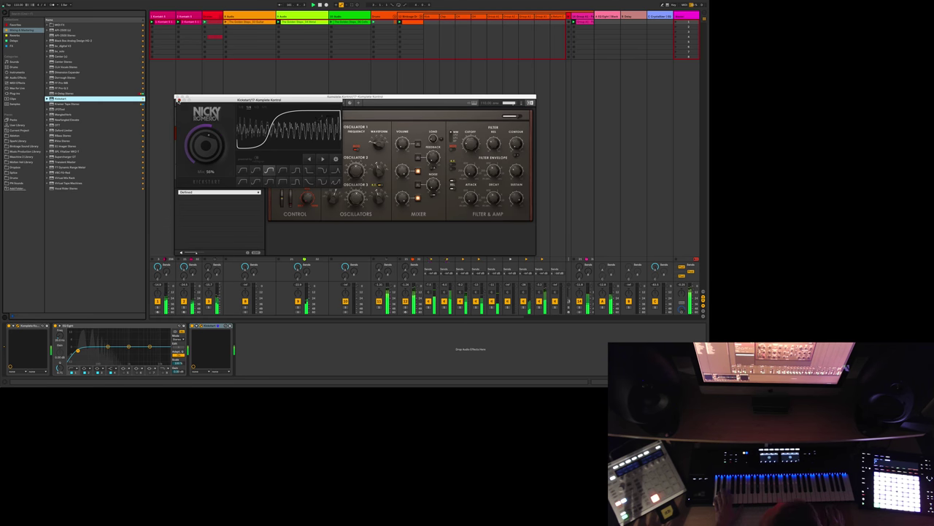
pyautogui.click(178, 99)
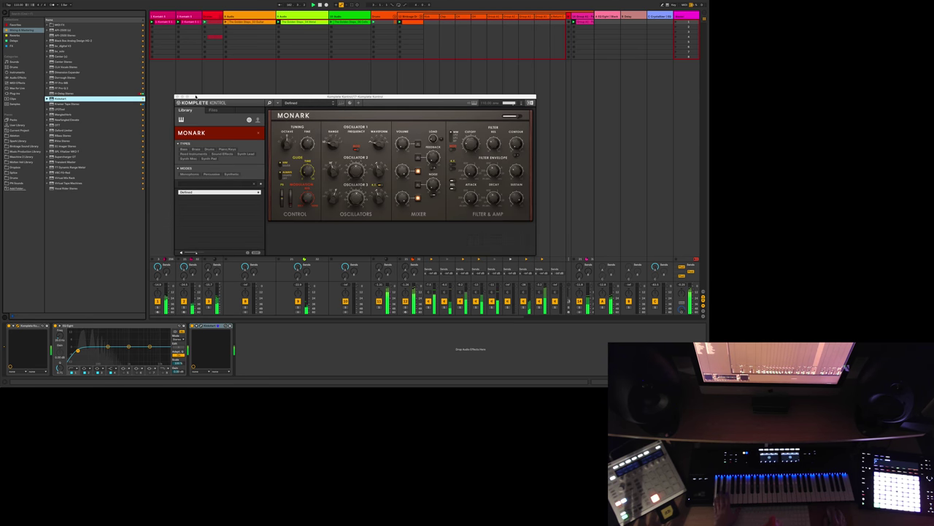
pyautogui.click(175, 96)
# Step: Copy the long-note MIDI clip from track 16 into the first slot of the Monark track
pyautogui.hscroll(3, 484, 64)
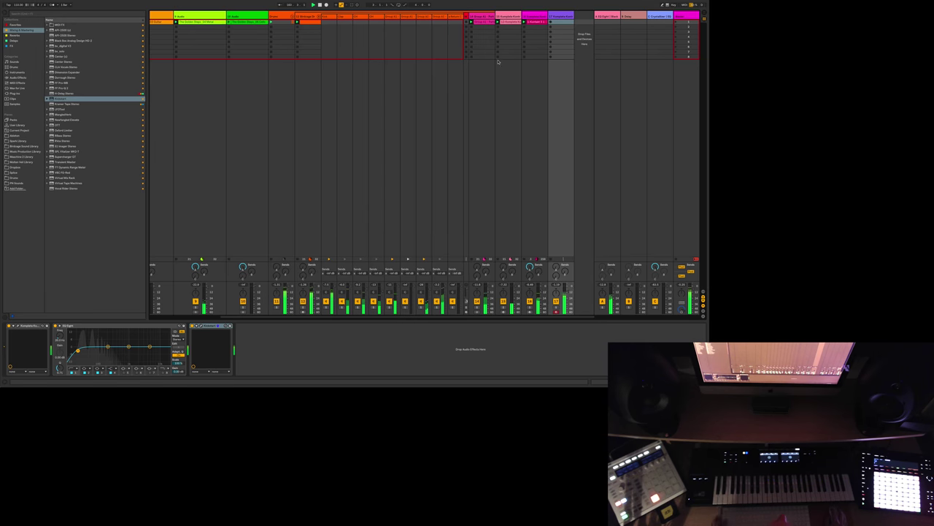
pyautogui.doubleClick(498, 22)
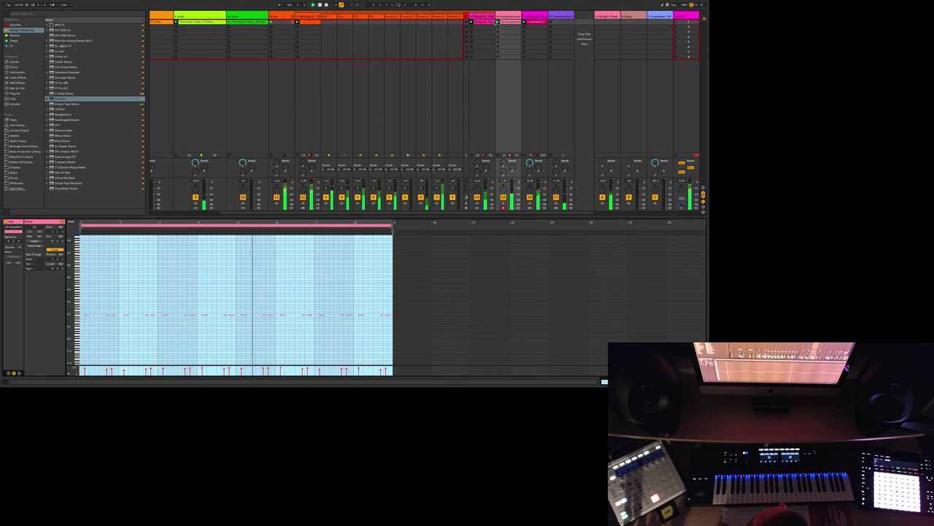
pyautogui.click(541, 22)
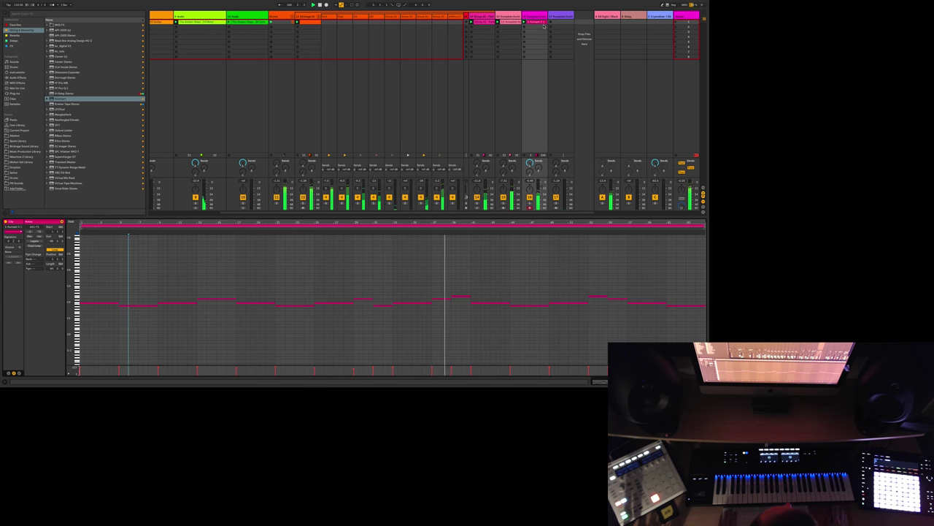
pyautogui.moveTo(540, 22); pyautogui.dragTo(551, 21)
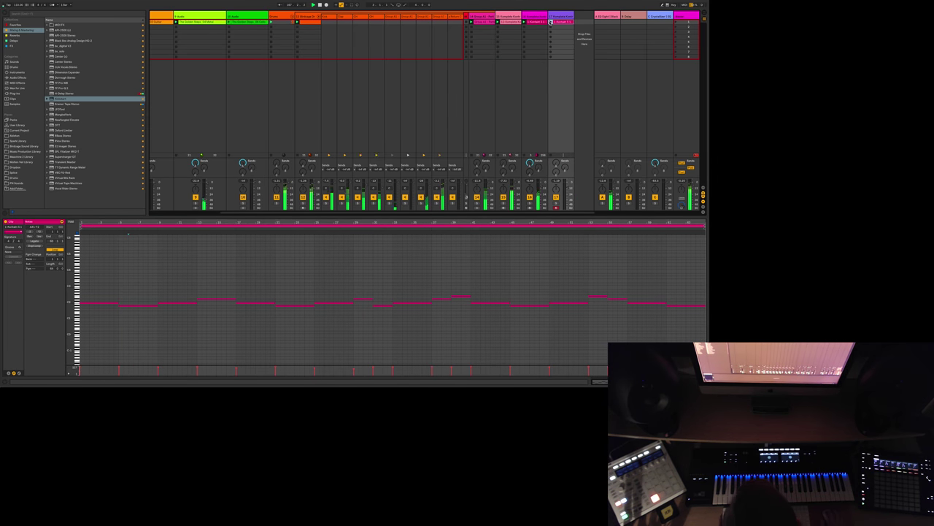
# Step: Review the Vinyl Strip settings on the master track and close the plug-in window
pyautogui.hotkey('shift', 'Tab')
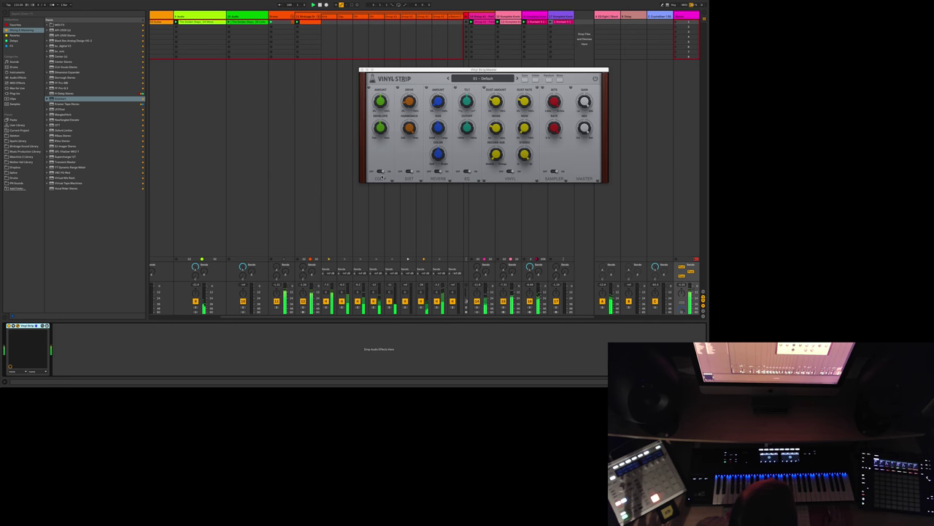
pyautogui.click(409, 100)
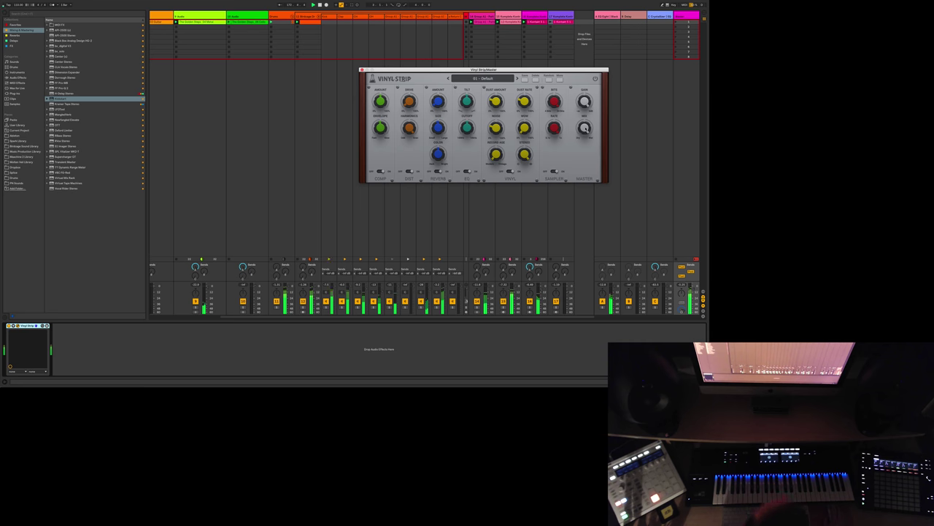
pyautogui.moveTo(585, 128)
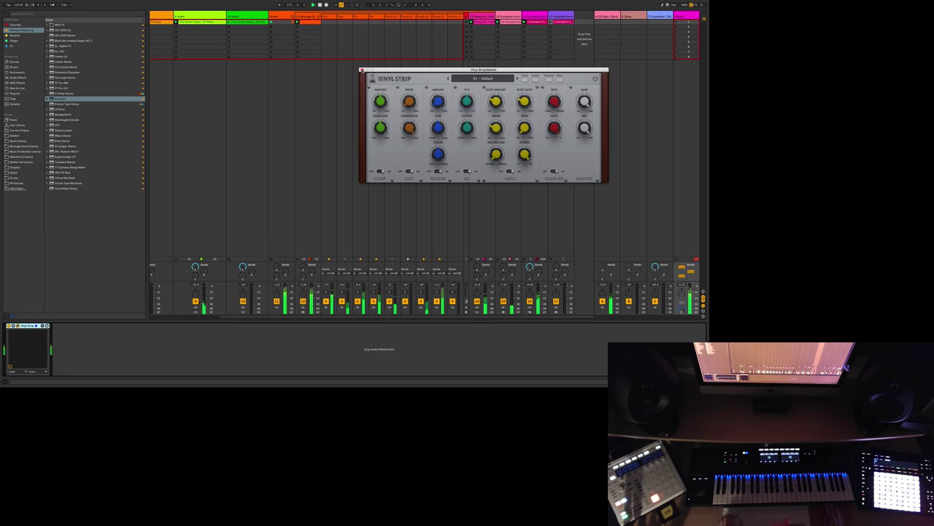
pyautogui.click(361, 69)
# Step: Launch the copied clip on the Monark track and open its MIDI notes
pyautogui.click(562, 16)
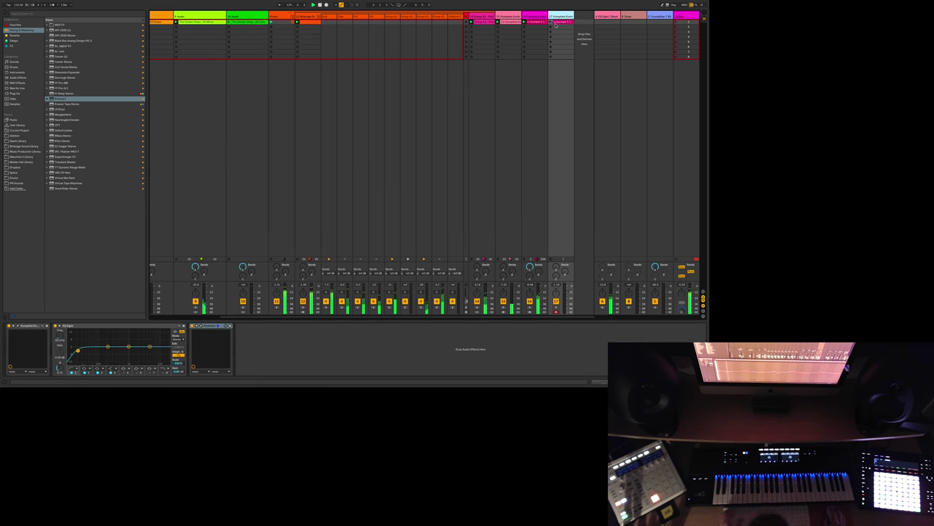
pyautogui.click(557, 22)
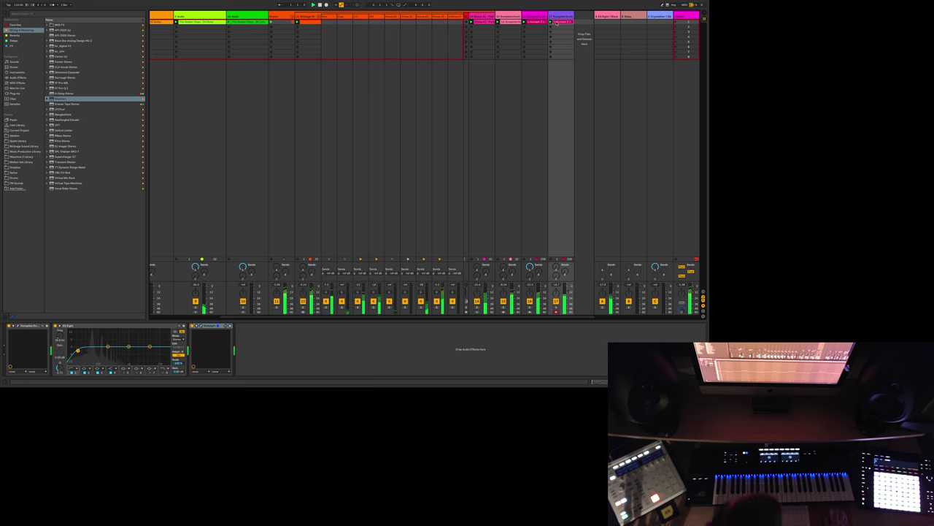
pyautogui.doubleClick(557, 22)
pyautogui.hscroll(-4, 484, 187)
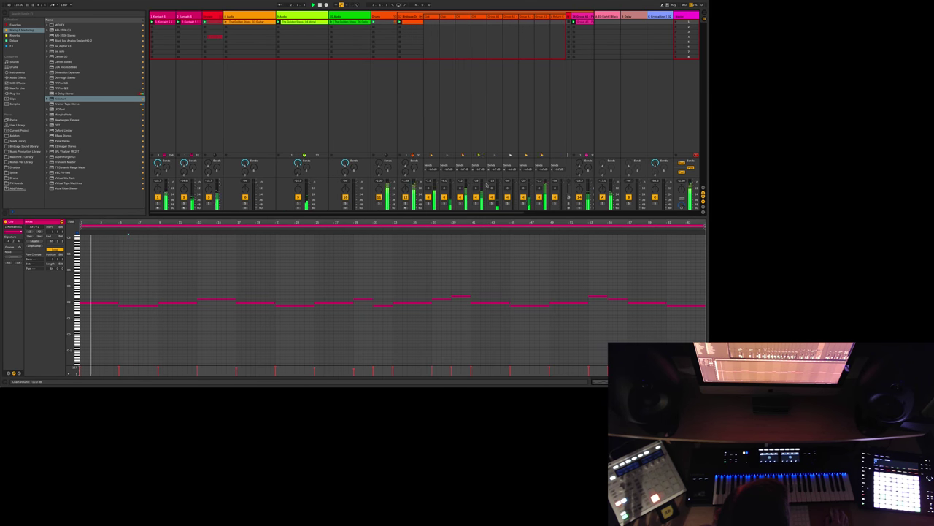
# Step: Insert an EQ Eight on the kick chain of the drum rack, between its sampler and Auto Filter
pyautogui.hscroll(3, 484, 186)
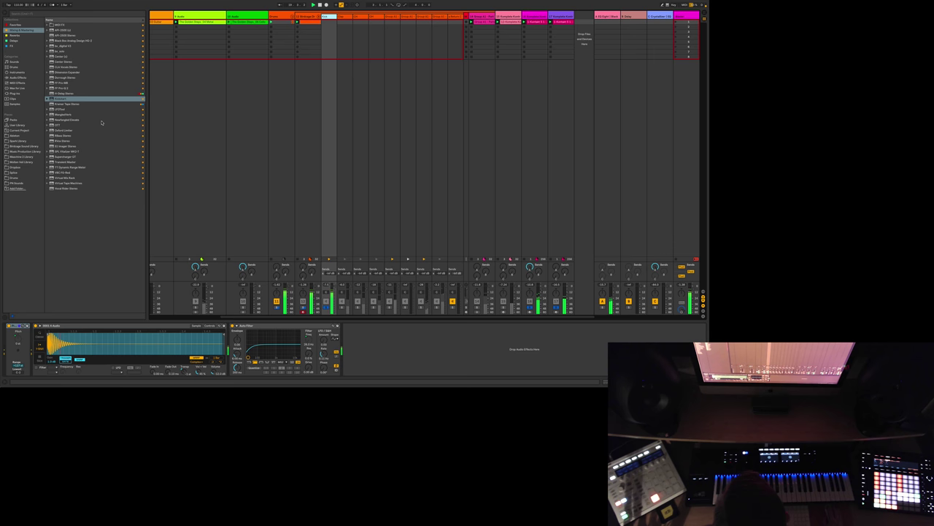
pyautogui.click(15, 25)
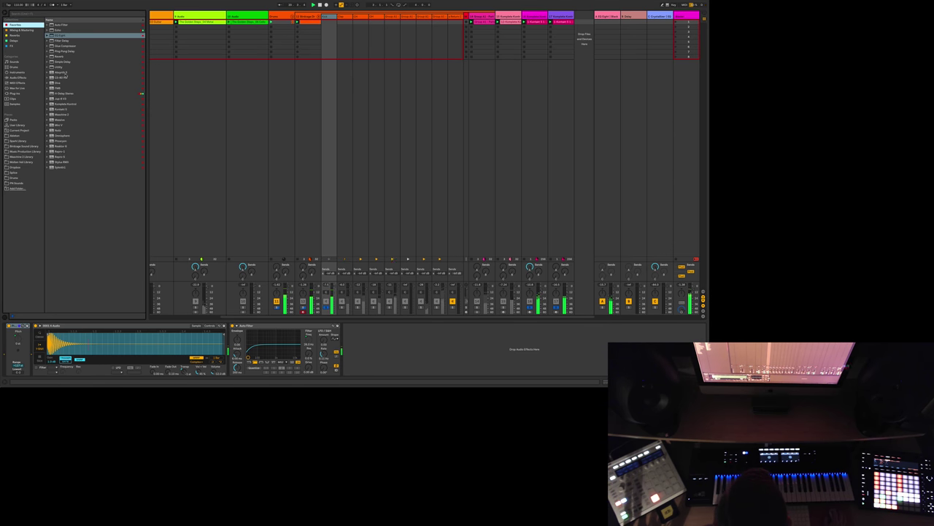
pyautogui.press('Right')
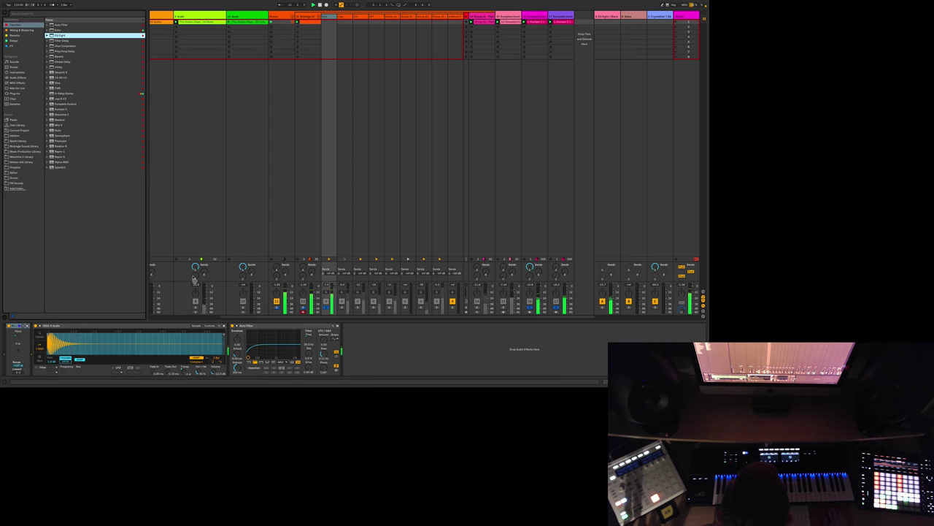
pyautogui.press('Return')
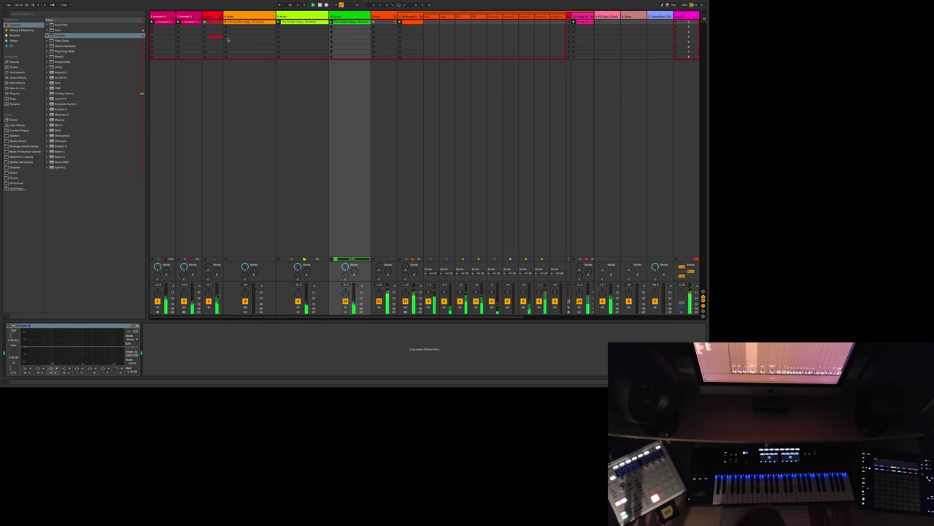
# Step: Select track 8 Audio, check the mixer levels across the set, and fold the Drums group
pyautogui.click(263, 131)
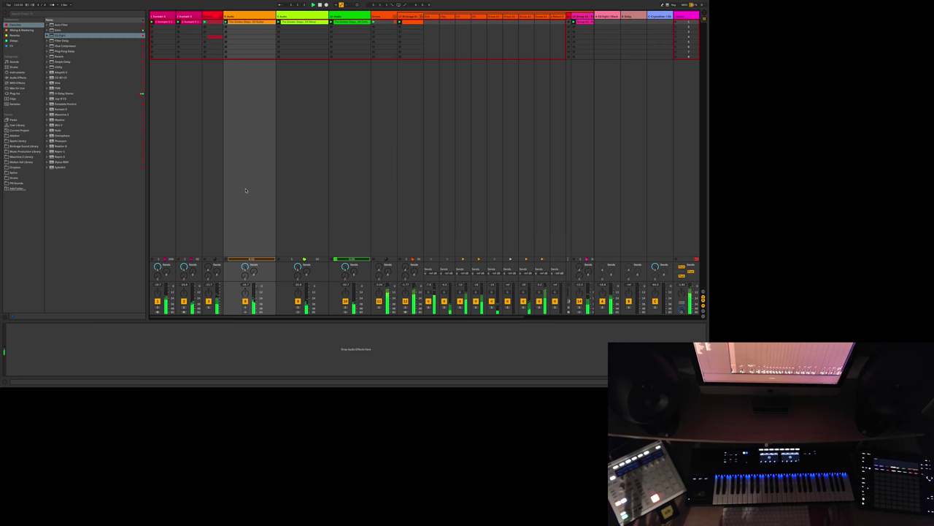
pyautogui.hscroll(3, 256, 178)
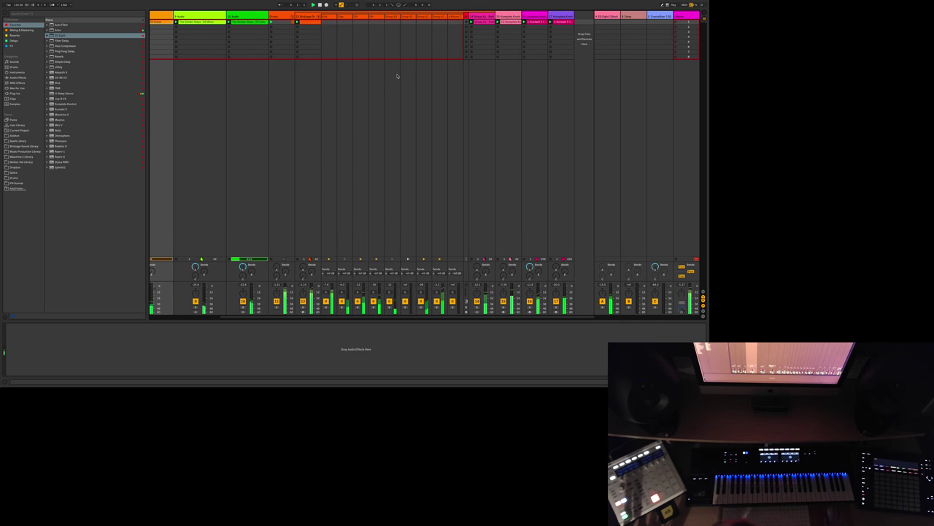
pyautogui.hscroll(-3, 402, 73)
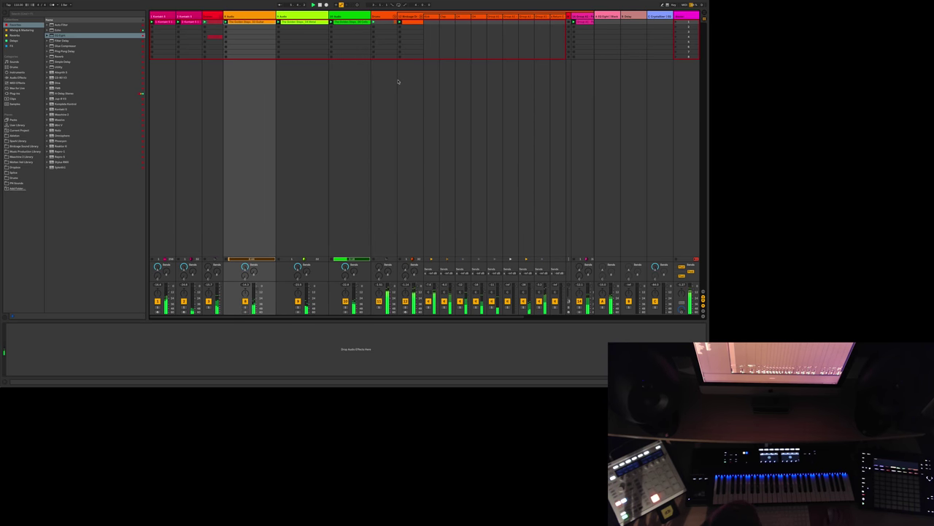
pyautogui.hscroll(3, 398, 81)
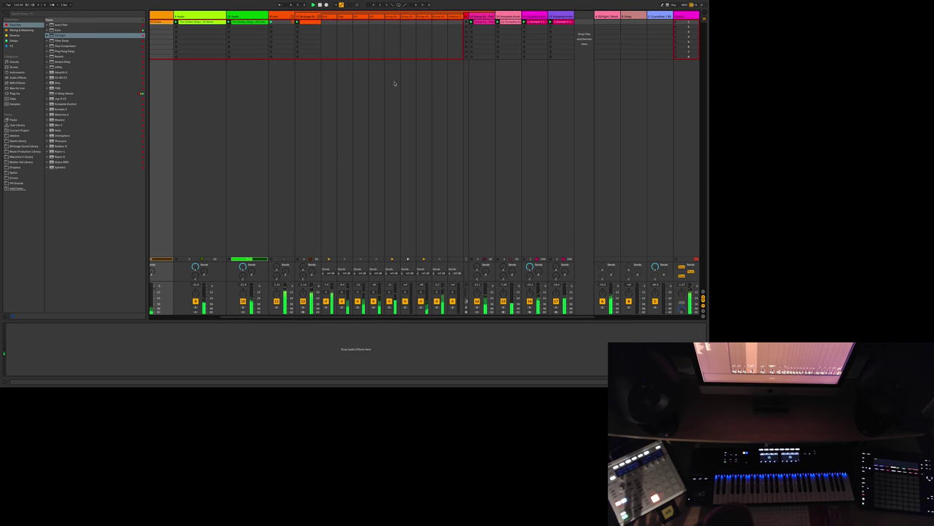
pyautogui.hscroll(-5, 394, 84)
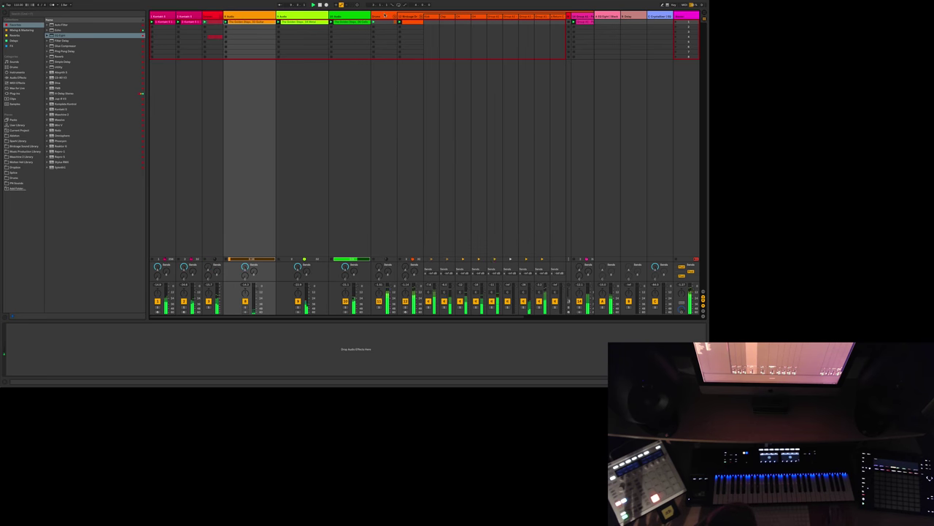
pyautogui.click(395, 16)
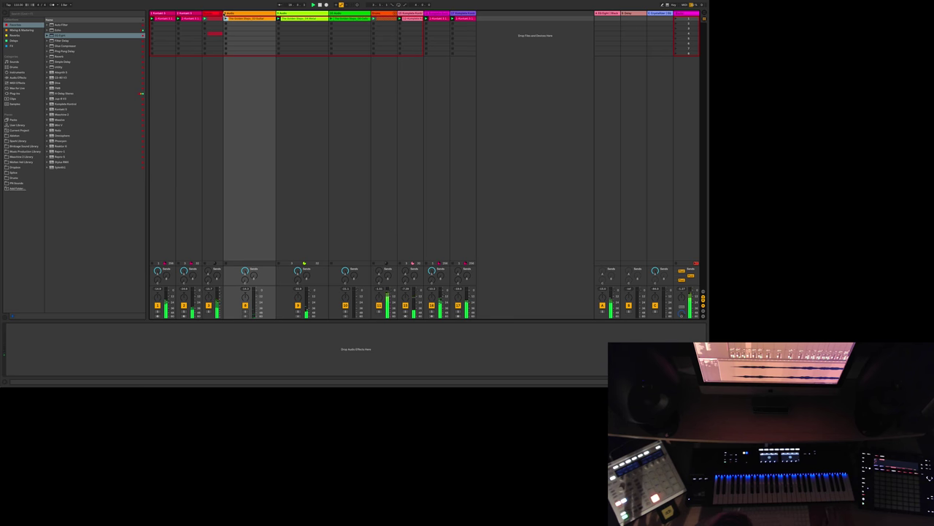
# Step: Launch the first clip on track 4 in the unfolded red group and raise the track's volume
pyautogui.click(232, 21)
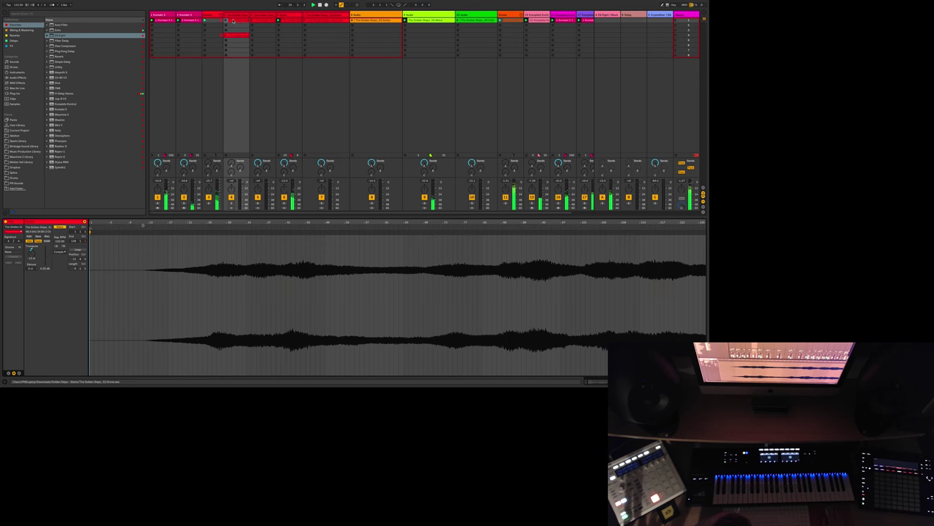
pyautogui.click(259, 21)
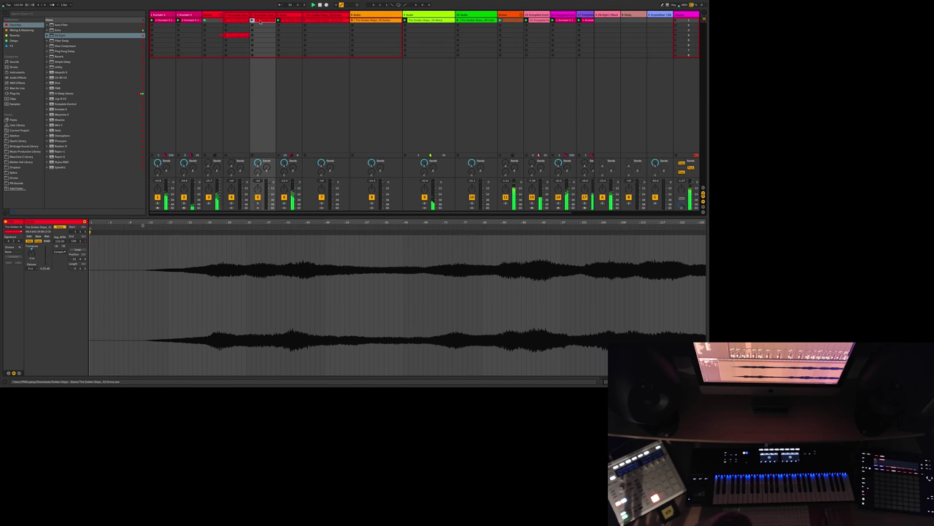
pyautogui.click(241, 21)
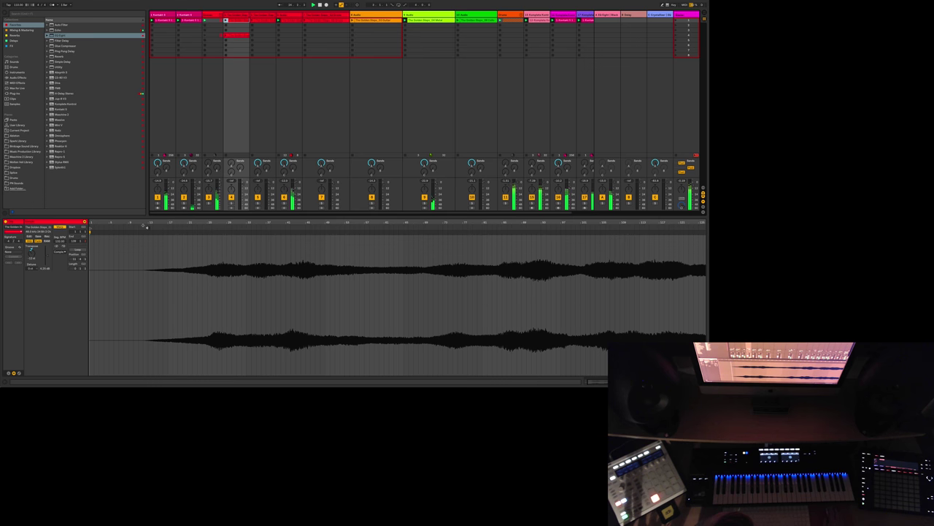
pyautogui.moveTo(243, 194); pyautogui.dragTo(243, 183)
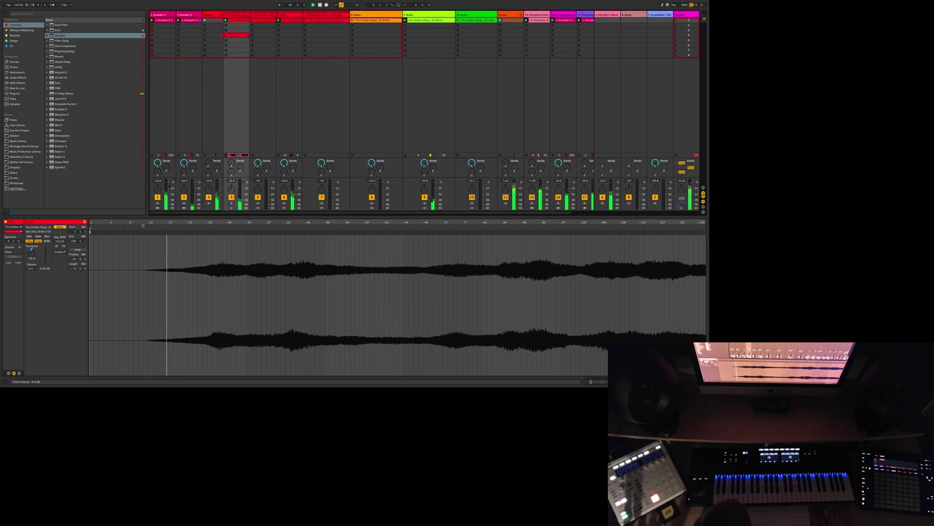
# Step: Solo track 4, the Drums group, track 6 and track 2 to hear these layers together
pyautogui.click(231, 203)
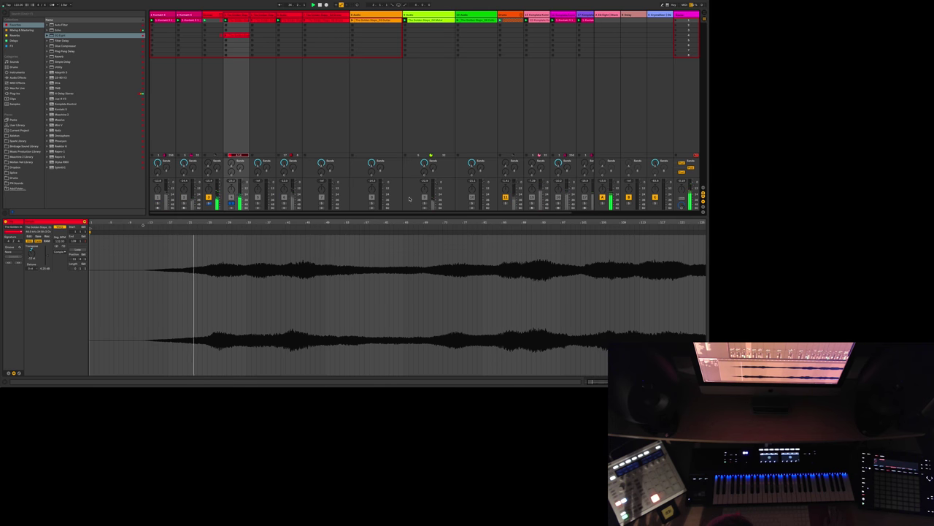
pyautogui.click(506, 203)
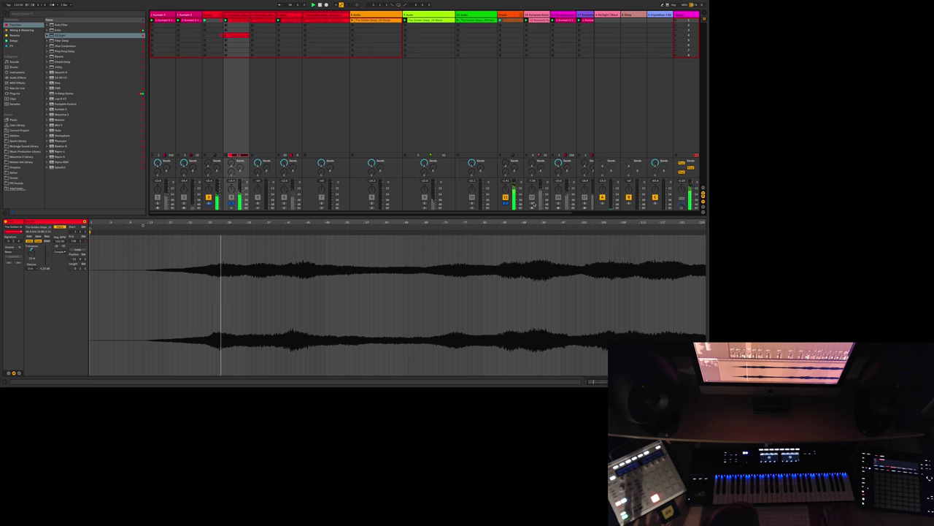
pyautogui.click(284, 204)
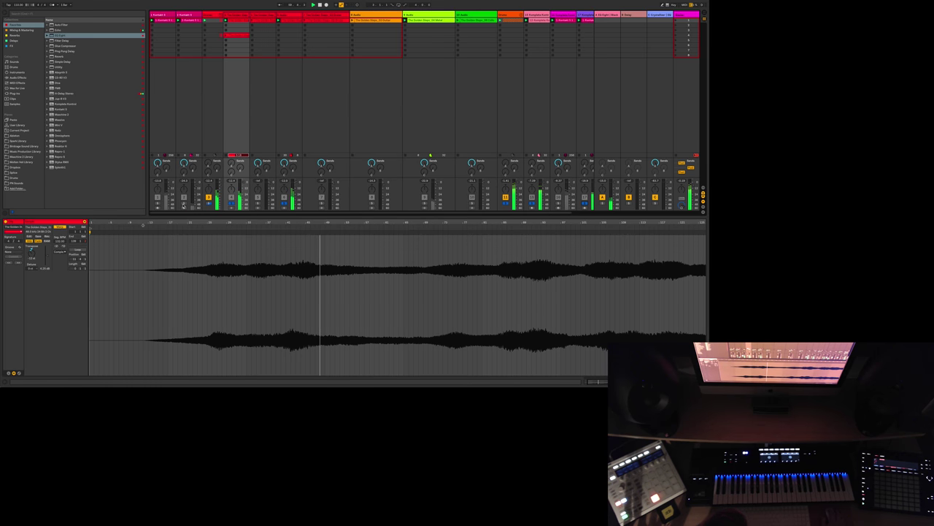
pyautogui.click(183, 205)
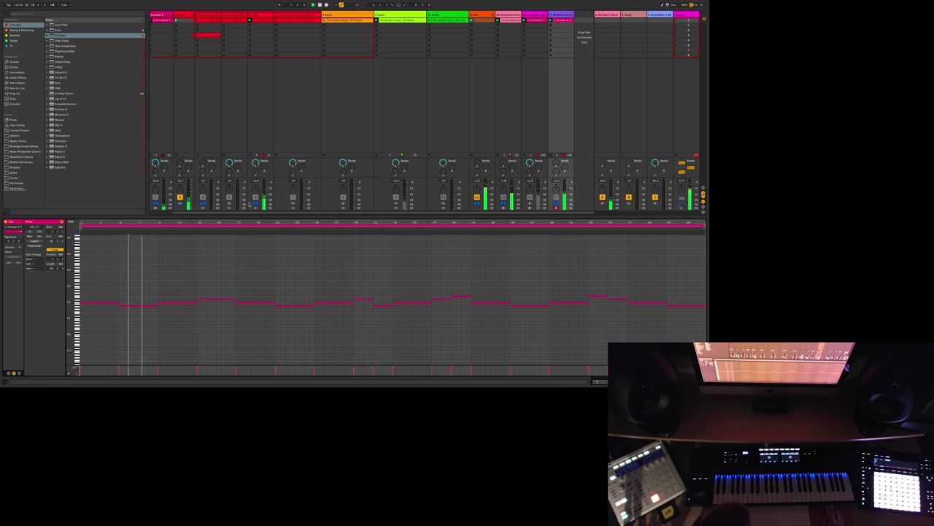
# Step: Launch the long-note MIDI clip on track 14 and check the device chains of track 4 and the red group
pyautogui.click(524, 20)
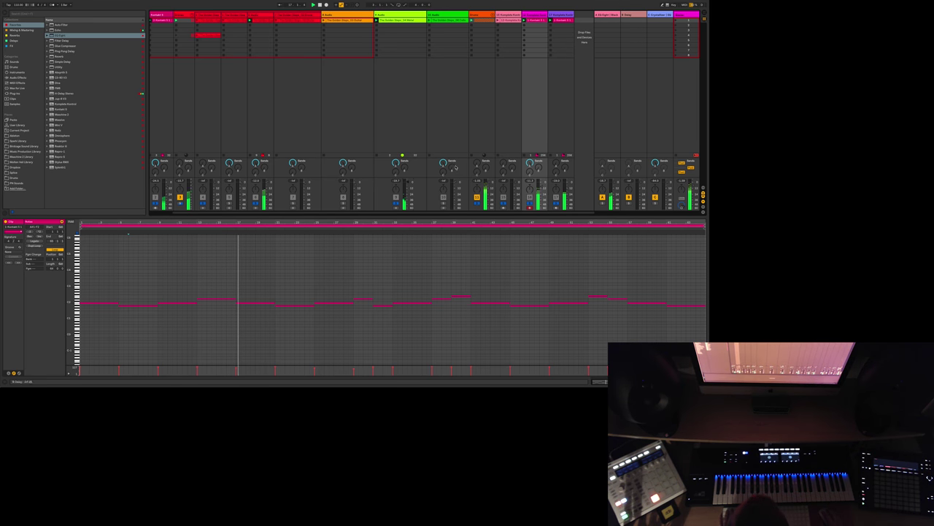
pyautogui.click(203, 16)
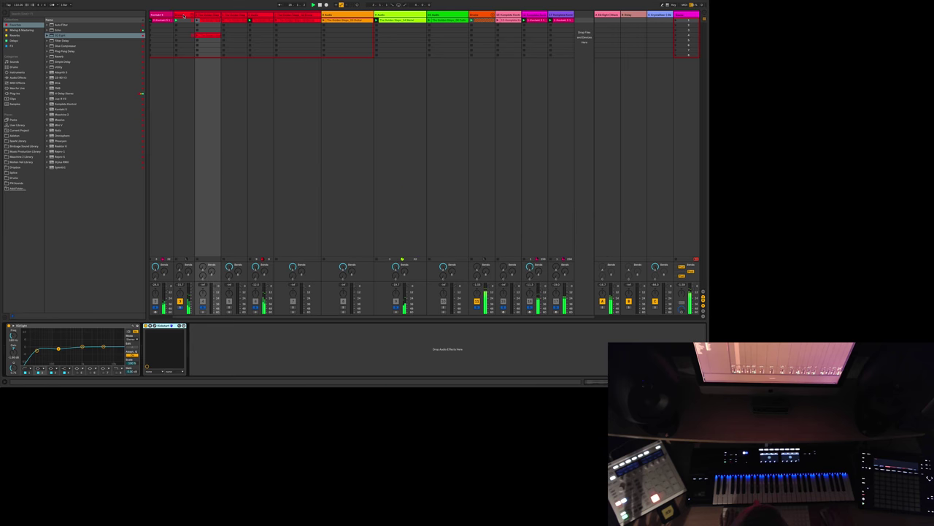
pyautogui.press('Left')
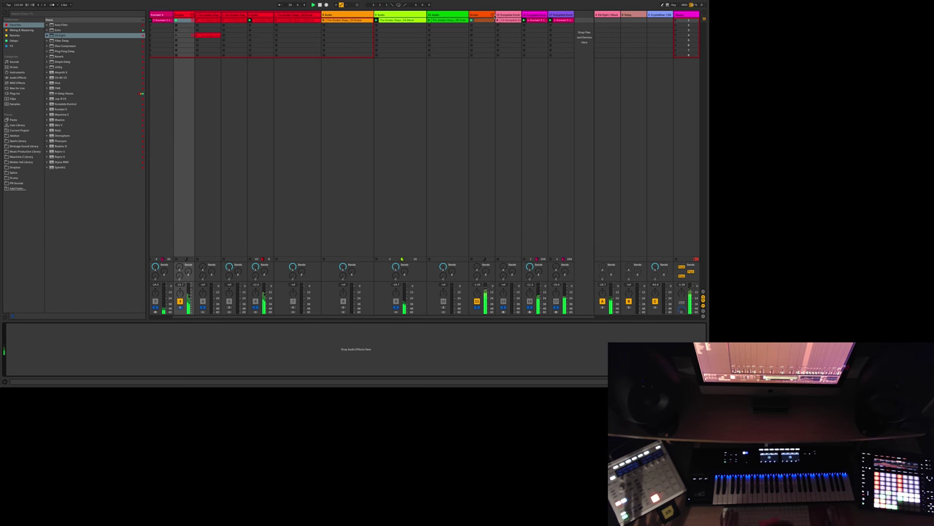
# Step: Select the drum rack track in the unfolded Drums group and search the sample library for "snap"
pyautogui.click(514, 17)
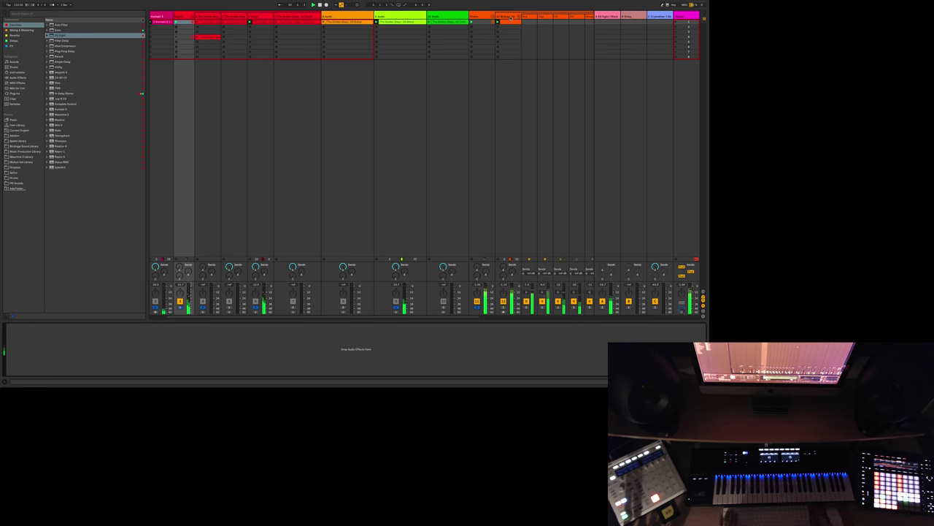
pyautogui.click(509, 22)
pyautogui.hscroll(5, 455, 141)
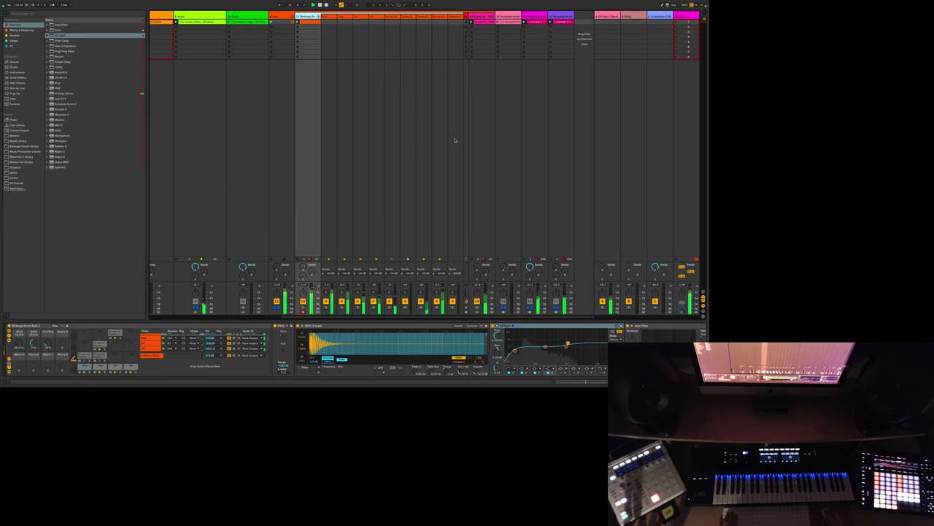
pyautogui.click(19, 14)
pyautogui.write('eq8')
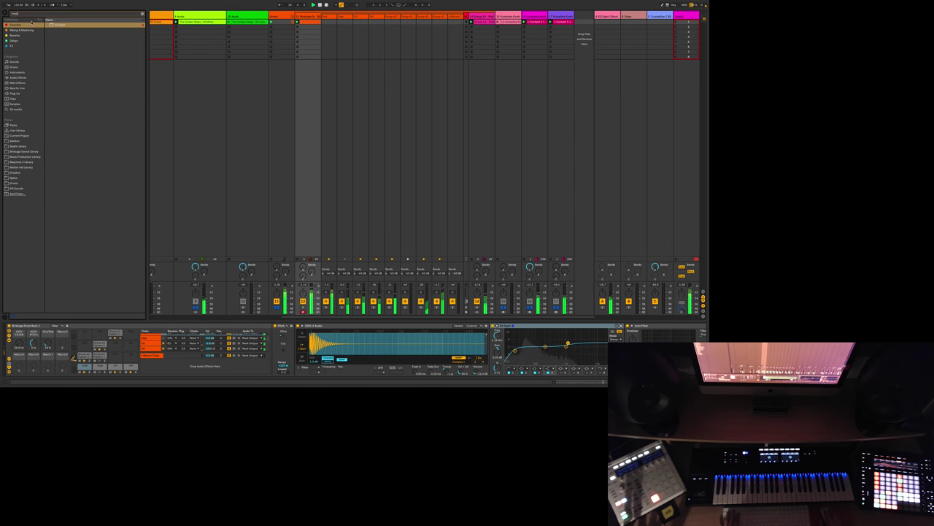
pyautogui.click(16, 104)
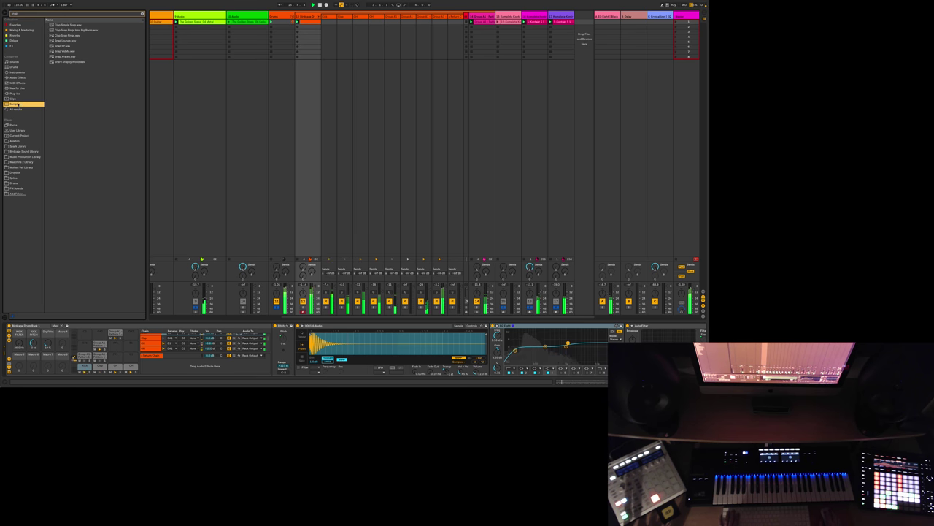
# Step: Audition the first snap samples and try Snap Lounge.wav on an empty drum rack pad
pyautogui.click(71, 29)
pyautogui.click(71, 35)
pyautogui.press('Down')
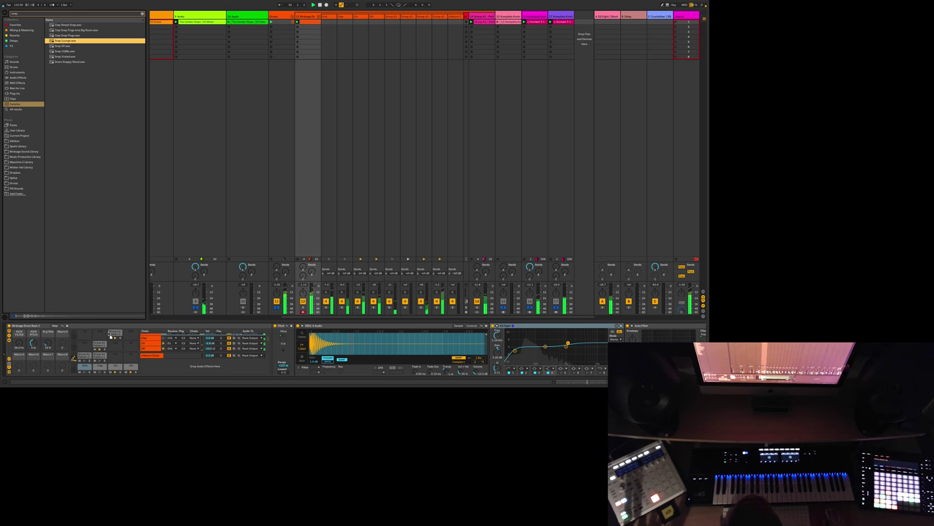
pyautogui.press('Return')
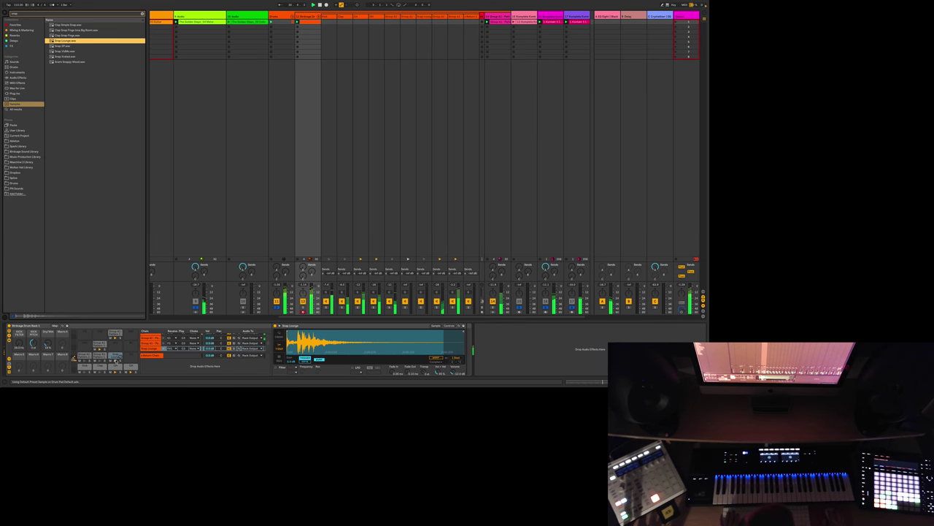
pyautogui.click(116, 359)
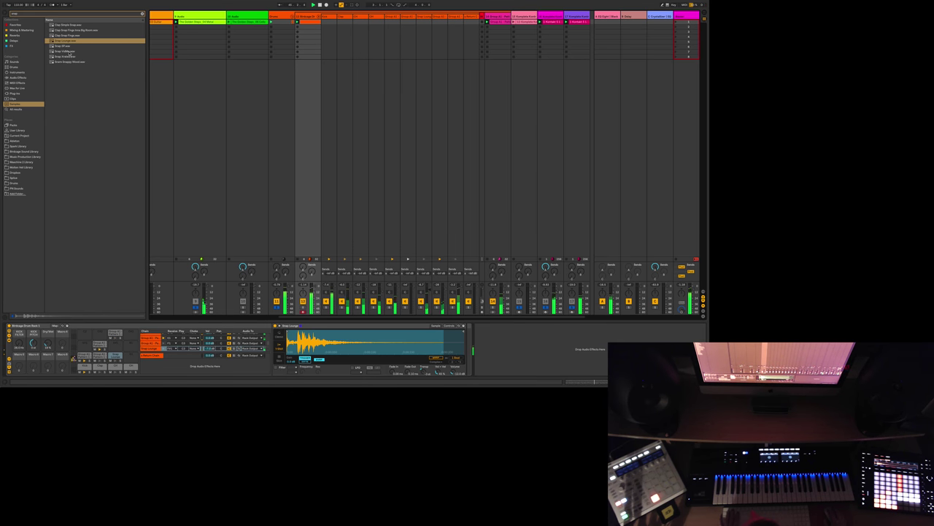
# Step: Audition the other snap samples, put the Clap Snap Big Room sample on the Snap Lounge pad, and resume playback
pyautogui.press('Down')
pyautogui.press('Down')
pyautogui.press('Down')
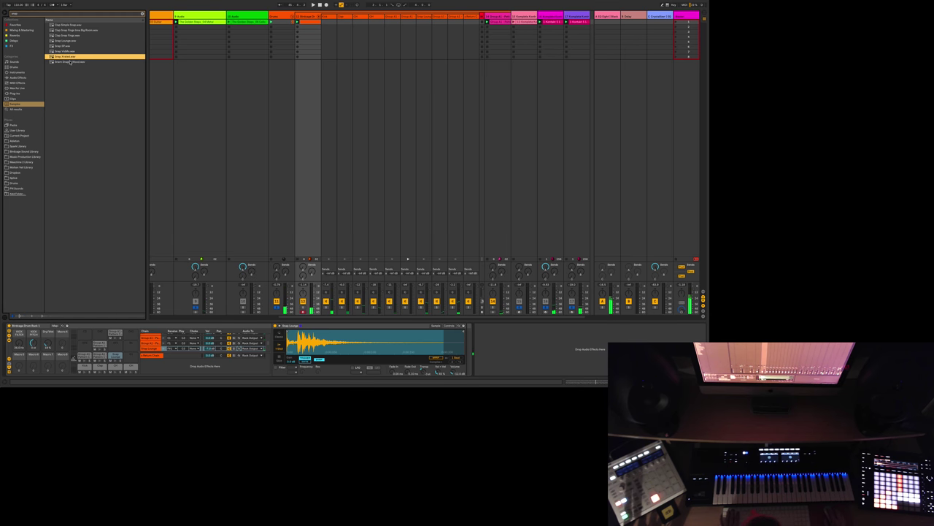
pyautogui.click(69, 62)
pyautogui.click(70, 32)
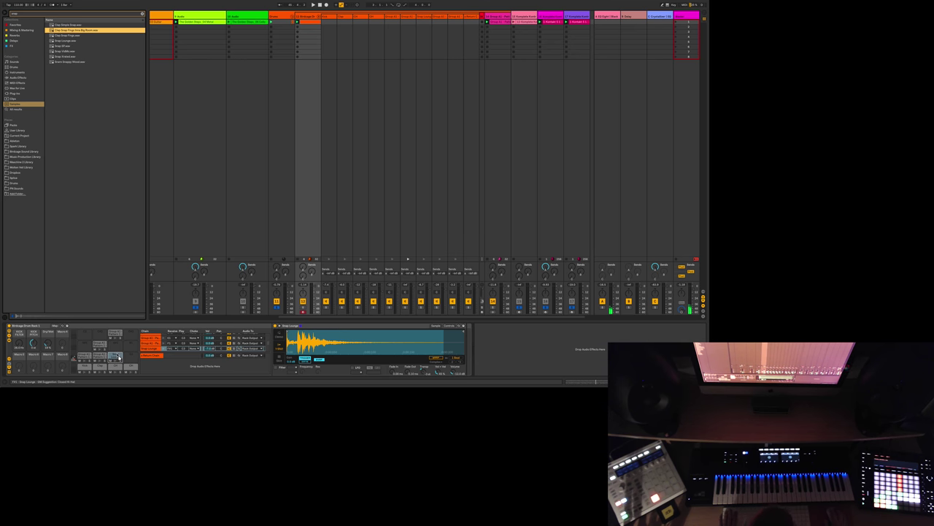
pyautogui.moveTo(119, 356); pyautogui.dragTo(119, 356)
pyautogui.press('space')
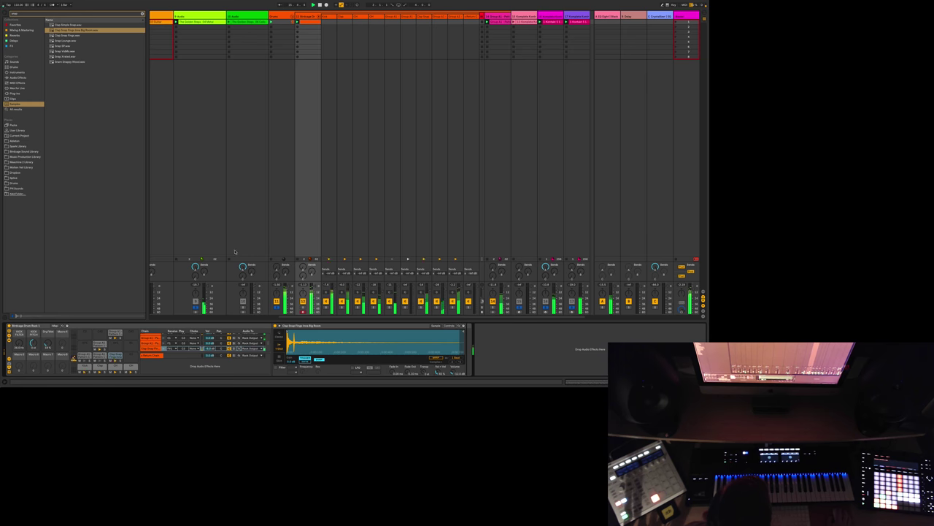
# Step: Adjust the volume of the first Kontakt track and show its device chain
pyautogui.hscroll(-5, 235, 224)
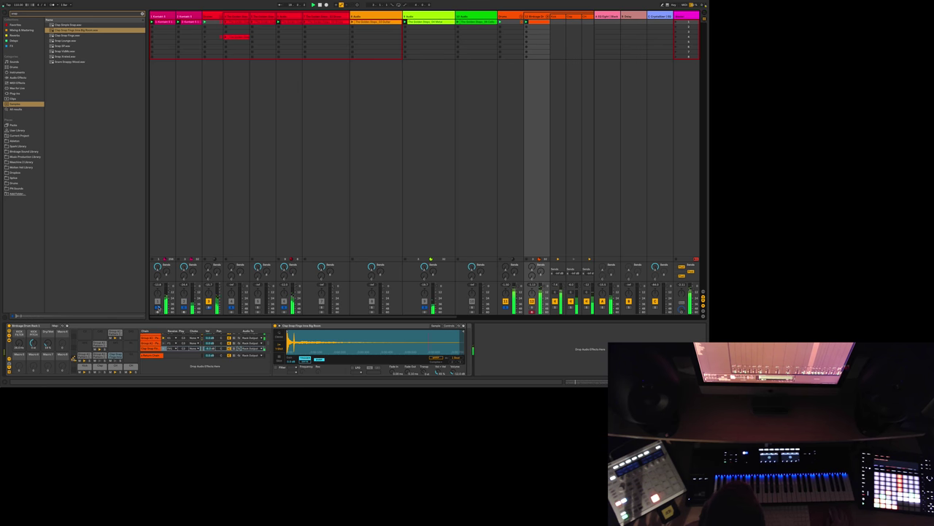
pyautogui.moveTo(171, 294); pyautogui.dragTo(170, 291)
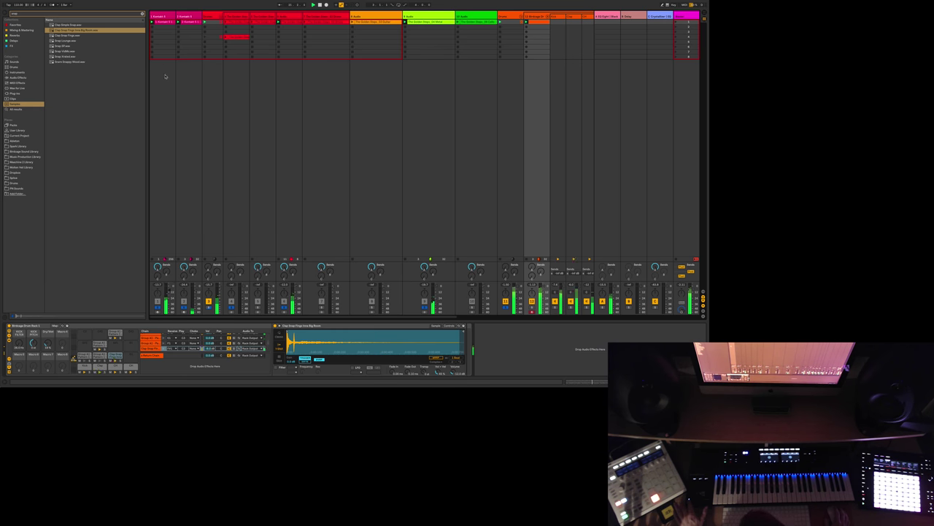
pyautogui.click(166, 33)
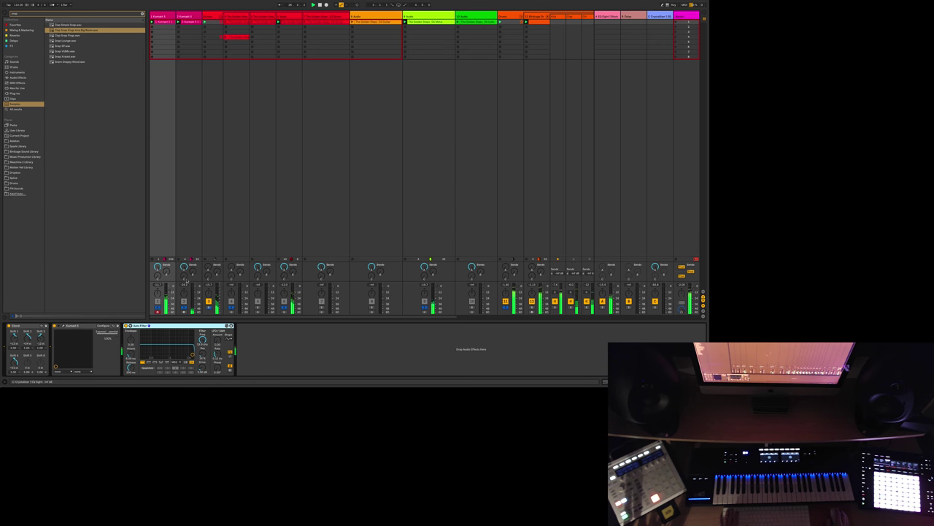
pyautogui.hscroll(3, 292, 194)
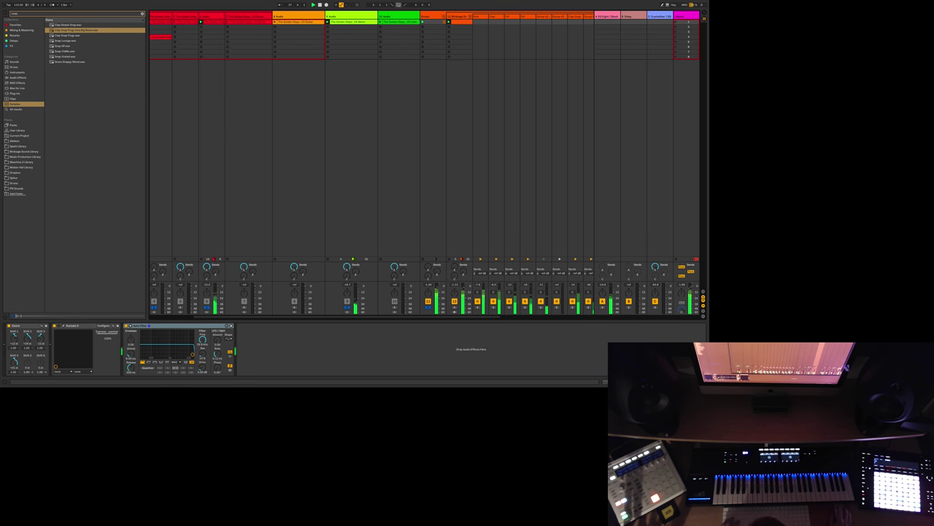
# Step: Insert a new MIDI track after the last Komplete Kontrol track
pyautogui.hscroll(4, 493, 18)
pyautogui.click(559, 16)
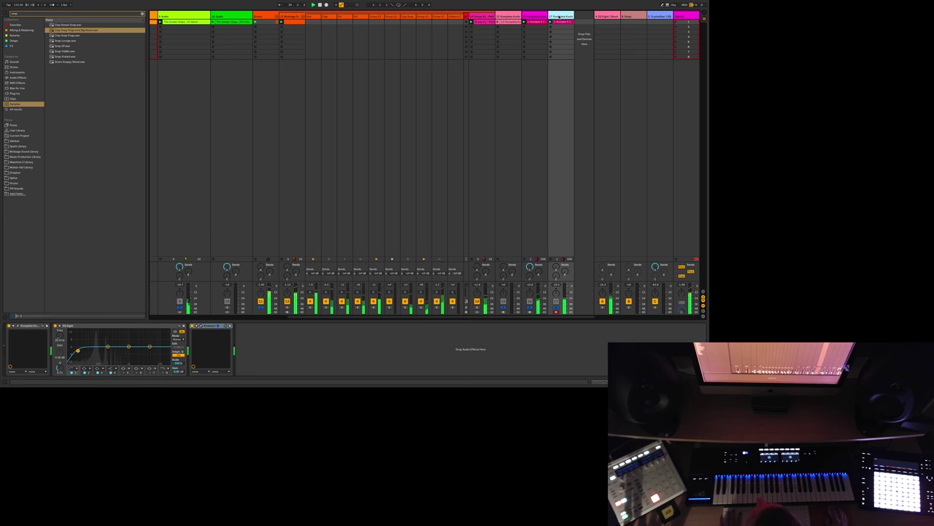
pyautogui.hotkey('ctrl', 'shift', 't')
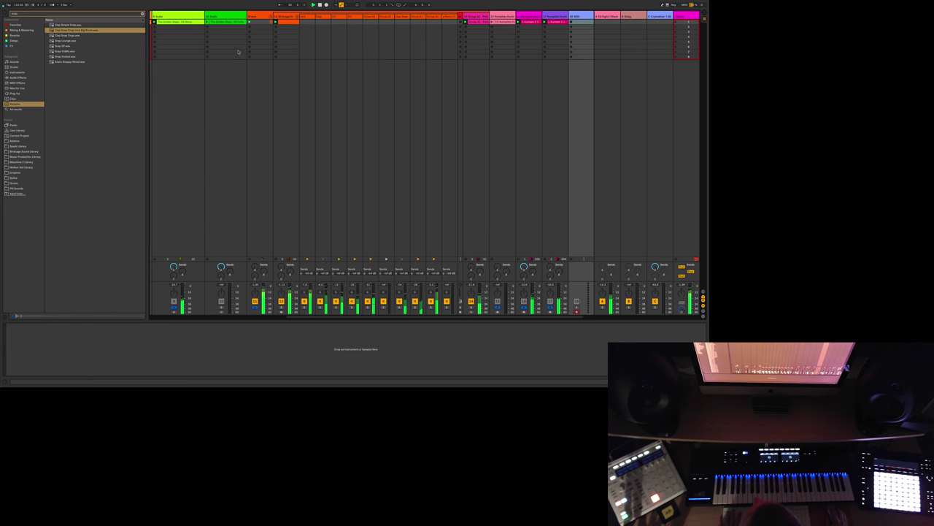
# Step: Clear the library search and load u-he's Repro-1 synth plug-in onto the new MIDI track
pyautogui.press('BackSpace')
pyautogui.press('BackSpace')
pyautogui.press('BackSpace')
pyautogui.press('BackSpace')
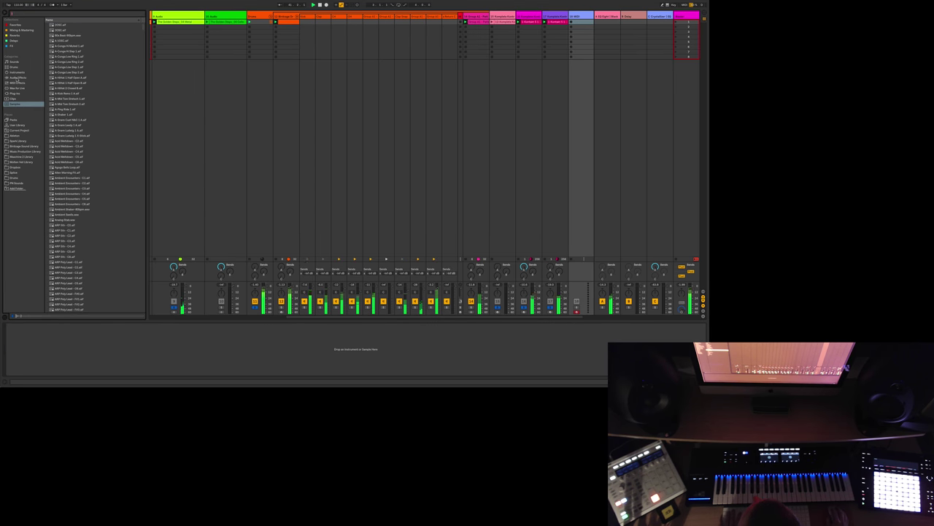
pyautogui.click(29, 93)
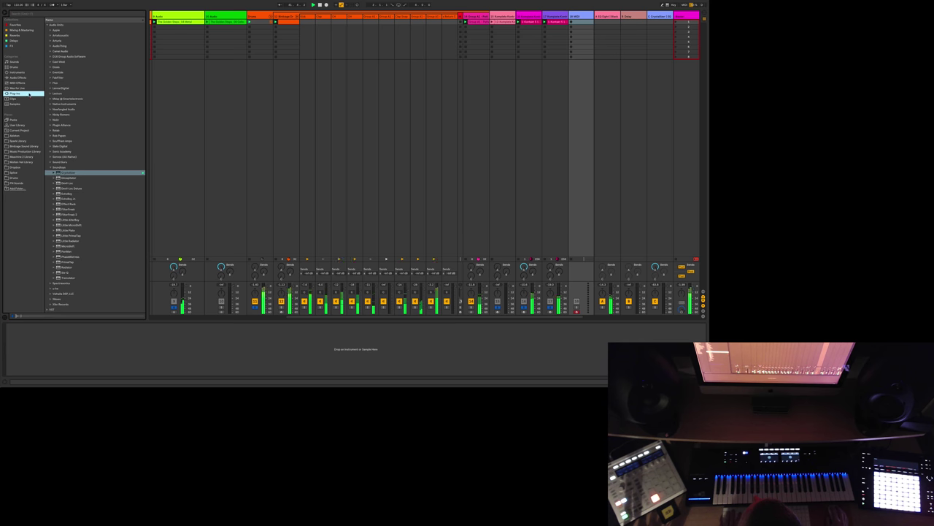
pyautogui.click(52, 168)
pyautogui.click(49, 178)
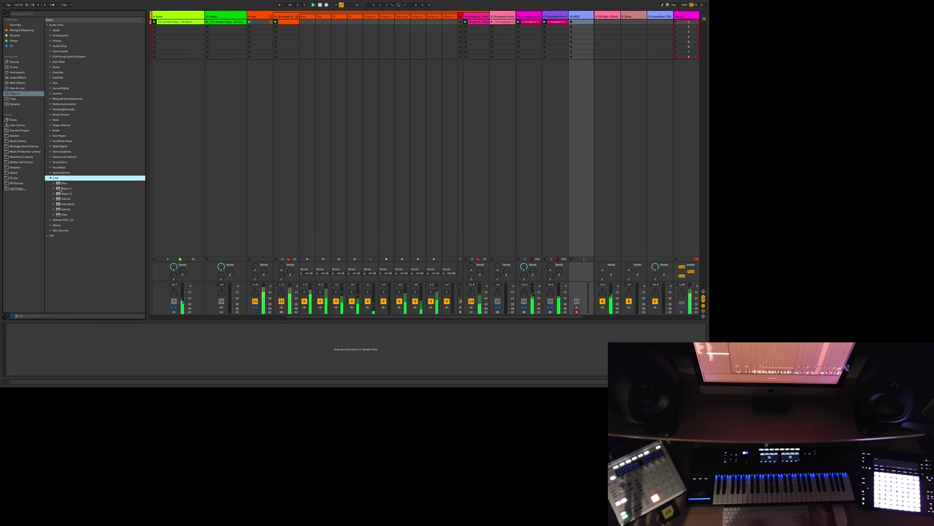
pyautogui.doubleClick(58, 189)
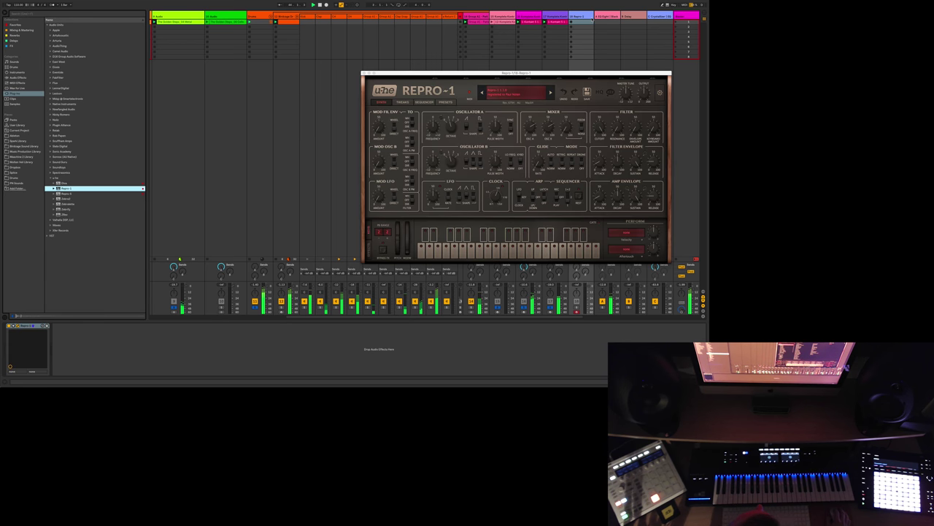
# Step: Try the ARK Soft Cassette and EH Cyborg Chase presets in Repro-1 and load EH Cyborg Dance from the melodic sequence folder
pyautogui.click(446, 102)
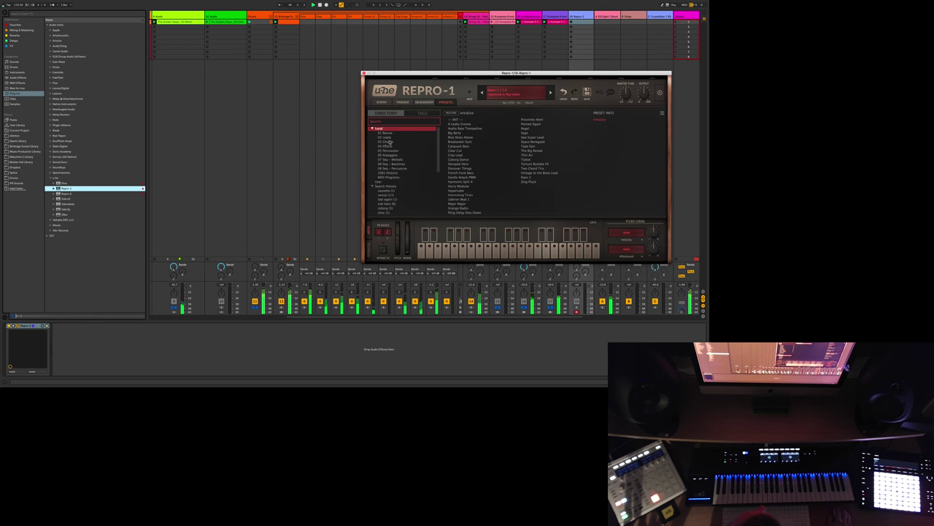
pyautogui.click(385, 191)
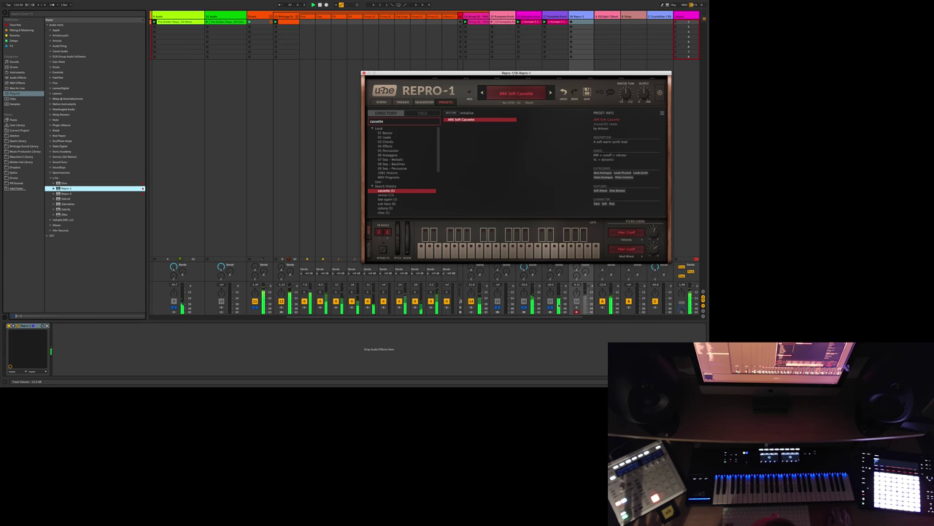
pyautogui.click(497, 254)
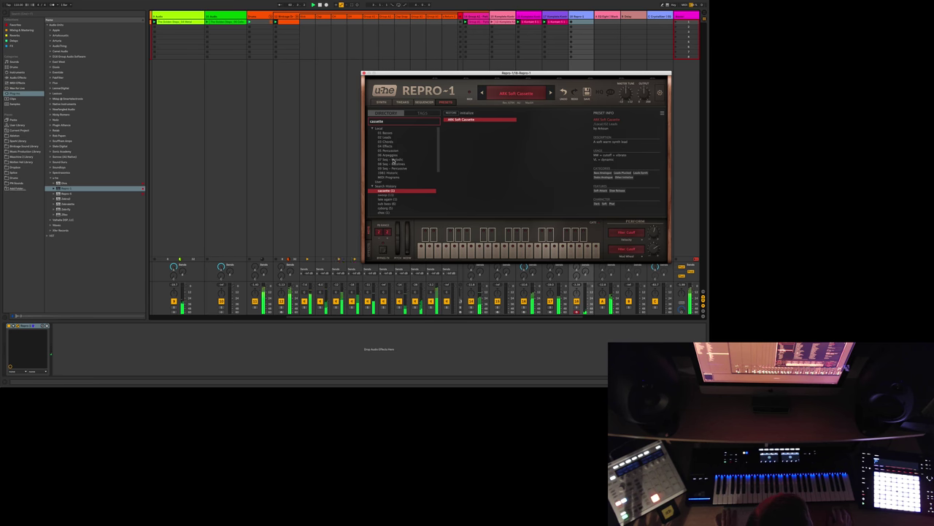
pyautogui.click(394, 159)
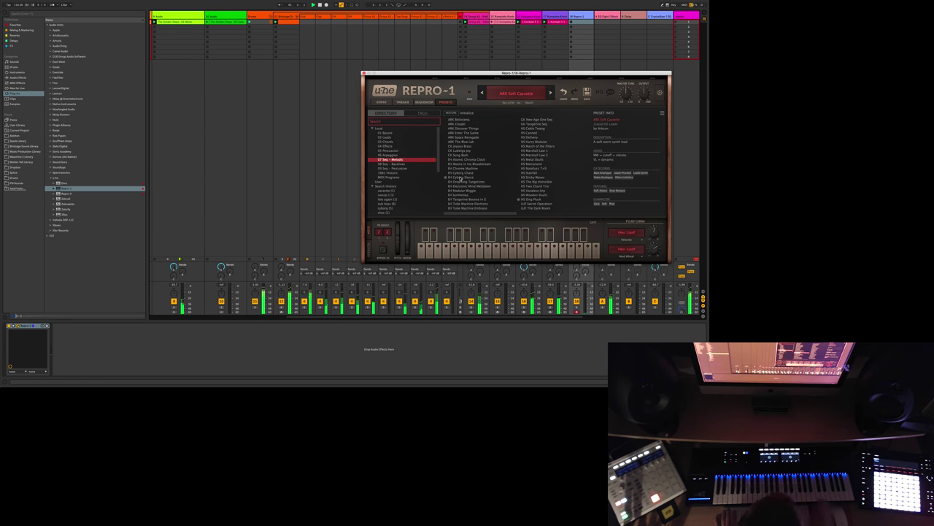
pyautogui.click(461, 172)
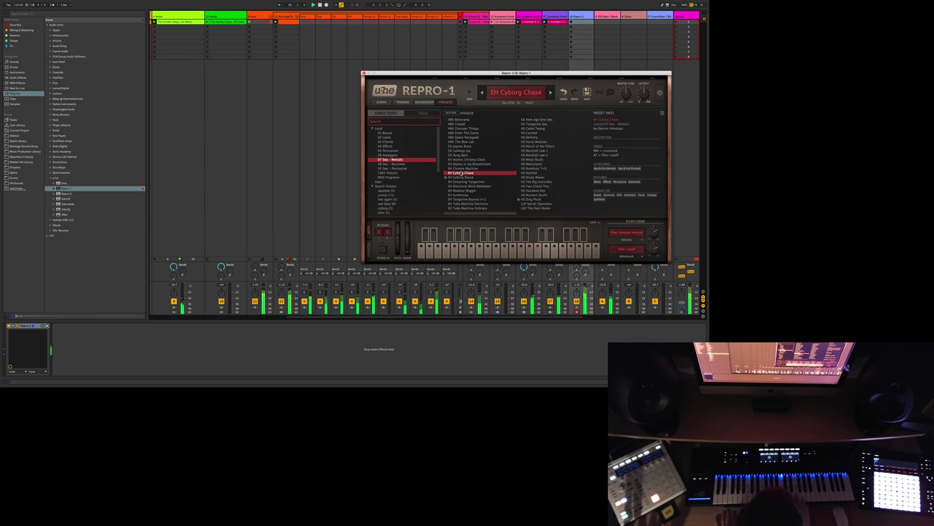
pyautogui.click(468, 177)
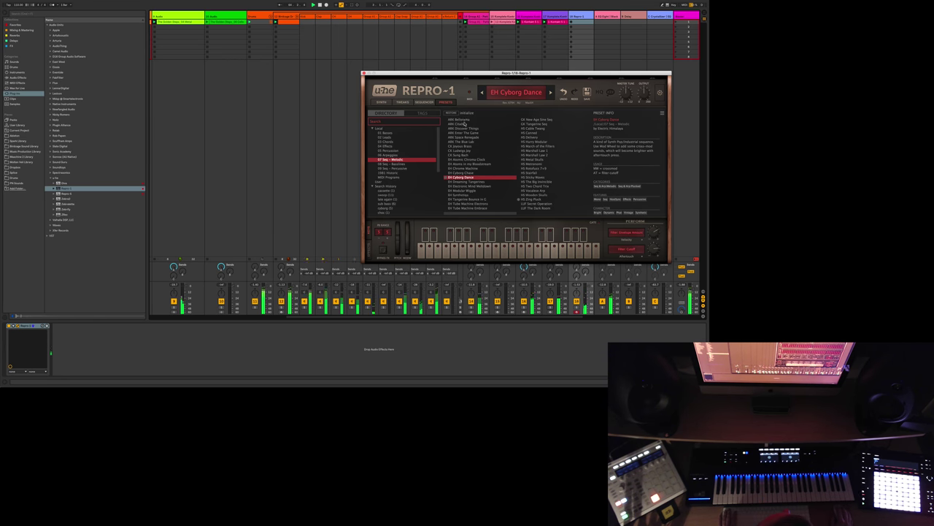
# Step: Change the record/play switch in Repro-1's sequencer and close the plug-in window
pyautogui.click(424, 103)
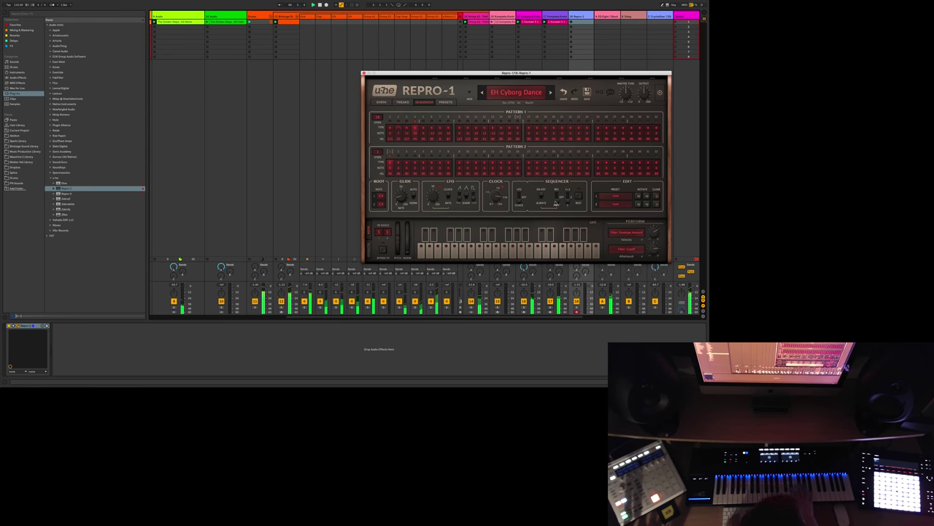
pyautogui.click(557, 197)
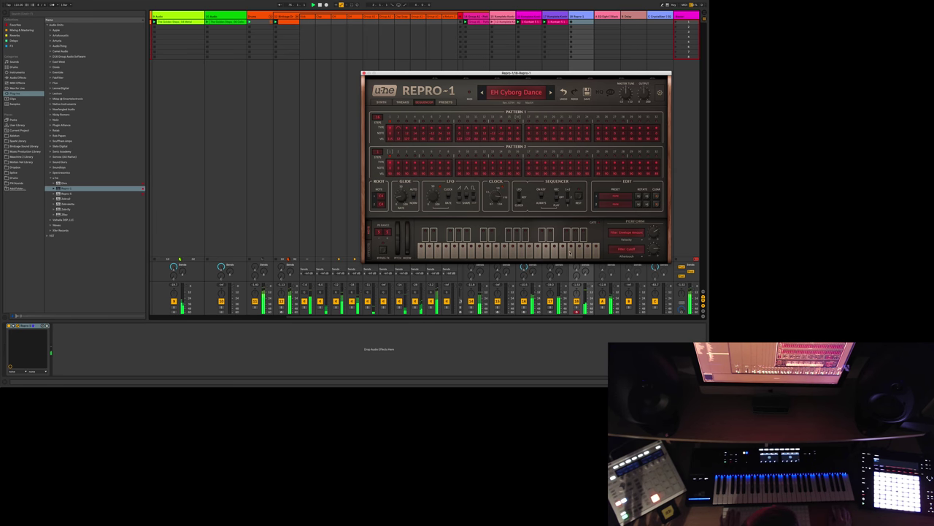
pyautogui.click(394, 78)
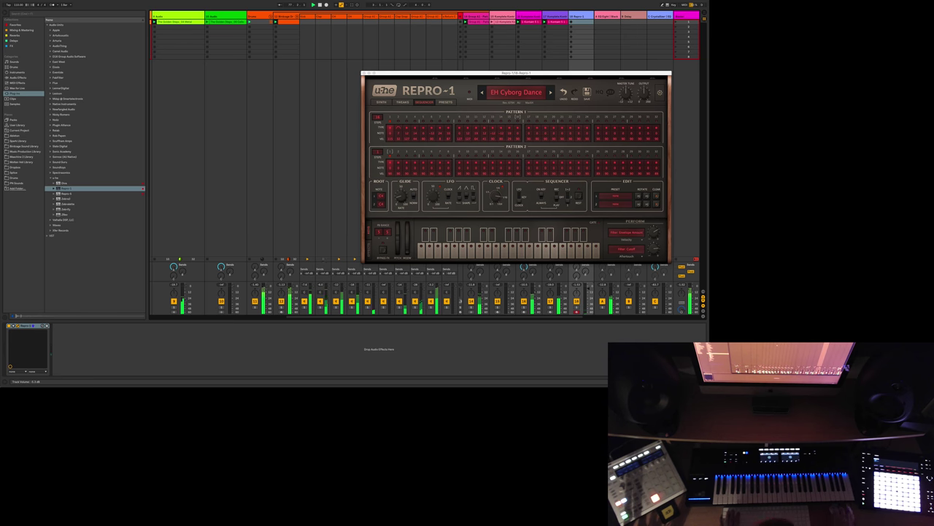
pyautogui.click(365, 73)
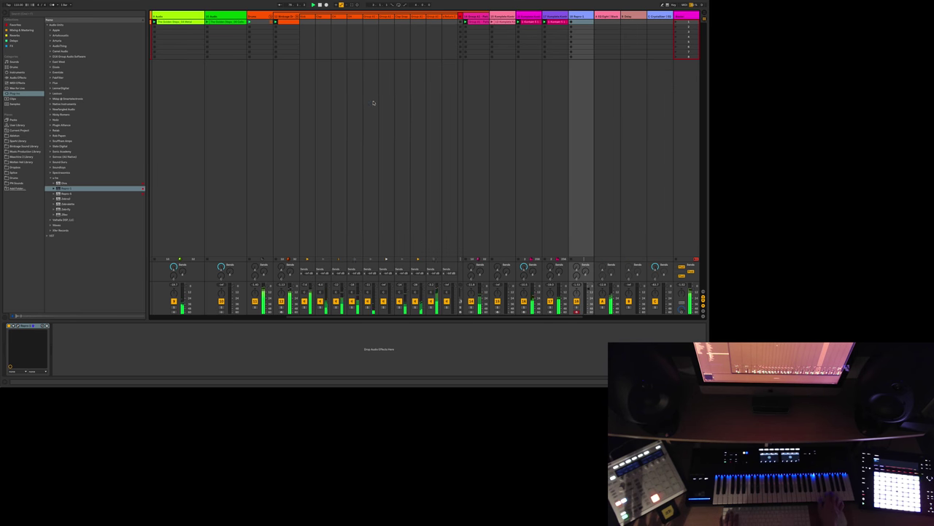
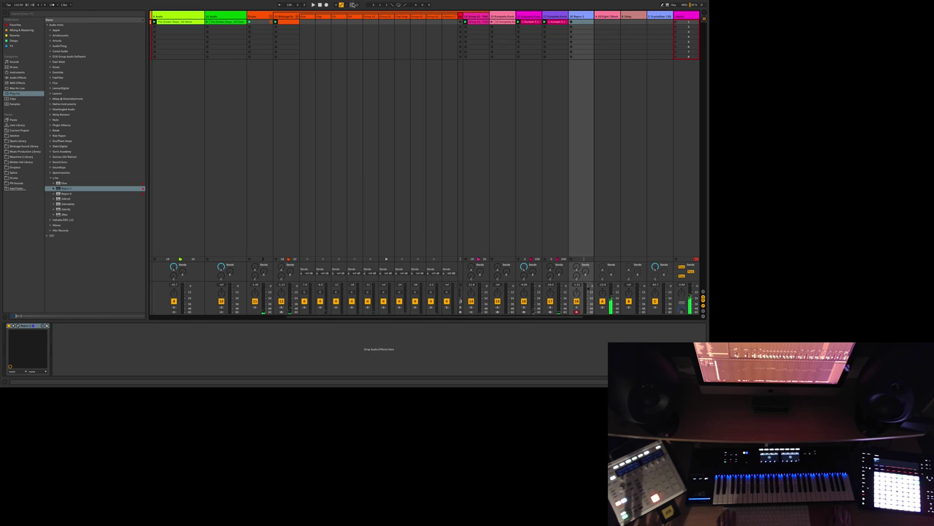
# Step: Shorten the recorded Repro-1 clip's loop to one bar near the end of the notes and play it
pyautogui.hotkey('shift', 'Tab')
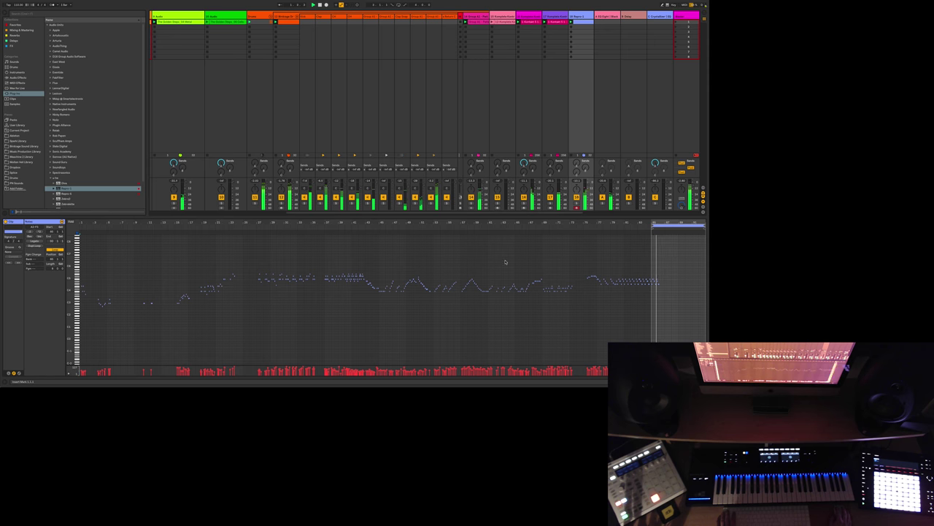
pyautogui.moveTo(701, 226); pyautogui.dragTo(655, 230)
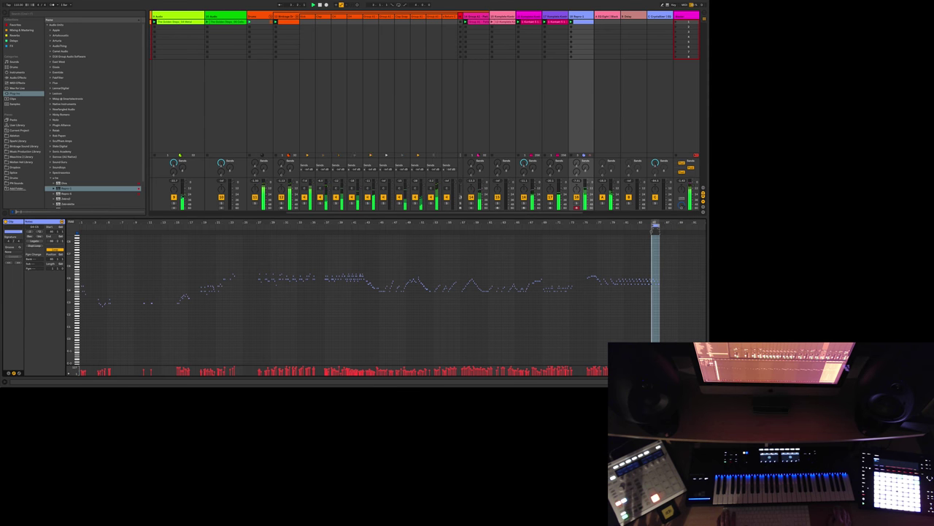
pyautogui.scroll(5, 656, 224)
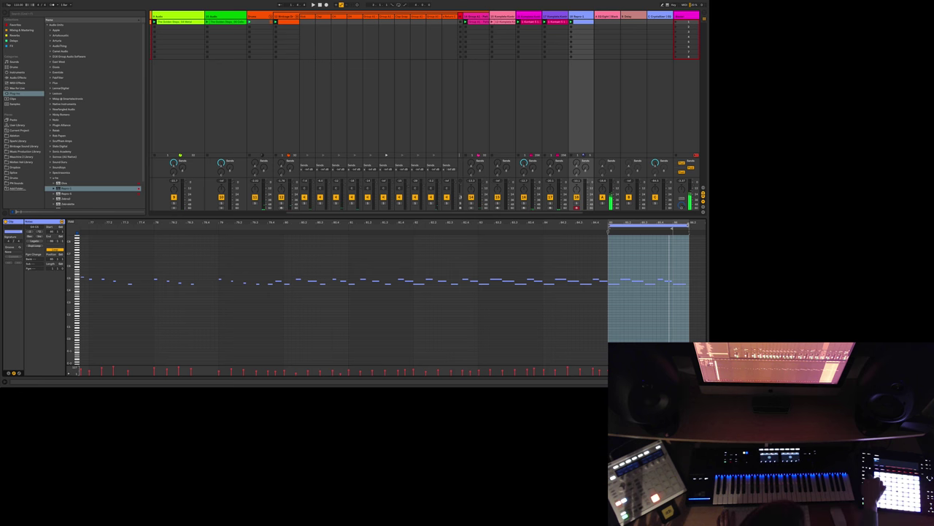
pyautogui.moveTo(689, 227); pyautogui.dragTo(673, 227)
pyautogui.press('space')
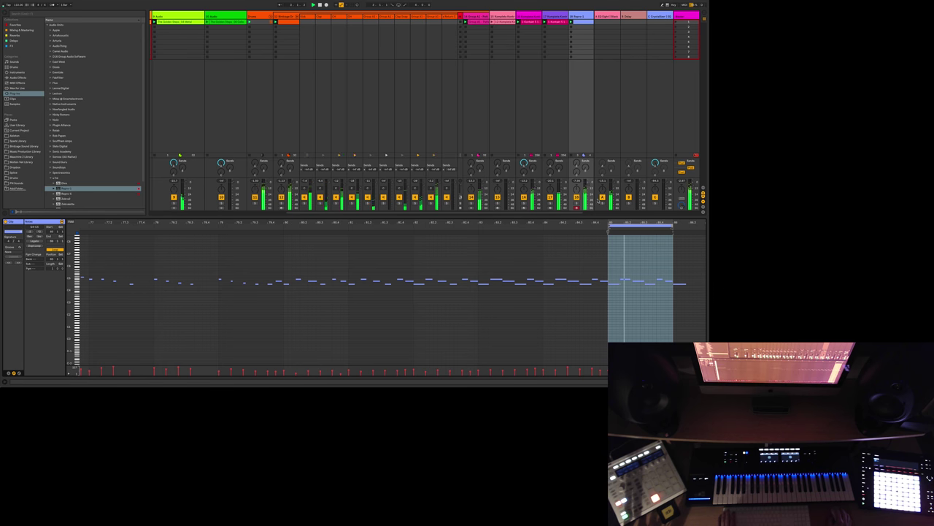
pyautogui.press('-')
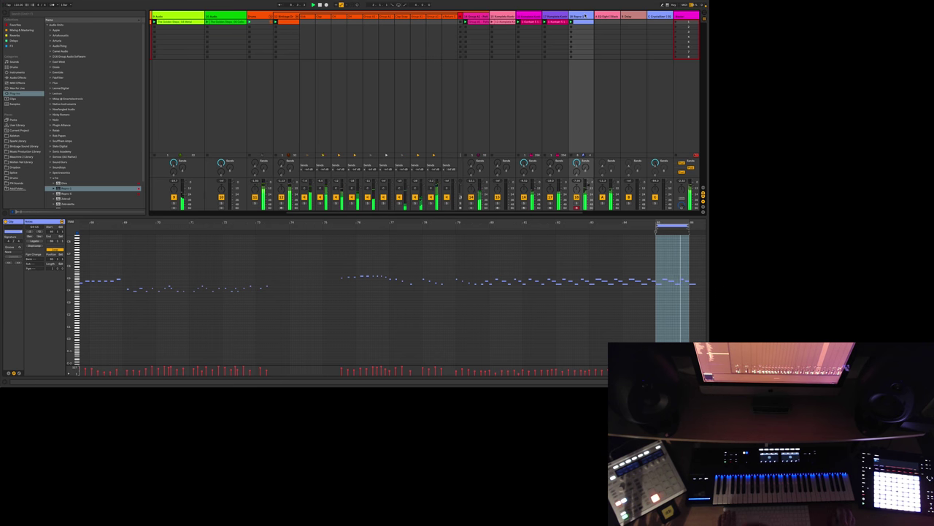
# Step: Reopen Repro-1 on its main synth controls at the filter cutoff and move its window clear of the track's mixer strip
pyautogui.click(584, 16)
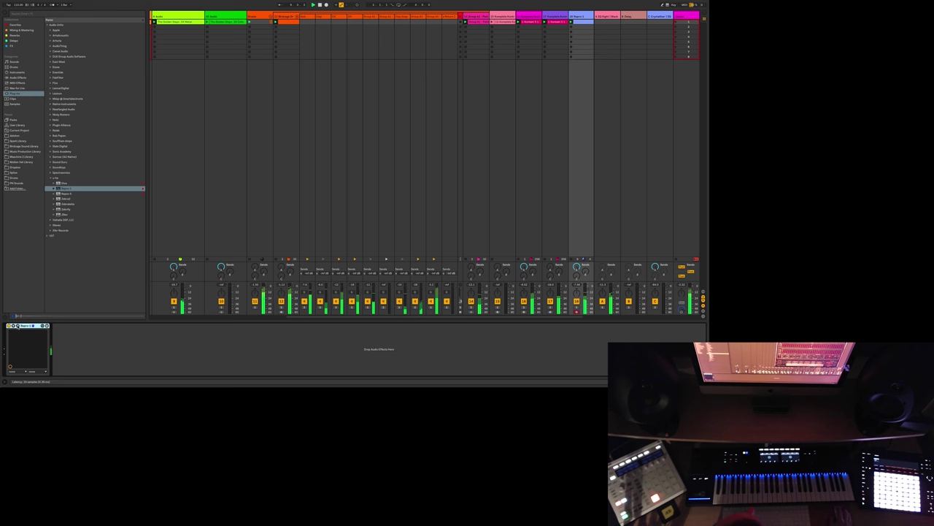
pyautogui.press('super+alt+p')
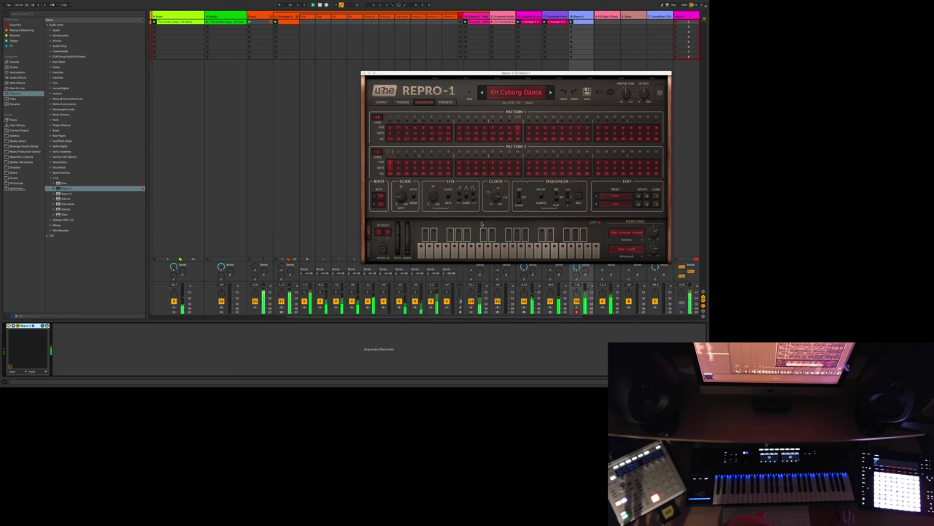
pyautogui.click(382, 101)
pyautogui.moveTo(600, 124)
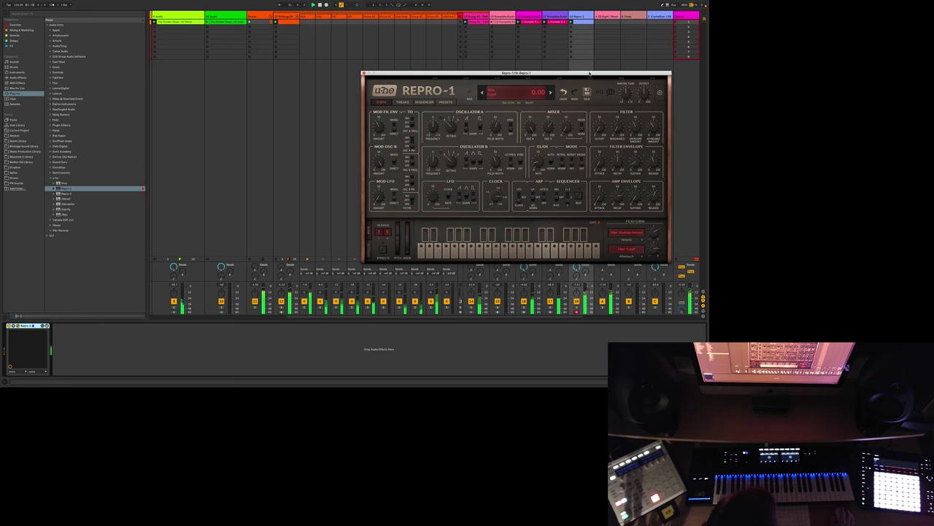
pyautogui.moveTo(589, 73); pyautogui.dragTo(464, 85)
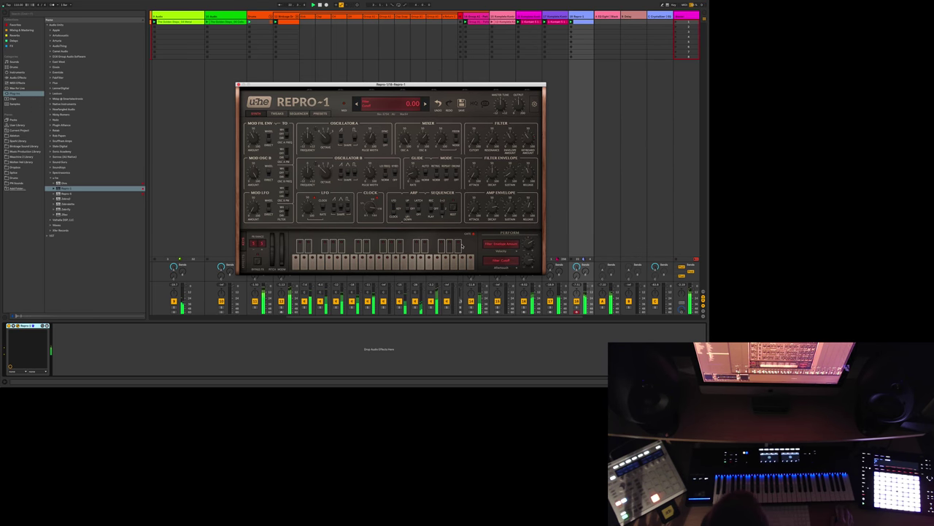
# Step: Inspect the Monark instrument on the last Komplete Kontrol track and close its window
pyautogui.click(557, 15)
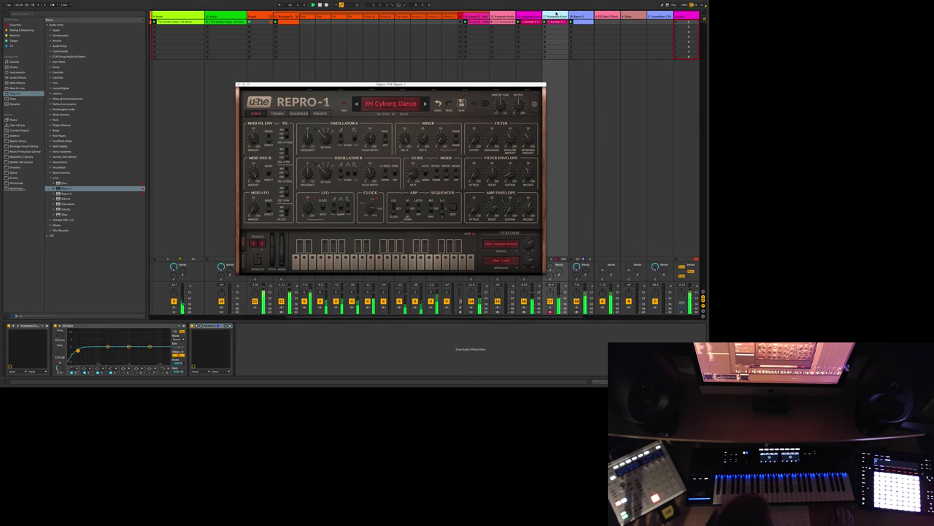
pyautogui.click(19, 326)
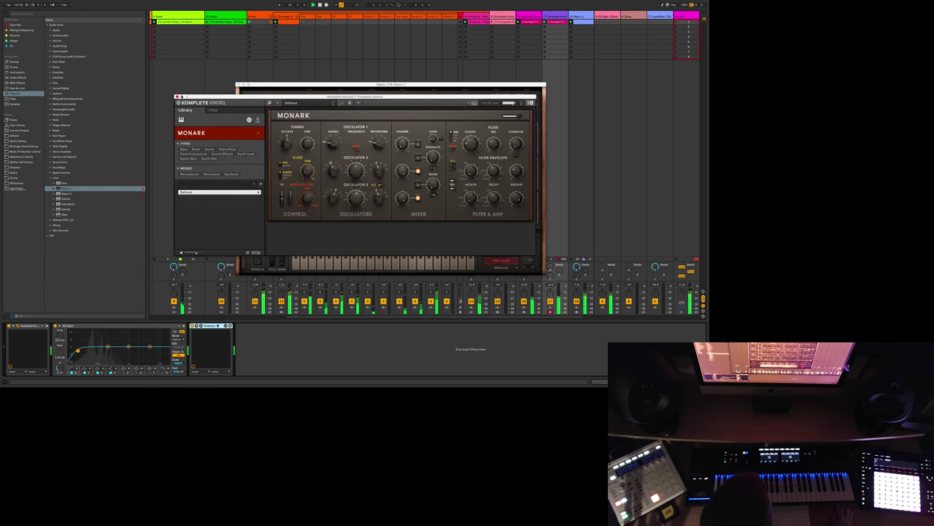
pyautogui.click(182, 92)
# Step: Move the Repro-1 window clear of the mixer and adjust the Repro-1 track's send to the Crystallizer return
pyautogui.click(526, 15)
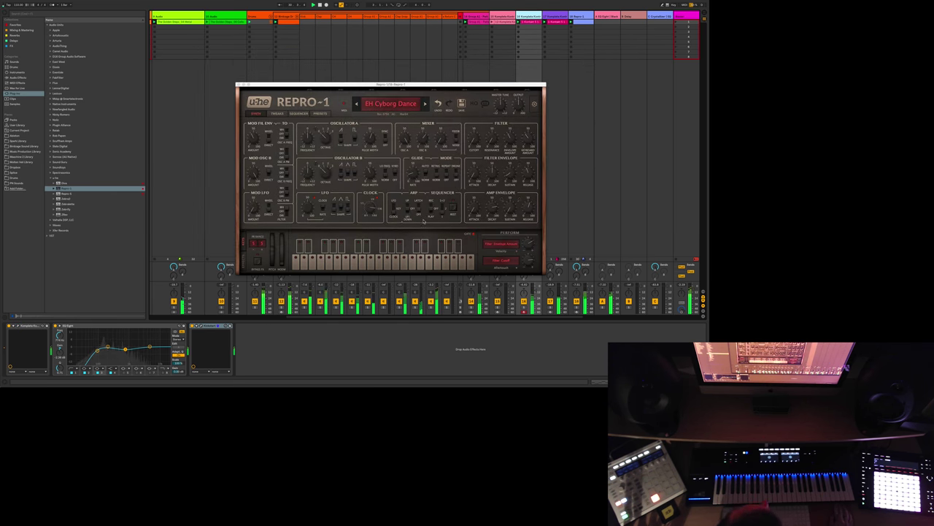
pyautogui.moveTo(519, 83); pyautogui.dragTo(466, 56)
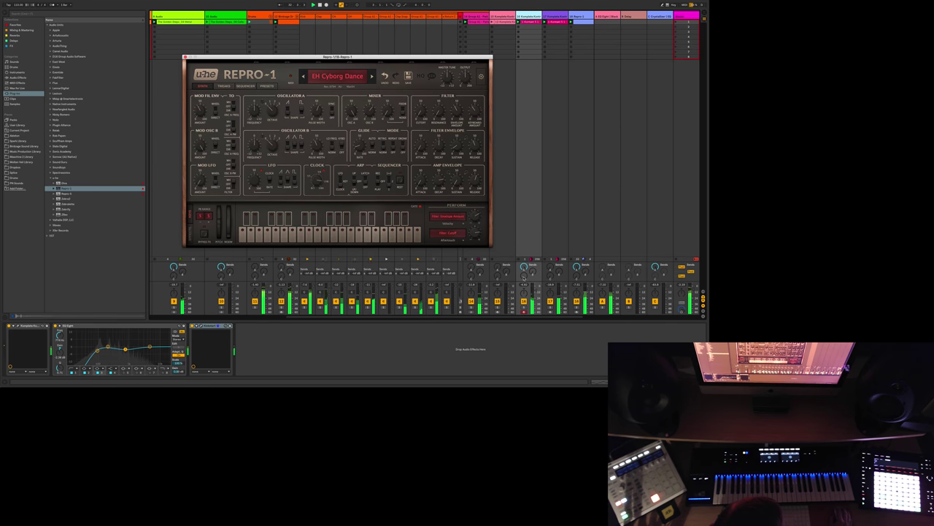
pyautogui.click(576, 276)
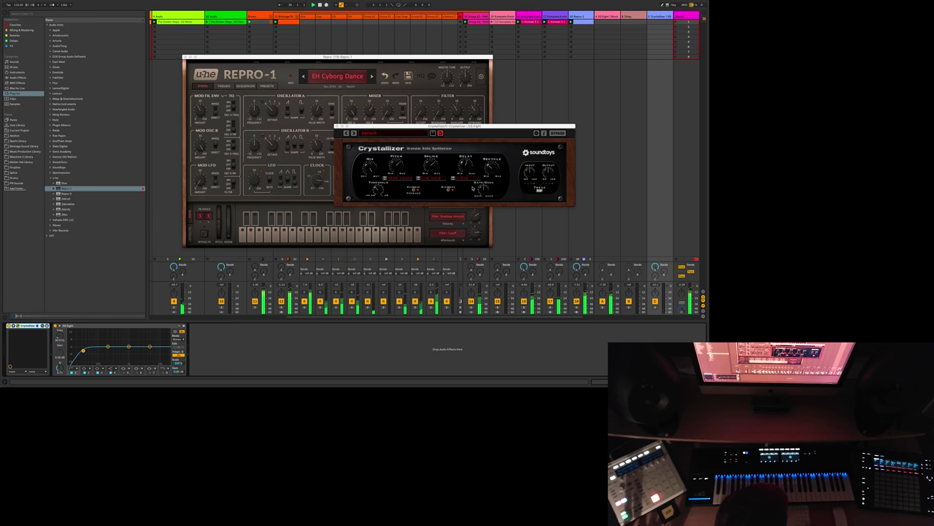
# Step: Adjust the pitch setting in Crystallizer on the return track and close the Crystallizer and Repro-1 windows
pyautogui.click(395, 181)
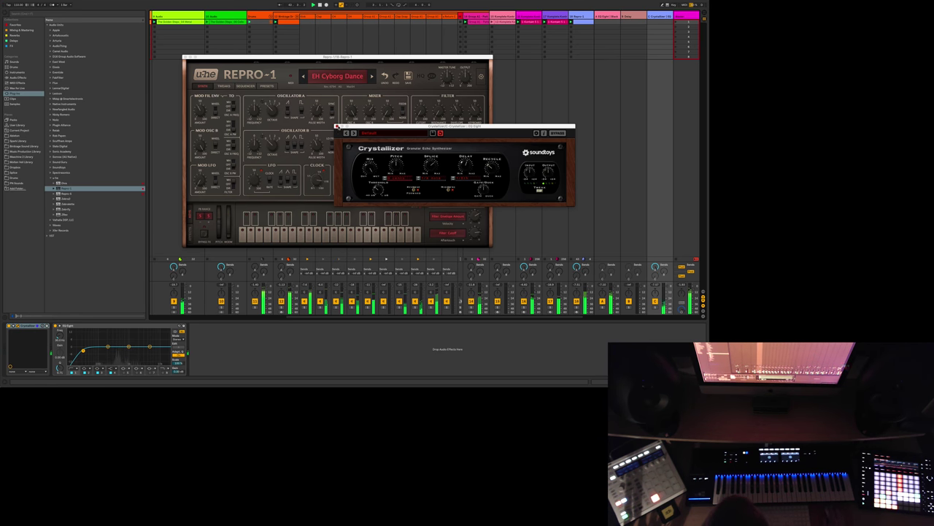
pyautogui.click(337, 126)
pyautogui.click(184, 57)
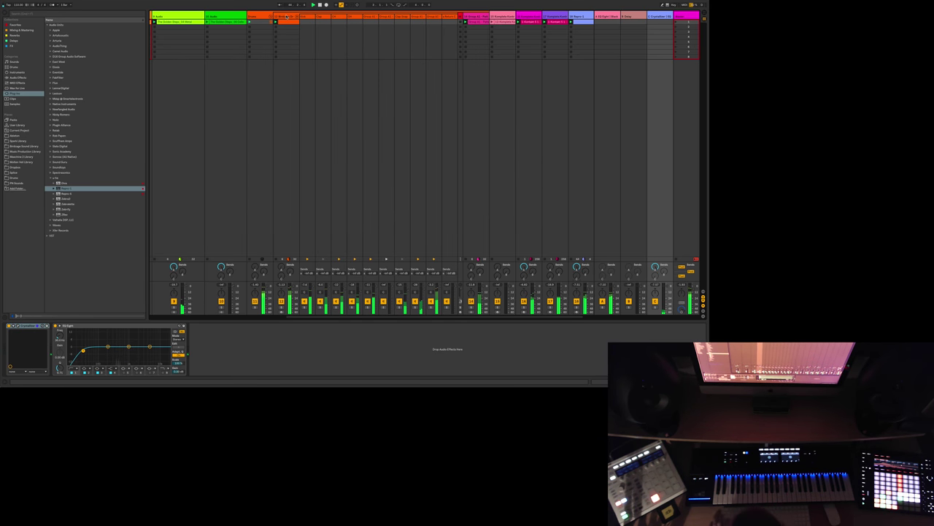
# Step: Search the sample library for another drum sample with the drum rack track selected
pyautogui.click(22, 14)
pyautogui.write('valh')
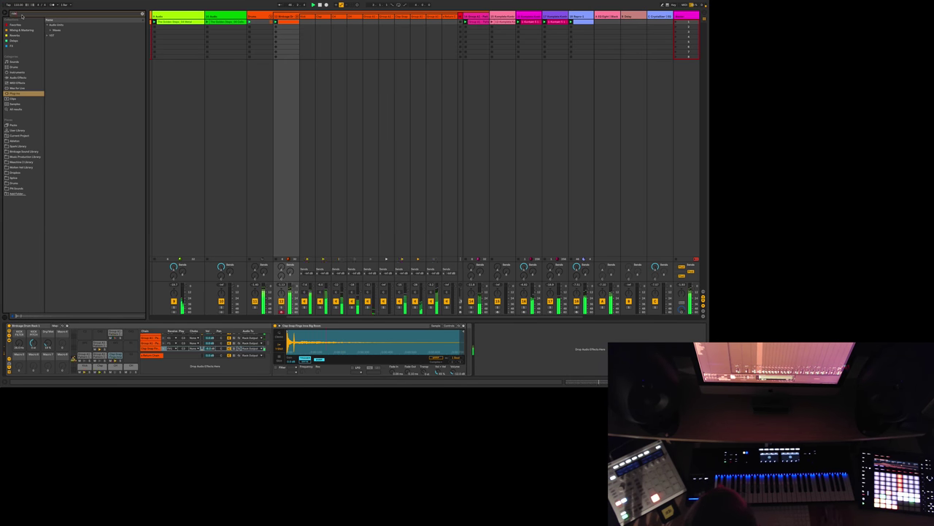
pyautogui.write('alla')
pyautogui.click(14, 104)
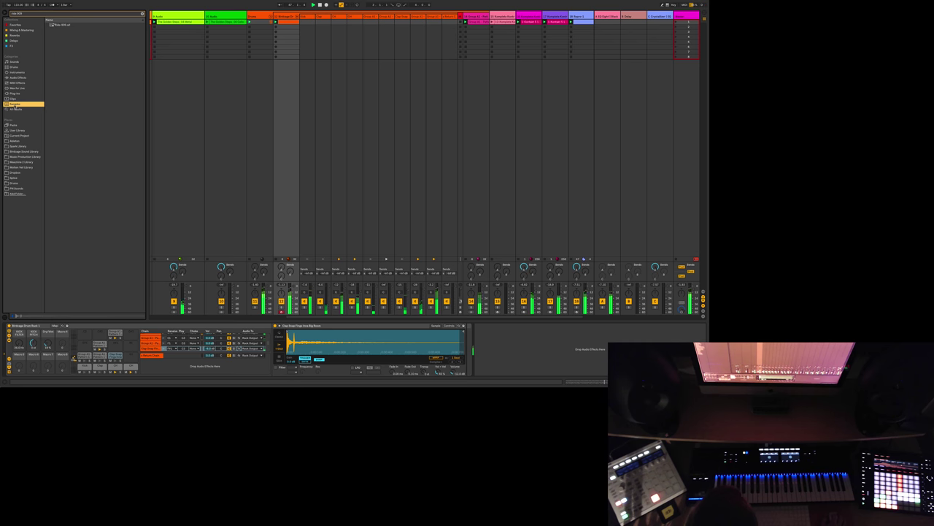
# Step: Add the Ride 909 sample to a free drum rack pad and place its notes throughout the drum clip
pyautogui.click(57, 26)
pyautogui.moveTo(60, 26); pyautogui.dragTo(131, 356)
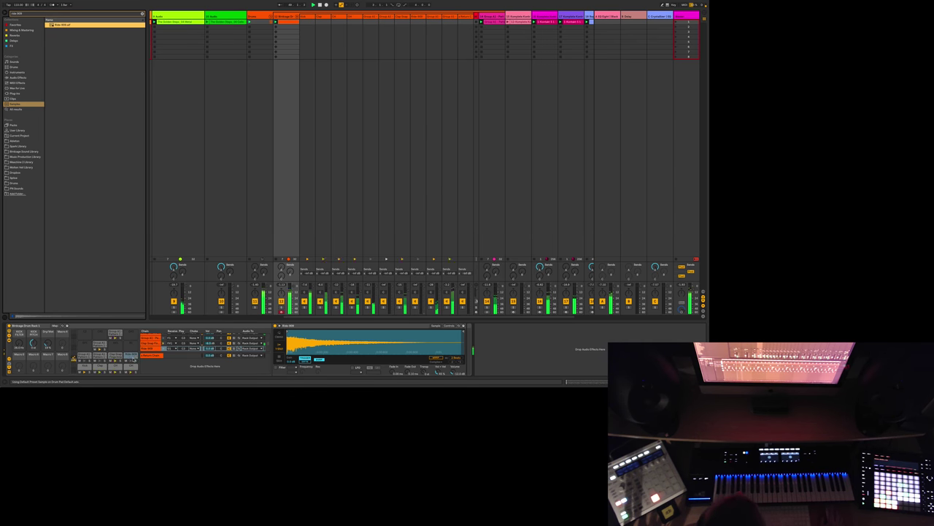
pyautogui.doubleClick(285, 22)
pyautogui.moveTo(126, 239); pyautogui.dragTo(112, 253)
pyautogui.click(114, 251)
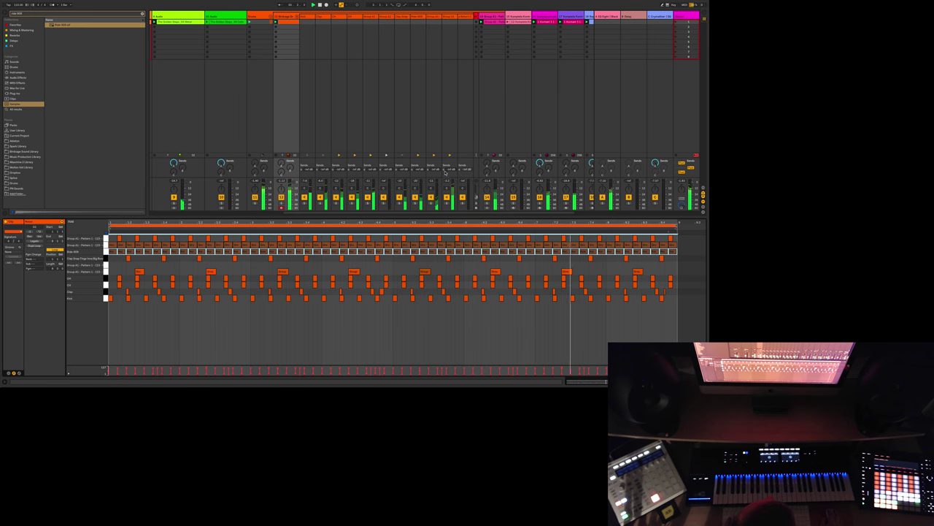
# Step: Check the second Group A2 chain of the drum rack in the clip and its devices, and remove it from the rack
pyautogui.click(414, 197)
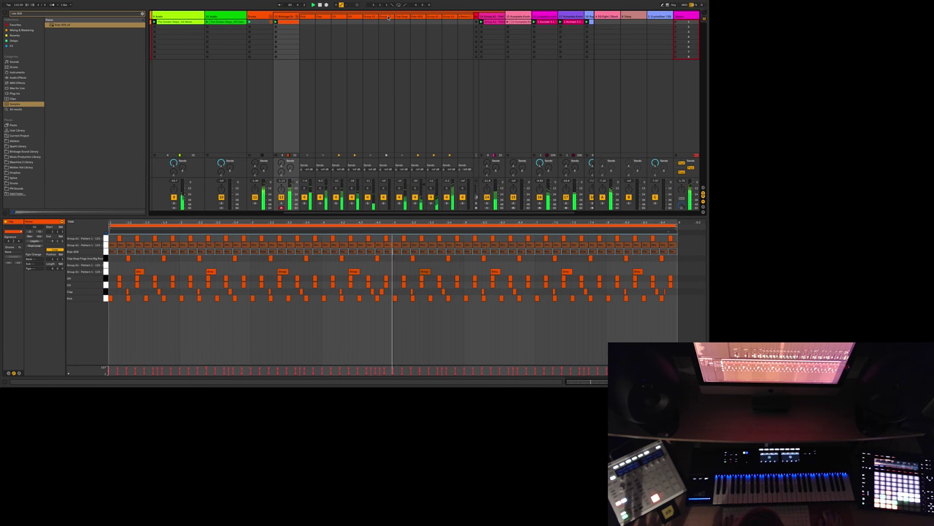
pyautogui.click(393, 47)
pyautogui.click(97, 266)
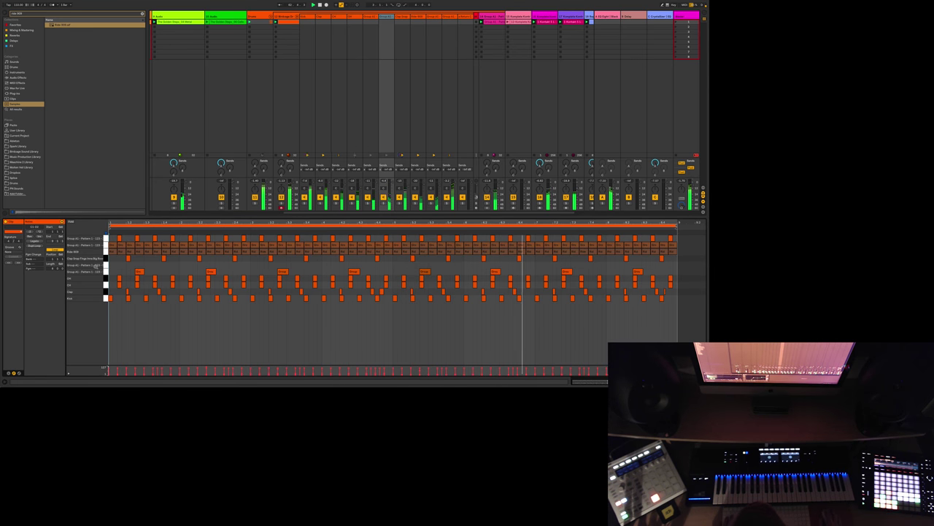
pyautogui.click(389, 16)
pyautogui.doubleClick(389, 16)
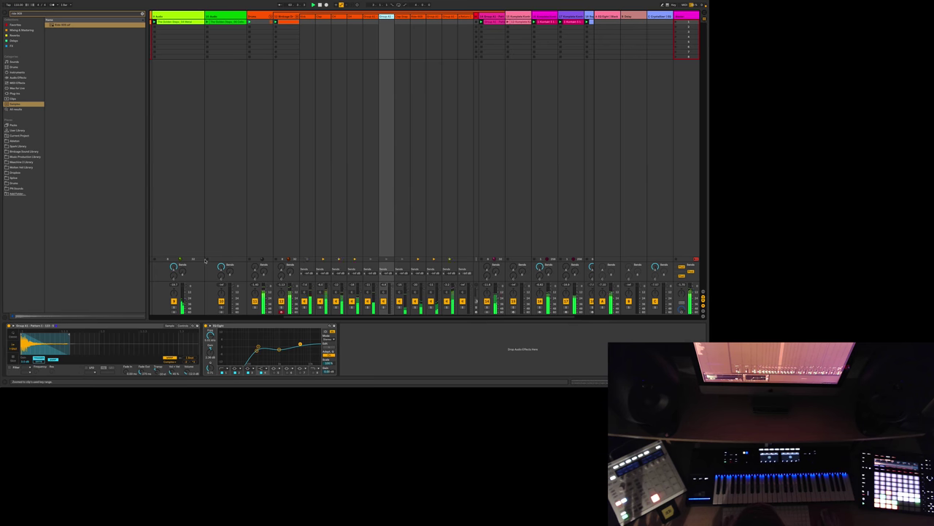
pyautogui.click(87, 361)
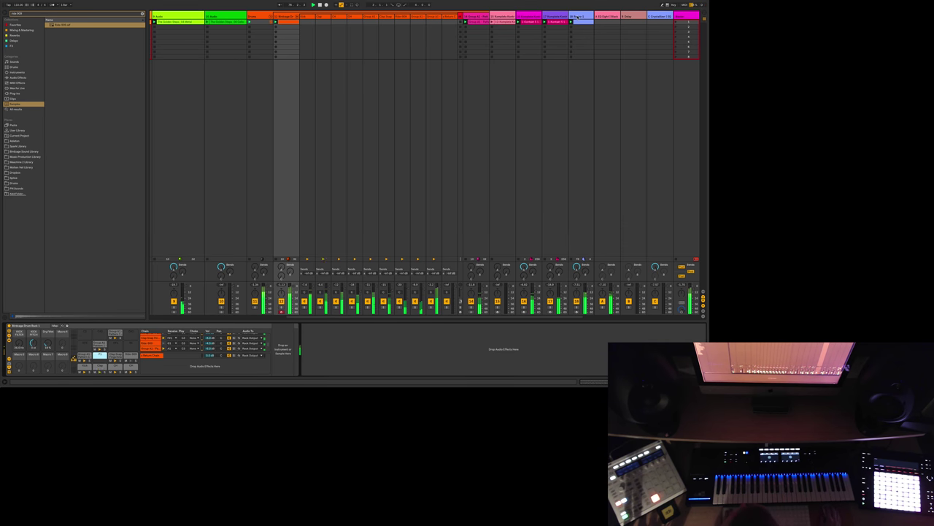
# Step: Insert a MIDI track after the Repro-1 track and add the Native Instruments Kontakt 5 plug-in as a new track behind it
pyautogui.click(577, 16)
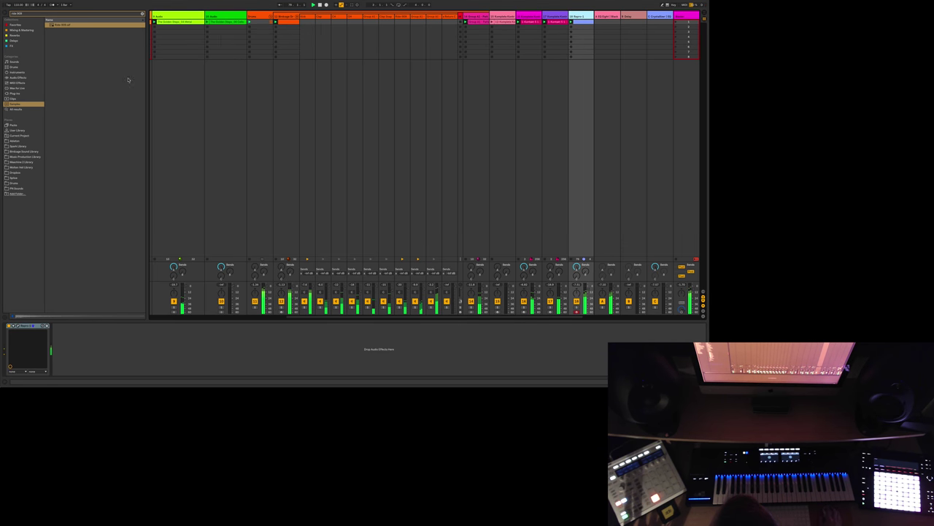
pyautogui.click(12, 103)
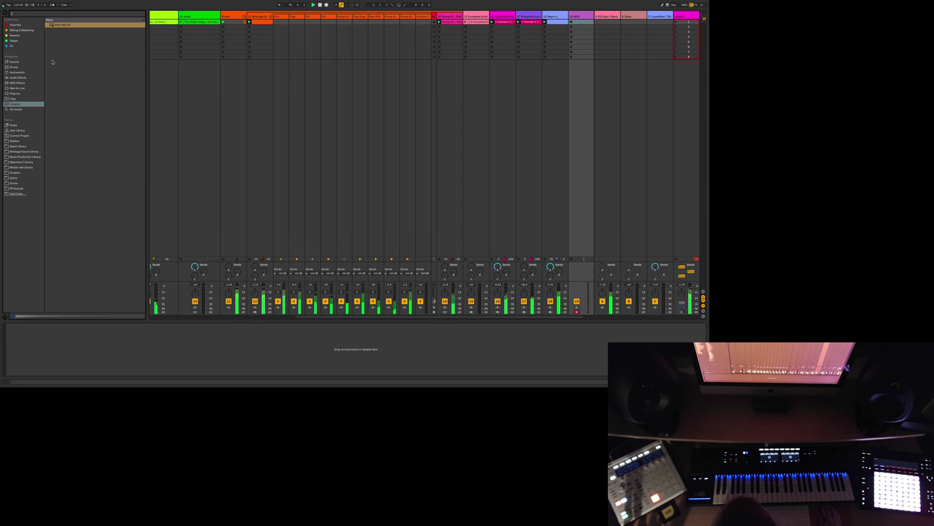
pyautogui.click(14, 93)
pyautogui.click(51, 104)
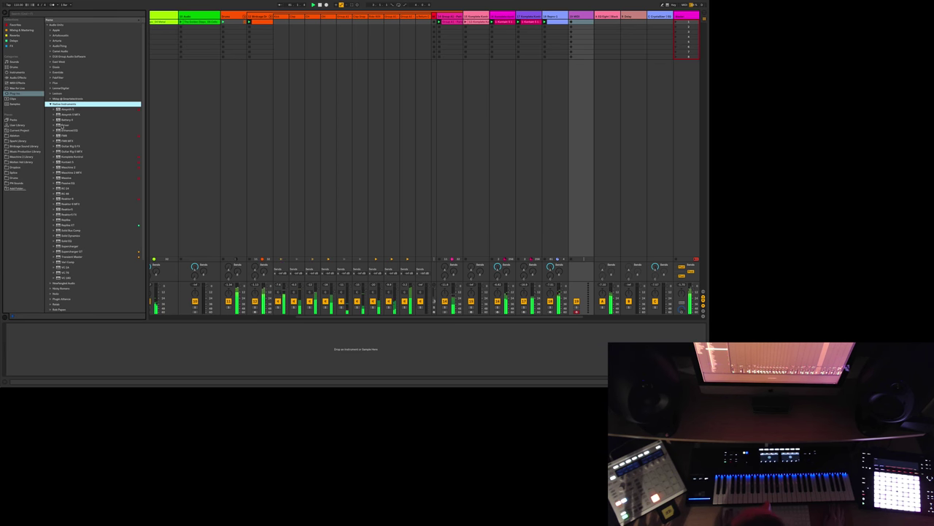
pyautogui.moveTo(65, 162); pyautogui.dragTo(577, 42)
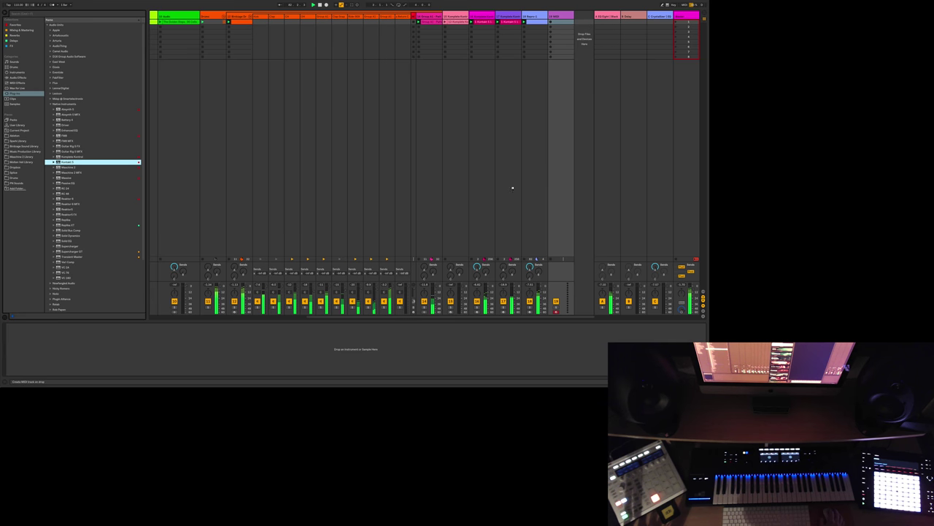
pyautogui.moveTo(513, 188); pyautogui.dragTo(582, 44)
# Step: Load Studio Drummer's Session Kit - Lite in Kontakt and move the plug-in window clear of the new track
pyautogui.click(379, 357)
pyautogui.doubleClick(359, 363)
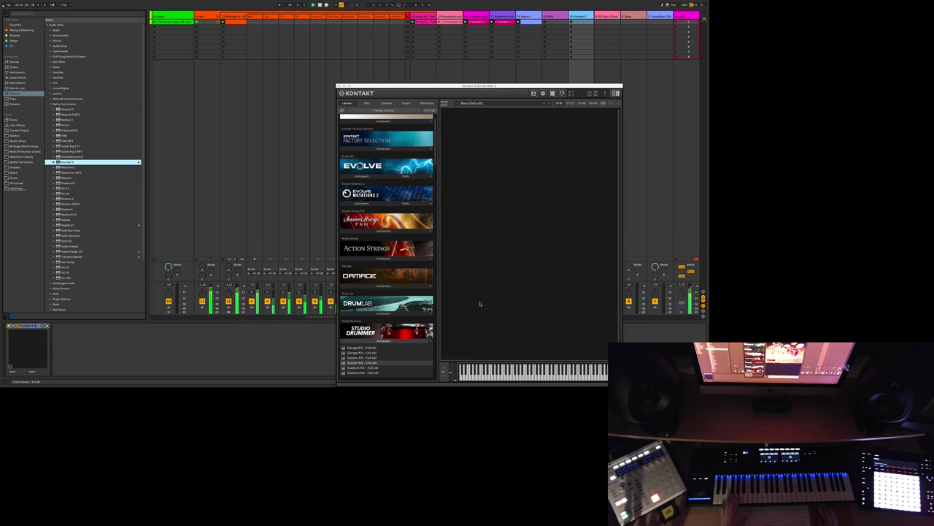
pyautogui.moveTo(478, 87); pyautogui.dragTo(354, 52)
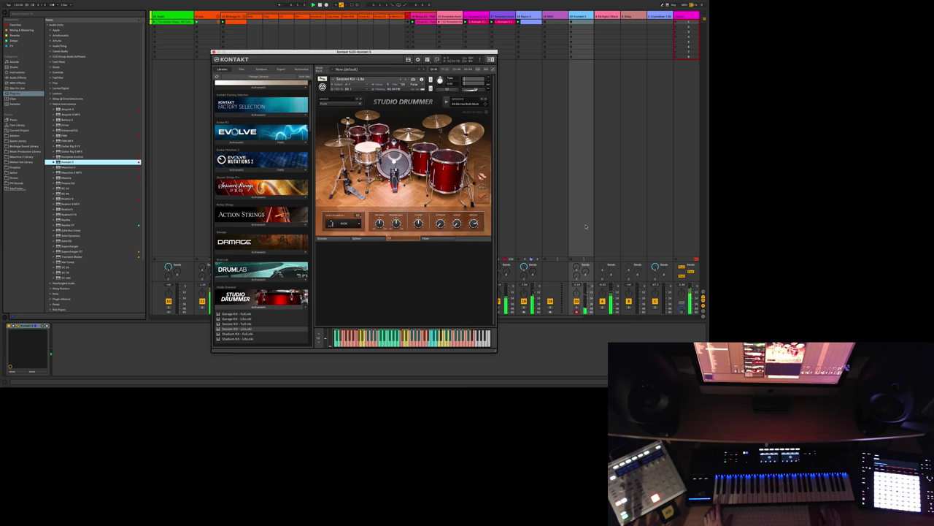
# Step: Record one drum hit per bar into a new clip on the Kontakt 5 track and hide the plug-in window
pyautogui.click(353, 6)
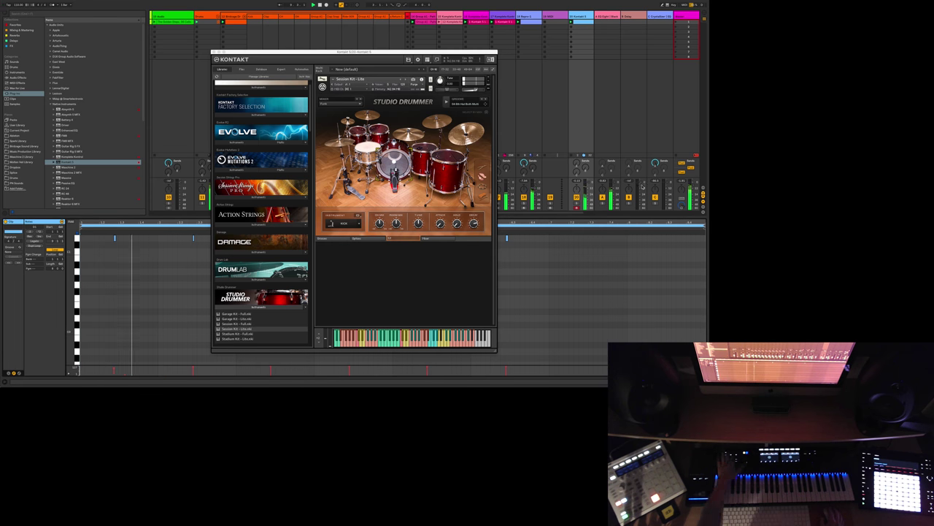
pyautogui.press('super+alt+p')
pyautogui.click(260, 264)
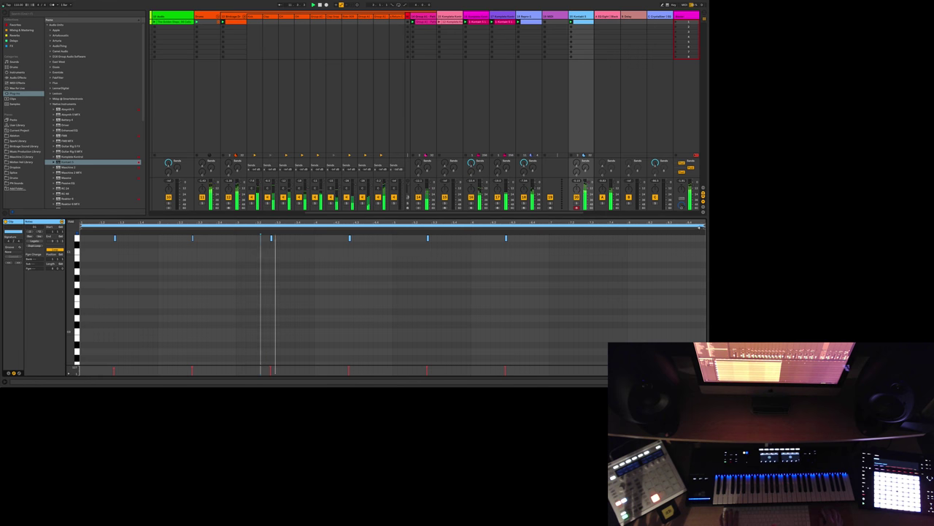
# Step: Shorten the Kontakt clip's loop to four bars, delete the notes beyond it, and duplicate the loop to eight bars
pyautogui.moveTo(699, 227); pyautogui.dragTo(392, 234)
pyautogui.moveTo(520, 276); pyautogui.dragTo(416, 237)
pyautogui.press('Delete')
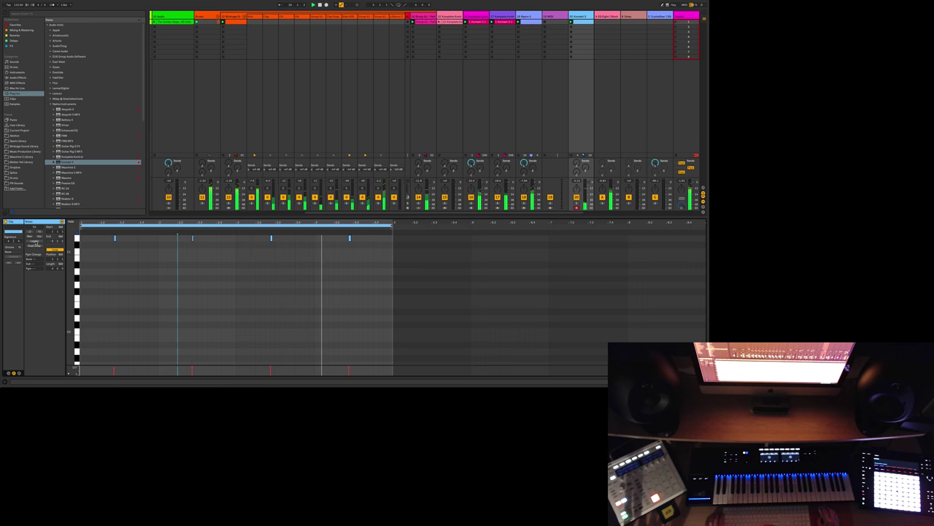
pyautogui.click(34, 246)
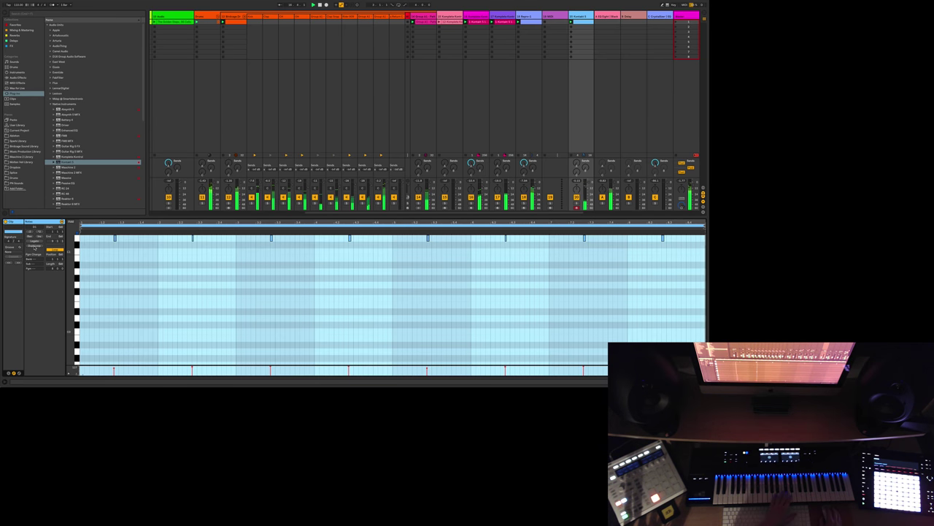
# Step: Add a short, higher-pitched hit near the start of every bar in the Kontakt clip and play it back
pyautogui.click(274, 303)
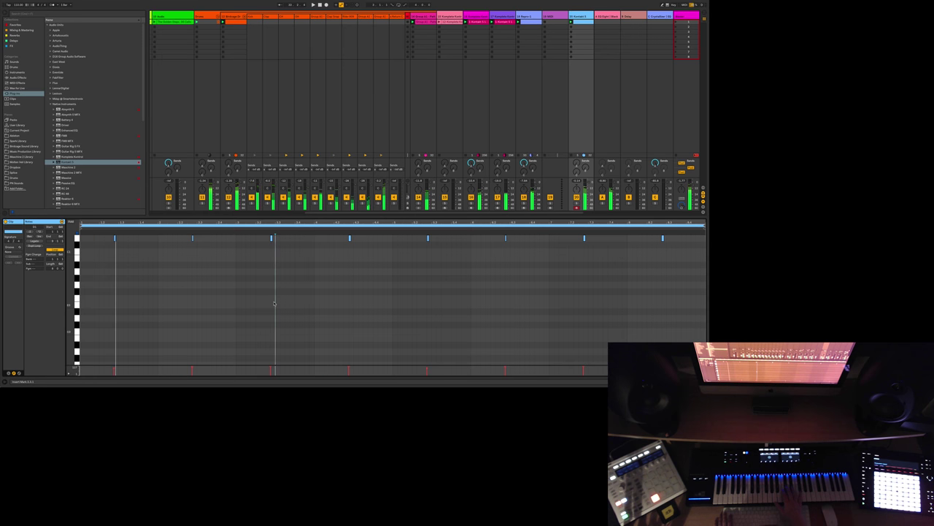
pyautogui.press('space')
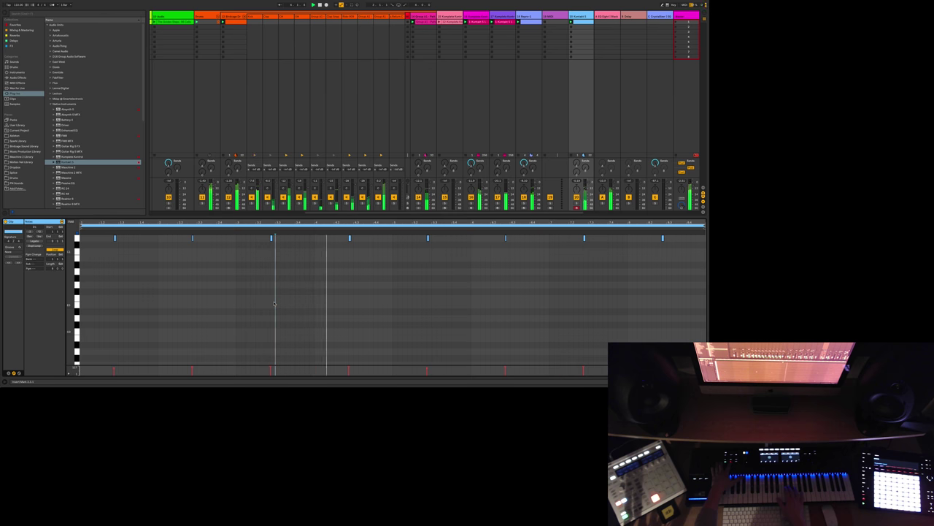
pyautogui.scroll(3, 274, 303)
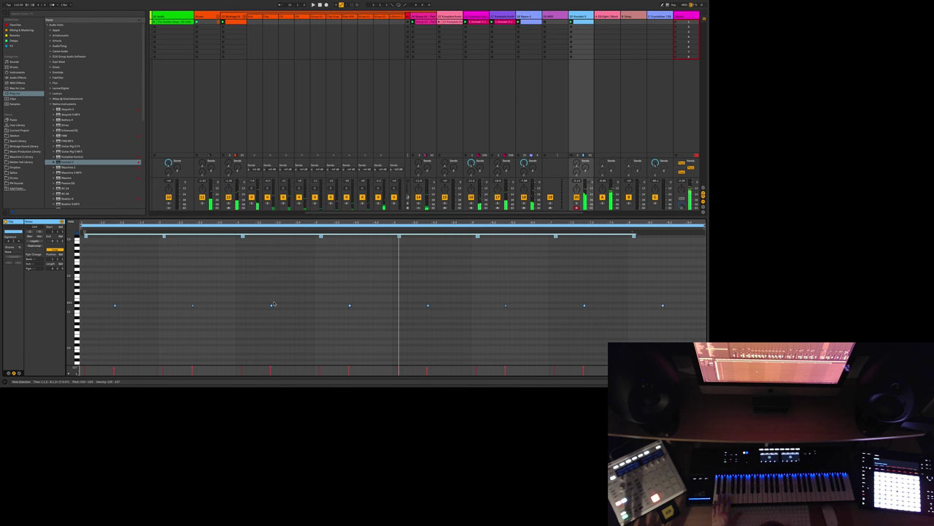
pyautogui.press('space')
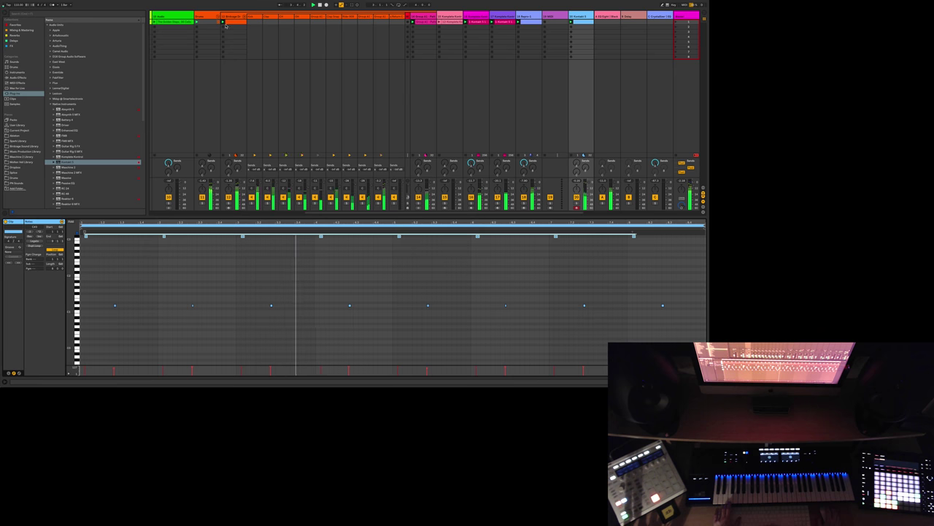
# Step: Check the Group A2 notes in the drum rack clip and move the Kontakt 5 track directly before the first Komplete Kontrol track
pyautogui.click(237, 84)
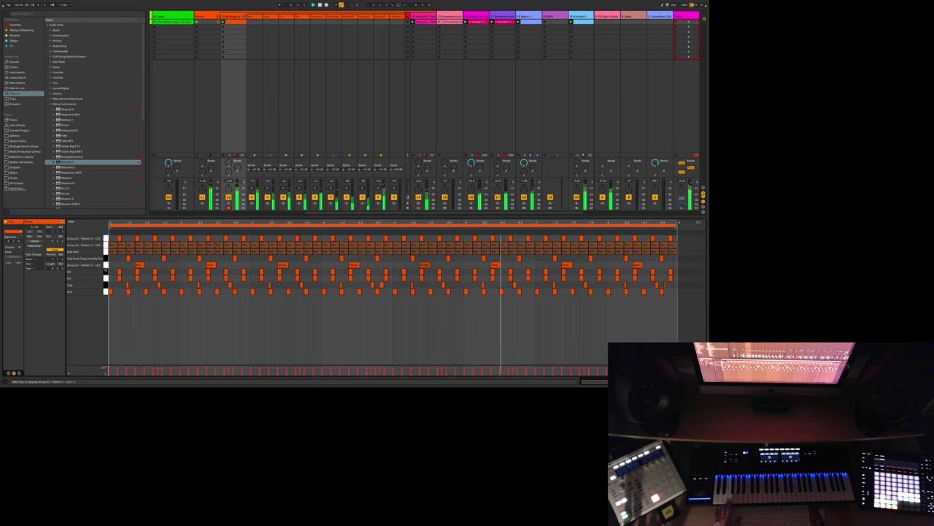
pyautogui.click(106, 265)
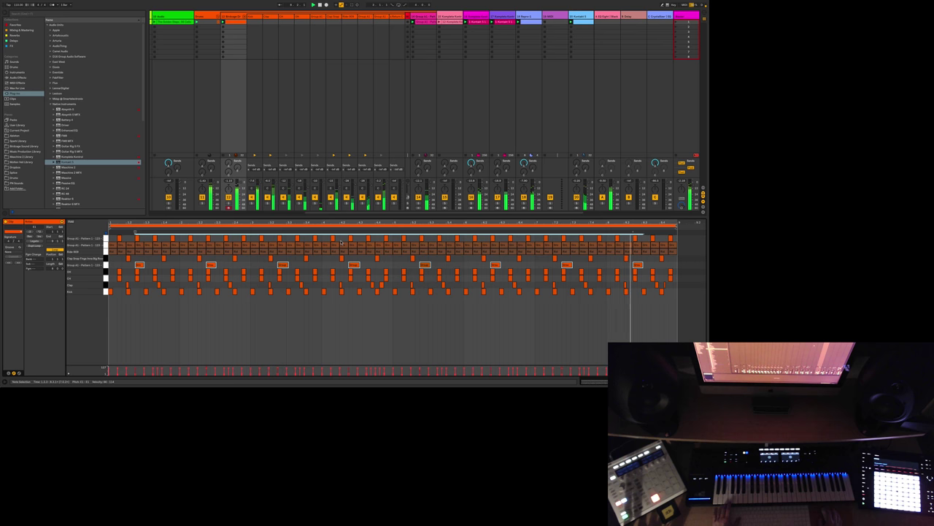
pyautogui.click(576, 16)
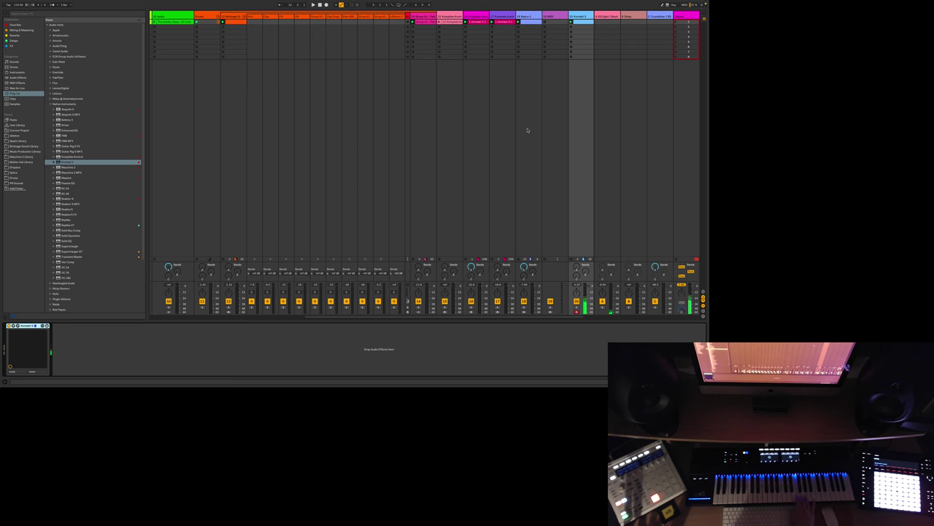
pyautogui.press('space')
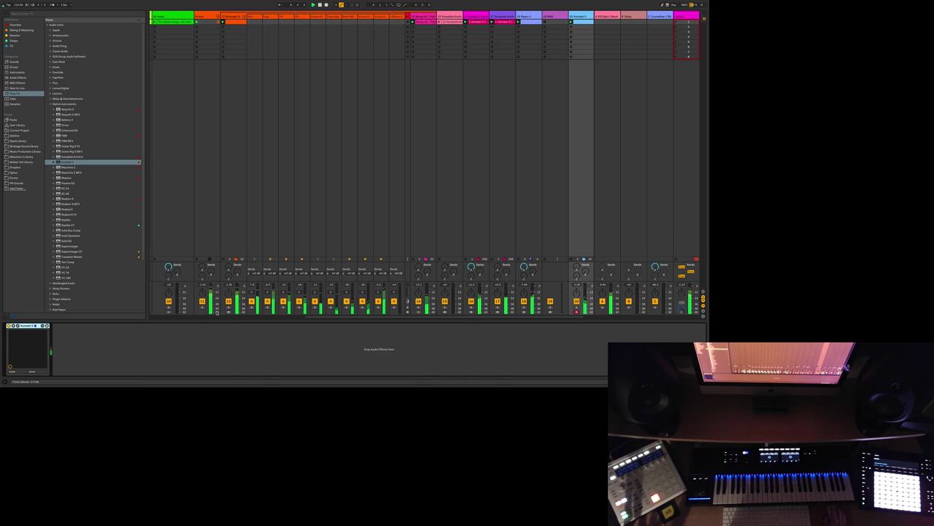
pyautogui.moveTo(582, 15); pyautogui.dragTo(438, 20)
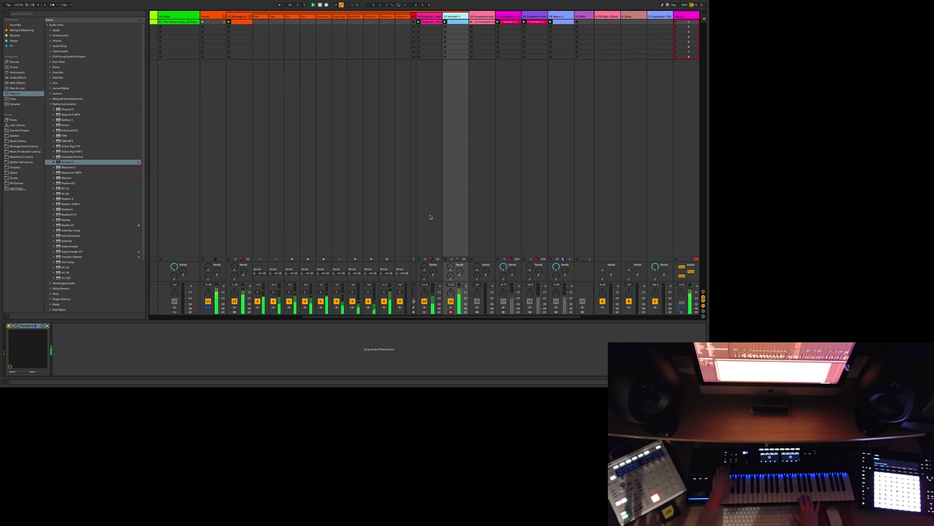
# Step: Overdub longer high notes in each bar of the Kontakt clip, with extra sustained notes in bars 4 and 8
pyautogui.hotkey('shift', 'Tab')
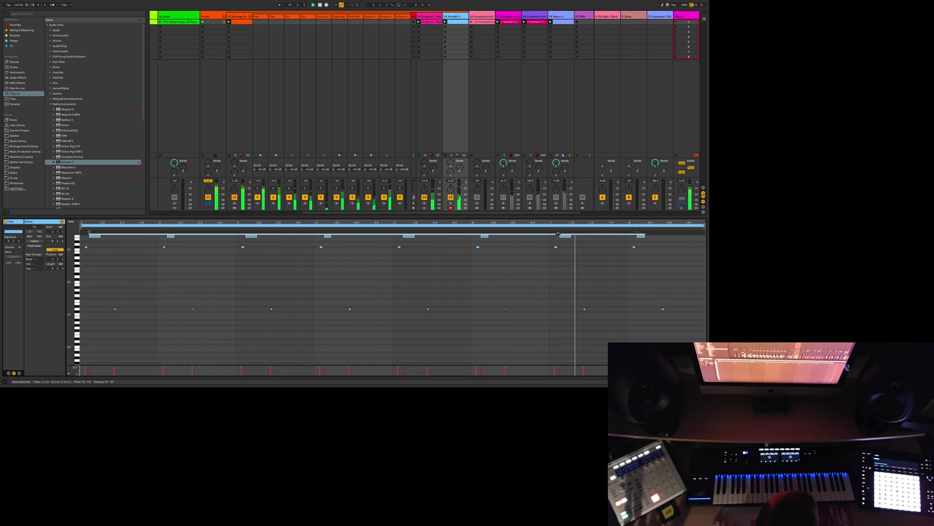
pyautogui.click(554, 339)
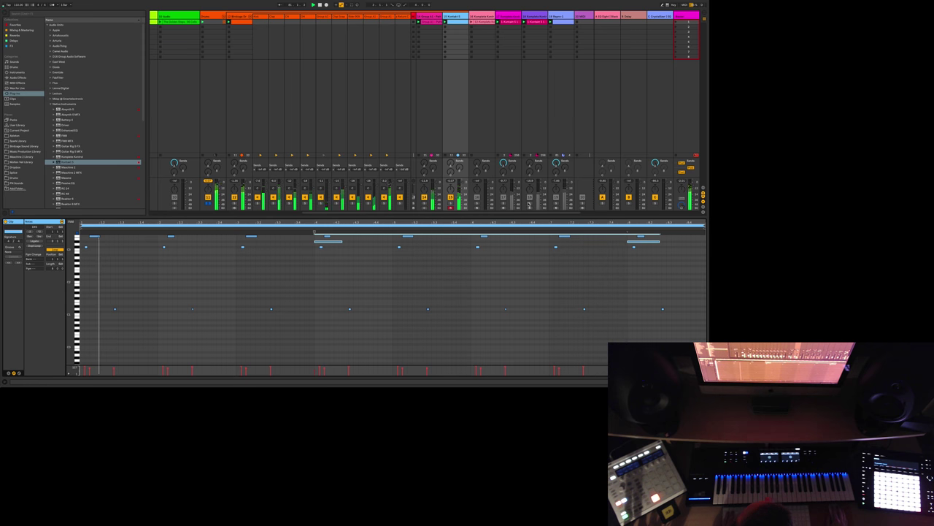
# Step: Solo the first Komplete Kontrol track alongside the drums and check the drum rack clip
pyautogui.click(482, 24)
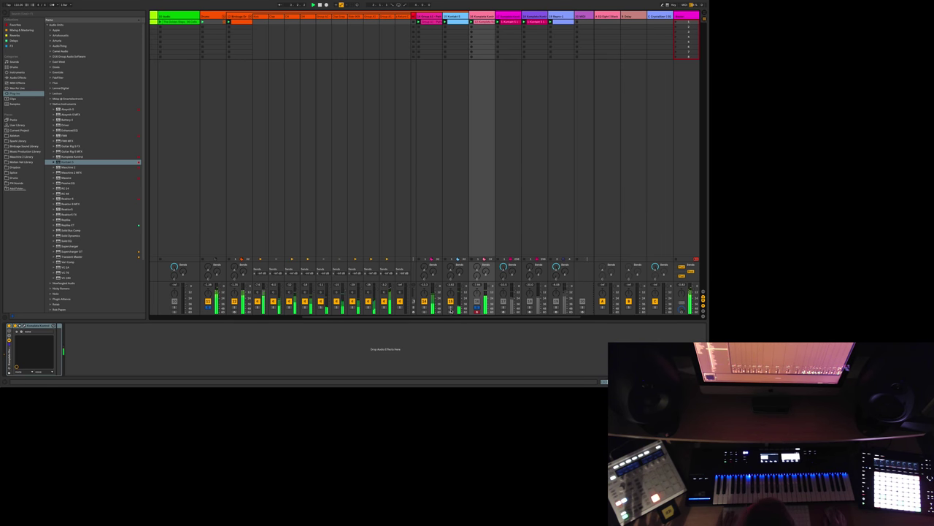
pyautogui.hscroll(-5, 365, 246)
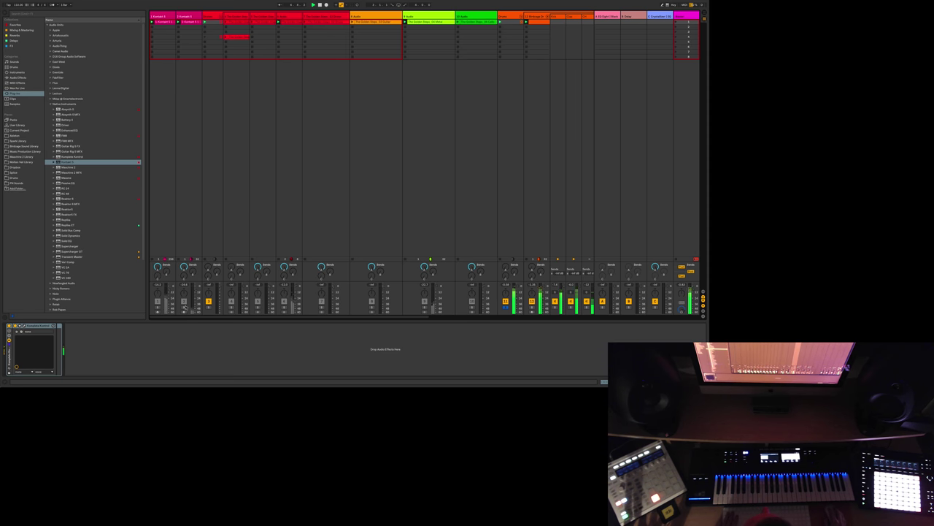
pyautogui.hscroll(5, 367, 182)
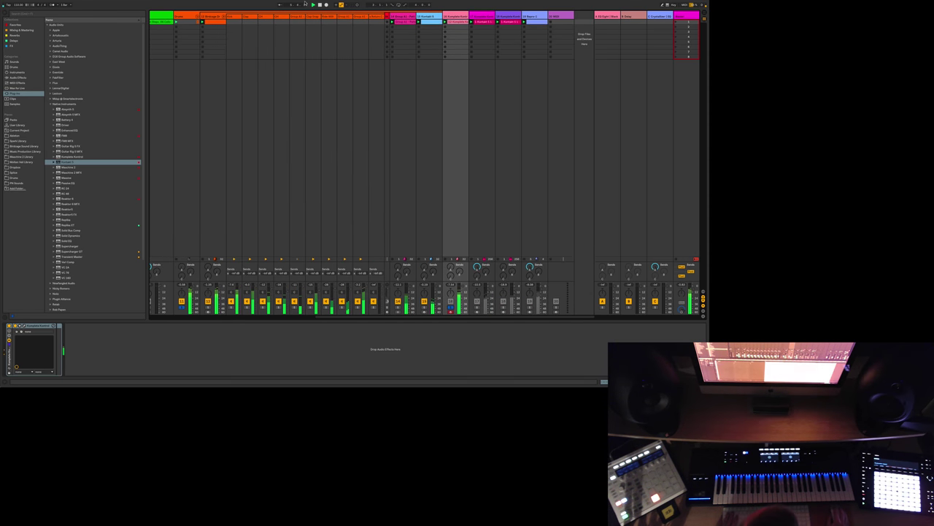
pyautogui.click(214, 22)
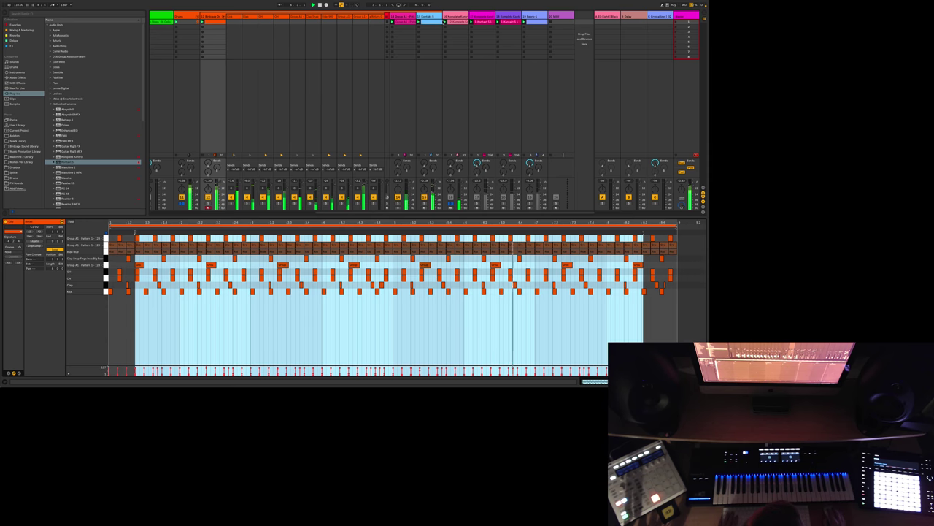
# Step: Deactivate the long sustained note in bar 4 of the Kontakt 5 clip and check the matching note in bar 8
pyautogui.click(429, 21)
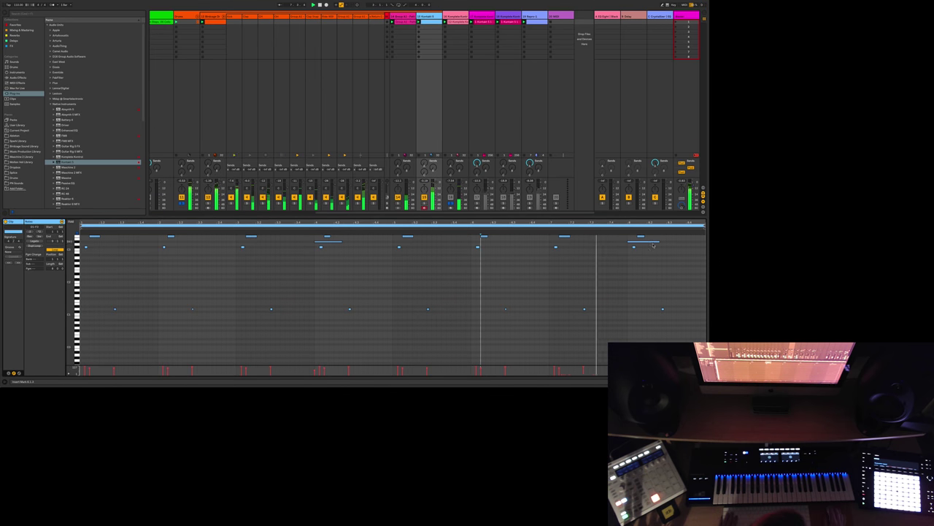
pyautogui.click(338, 242)
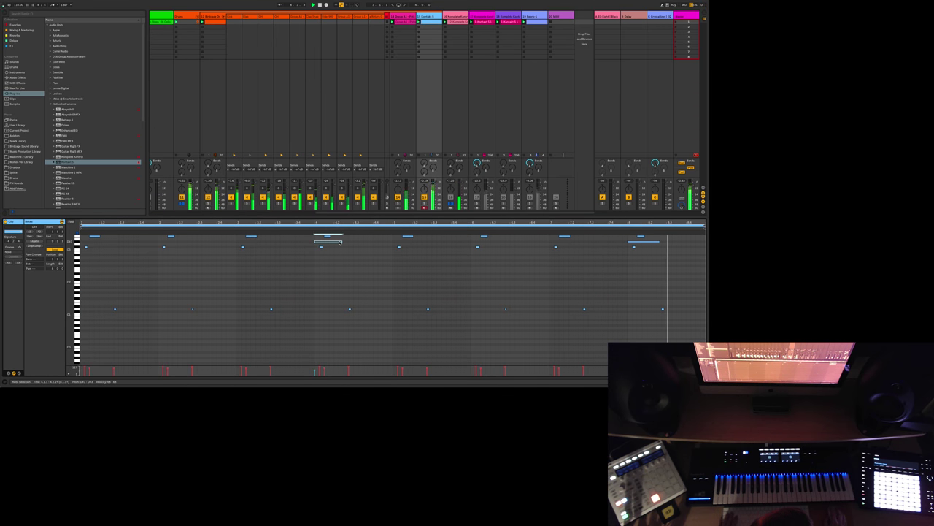
pyautogui.click(641, 238)
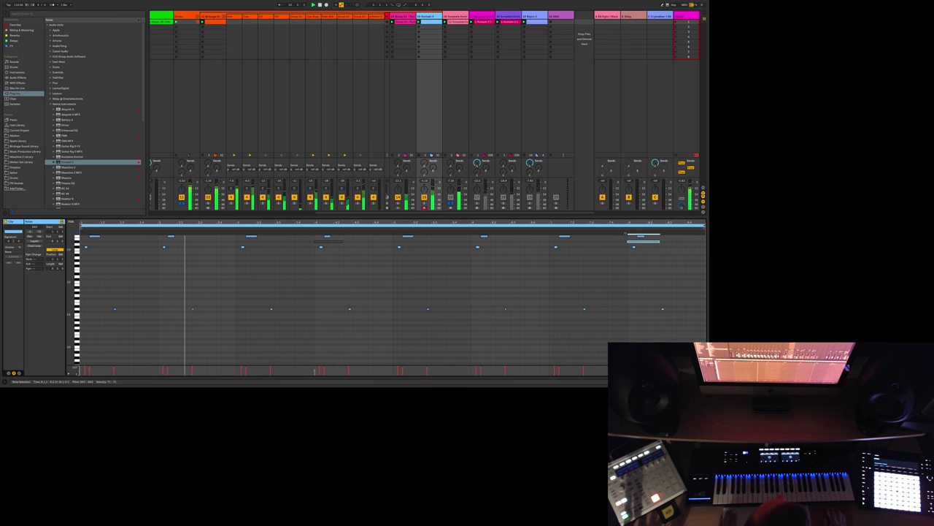
pyautogui.click(555, 248)
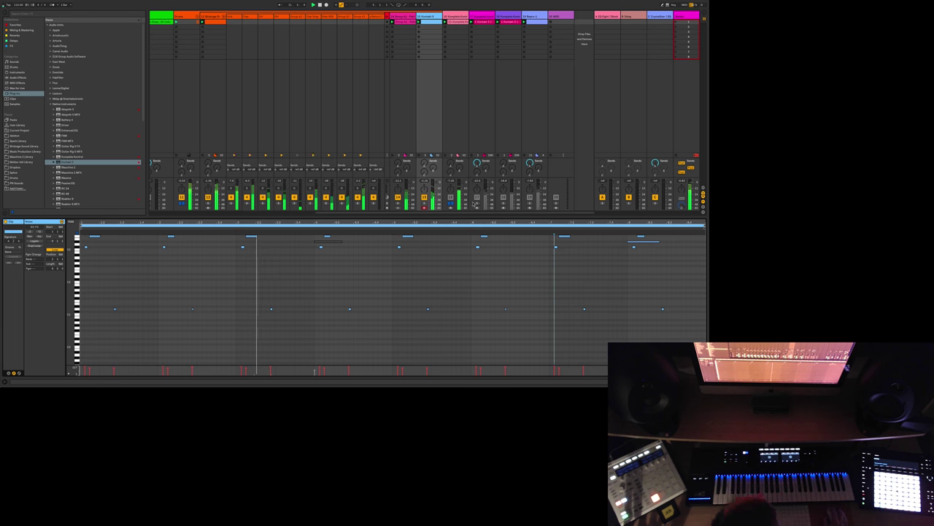
# Step: Transpose the looped sustained audio clip in the red track group and compare it with the other tracks
pyautogui.click(328, 236)
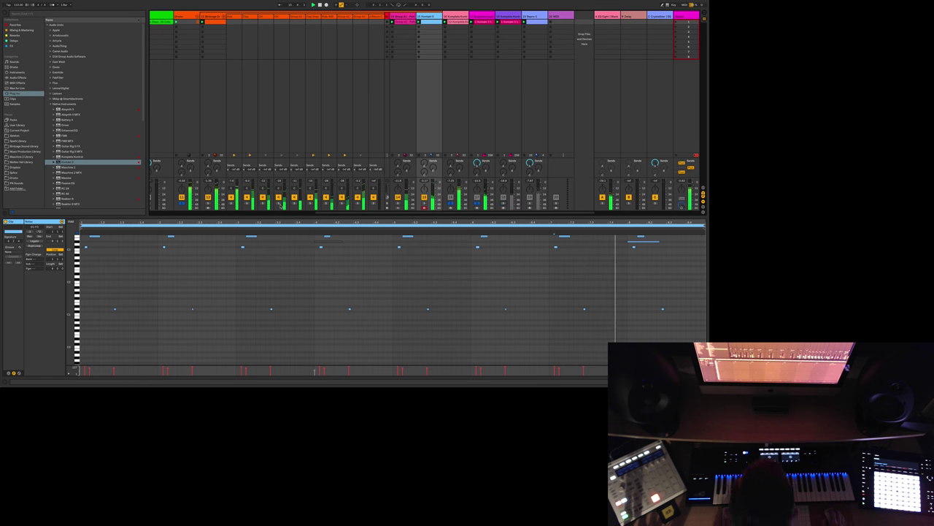
pyautogui.hscroll(-5, 280, 207)
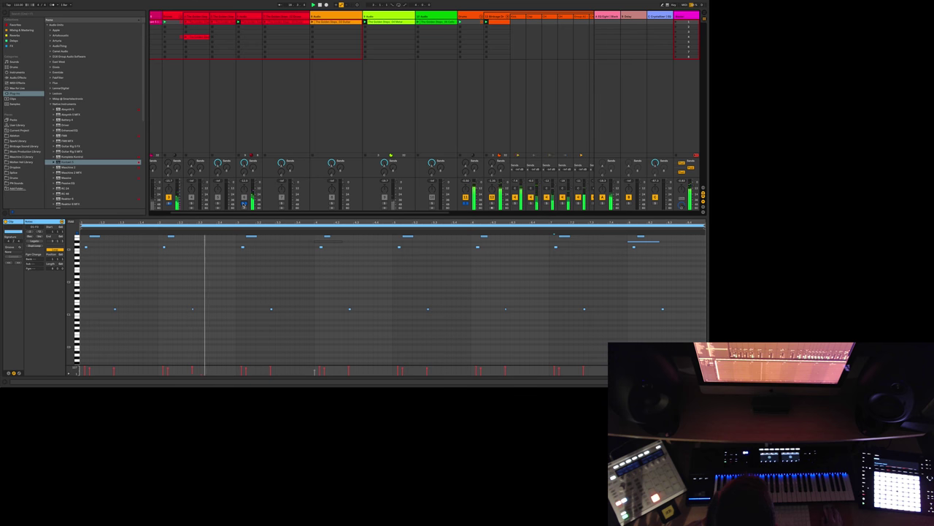
pyautogui.click(250, 21)
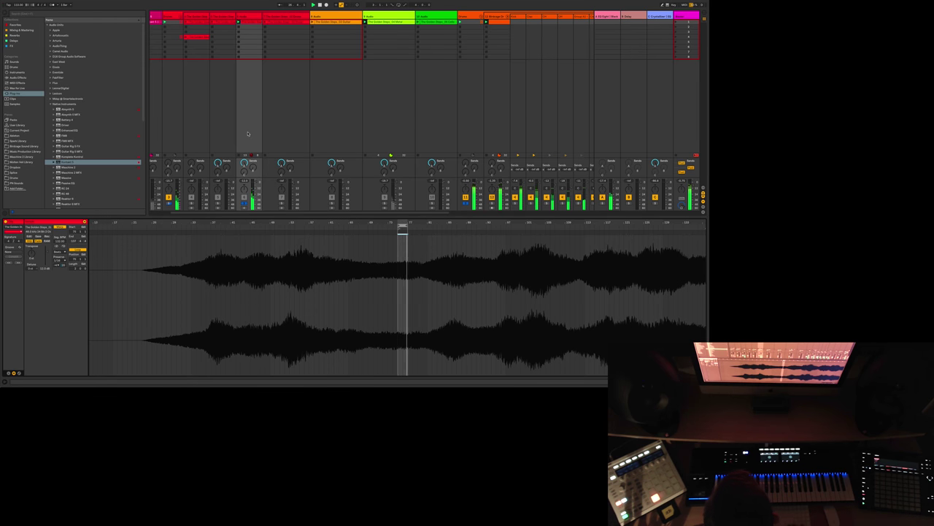
pyautogui.hscroll(-2, 249, 135)
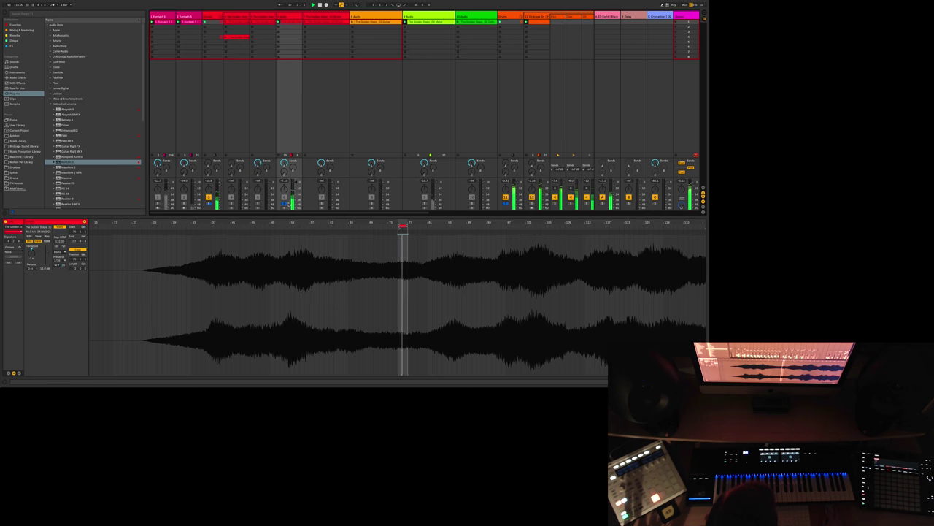
pyautogui.hscroll(10, 506, 206)
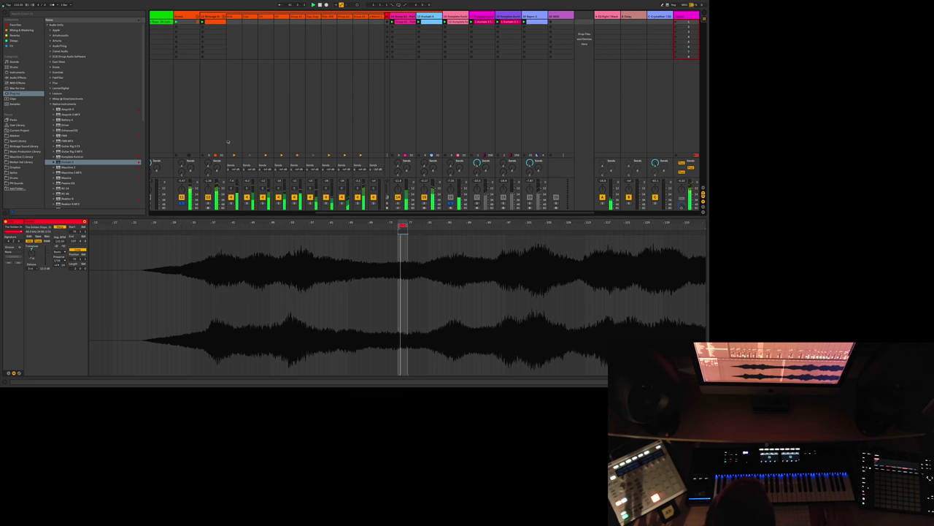
pyautogui.hscroll(-10, 228, 142)
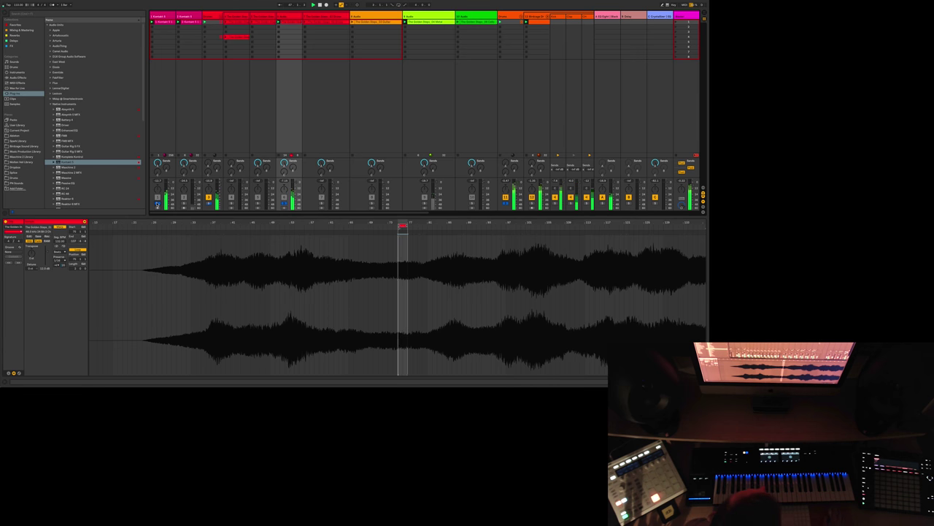
pyautogui.hscroll(5, 323, 119)
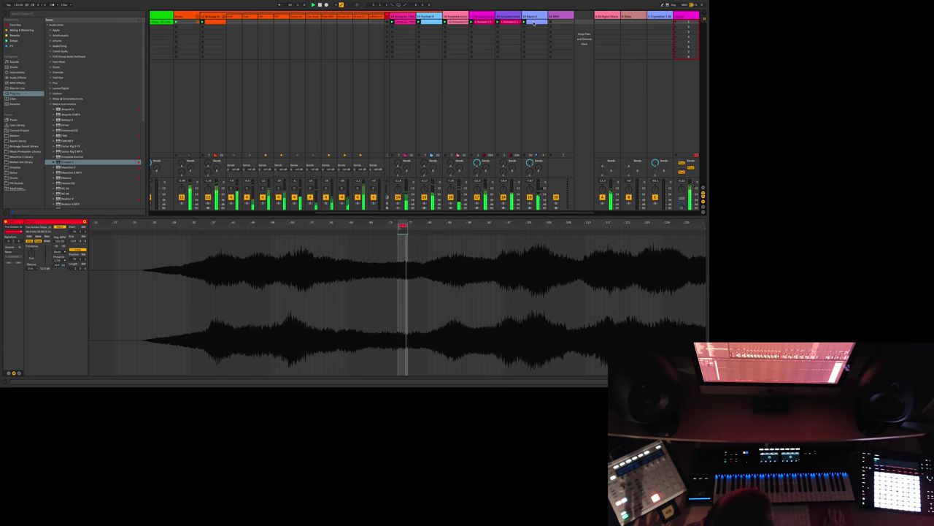
# Step: Crop the Repro-1 clip to its one-bar loop and fold the note editor to the used notes
pyautogui.click(523, 152)
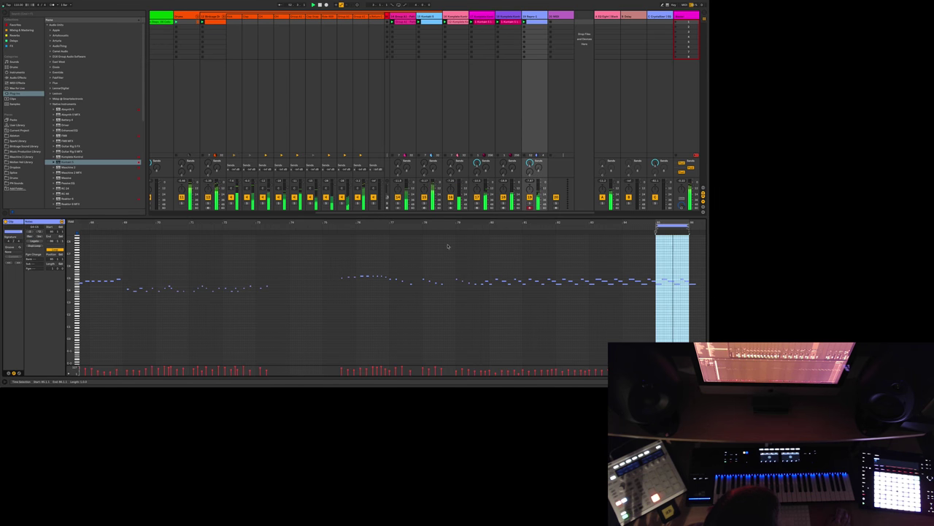
pyautogui.click(676, 249)
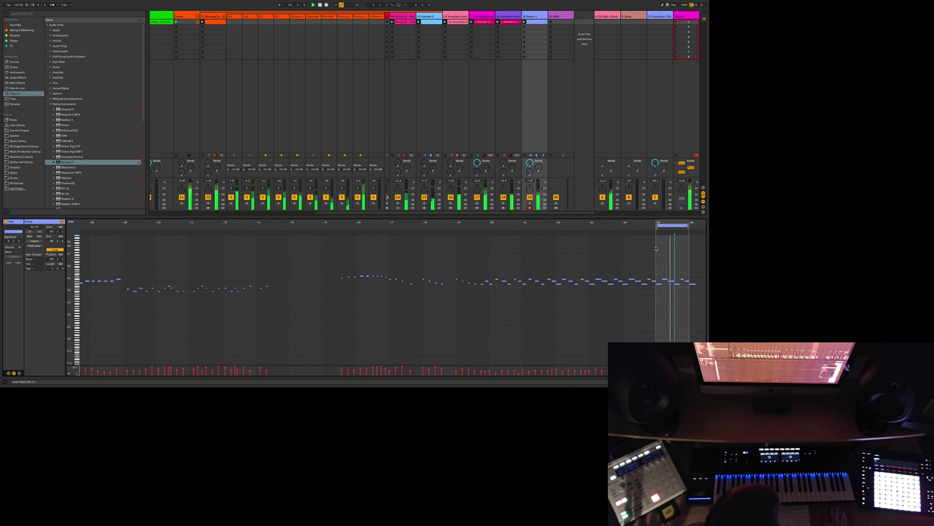
pyautogui.moveTo(657, 248); pyautogui.dragTo(688, 249)
pyautogui.rightClick(670, 246)
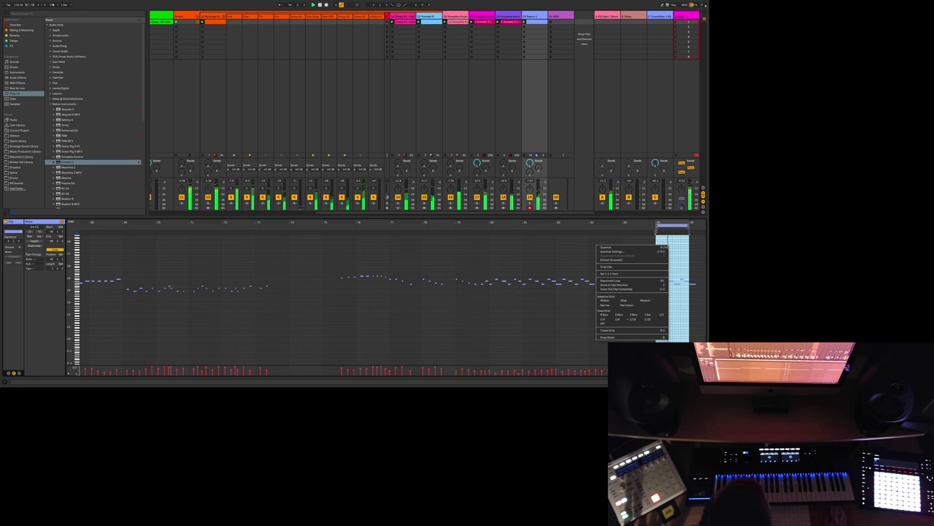
pyautogui.click(612, 267)
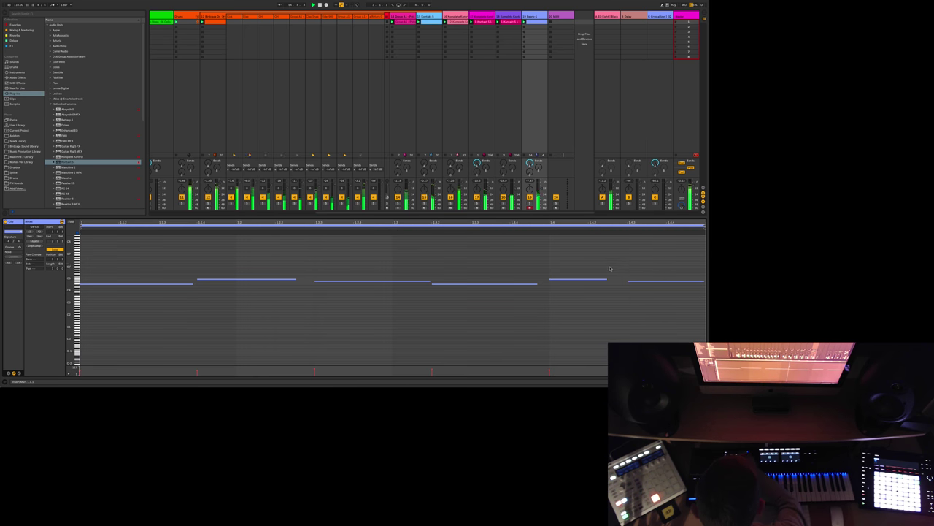
pyautogui.click(432, 263)
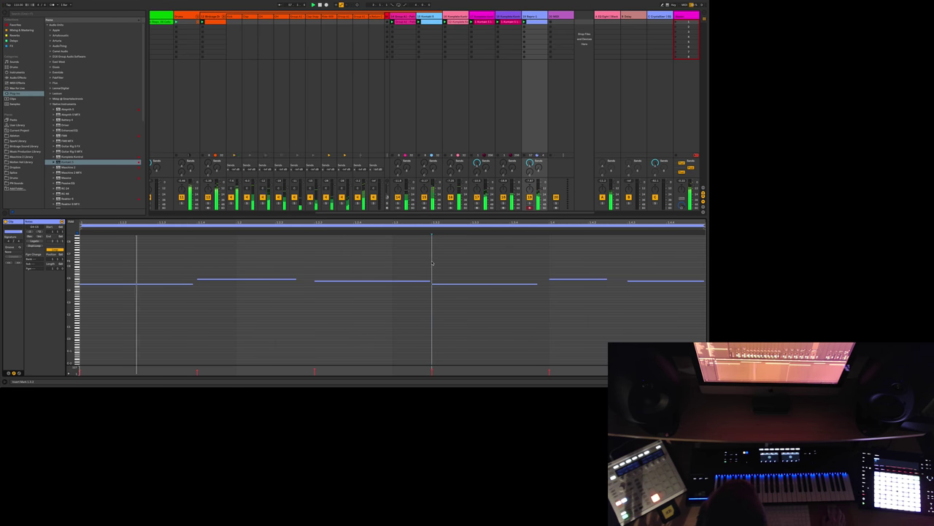
pyautogui.click(71, 224)
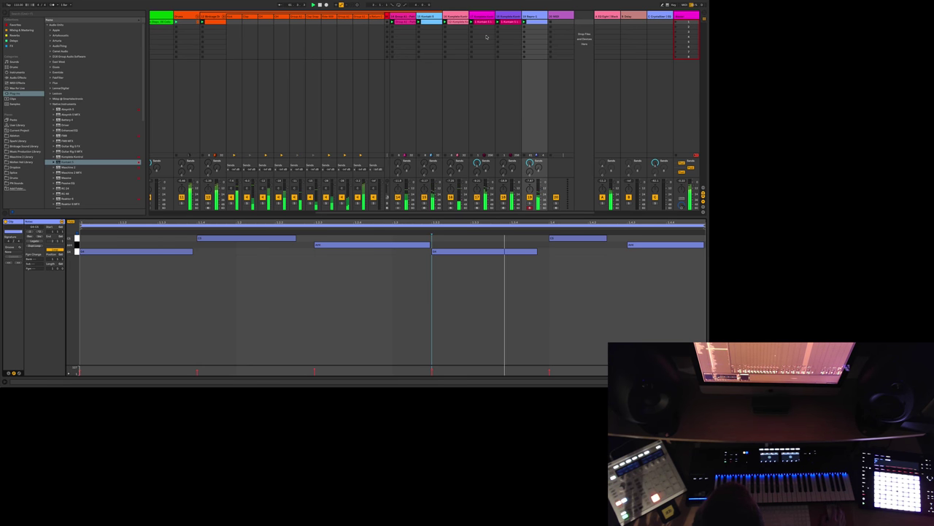
# Step: Check the second Komplete Kontrol track's devices and the audio clips on the 10 Audio and 8 Audio tracks
pyautogui.click(509, 17)
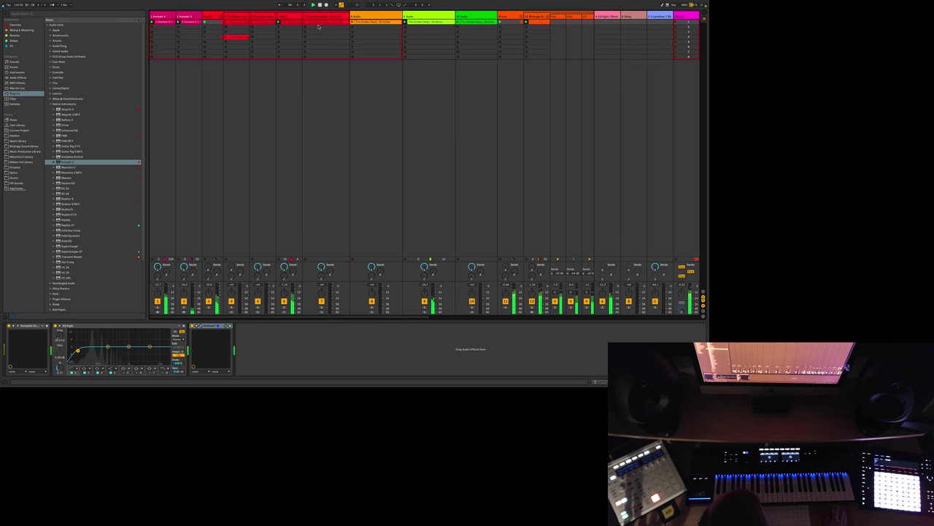
pyautogui.doubleClick(463, 22)
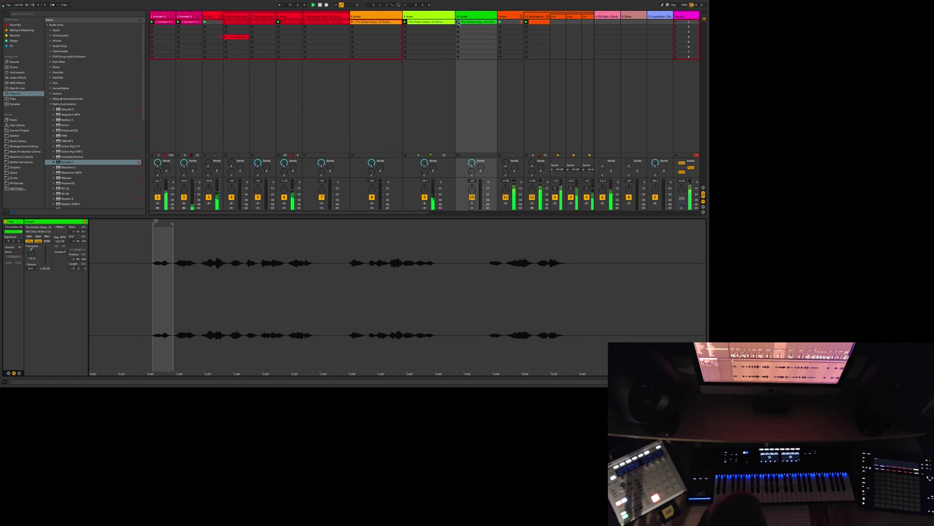
pyautogui.click(353, 22)
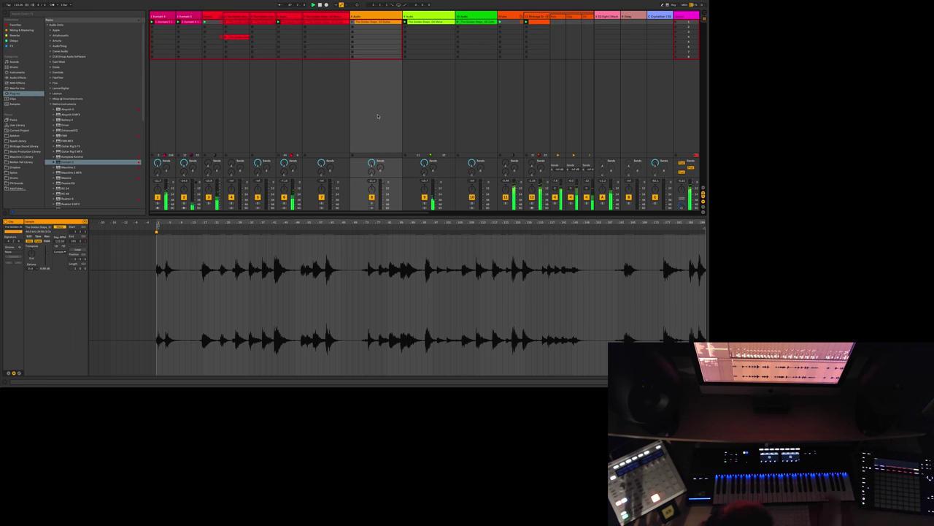
# Step: Collapse the red audio track group and the nested drum rack track, and glance at the Arrangement
pyautogui.hscroll(5, 380, 115)
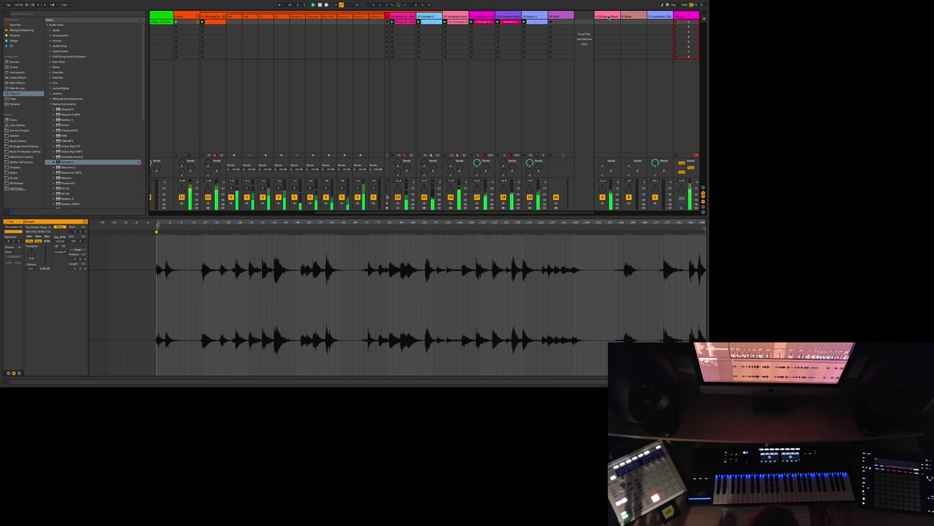
pyautogui.hscroll(-10, 294, 78)
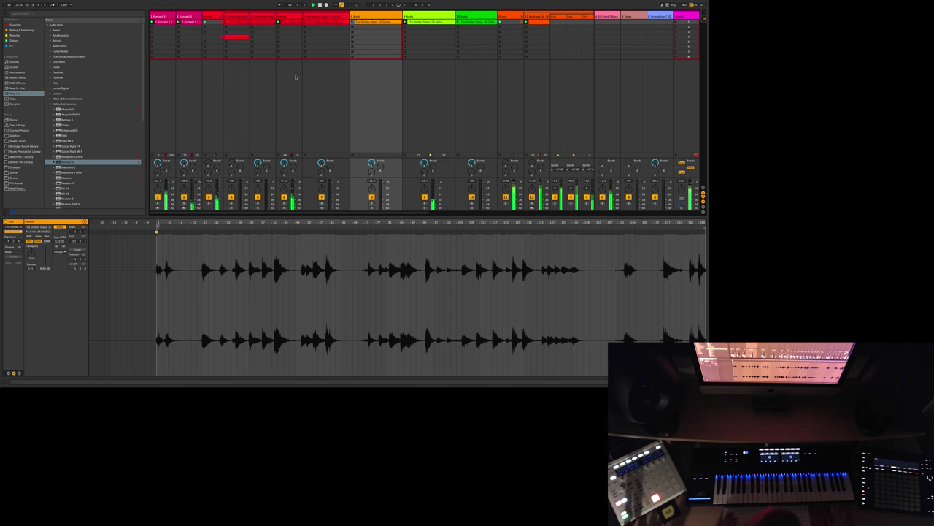
pyautogui.click(219, 16)
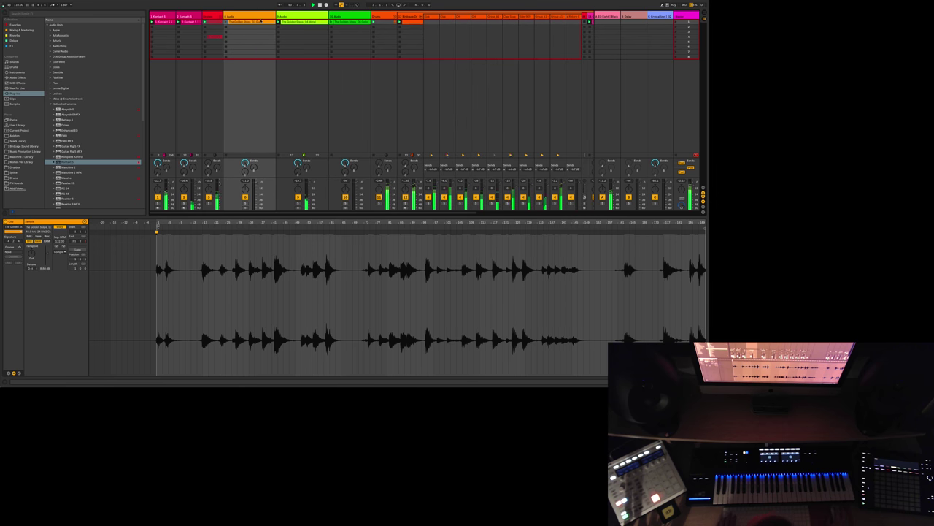
pyautogui.click(395, 18)
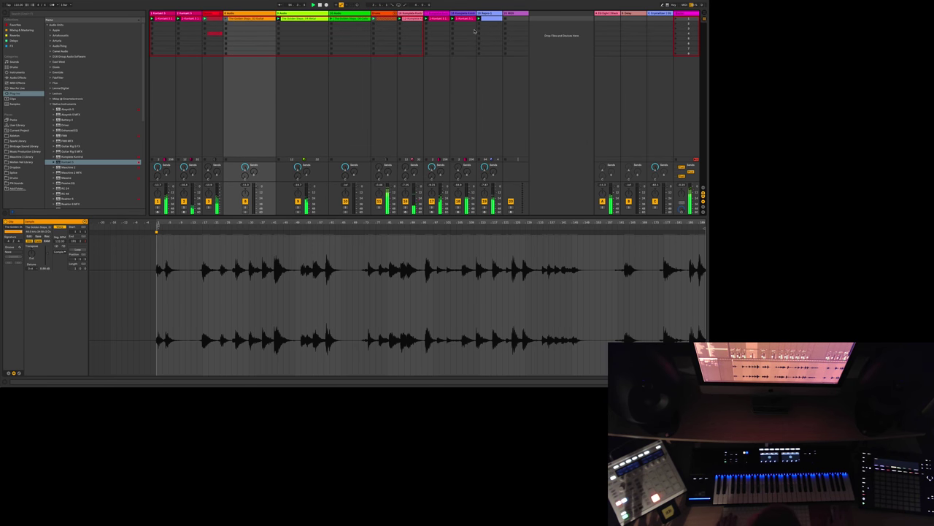
pyautogui.press('Tab')
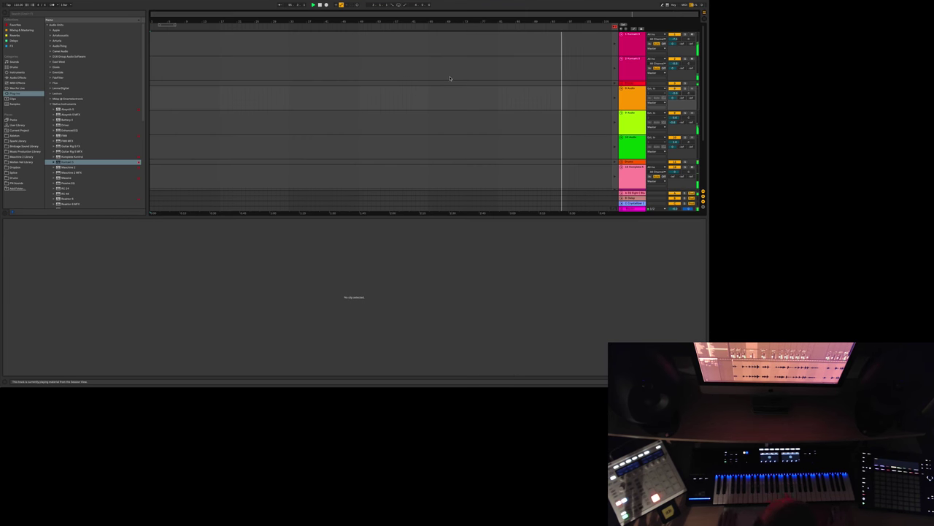
pyautogui.press('Tab')
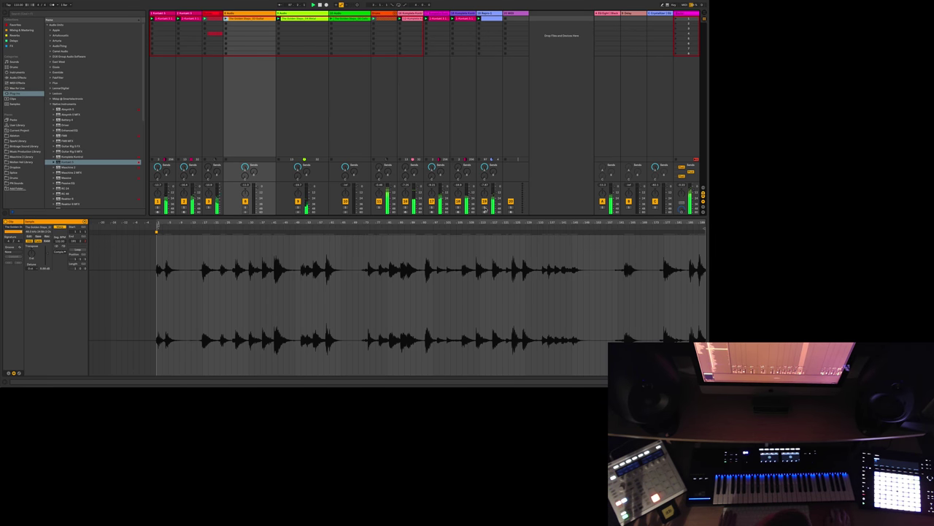
# Step: Open the Repro-1 synth on its soloed track, show its effects section and switch off the Lyrebird effect
pyautogui.click(485, 14)
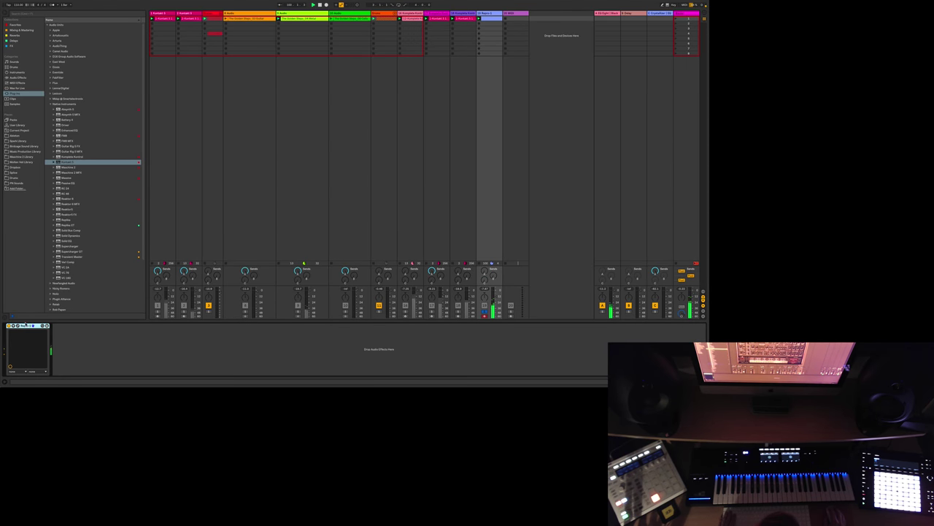
pyautogui.press('super+alt+p')
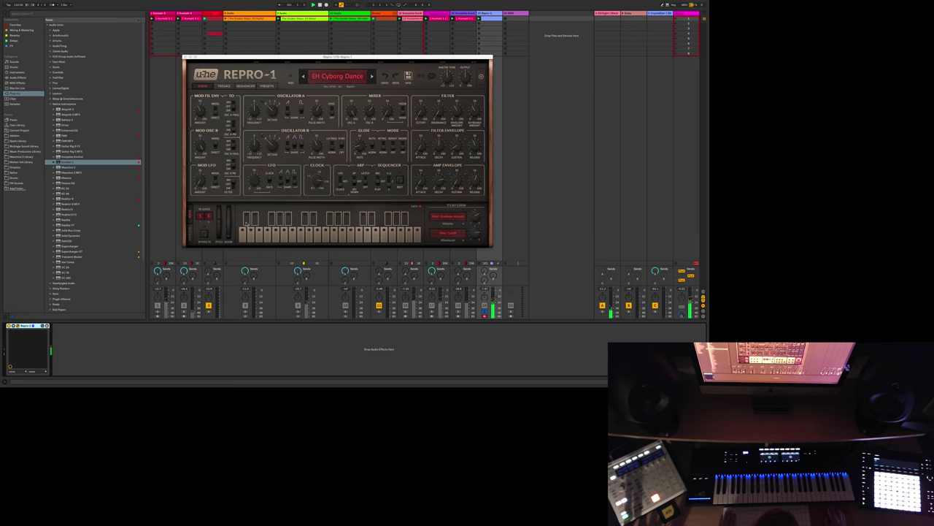
pyautogui.click(191, 231)
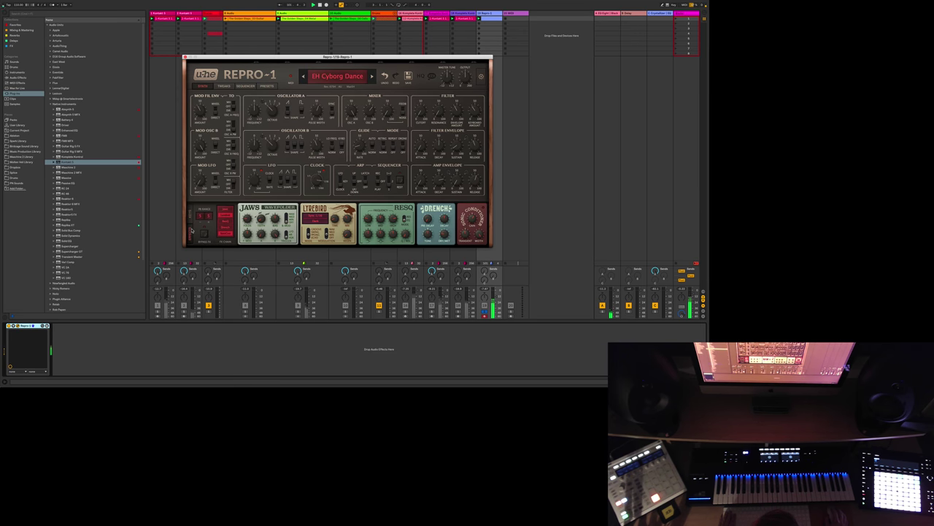
pyautogui.click(226, 216)
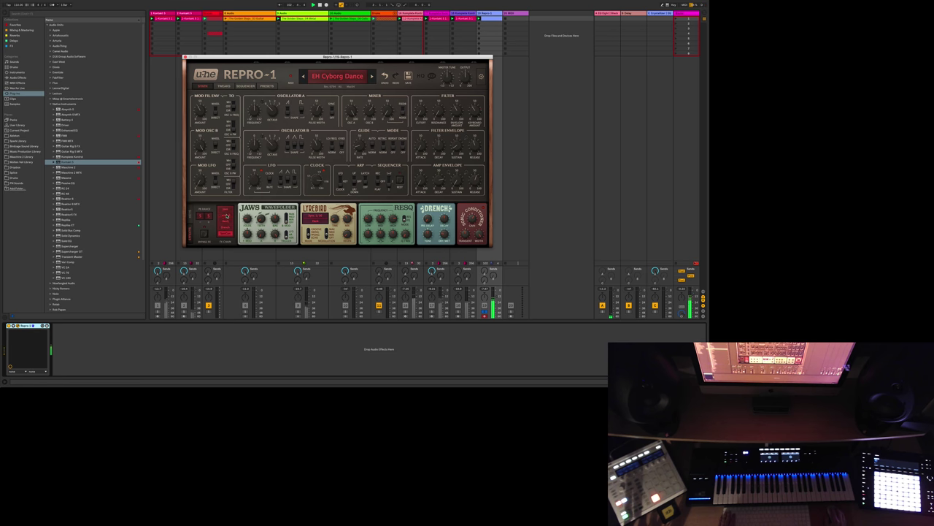
# Step: Raise the sustain of the filter envelope in Repro-1
pyautogui.moveTo(425, 113)
pyautogui.moveTo(458, 108)
pyautogui.moveTo(457, 158)
pyautogui.moveTo(459, 151); pyautogui.dragTo(457, 141)
pyautogui.moveTo(441, 142)
pyautogui.moveTo(455, 175)
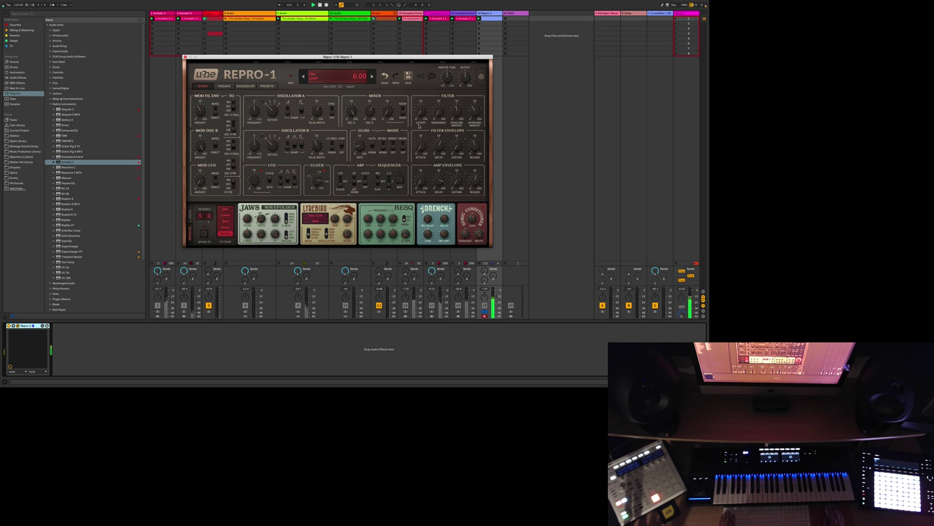
# Step: Replace the Delay device on return track B with Echo from the favorites
pyautogui.click(12, 26)
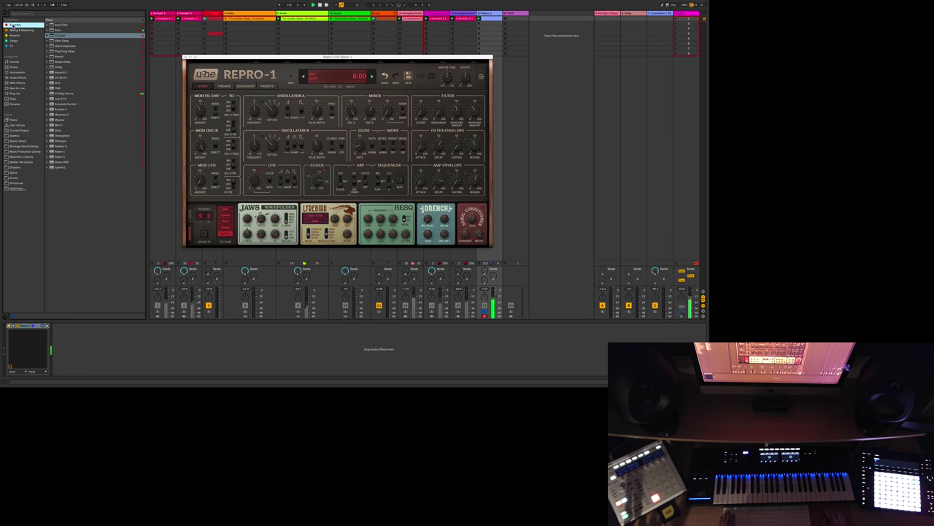
pyautogui.click(59, 30)
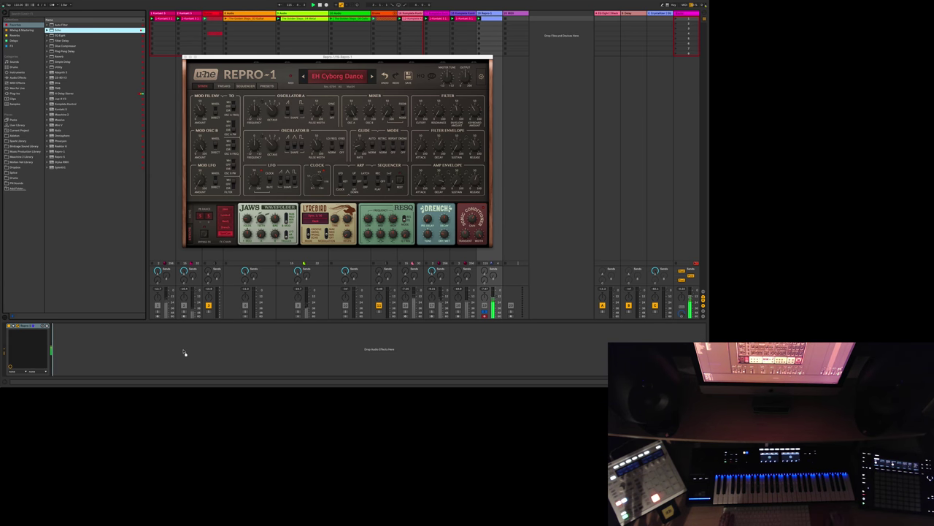
pyautogui.click(633, 14)
pyautogui.moveTo(59, 30); pyautogui.dragTo(446, 333)
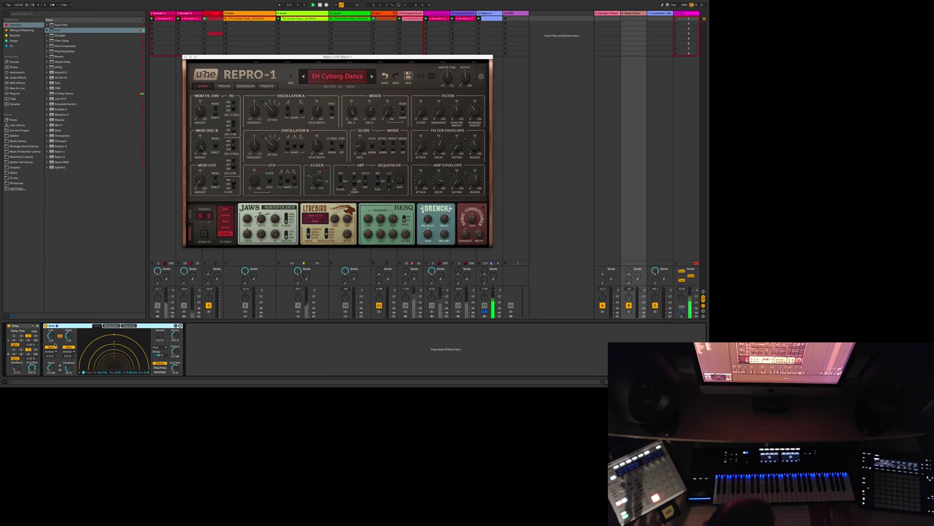
pyautogui.click(22, 326)
pyautogui.press('Delete')
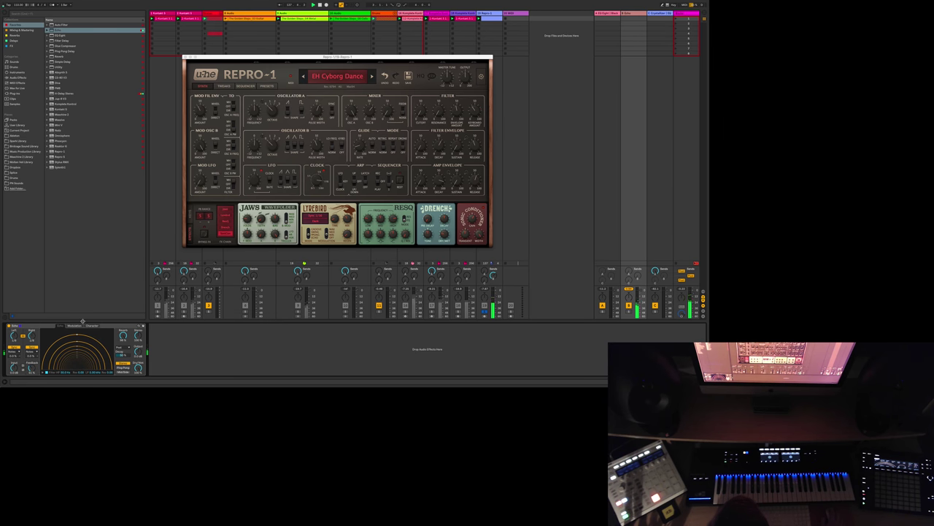
# Step: Set Echo to Ping Pong mode, try its gate with a lower threshold and show the info view
pyautogui.click(128, 350)
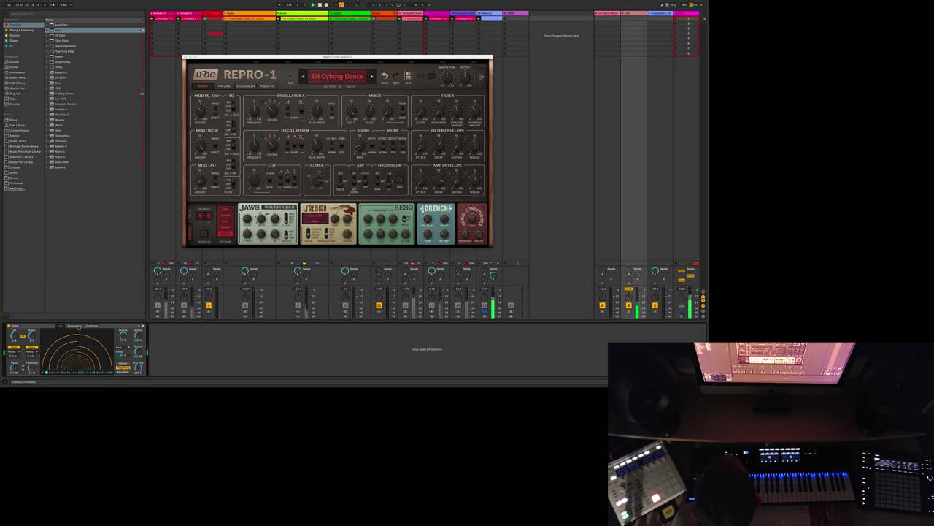
pyautogui.click(91, 326)
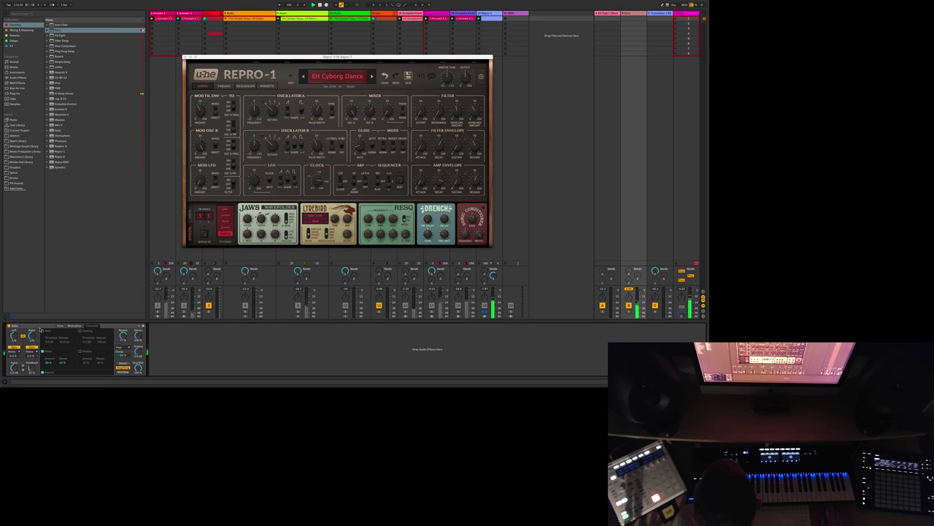
pyautogui.click(42, 330)
pyautogui.moveTo(51, 343); pyautogui.dragTo(51, 354)
pyautogui.click(43, 331)
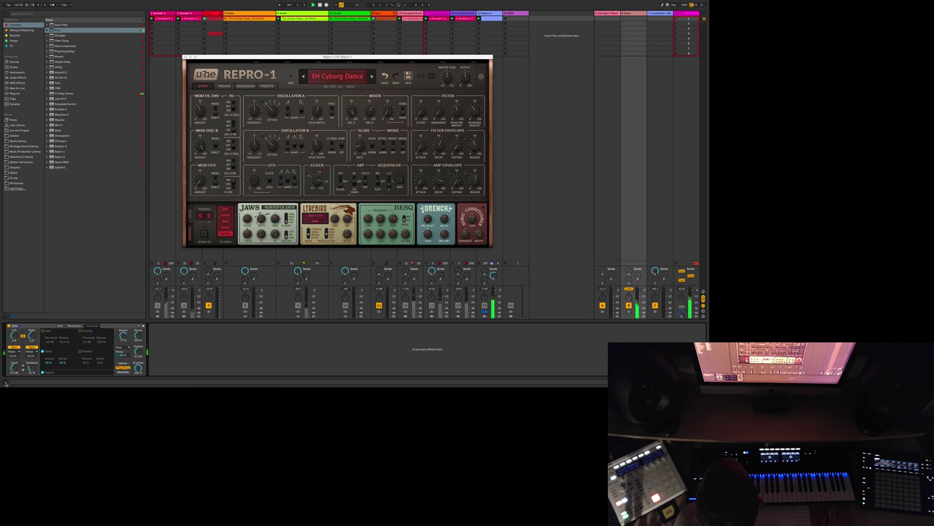
pyautogui.click(5, 382)
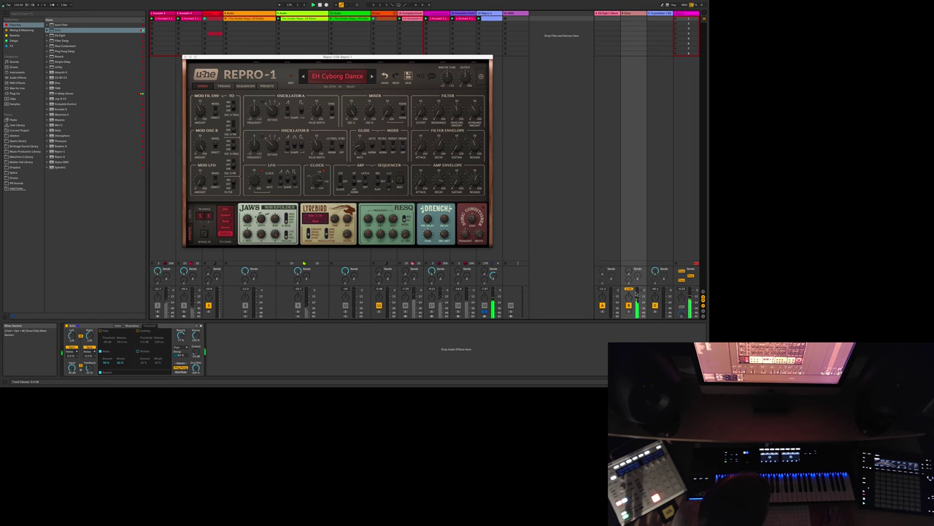
# Step: Raise send A on the Echo return track
pyautogui.moveTo(628, 271); pyautogui.dragTo(628, 257)
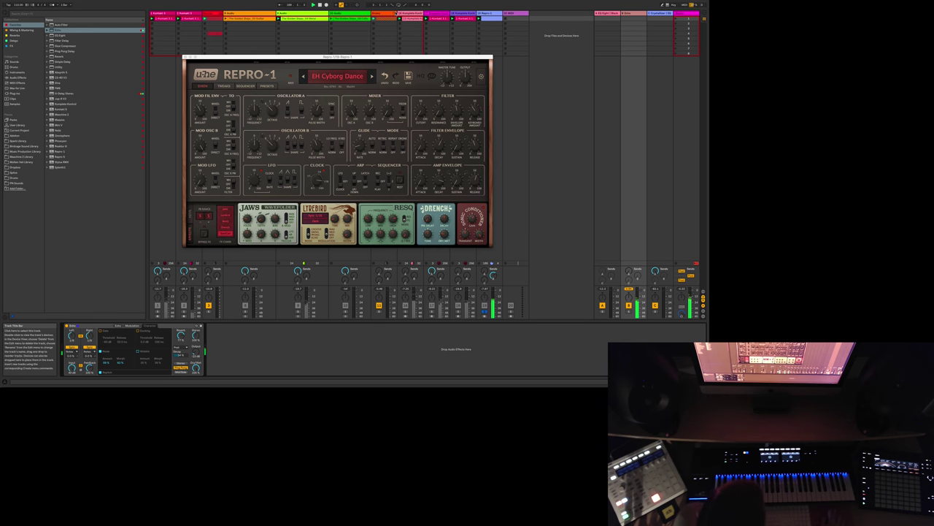
# Step: Unfold the chains of the drum rack track, then solo and unsolo its first chain so that all tracks play together
pyautogui.click(397, 13)
pyautogui.click(428, 307)
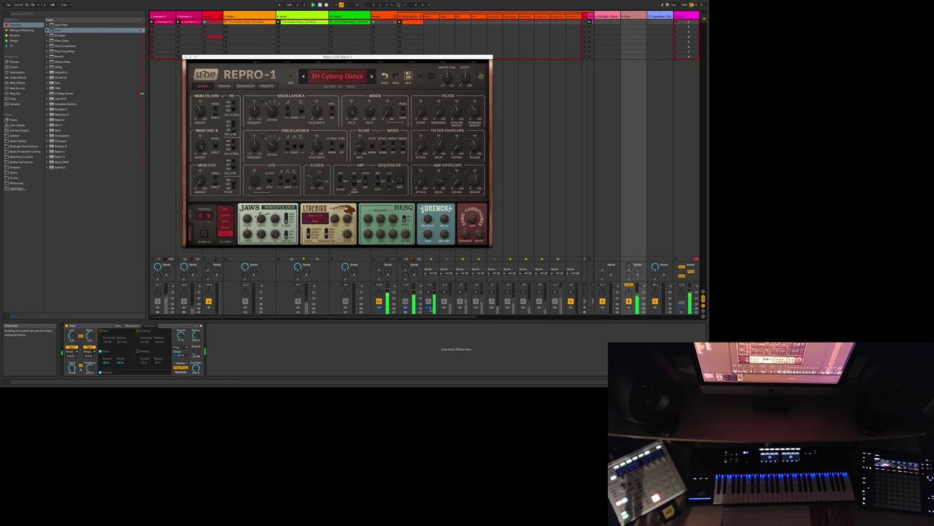
pyautogui.click(429, 307)
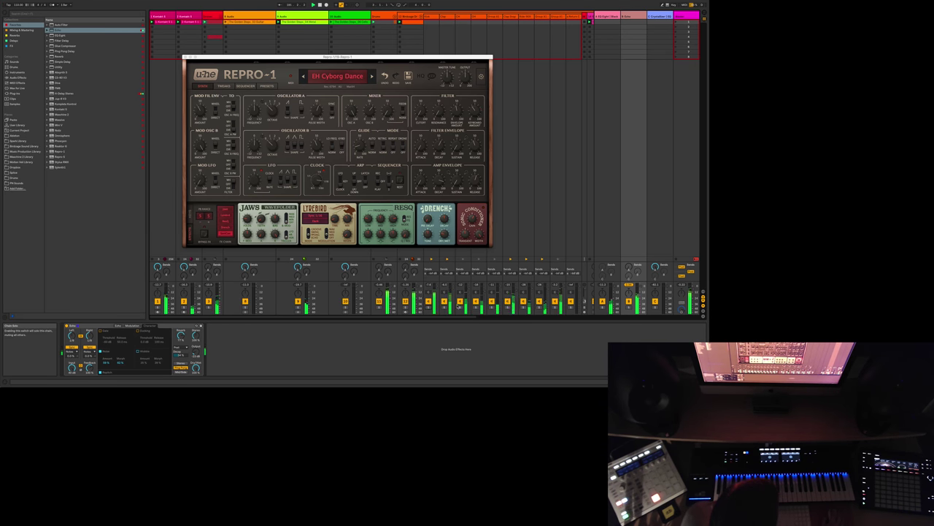
# Step: Fold the drum rack chains back up and select the Komplete Kontrol track beside Repro-1 to show its devices
pyautogui.hscroll(5, 539, 224)
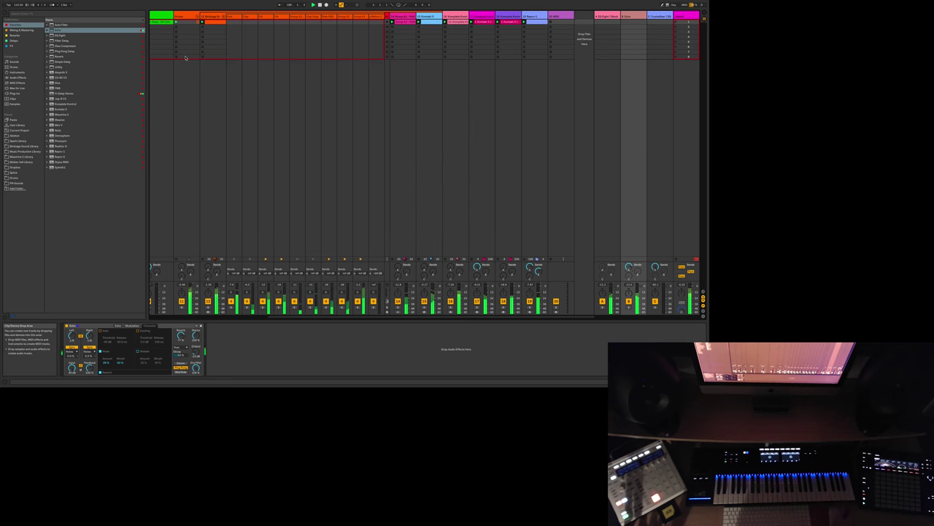
pyautogui.hscroll(-2, 273, 143)
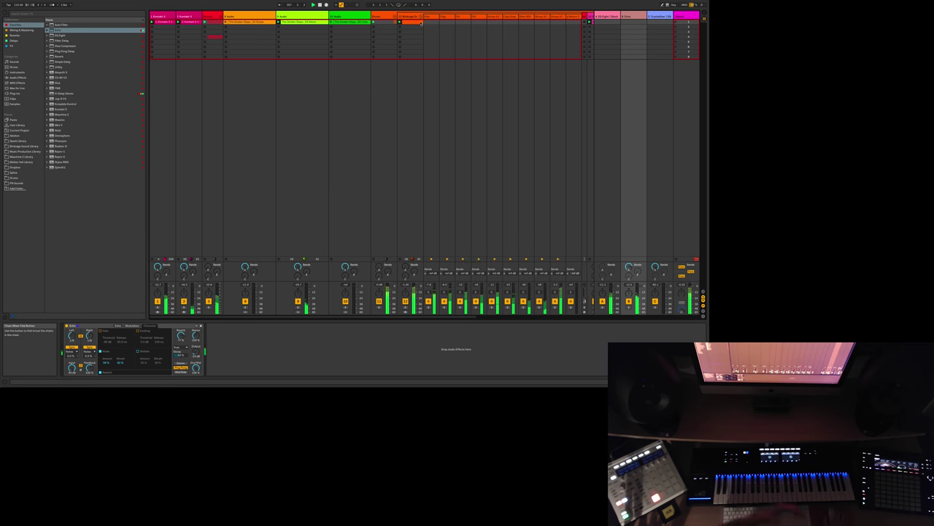
pyautogui.hscroll(2, 409, 67)
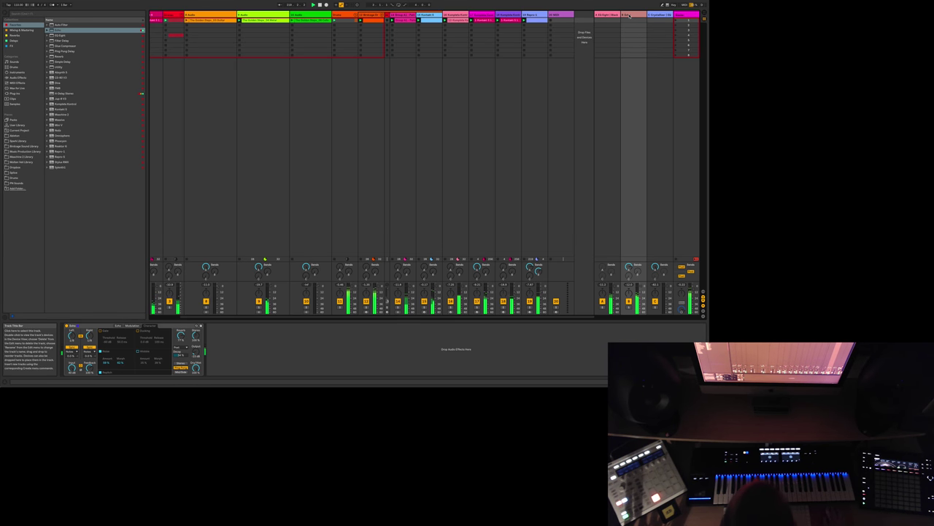
pyautogui.hscroll(-2, 498, 41)
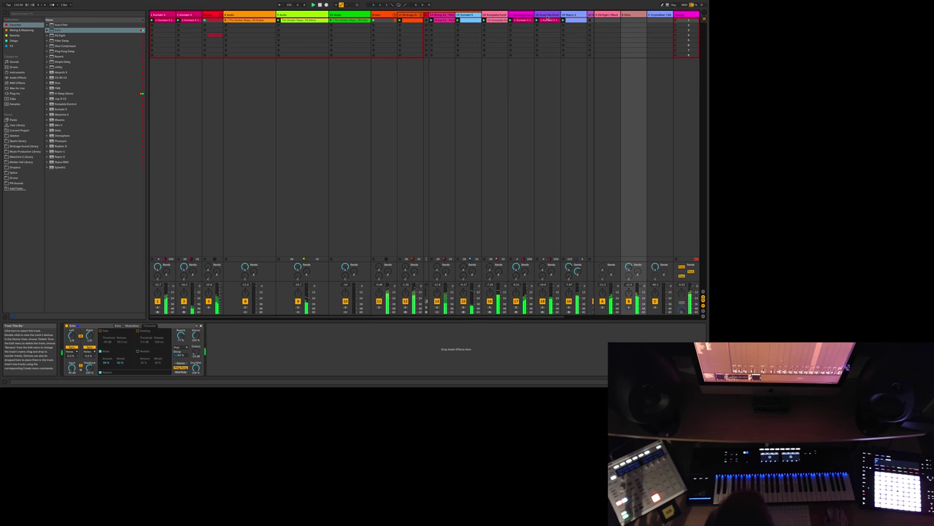
pyautogui.click(548, 15)
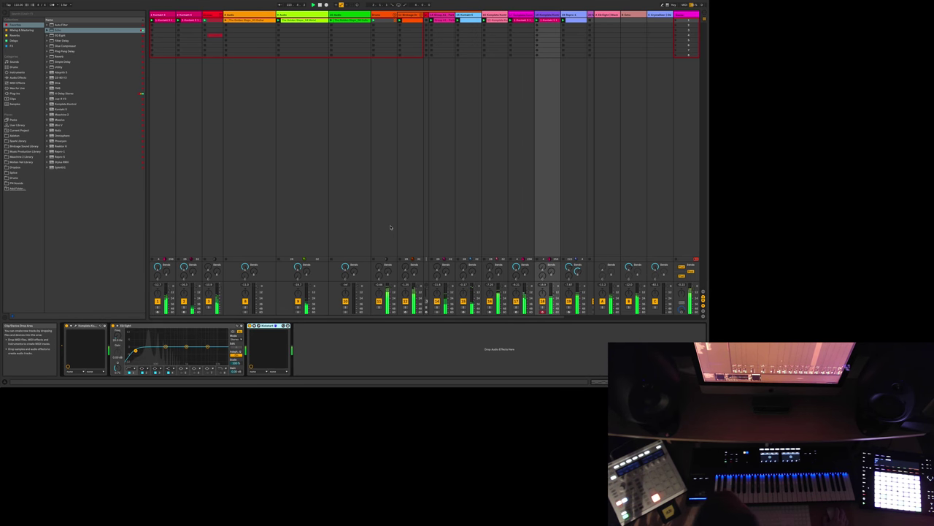